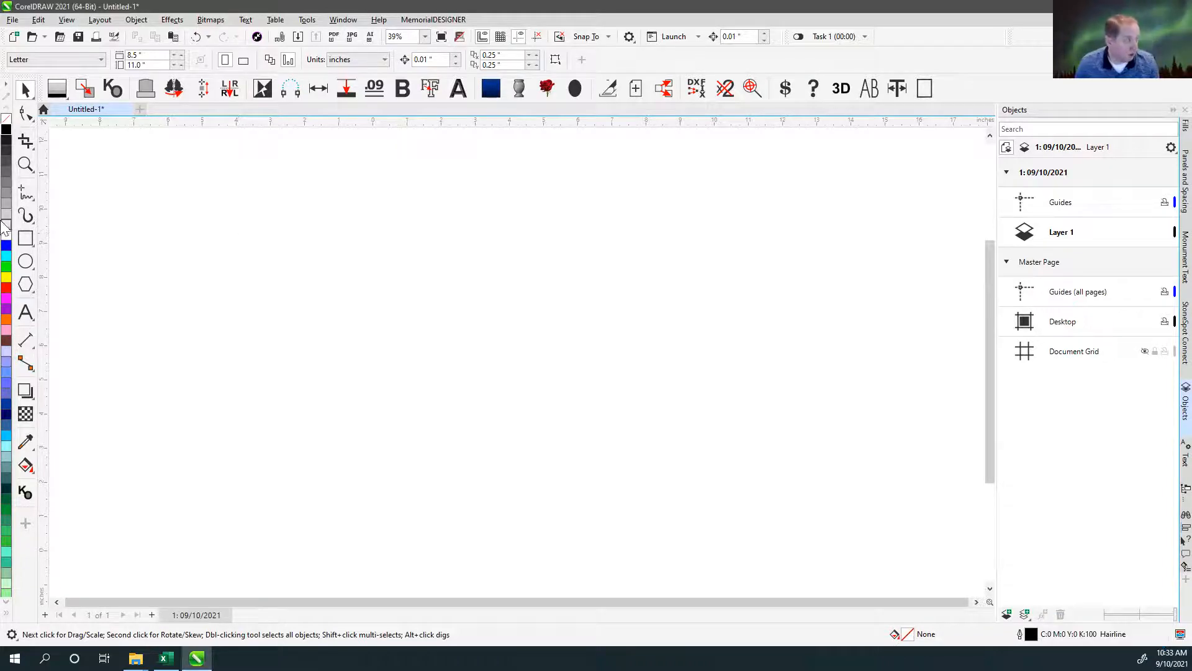
# Draw a rectangle about 3.9 by 4.4 inches and, to its right, a five-sided polygon about 6.5 by 5.1 inches.
pyautogui.click(28, 238)
pyautogui.moveTo(174, 180); pyautogui.dragTo(309, 332)
pyautogui.click(27, 286)
pyautogui.moveTo(469, 234); pyautogui.dragTo(700, 415)
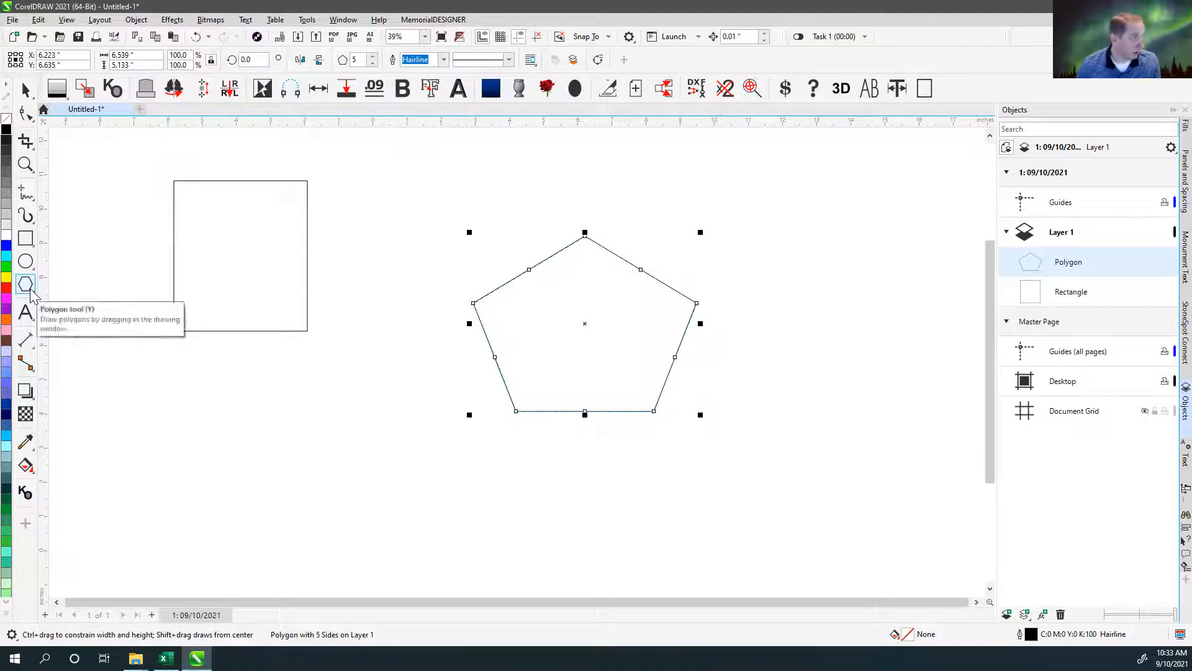
# Draw a circle about 4.5 inches across below the rectangle and add the artistic text "TEXT" between the rectangle and pentagon.
pyautogui.click(26, 261)
pyautogui.moveTo(230, 387); pyautogui.dragTo(390, 546)
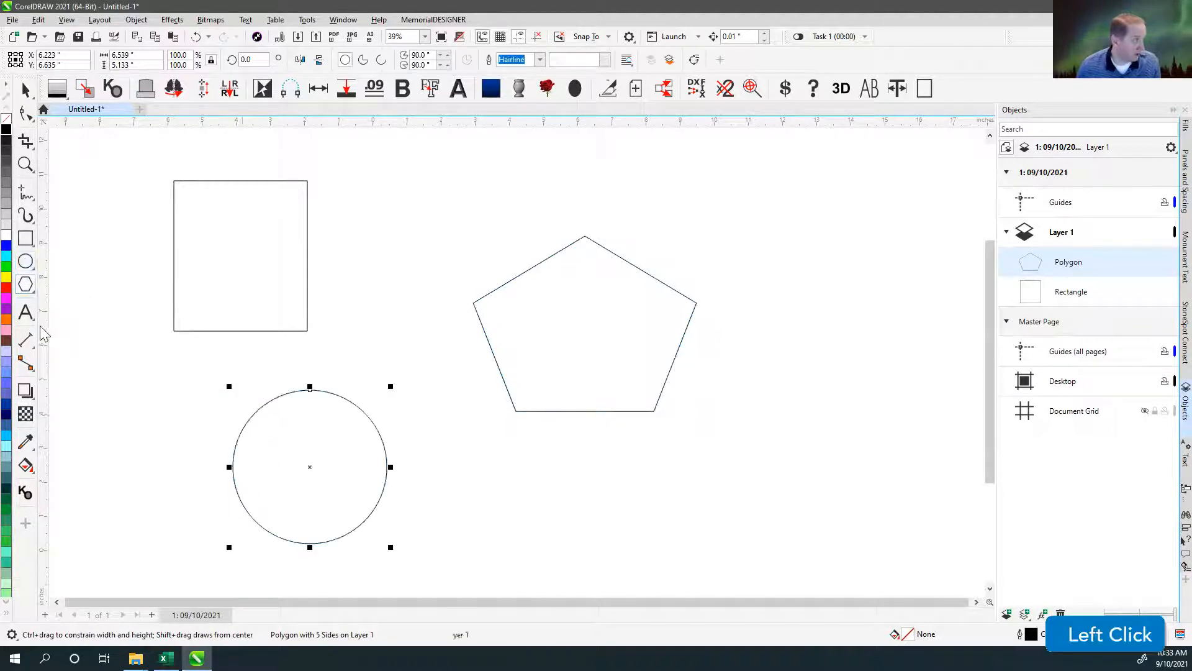
pyautogui.click(25, 311)
pyautogui.click(404, 213)
pyautogui.write('TEXT')
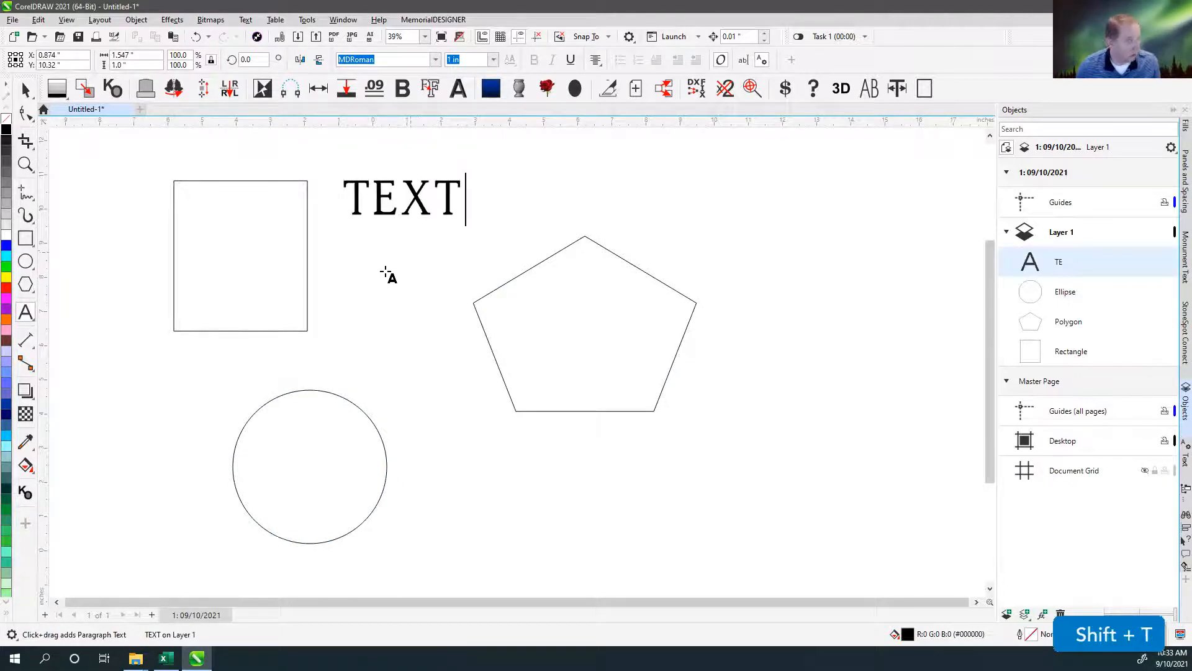
# Add a slanted dimension about 3.5 inches long below the pentagon and a wavy artistic media stroke above it.
pyautogui.click(472, 535)
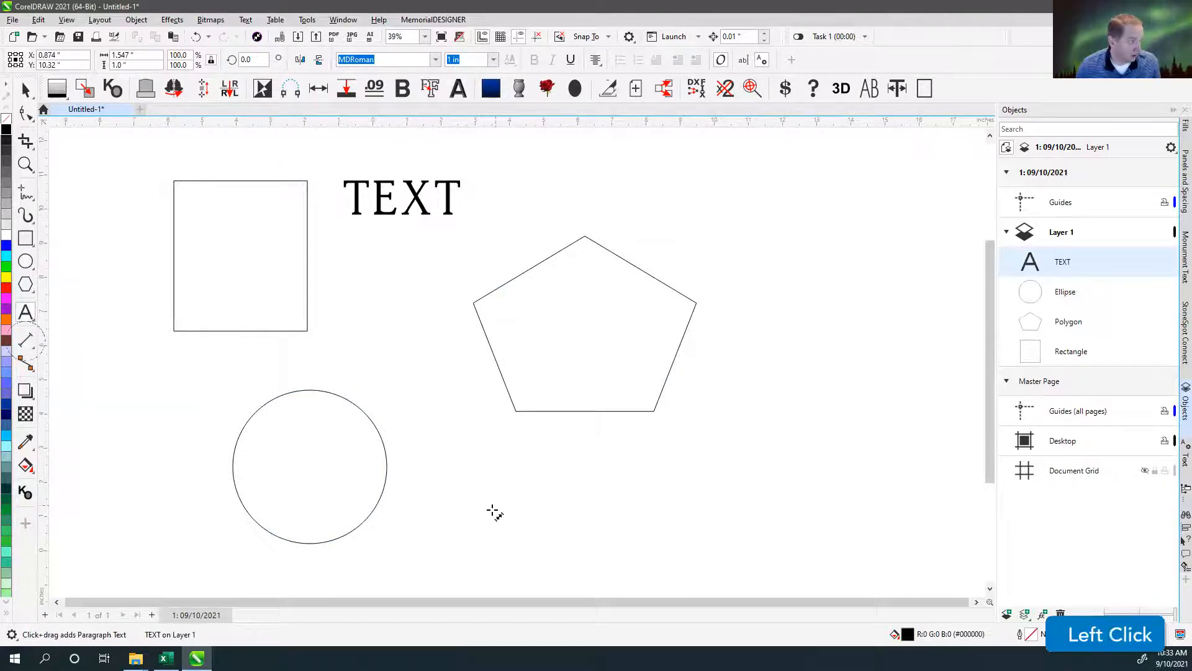
pyautogui.moveTo(469, 534); pyautogui.dragTo(583, 496)
pyautogui.click(530, 468)
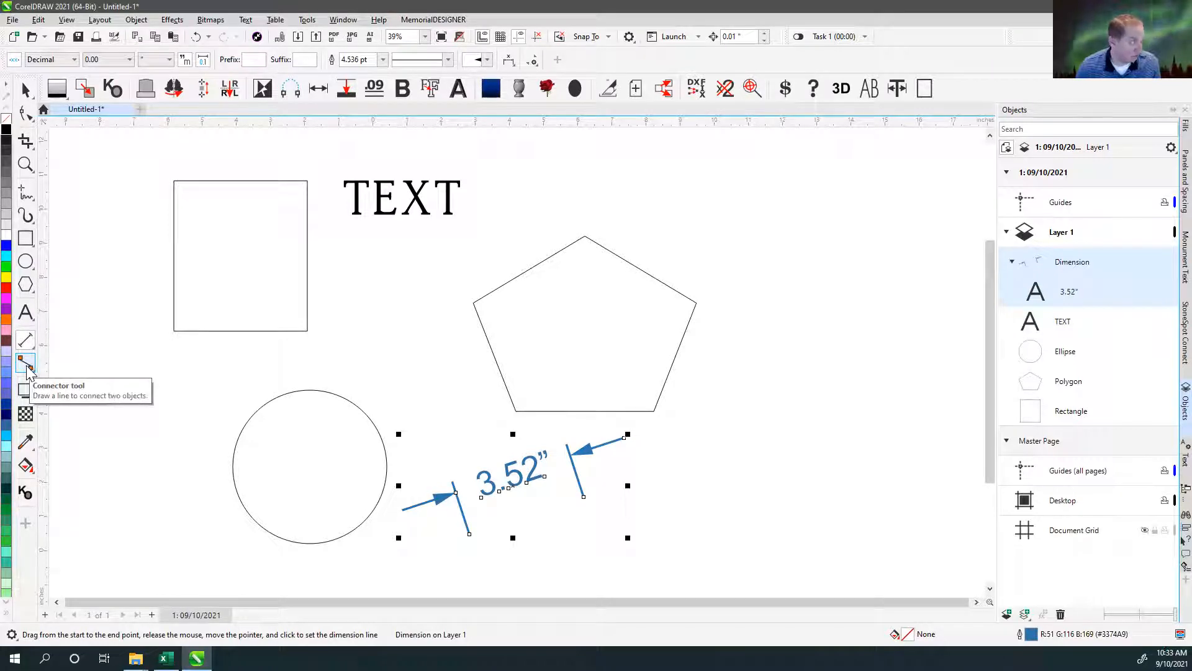
pyautogui.click(26, 214)
pyautogui.moveTo(508, 227); pyautogui.dragTo(869, 265)
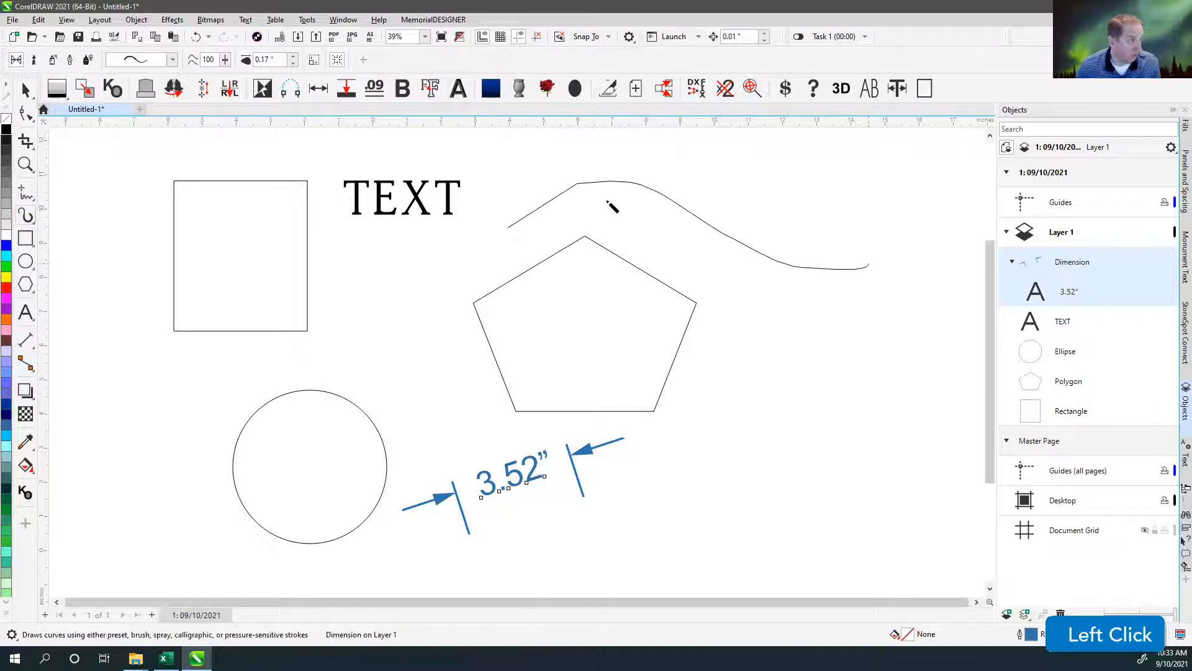
# Draw a wavy freehand curve about 7.3 inches tall left of the rectangle and a straight line about 5.5 inches wide above the circle.
pyautogui.click(25, 193)
pyautogui.moveTo(124, 174); pyautogui.dragTo(132, 409)
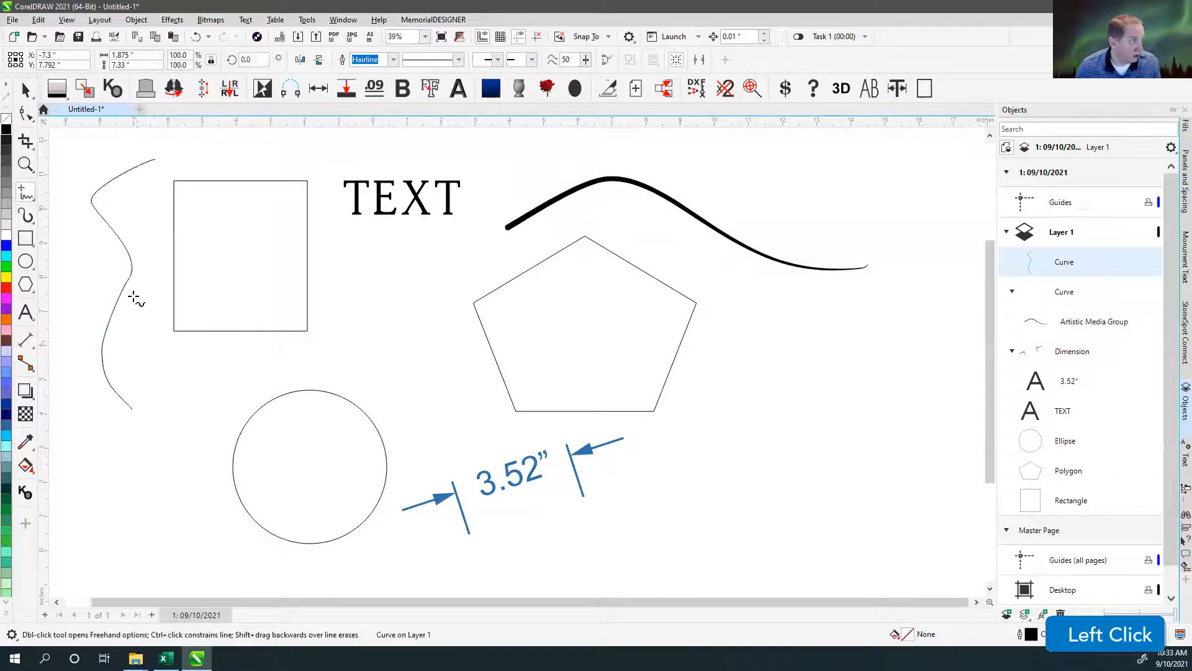
pyautogui.click(192, 390)
pyautogui.click(379, 351)
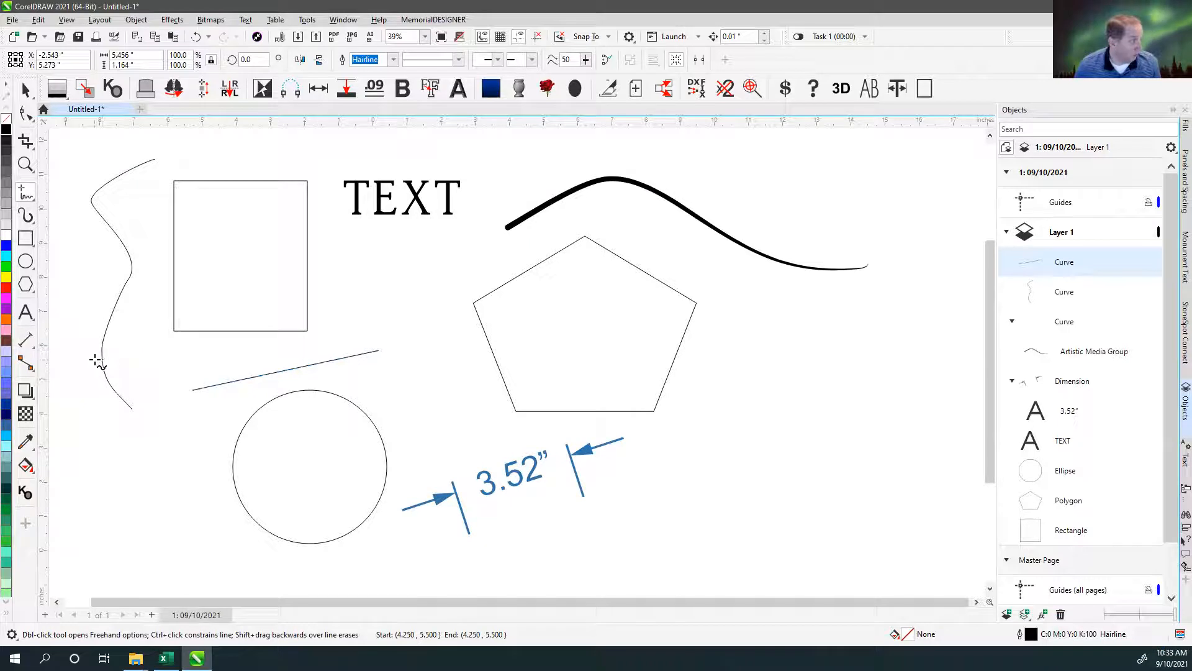
# Draw a table about 5.1 by 5.3 inches with three rows and four columns, to the right of the pentagon.
pyautogui.click(31, 317)
pyautogui.click(65, 335)
pyautogui.moveTo(764, 342); pyautogui.dragTo(938, 525)
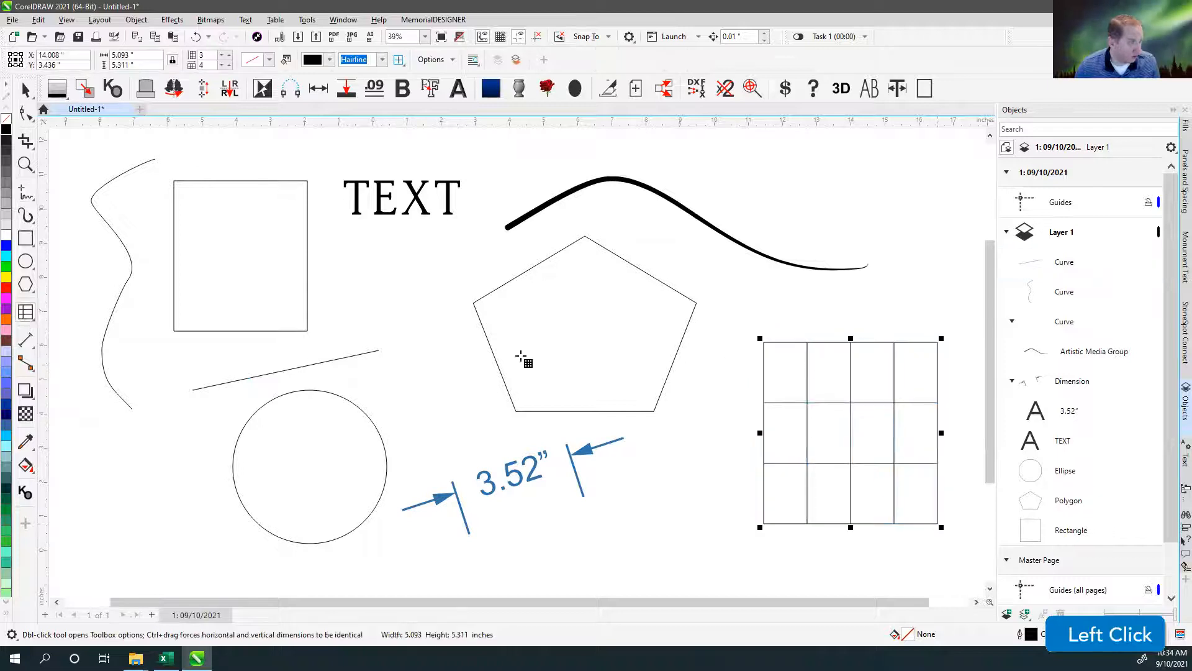
# Draw a wavy banner common shape about 9 by 3.2 inches overlapping the pentagon.
pyautogui.click(23, 284)
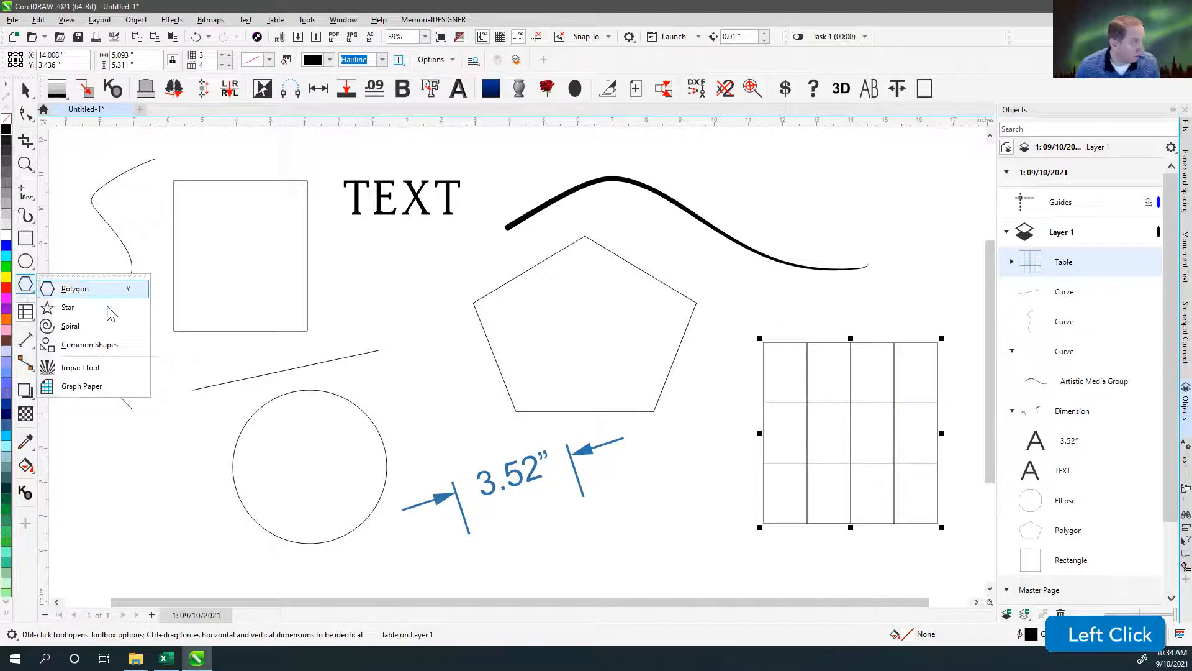
pyautogui.click(79, 348)
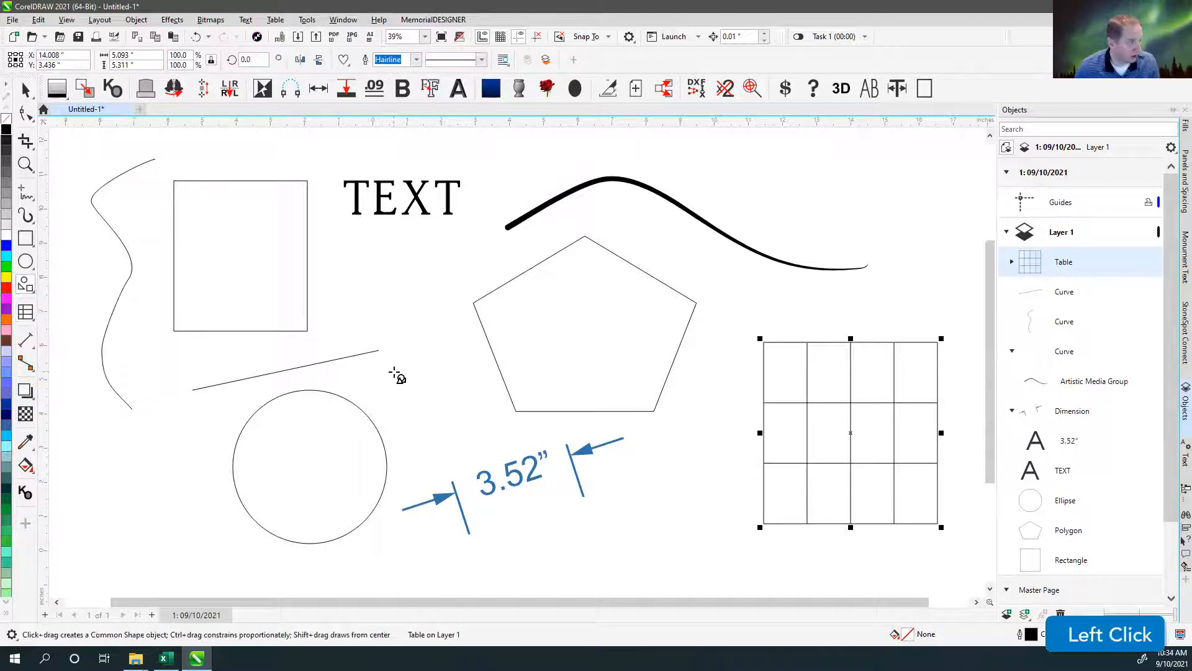
pyautogui.click(343, 59)
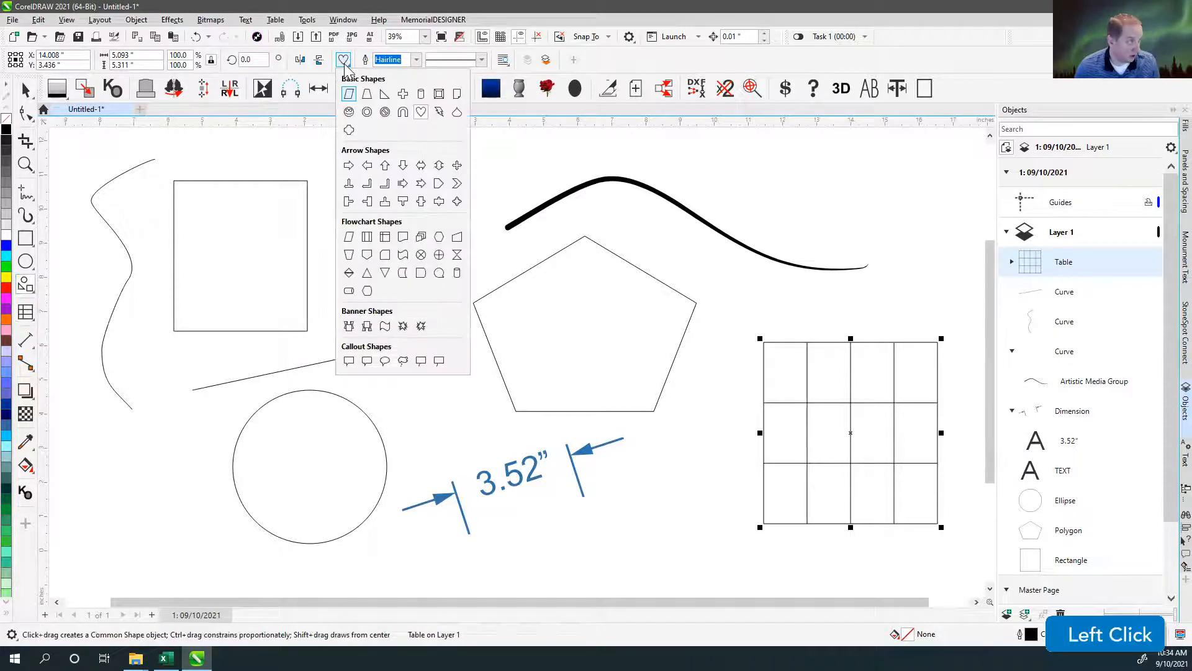
pyautogui.click(385, 326)
pyautogui.moveTo(354, 253); pyautogui.dragTo(665, 364)
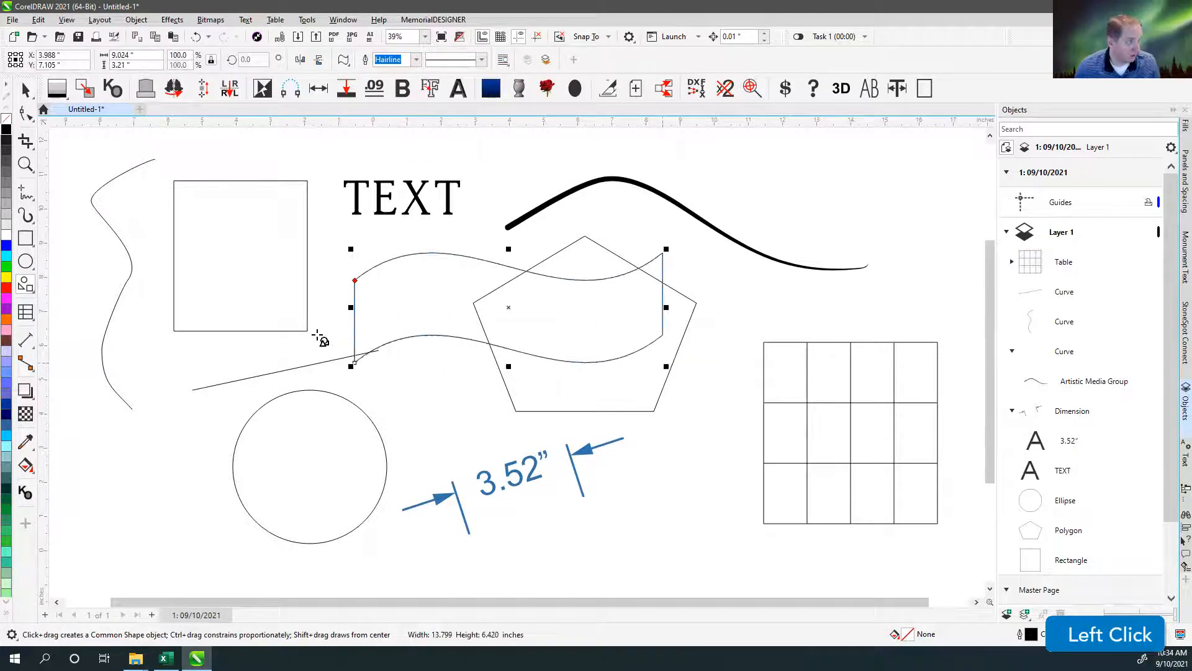
# Draw a five-pointed star about 3.1 by 2.9 inches to the left of the circle.
pyautogui.click(32, 268)
pyautogui.click(31, 291)
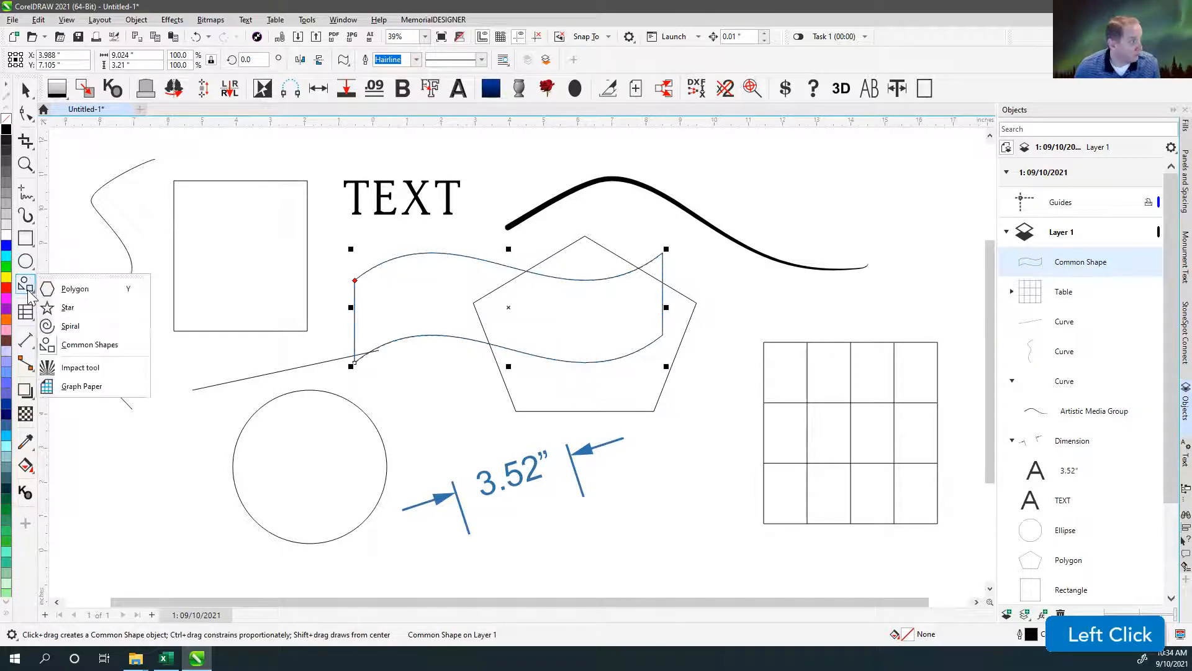
pyautogui.click(100, 311)
pyautogui.moveTo(80, 434); pyautogui.dragTo(193, 538)
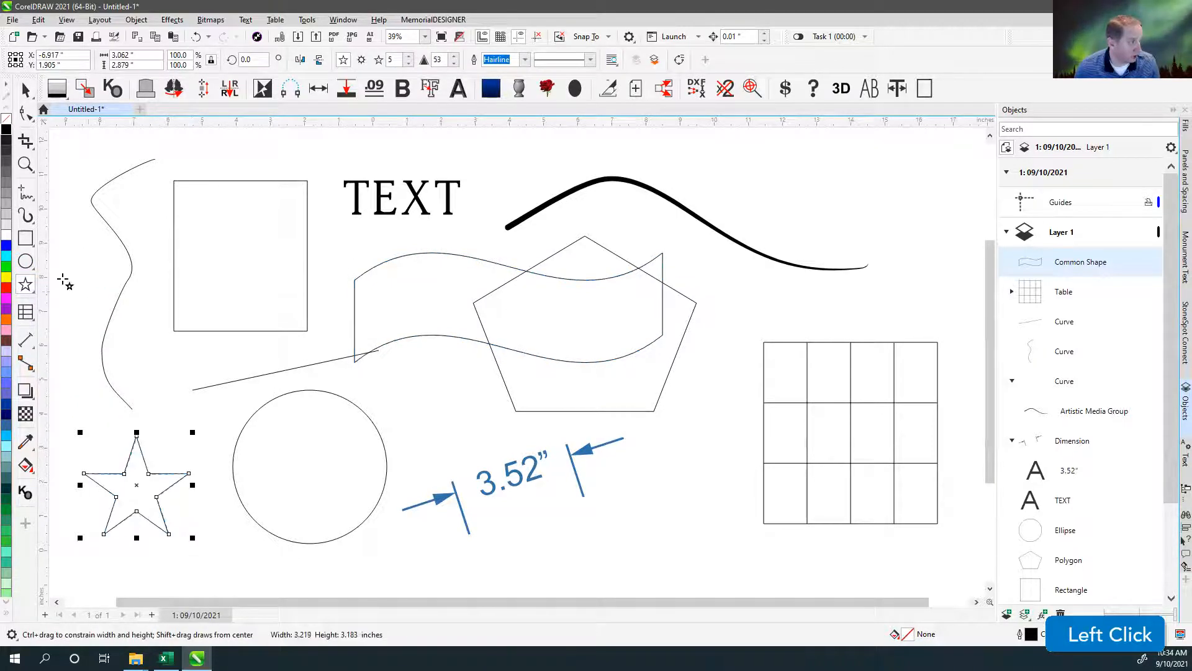
# Draw a proportional spiral with four revolutions above the table and leave it deselected.
pyautogui.click(28, 287)
pyautogui.click(75, 324)
pyautogui.moveTo(801, 160); pyautogui.dragTo(966, 324)
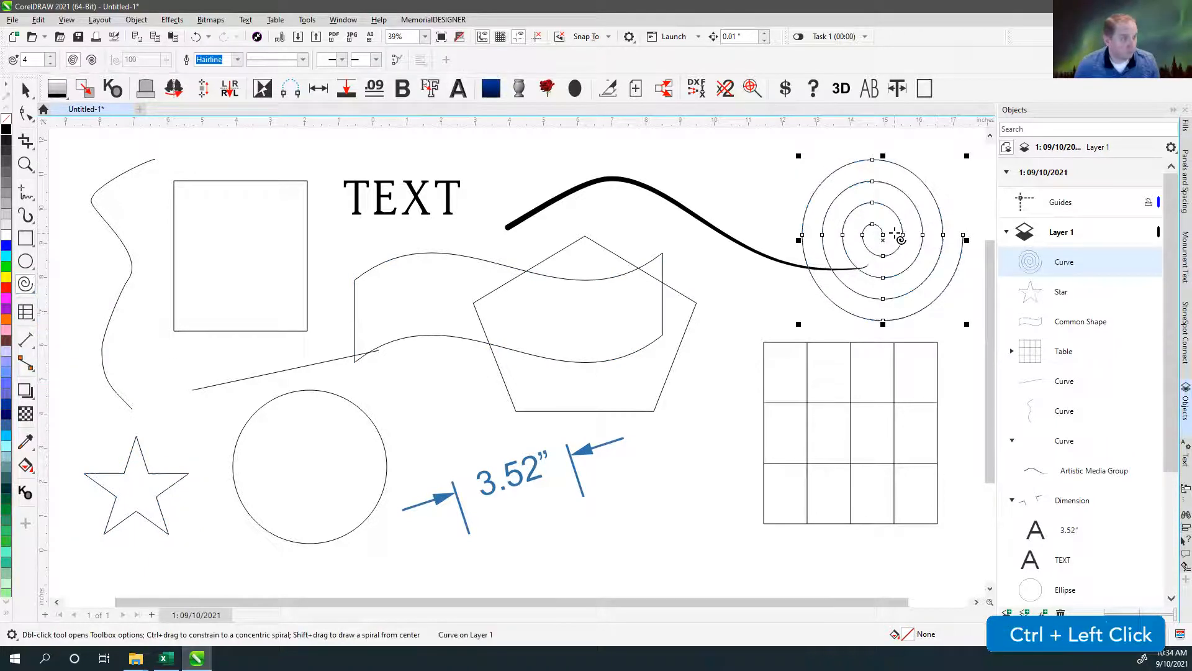
pyautogui.click(25, 90)
pyautogui.click(450, 137)
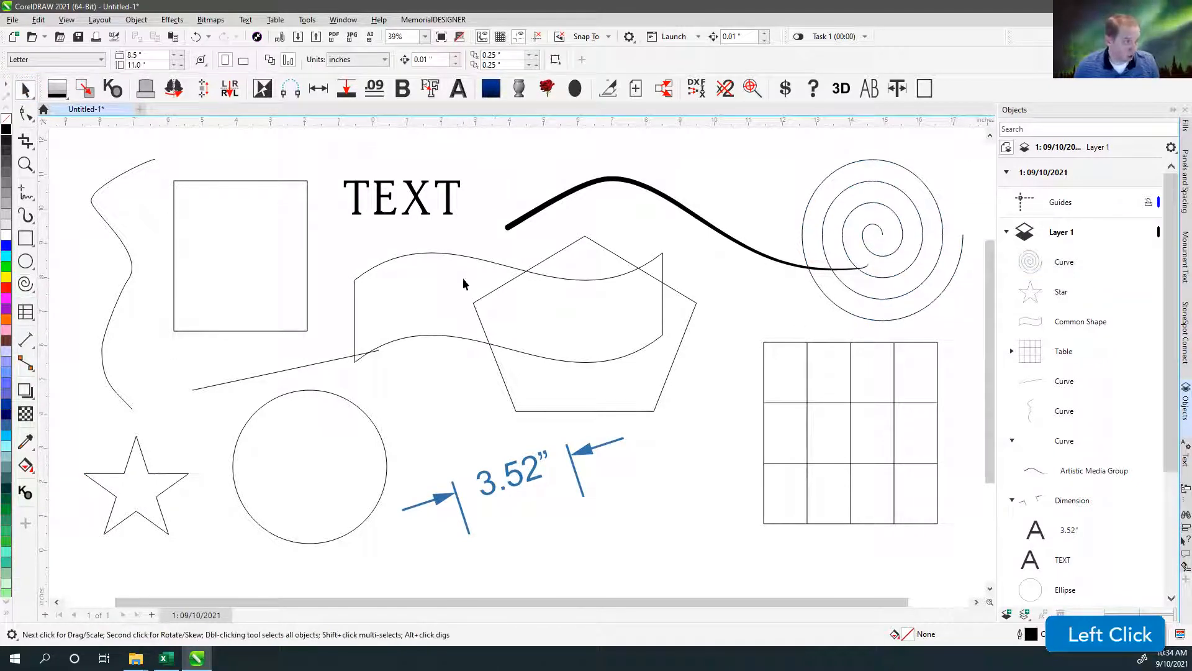
# Move the rectangle and the circle up and left, clear of the other shapes, with the circle under the rectangle.
pyautogui.scroll(-4, 516, 360)
pyautogui.scroll(-2, 516, 365)
pyautogui.moveTo(481, 338); pyautogui.dragTo(391, 191)
pyautogui.moveTo(493, 411); pyautogui.dragTo(371, 263)
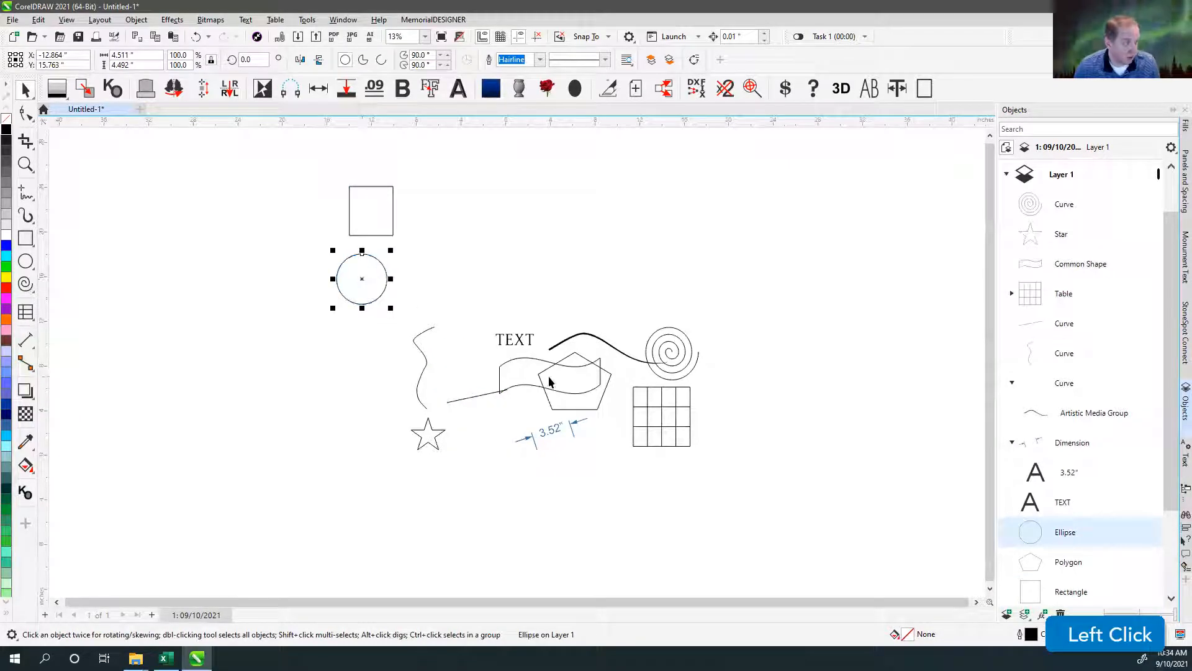
# Move the straight line, the wavy freehand curve and the artistic media stroke into the free area right of the rectangle and circle.
pyautogui.moveTo(488, 396); pyautogui.dragTo(477, 200)
pyautogui.moveTo(429, 326)
pyautogui.mouseDown()
pyautogui.moveTo(540, 186)
pyautogui.moveTo(534, 176)
pyautogui.mouseUp()
pyautogui.moveTo(590, 332); pyautogui.dragTo(633, 266)
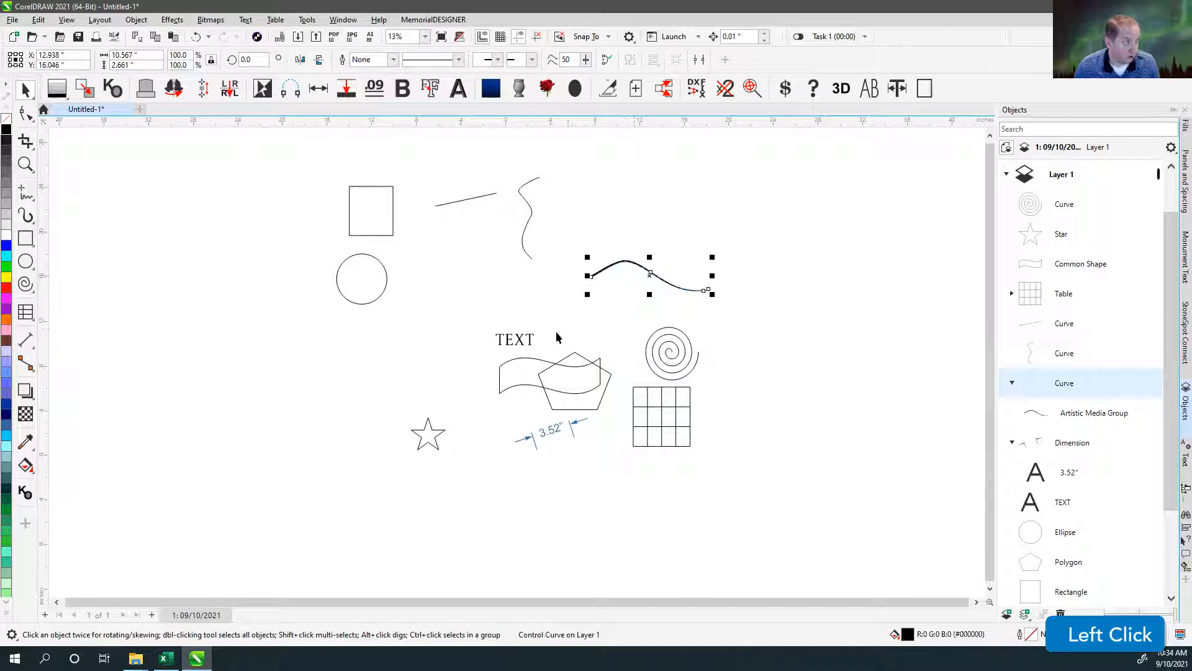
# Move the text to the right of the circle and the dimension to just below the circle.
pyautogui.moveTo(534, 342); pyautogui.dragTo(476, 274)
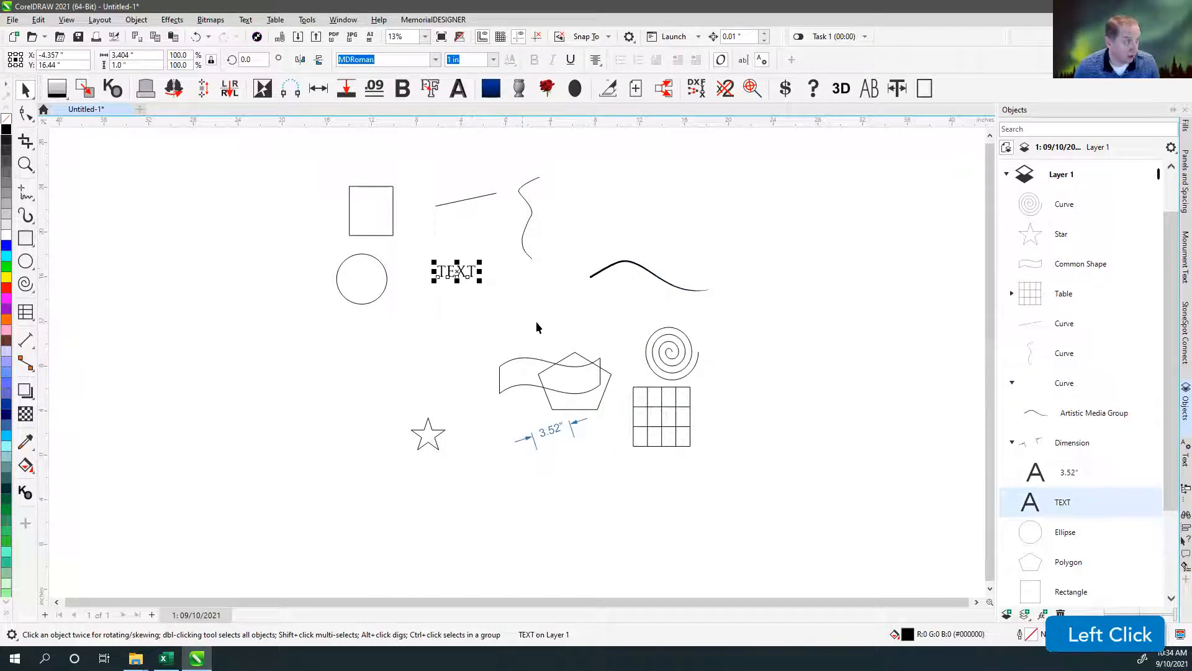
pyautogui.moveTo(572, 422); pyautogui.dragTo(330, 342)
pyautogui.click(389, 347)
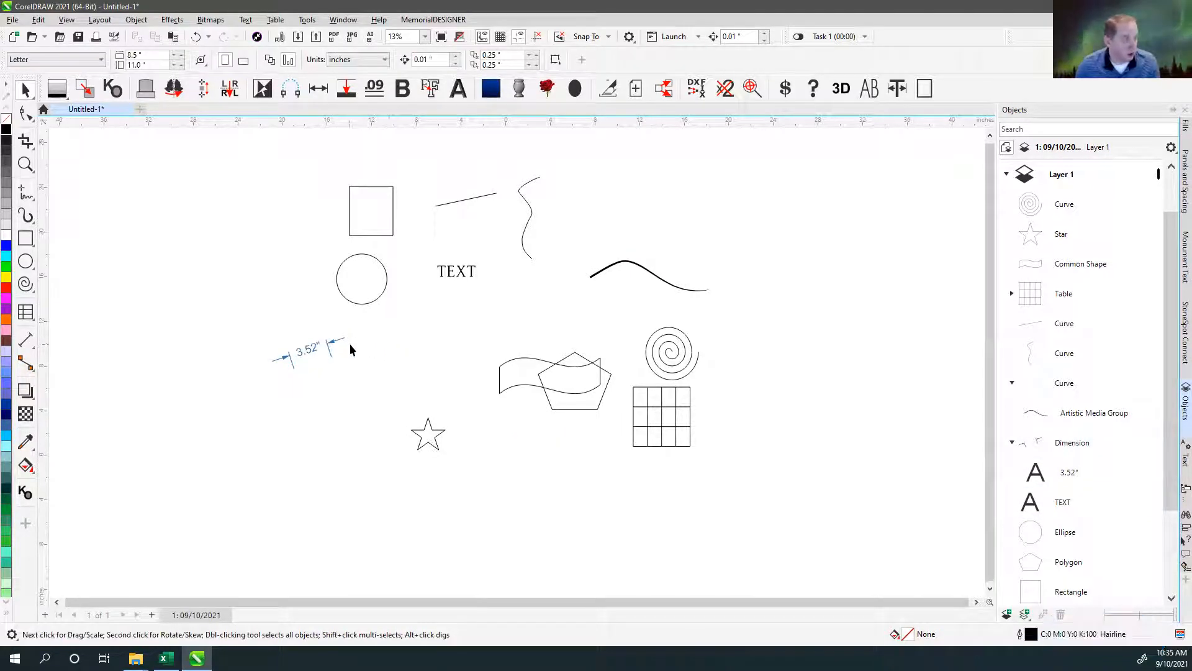
# Move the star, banner, pentagon, spiral and table together farther down, away from the other objects.
pyautogui.moveTo(753, 318); pyautogui.dragTo(400, 493)
pyautogui.moveTo(432, 428); pyautogui.dragTo(395, 513)
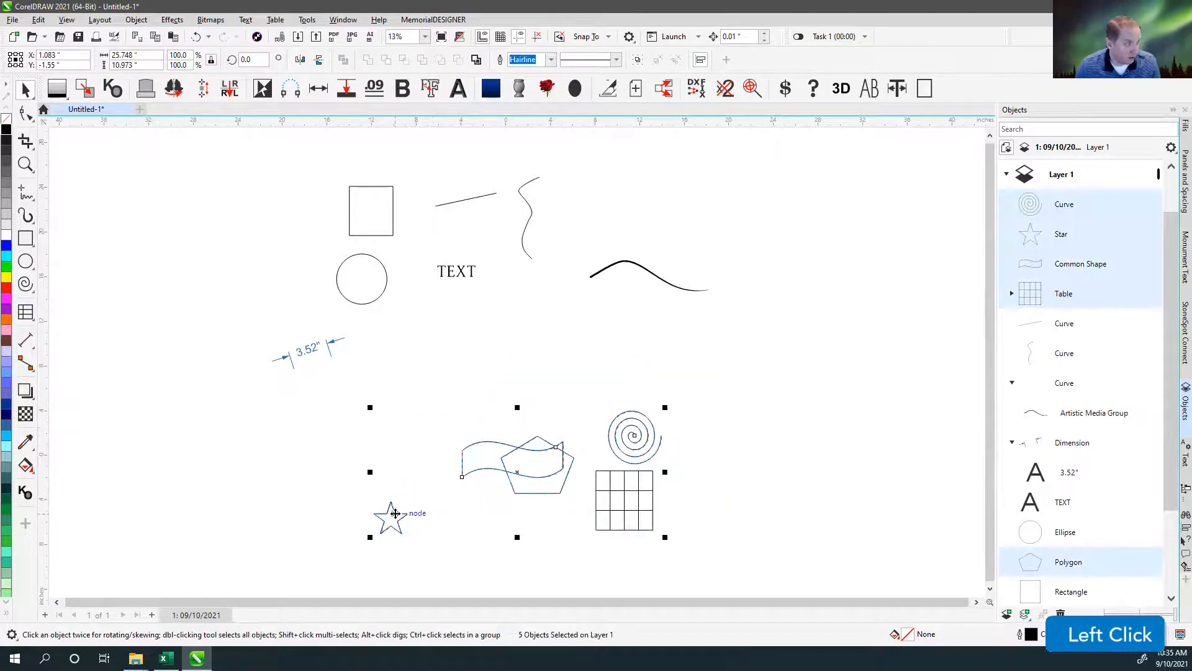
pyautogui.click(440, 513)
# Place the star, shrunk to about 1.4 inches wide, inside the banner enlarged to about 12.8 by 6.8 inches, left of the pentagon.
pyautogui.click(397, 520)
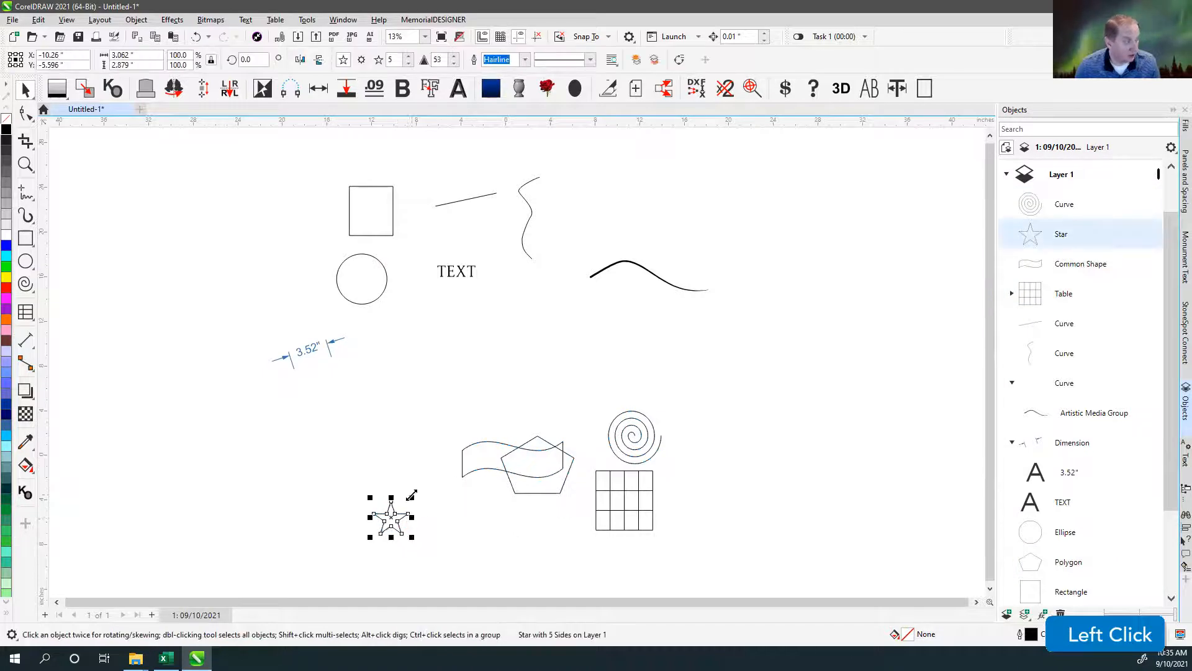
pyautogui.moveTo(402, 516)
pyautogui.mouseDown()
pyautogui.moveTo(420, 434)
pyautogui.moveTo(493, 341)
pyautogui.moveTo(490, 326)
pyautogui.mouseUp()
pyautogui.moveTo(556, 370); pyautogui.dragTo(590, 370)
pyautogui.moveTo(418, 425); pyautogui.dragTo(638, 433)
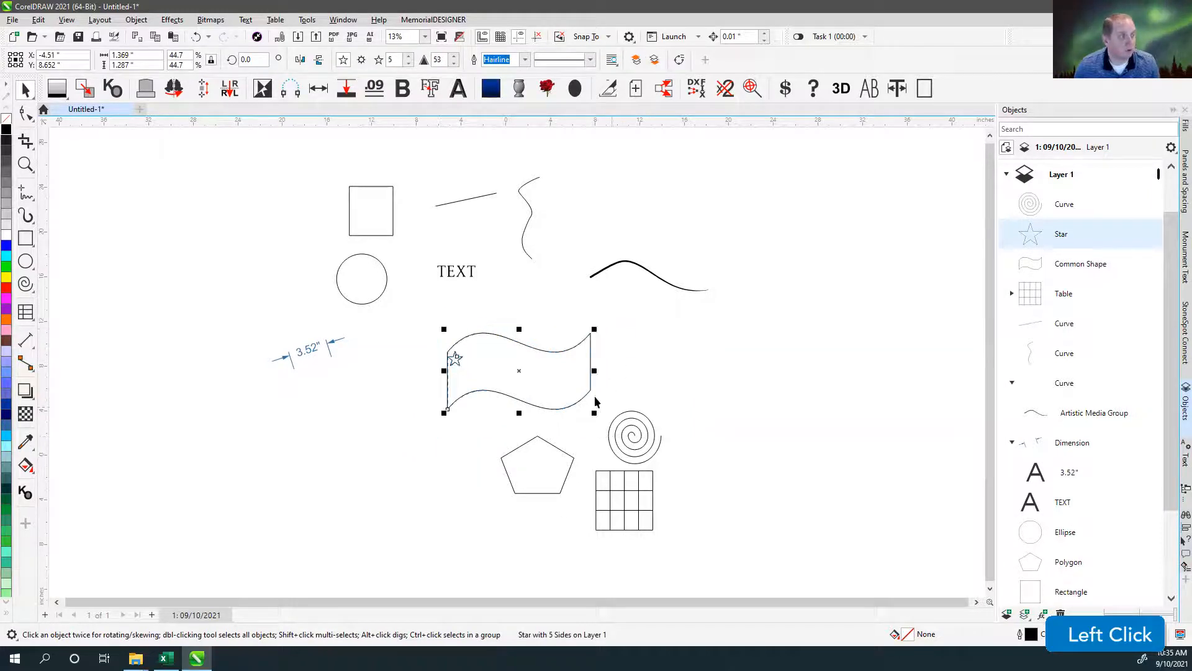
pyautogui.moveTo(519, 373); pyautogui.dragTo(338, 480)
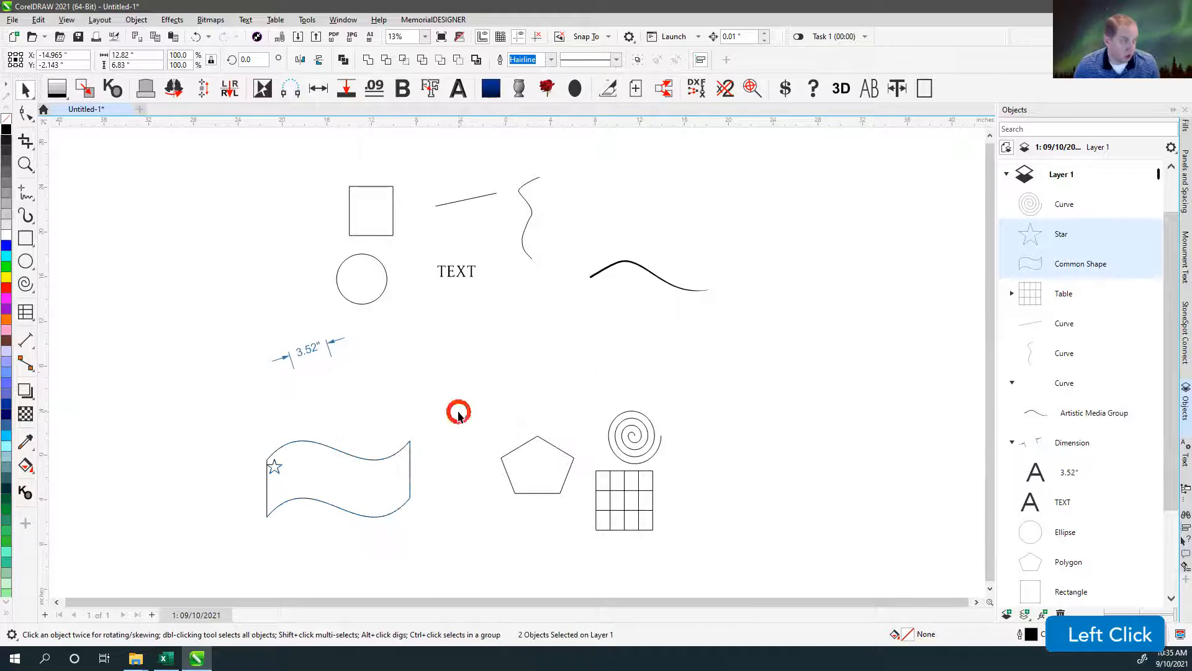
pyautogui.click(458, 414)
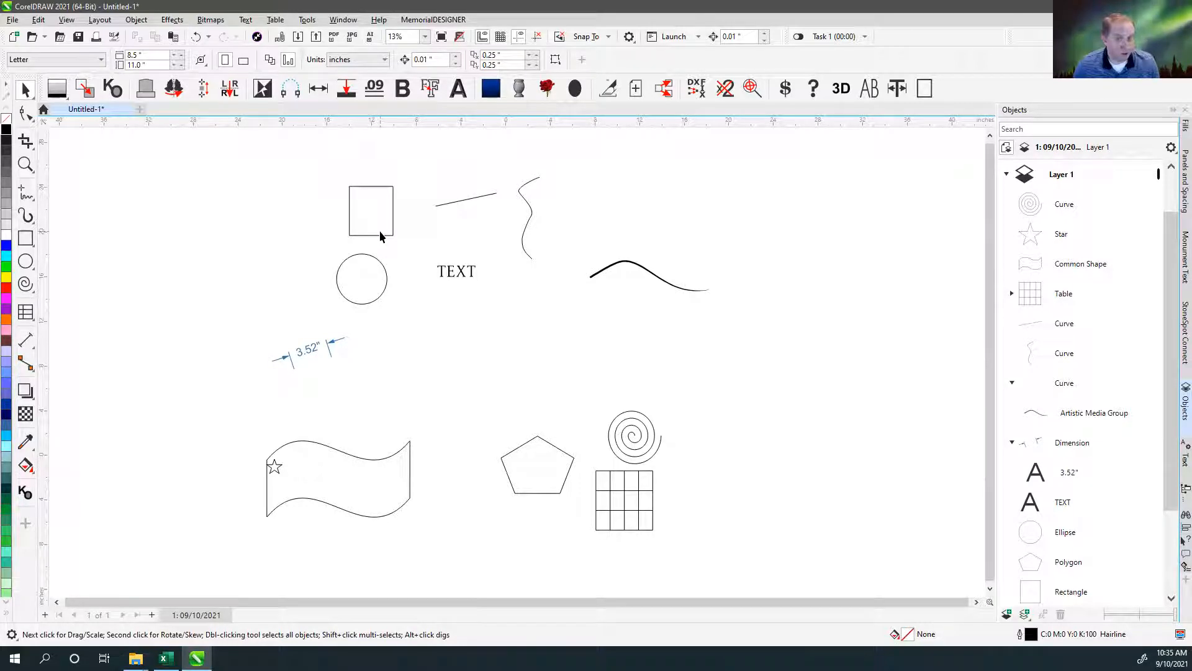
# Delete the banner, star, pentagon, spiral and table, and fit the remaining objects in view.
pyautogui.moveTo(228, 374); pyautogui.dragTo(776, 601)
pyautogui.press('Delete')
pyautogui.press('F4')
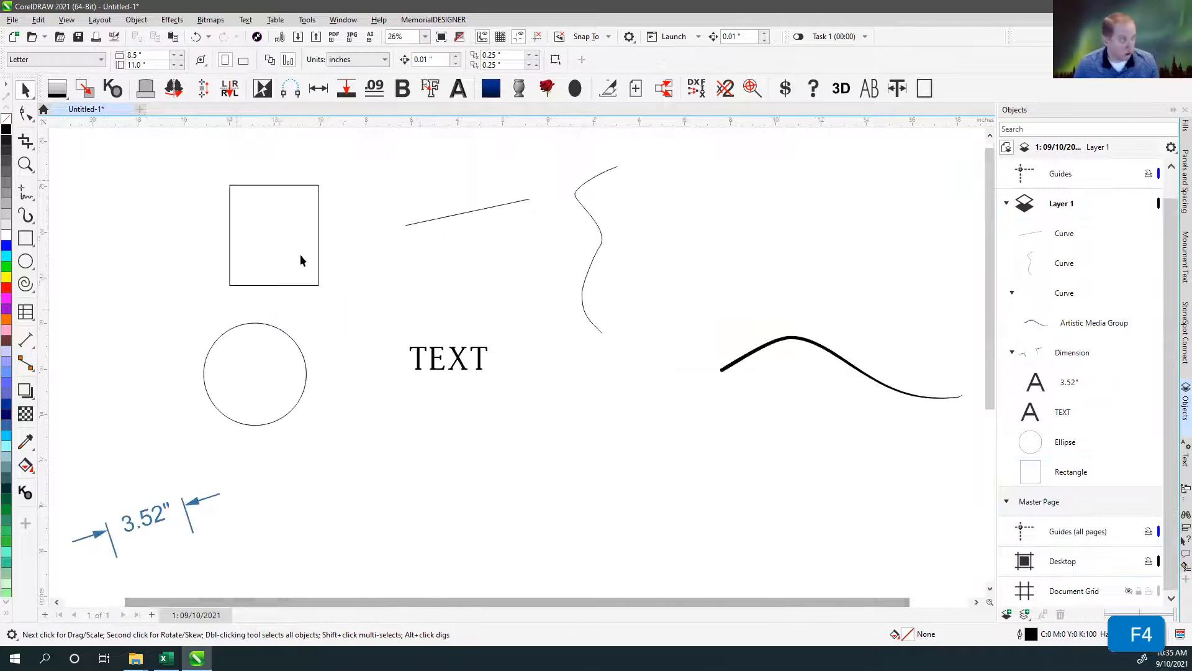
# Move the rectangle to the open area below the text and stretch it to about 10.1 inches wide.
pyautogui.moveTo(263, 185); pyautogui.dragTo(545, 445)
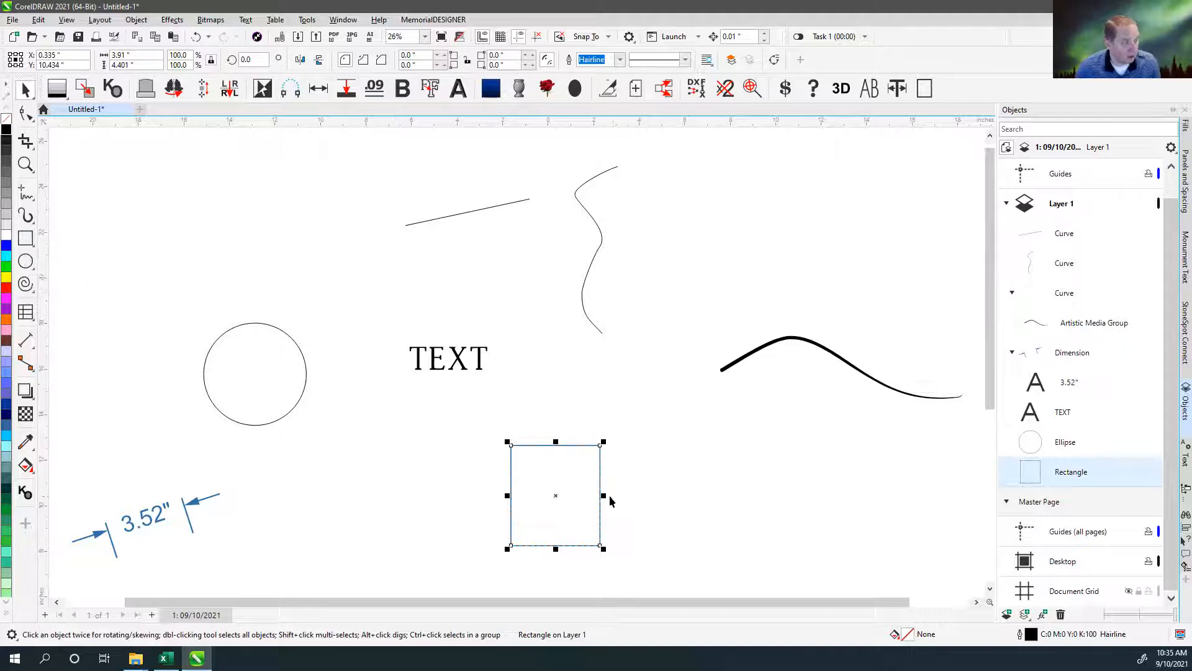
pyautogui.moveTo(604, 495); pyautogui.dragTo(744, 497)
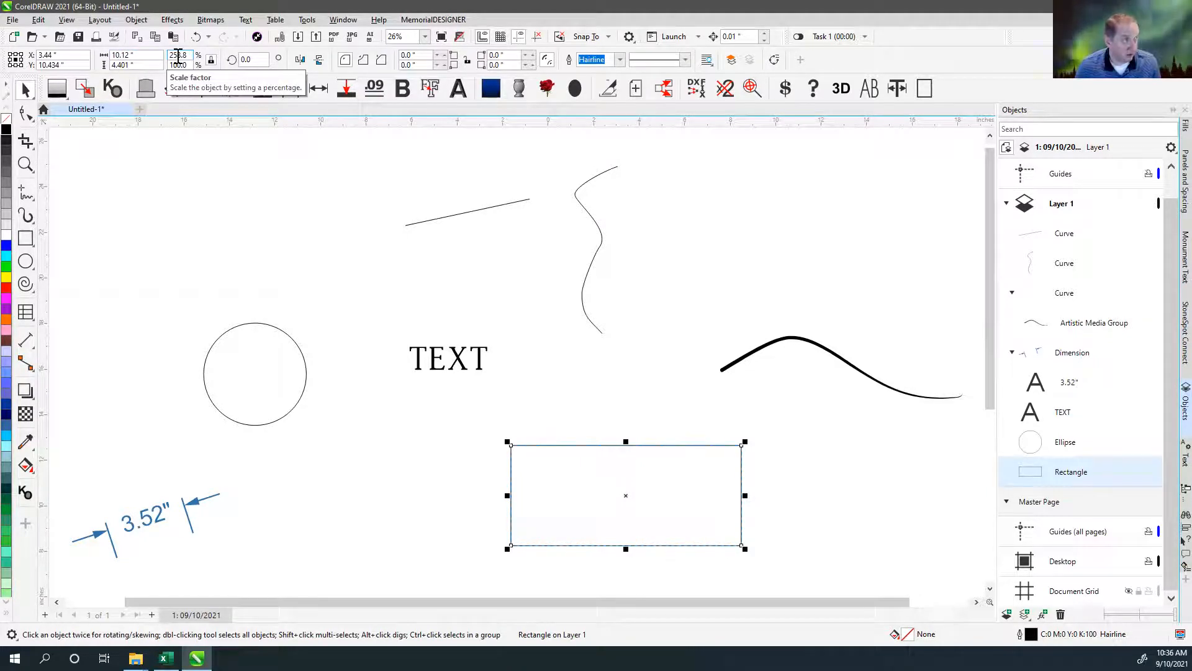
# Draw a new rectangle about 5.9 inches tall above the circle and stretch its width to about 8.8 inches.
pyautogui.click(26, 237)
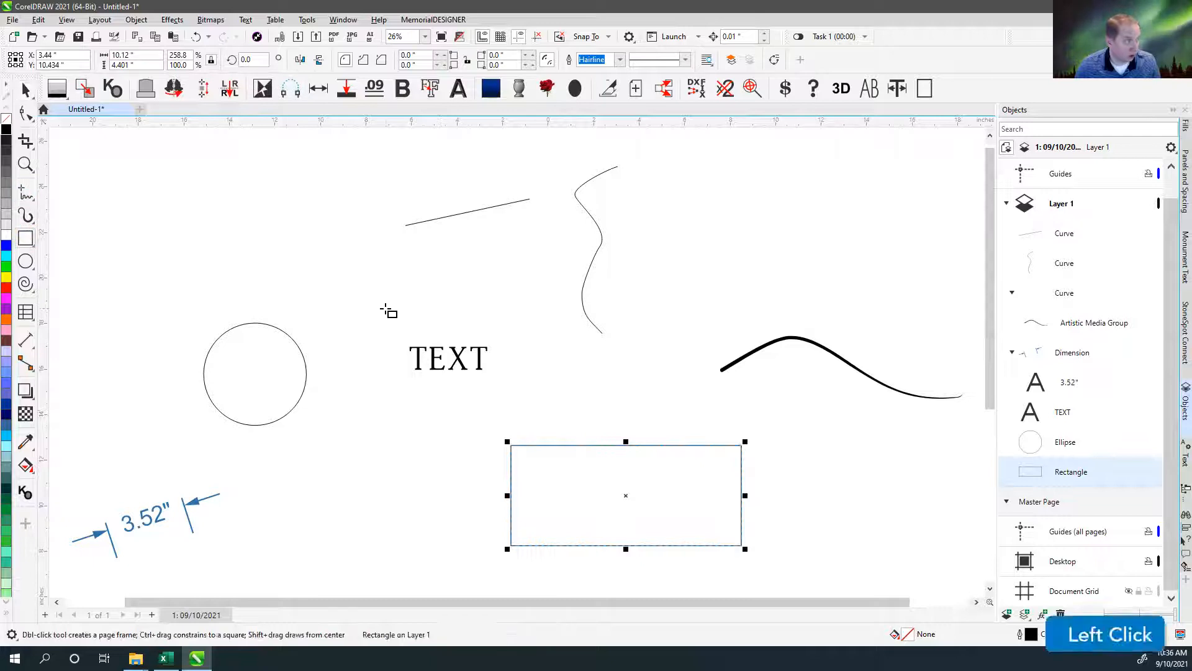
pyautogui.moveTo(144, 164); pyautogui.dragTo(290, 300)
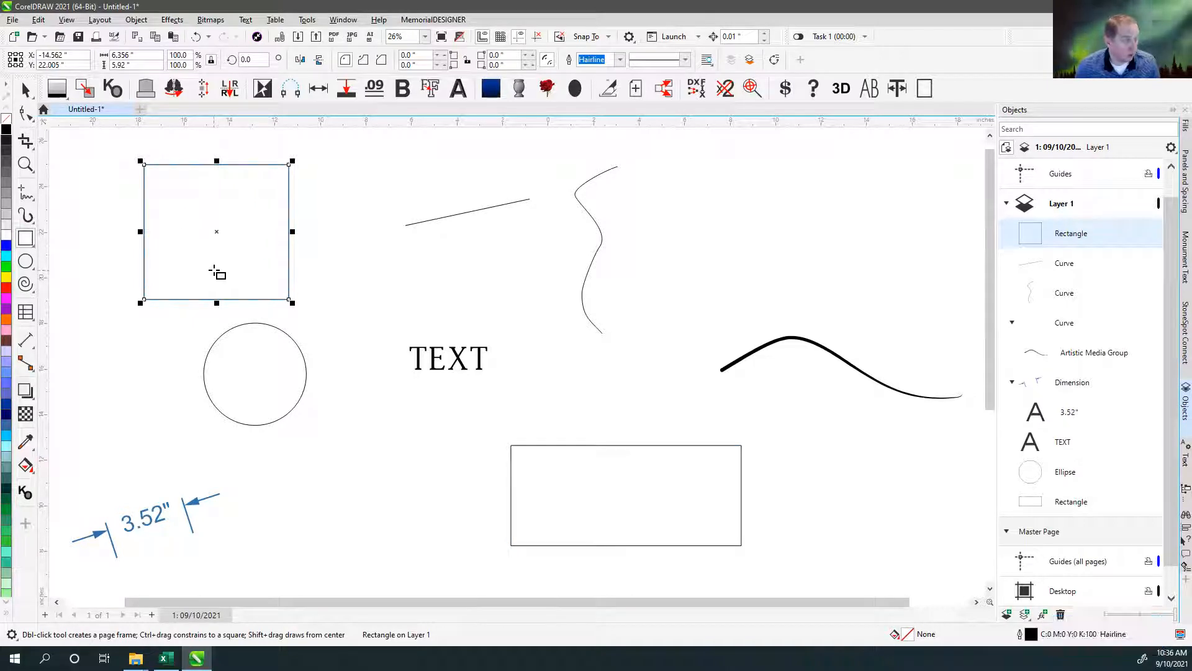
pyautogui.moveTo(293, 230); pyautogui.dragTo(844, 232)
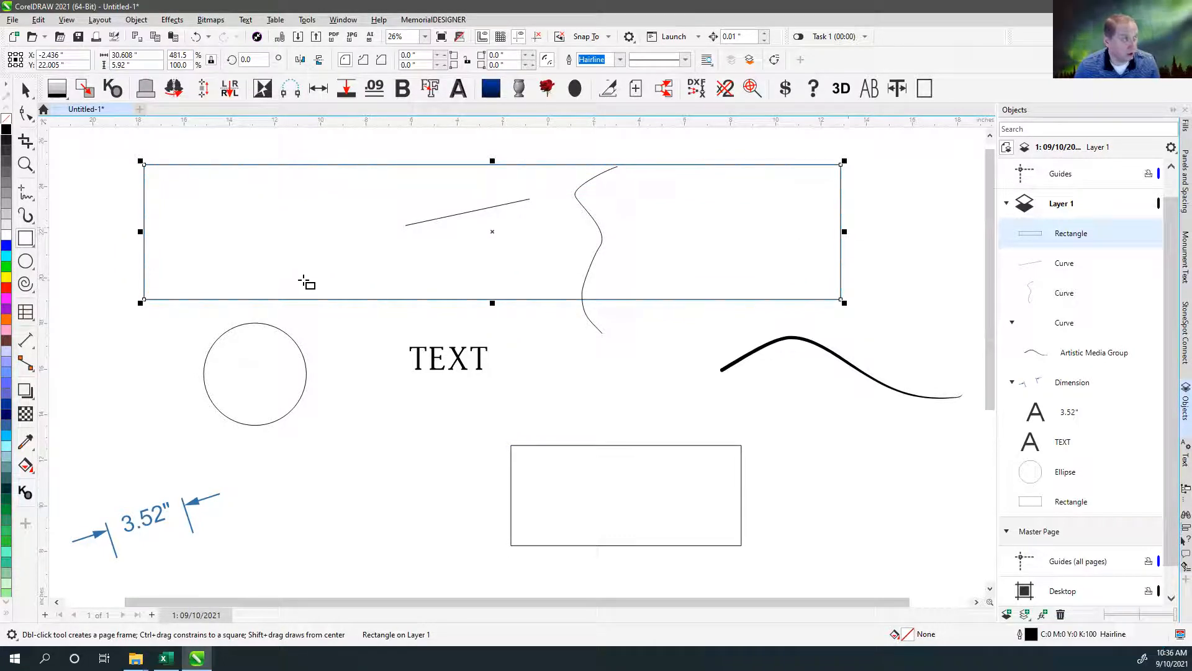
pyautogui.moveTo(842, 232); pyautogui.dragTo(160, 232)
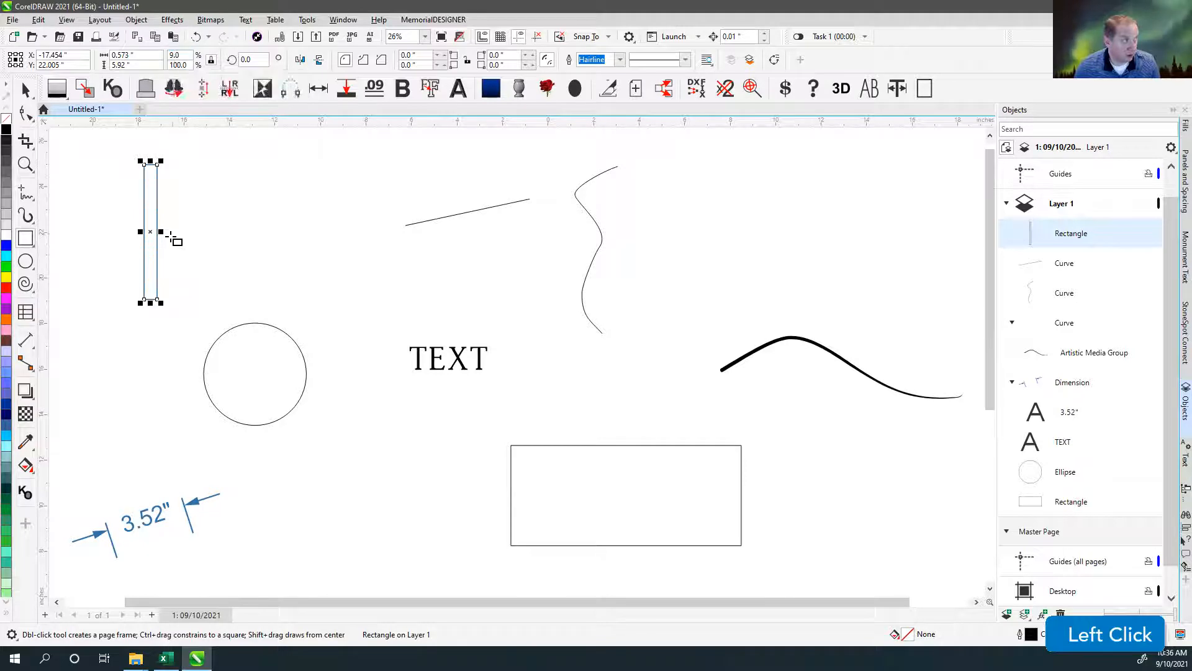
pyautogui.moveTo(161, 231); pyautogui.dragTo(347, 231)
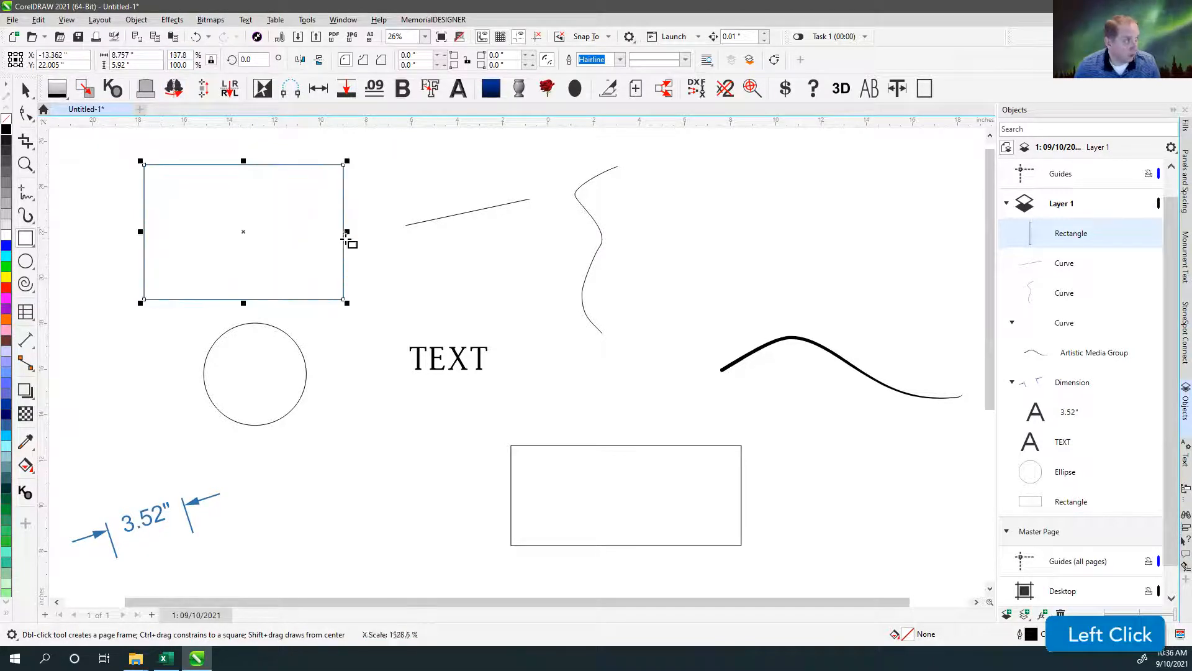
# Rotate the upper rectangle to 90 degrees and readjust its rotation angle to 35 degrees.
pyautogui.click(248, 59)
pyautogui.write('90')
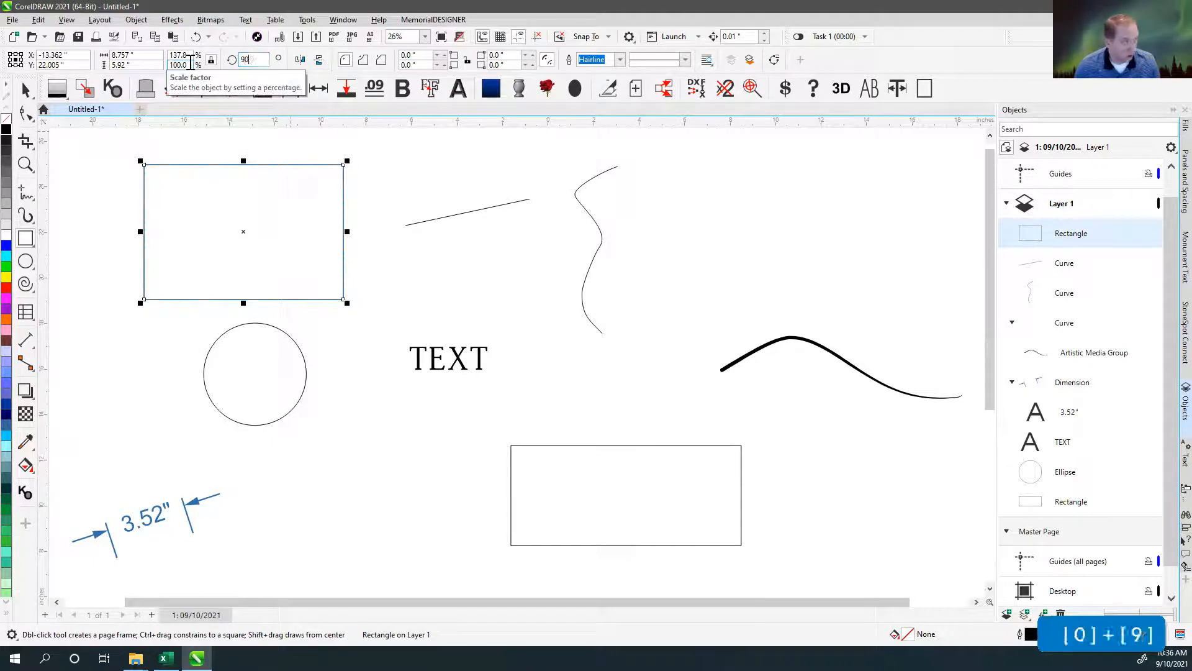
pyautogui.press('Return')
pyautogui.click(200, 67)
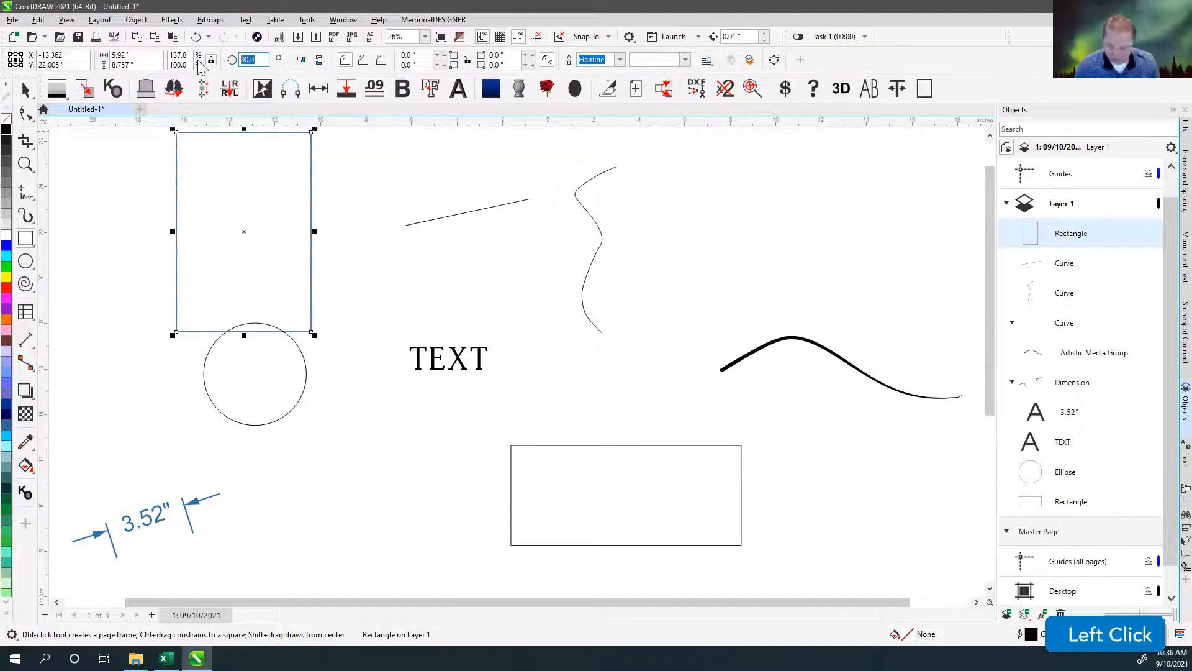
pyautogui.write('35')
pyautogui.press('Return')
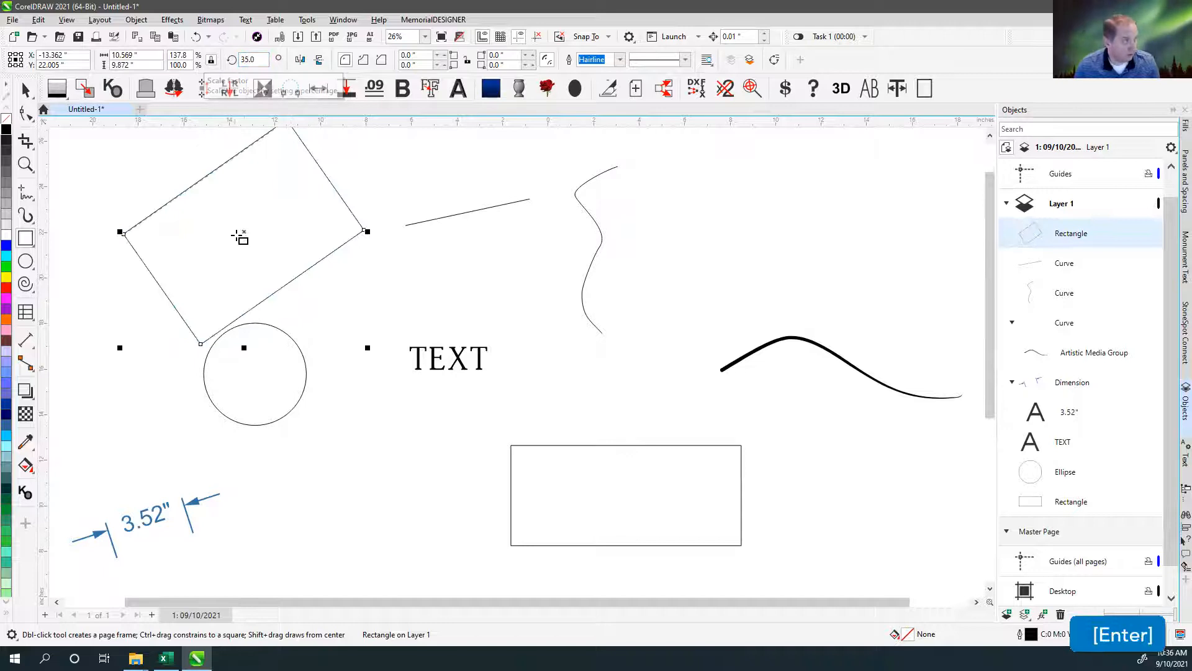
# Move the rotated rectangle over the text and give it a blue fill with a yellow outline.
pyautogui.moveTo(244, 232); pyautogui.dragTo(437, 371)
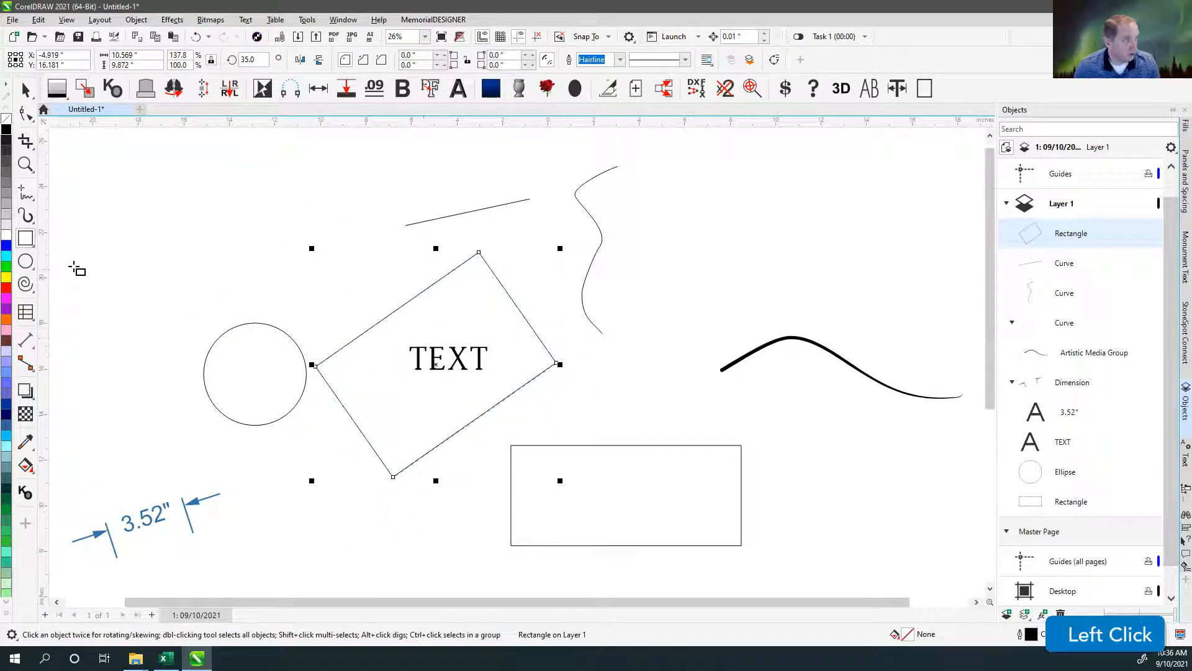
pyautogui.click(5, 250)
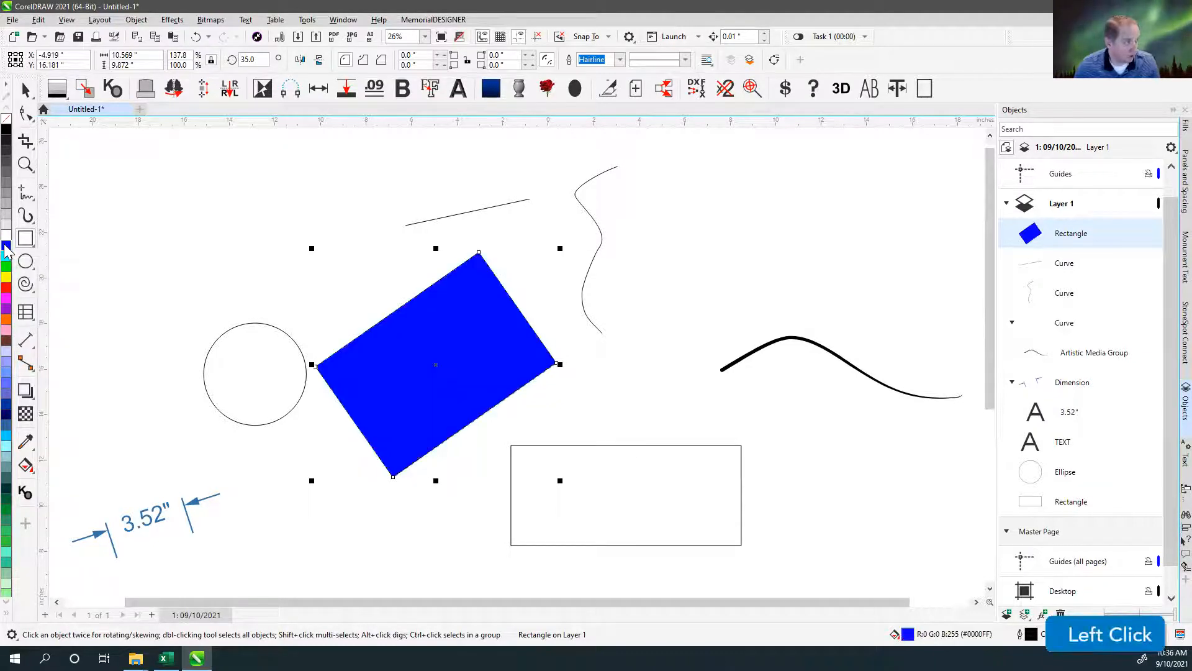
pyautogui.rightClick(6, 279)
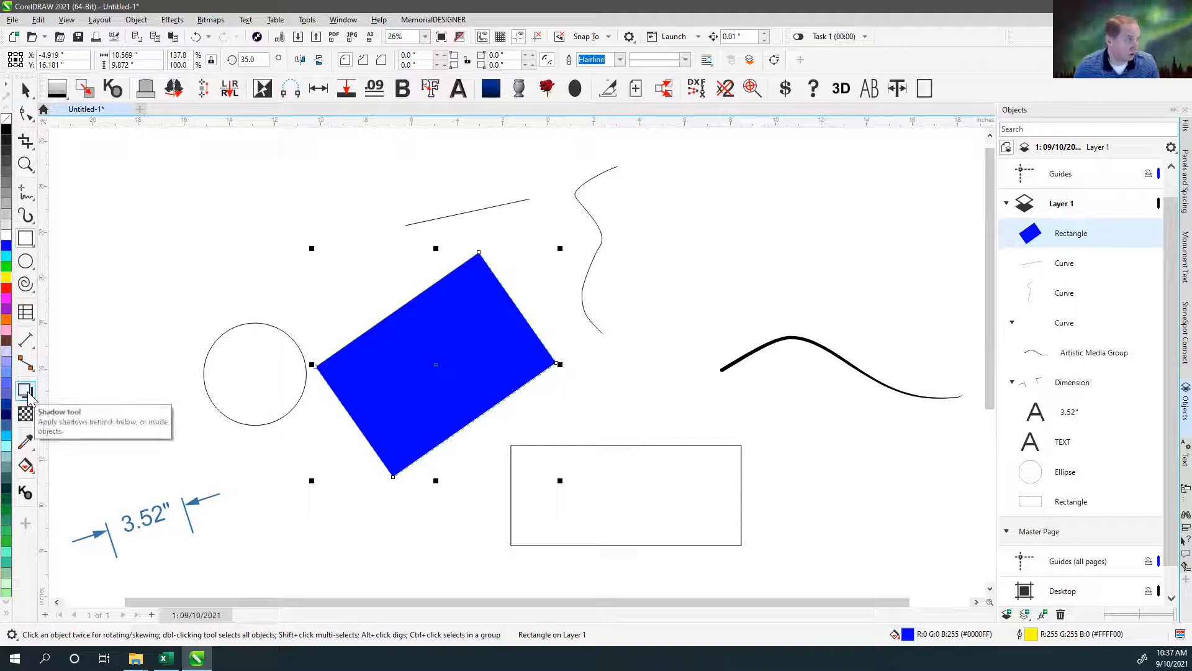
# Apply a linear fountain fill to the rotated rectangle and add a yellow color stop near its middle.
pyautogui.click(26, 467)
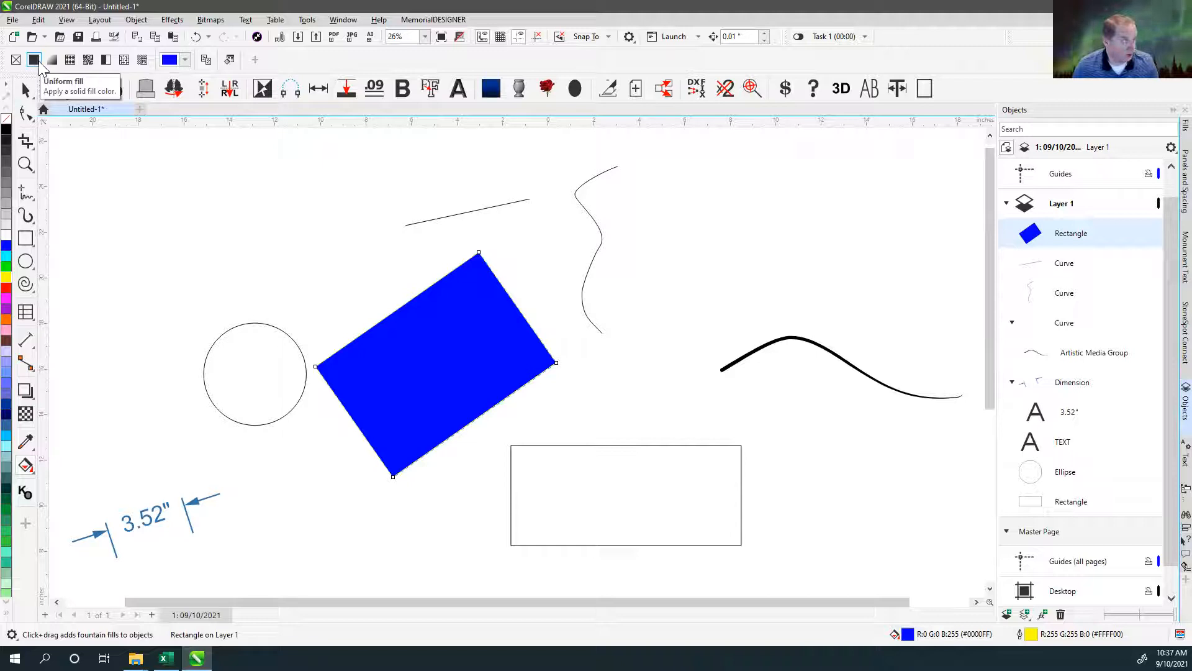
pyautogui.click(52, 60)
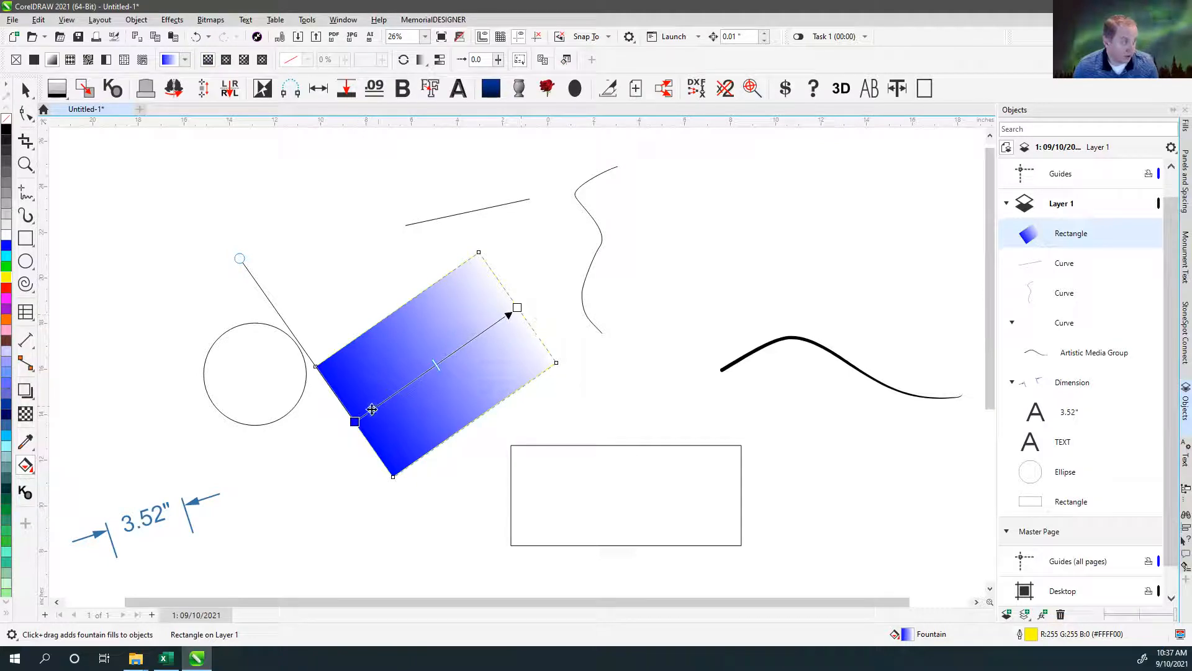
pyautogui.moveTo(7, 278); pyautogui.dragTo(442, 360)
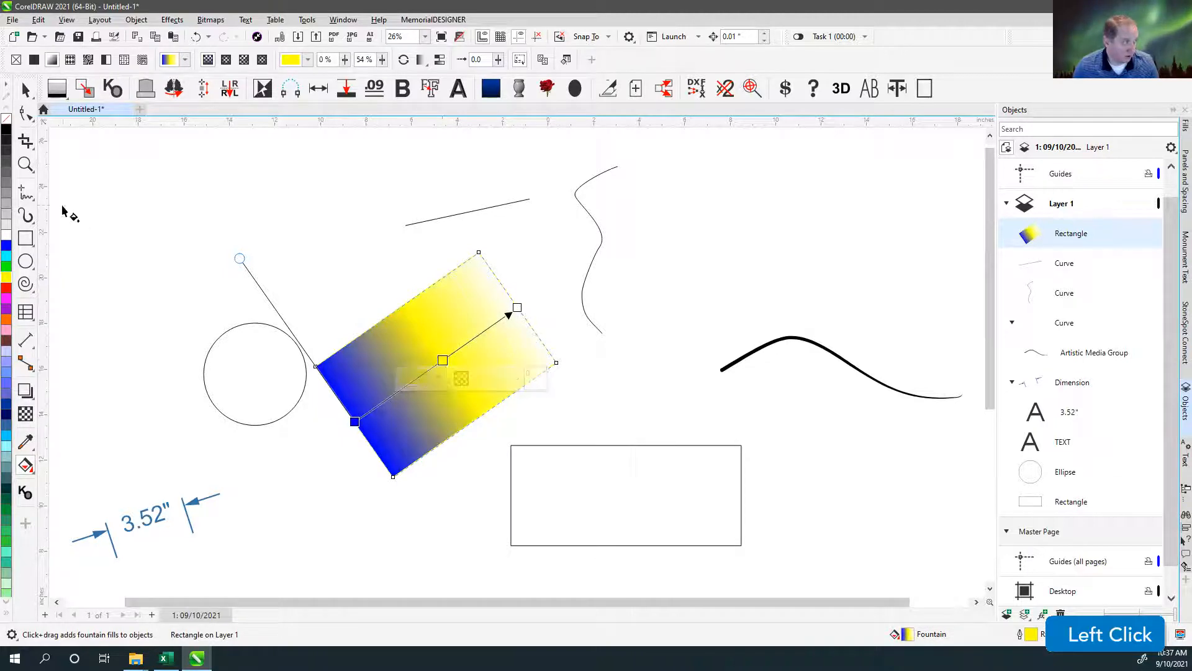
# Build a red, orange, yellow, green, blue and purple gradient, with the yellow stop at 42% and the blue stop at 77%.
pyautogui.moveTo(7, 291); pyautogui.dragTo(355, 422)
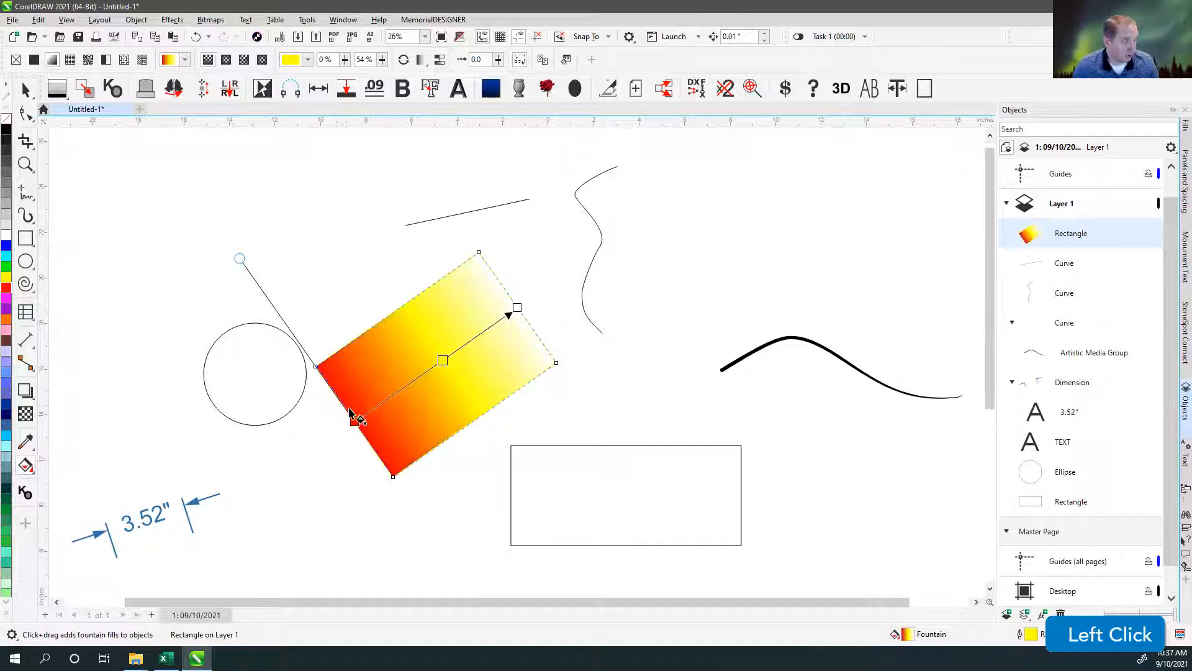
pyautogui.moveTo(7, 319); pyautogui.dragTo(390, 395)
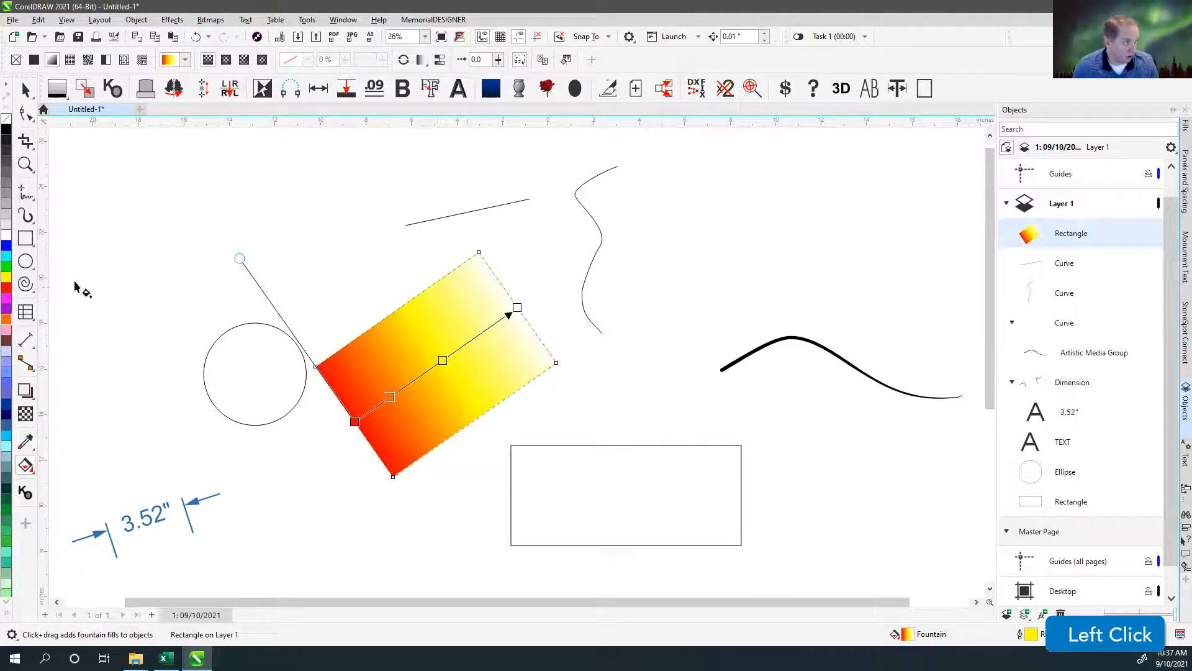
pyautogui.moveTo(5, 266); pyautogui.dragTo(501, 319)
pyautogui.moveTo(8, 312); pyautogui.dragTo(518, 308)
pyautogui.moveTo(443, 362); pyautogui.dragTo(424, 374)
pyautogui.moveTo(482, 334); pyautogui.dragTo(461, 352)
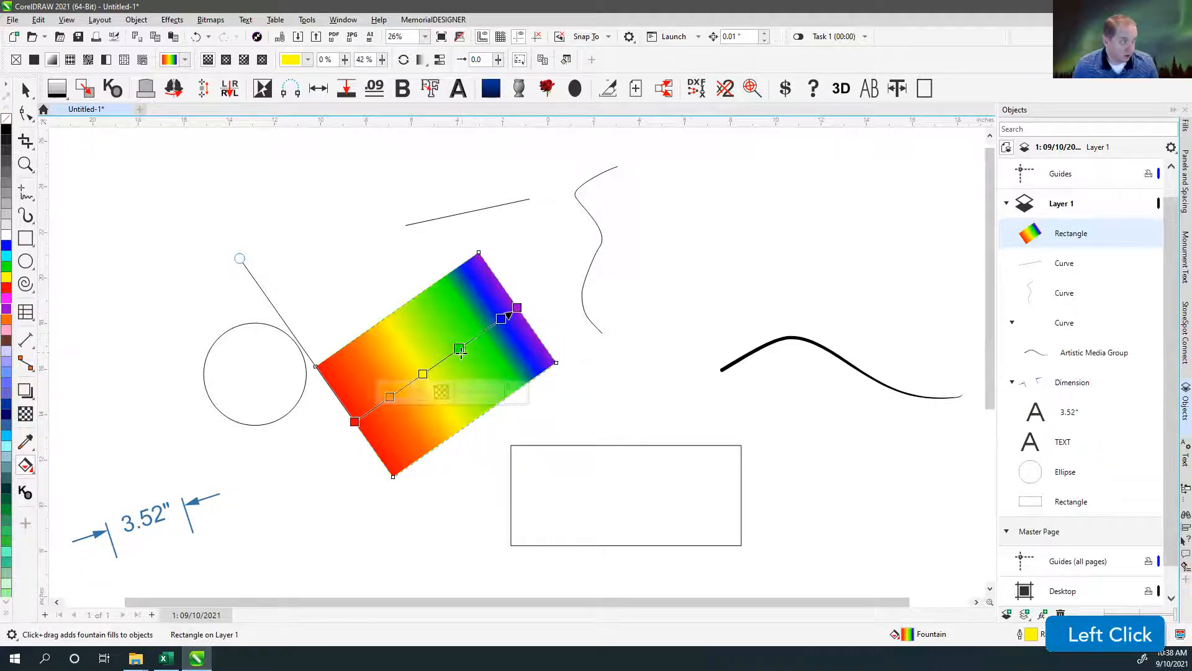
pyautogui.moveTo(501, 318); pyautogui.dragTo(480, 333)
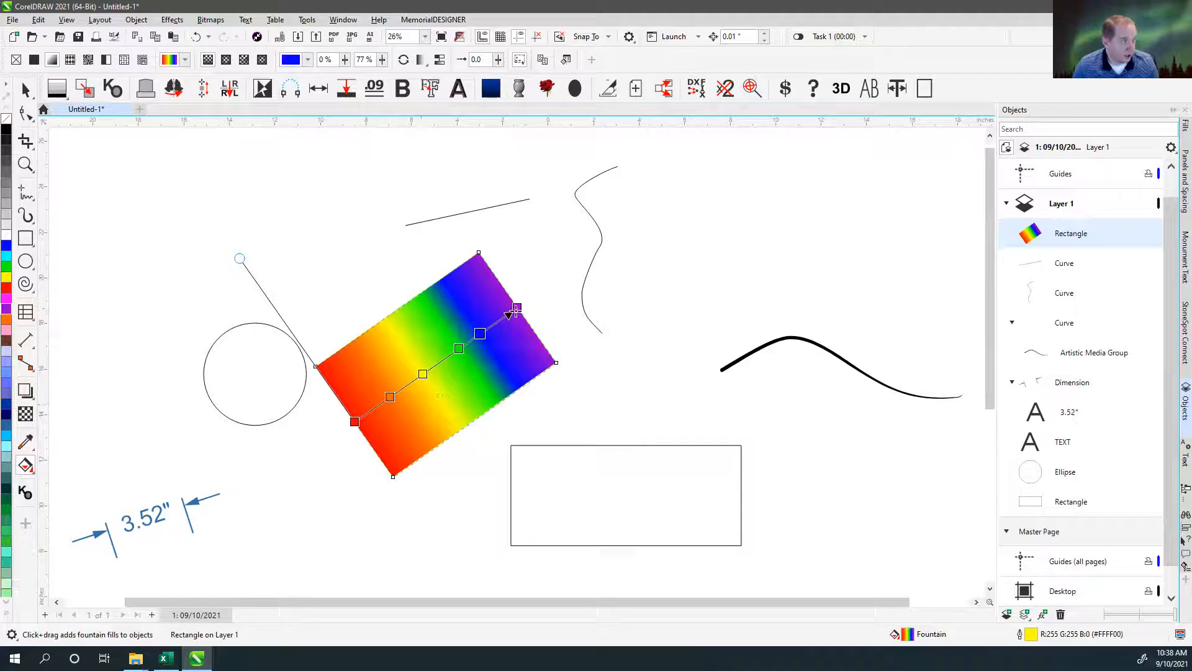
# Change the rainbow fountain fill to elliptical, conical and finally rectangular.
pyautogui.click(227, 61)
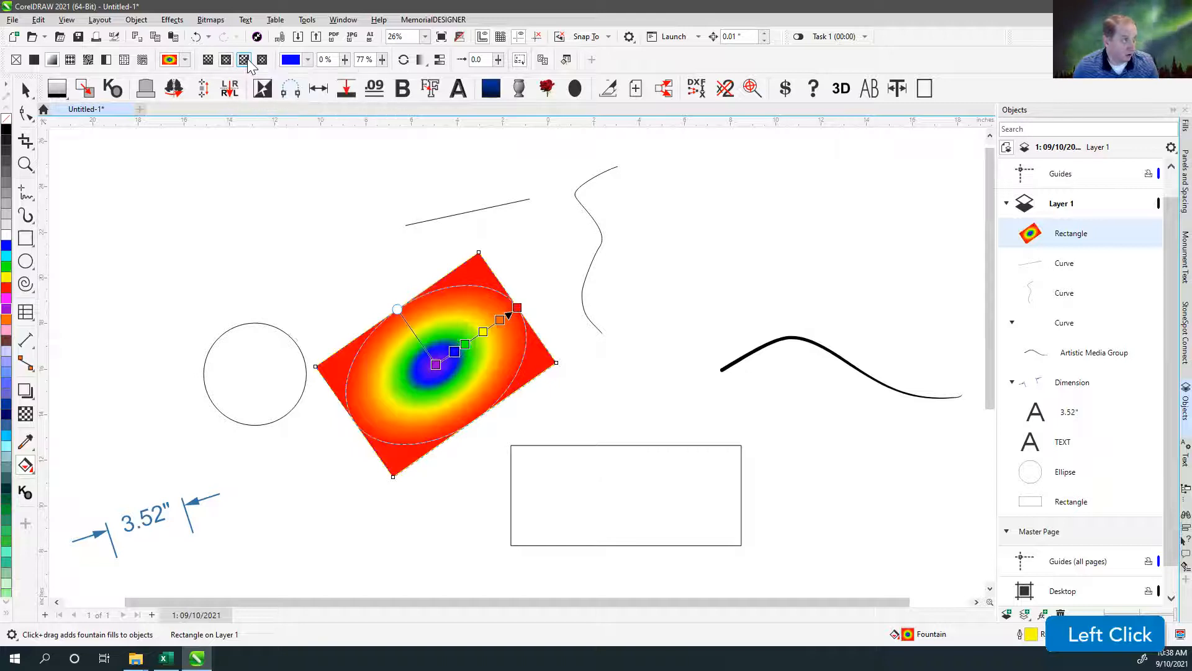
pyautogui.click(262, 60)
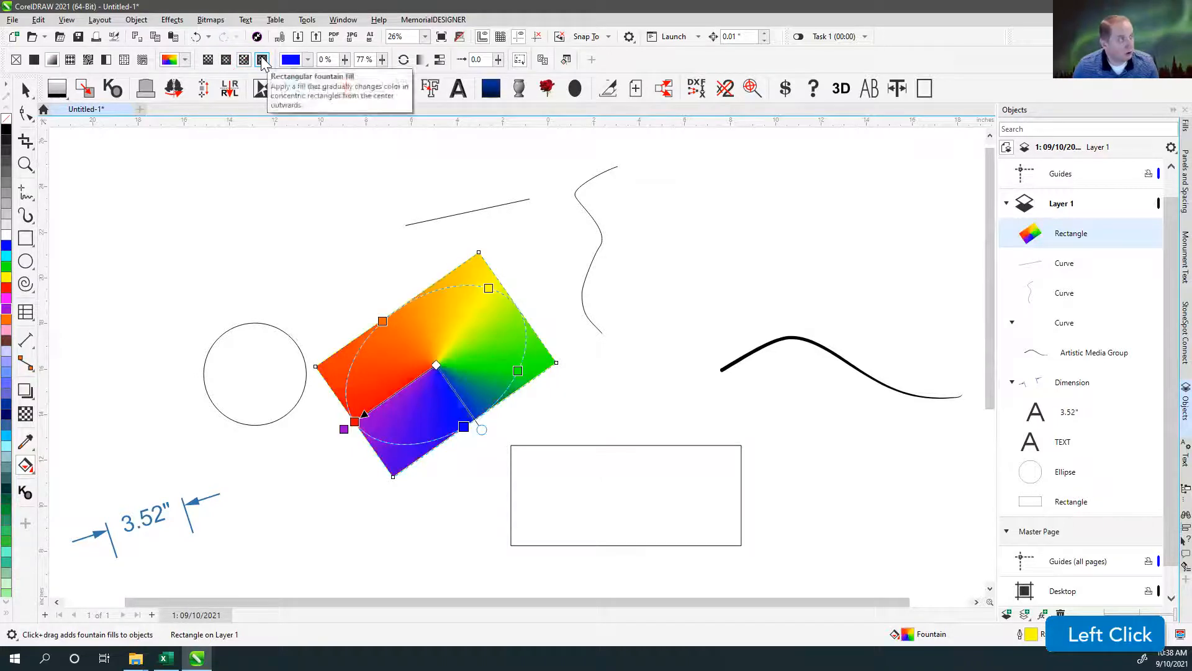
pyautogui.click(263, 61)
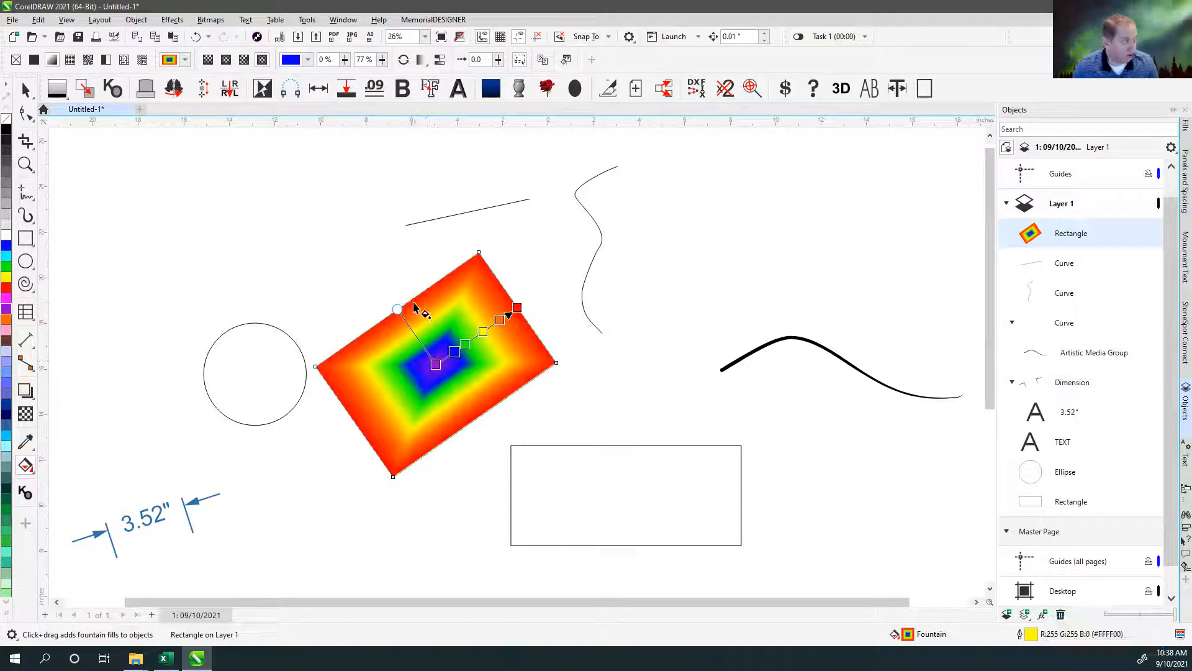
# Fill the rectangle with a shrunken, tilted bear-head vector pattern and replace it with the chain-link fence pattern.
pyautogui.click(69, 59)
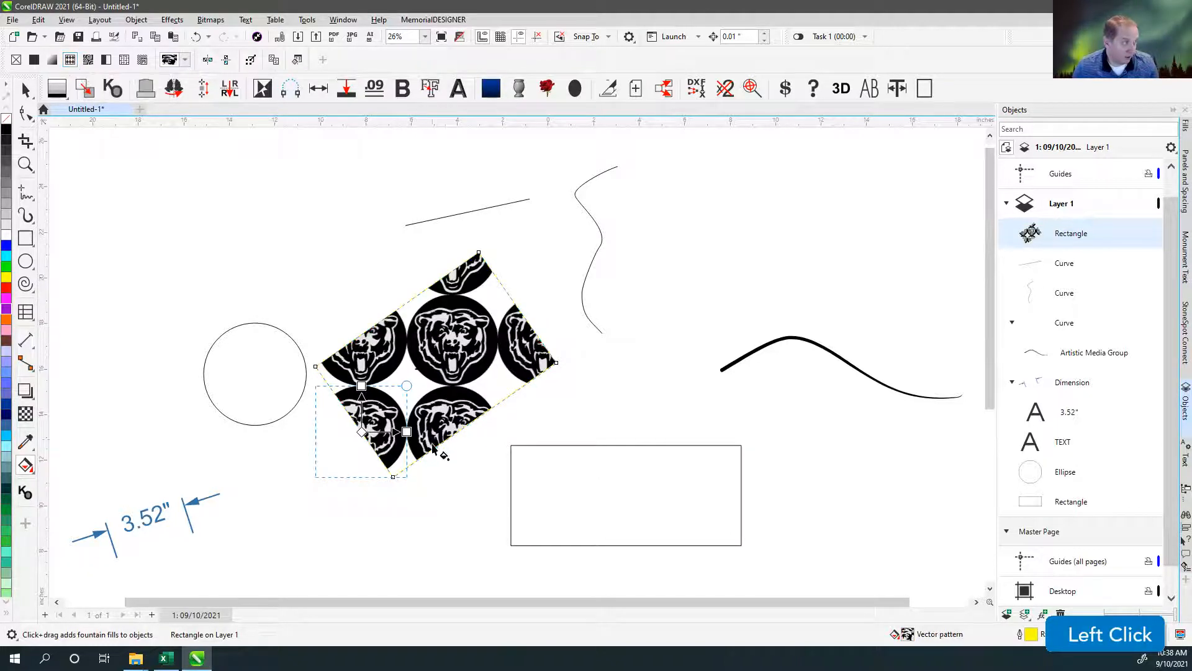
pyautogui.moveTo(408, 385)
pyautogui.mouseDown()
pyautogui.moveTo(383, 394)
pyautogui.moveTo(367, 429)
pyautogui.moveTo(386, 419)
pyautogui.moveTo(402, 377)
pyautogui.moveTo(392, 359)
pyautogui.moveTo(395, 390)
pyautogui.mouseUp()
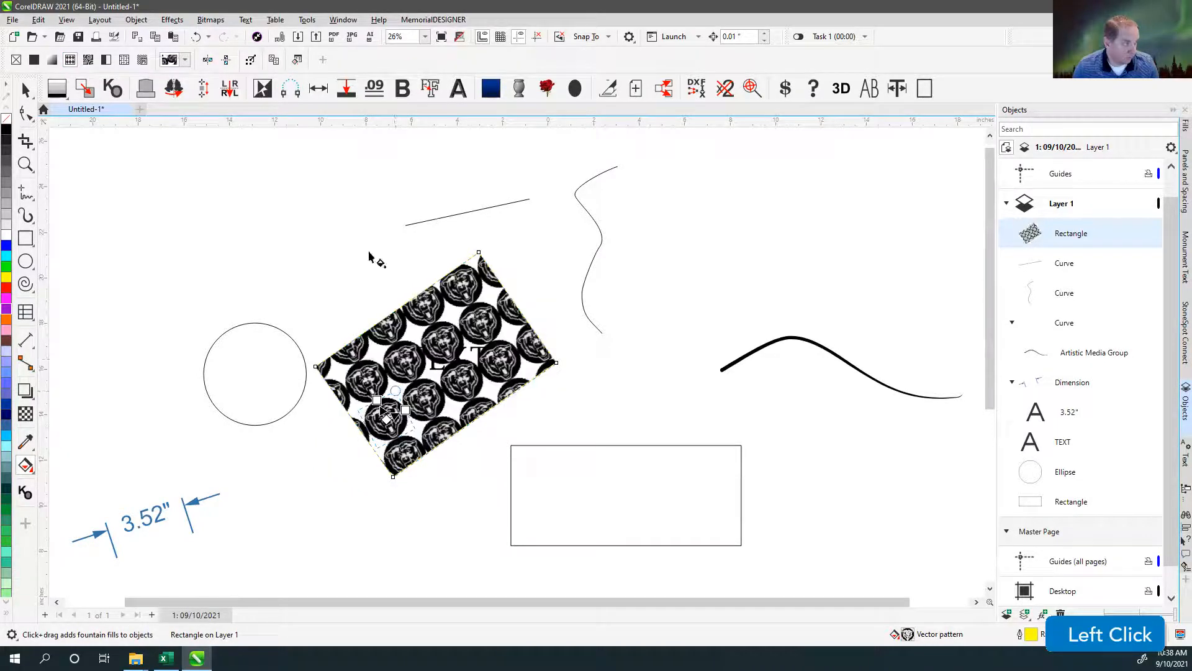
pyautogui.click(185, 59)
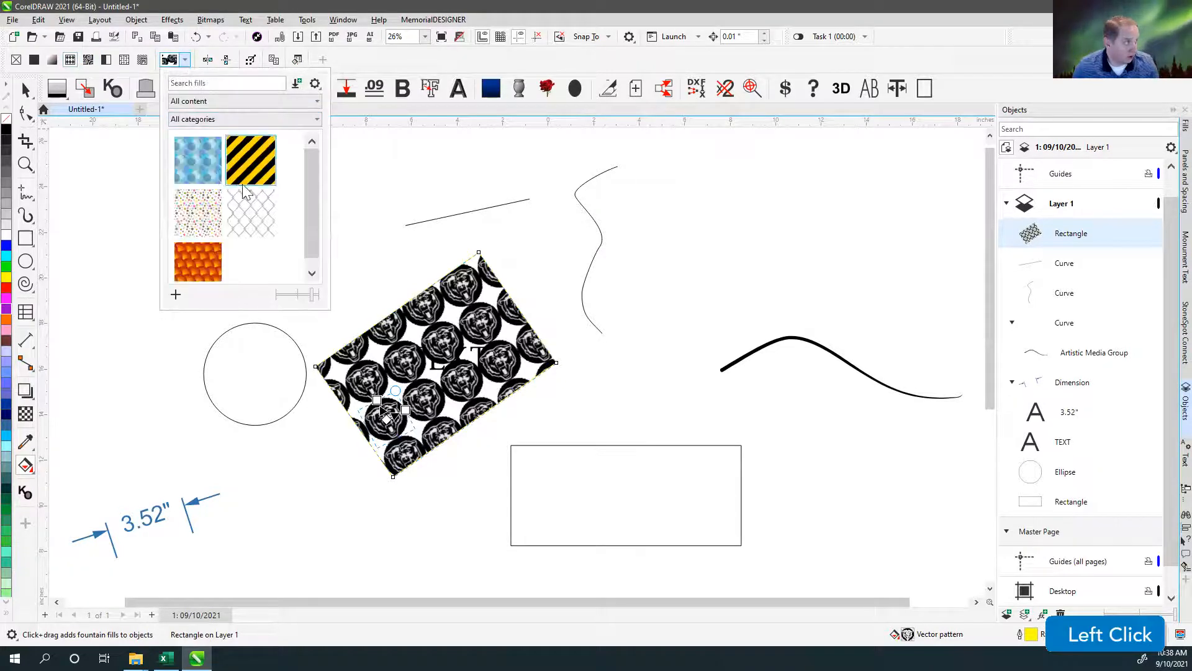
pyautogui.click(250, 219)
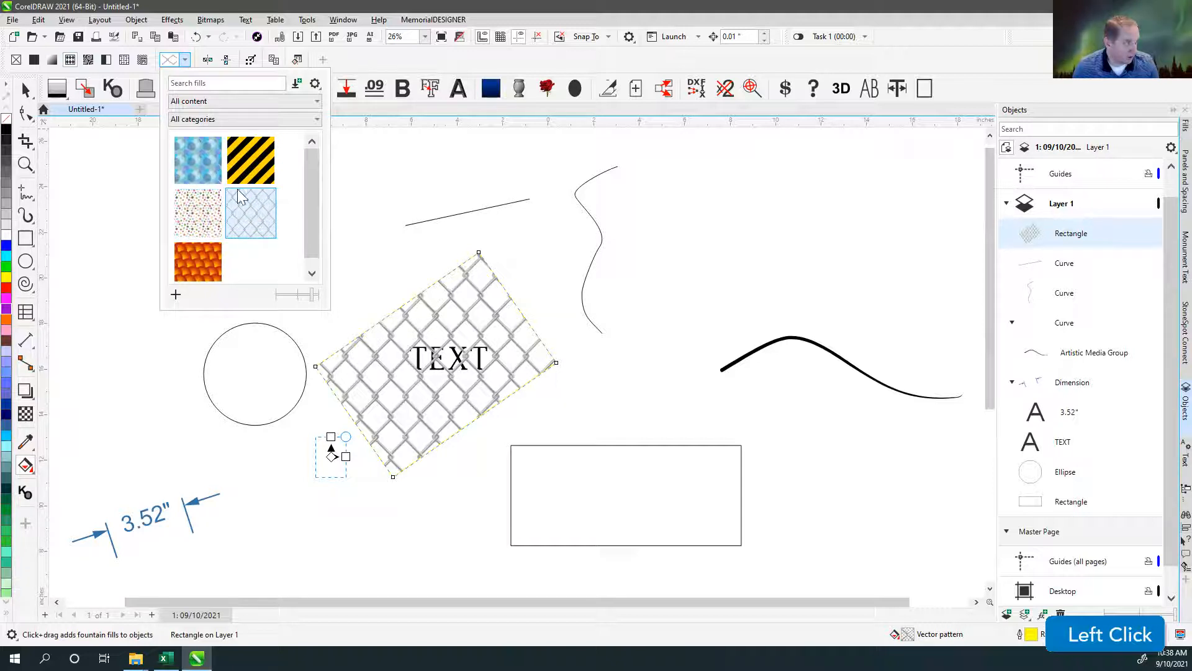
pyautogui.click(26, 91)
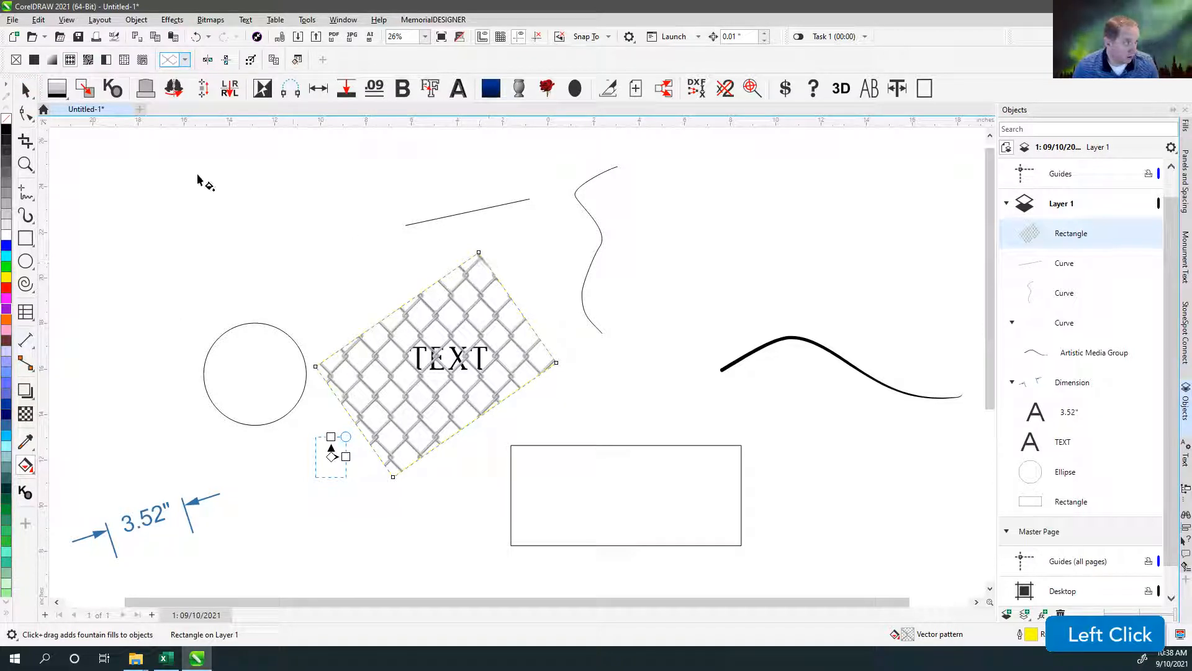
# Move the chain-link rectangle over the start of the thick curve and enlarge it to about 20.3 by 18.9 inches.
pyautogui.click(26, 91)
pyautogui.moveTo(517, 305); pyautogui.dragTo(778, 294)
pyautogui.scroll(4, 509, 357)
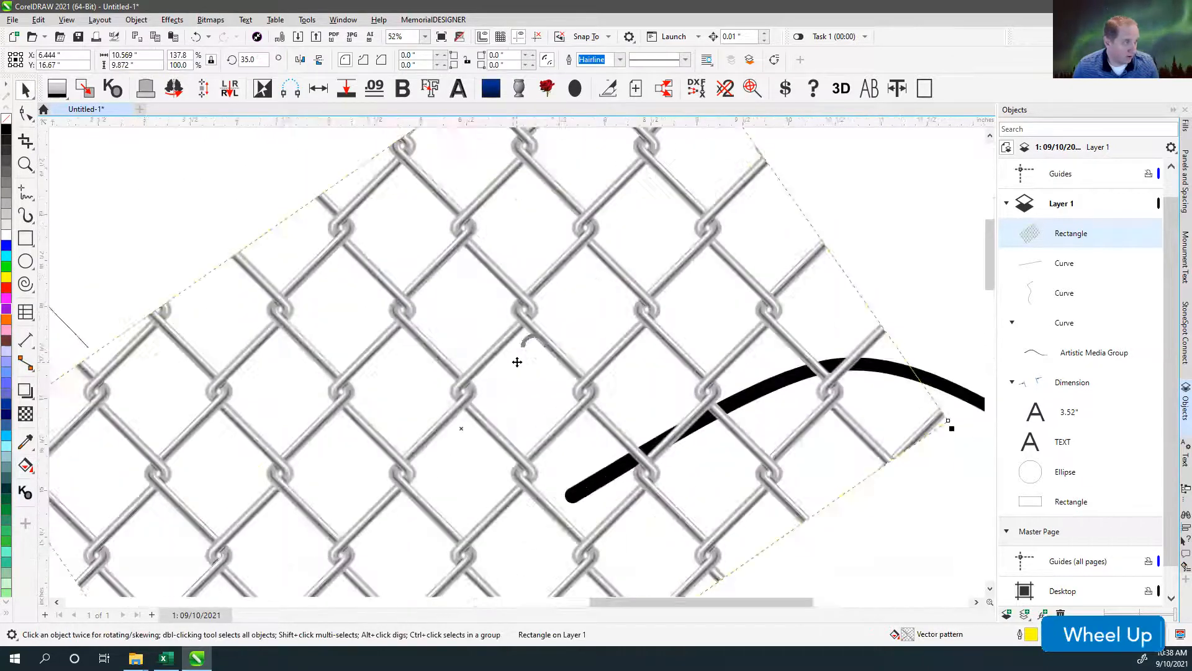
pyautogui.scroll(-3, 517, 362)
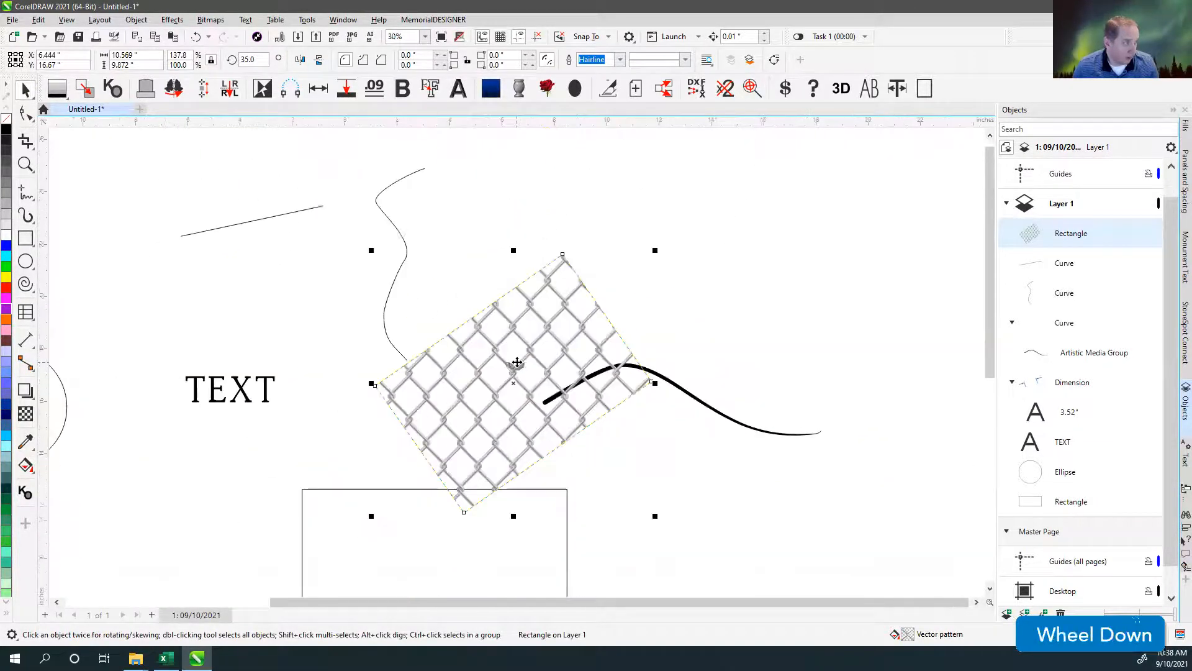
pyautogui.scroll(-3, 517, 362)
pyautogui.moveTo(600, 297); pyautogui.dragTo(746, 156)
pyautogui.scroll(-4, 514, 359)
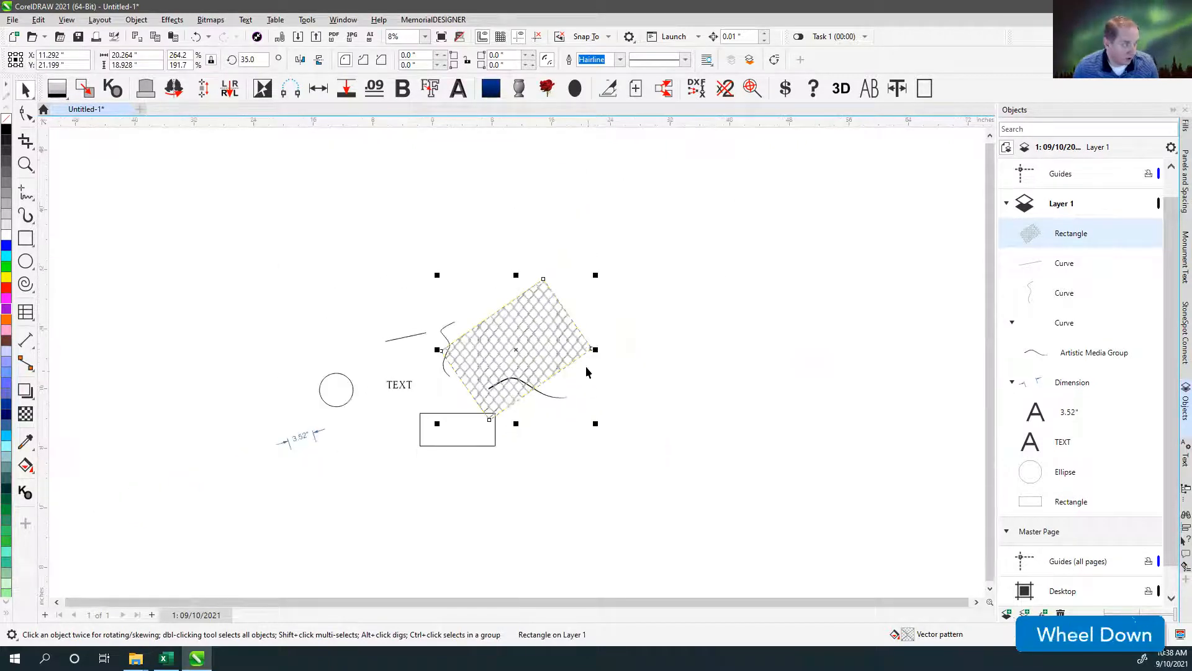
# Stretch the chain-link rectangle to about 64.4 by 39.6 inches and deselect it.
pyautogui.moveTo(595, 350); pyautogui.dragTo(919, 349)
pyautogui.moveTo(680, 274); pyautogui.dragTo(605, 146)
pyautogui.scroll(4, 517, 363)
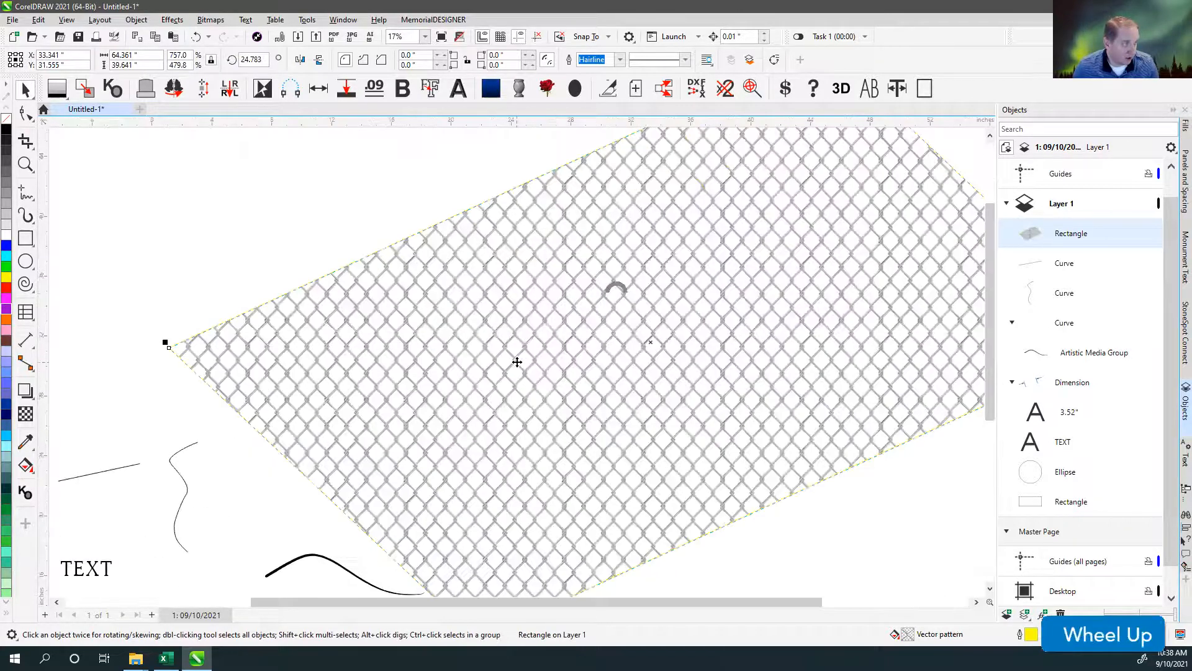
pyautogui.scroll(-4, 517, 362)
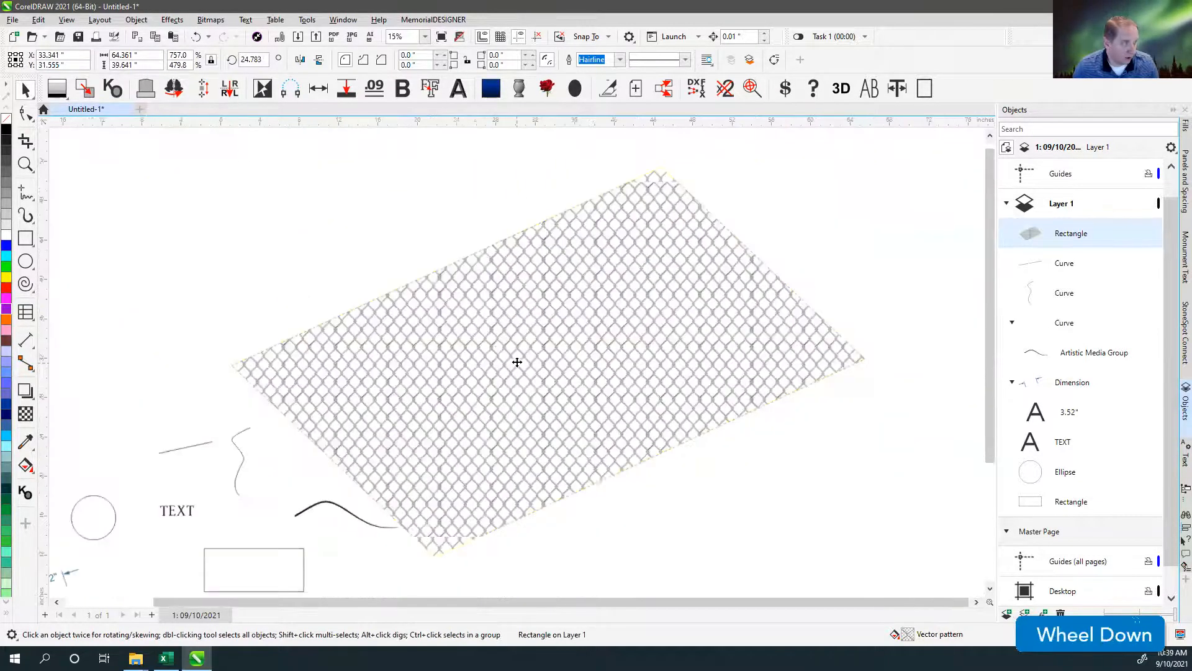
pyautogui.click(490, 391)
pyautogui.scroll(-3, 517, 366)
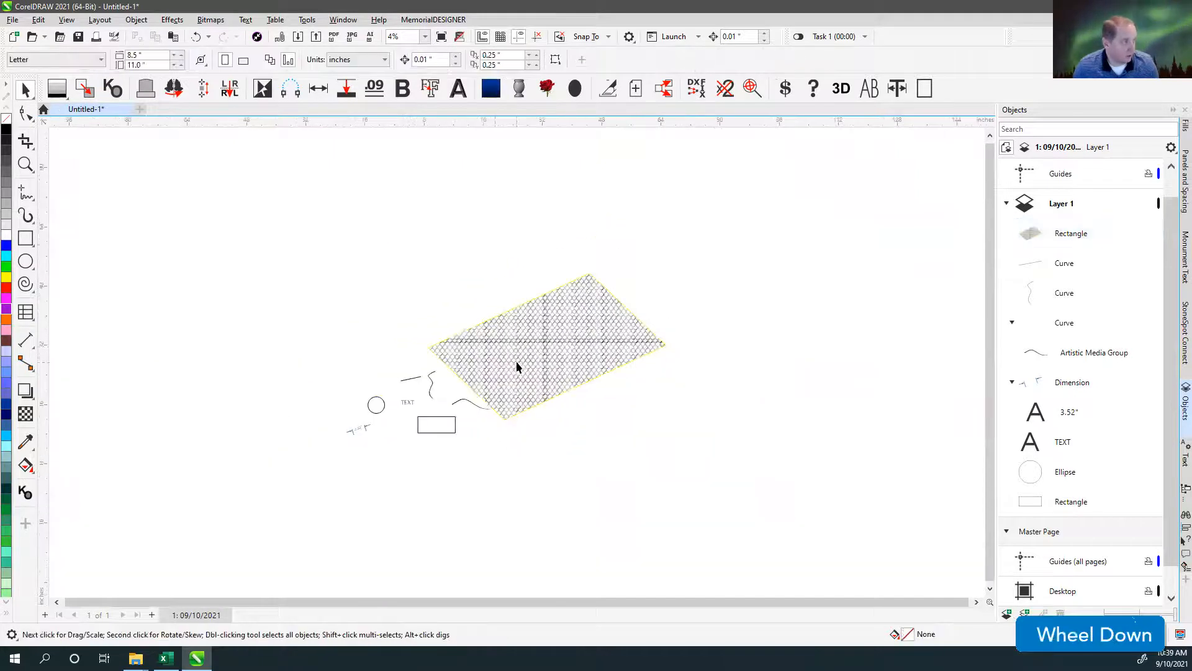
# Fill the enlarged rectangle with the green grass bitmap pattern and inspect it up close and as a whole.
pyautogui.click(471, 358)
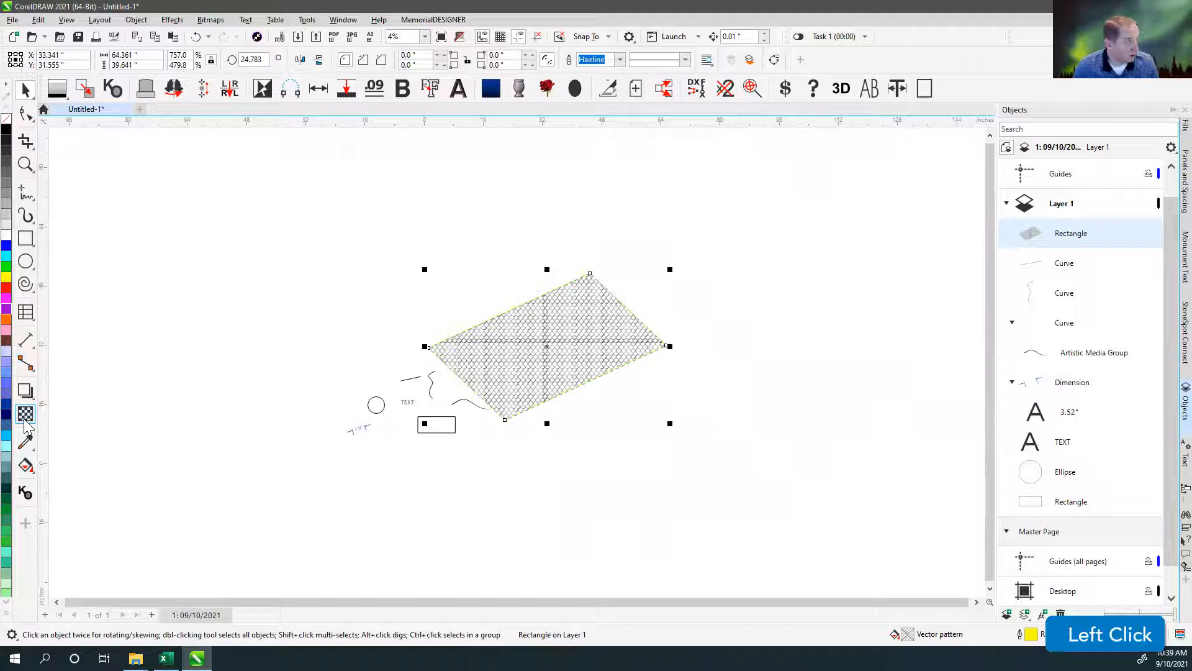
pyautogui.click(28, 466)
pyautogui.click(65, 469)
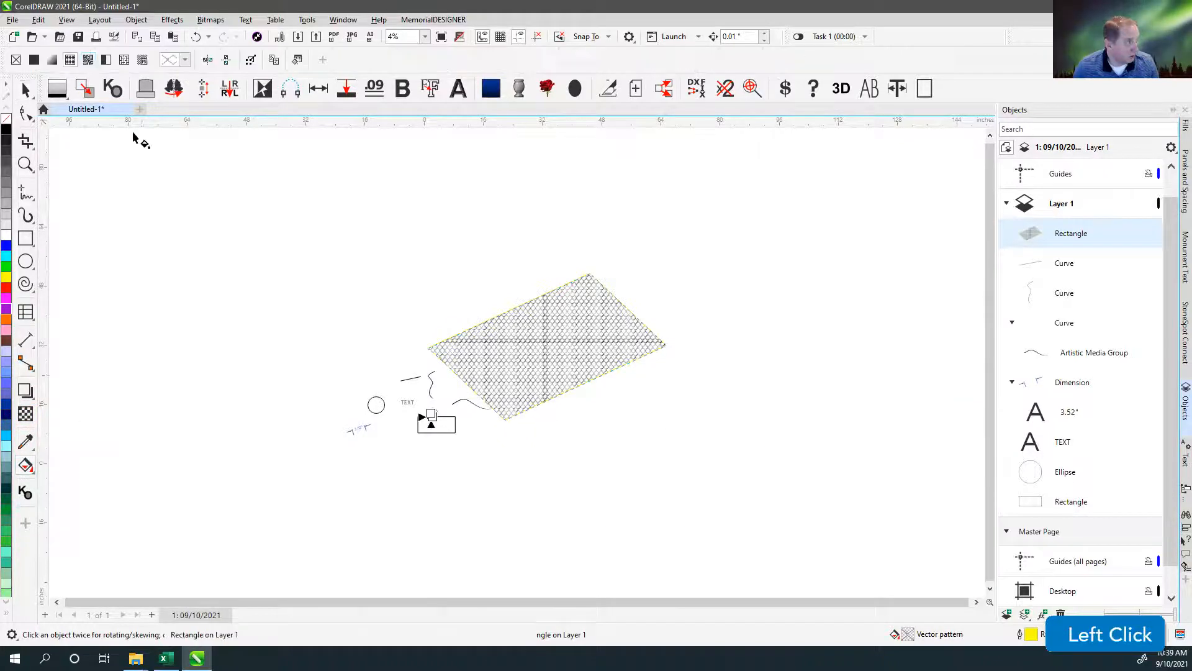
pyautogui.click(88, 59)
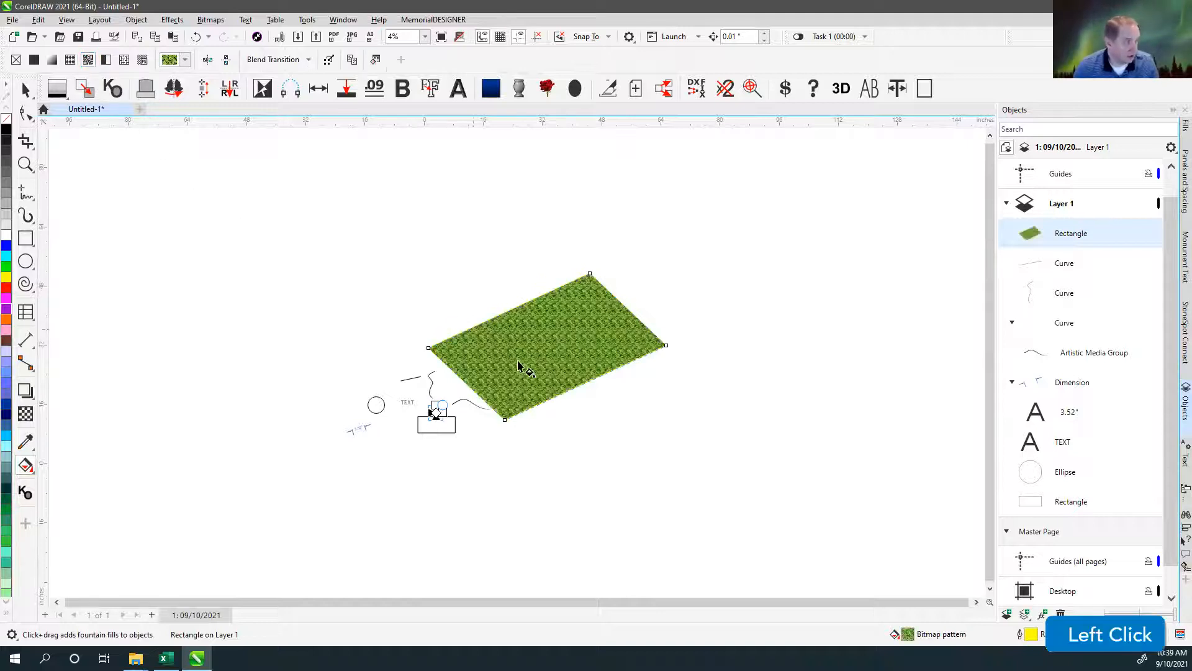
pyautogui.scroll(2, 520, 366)
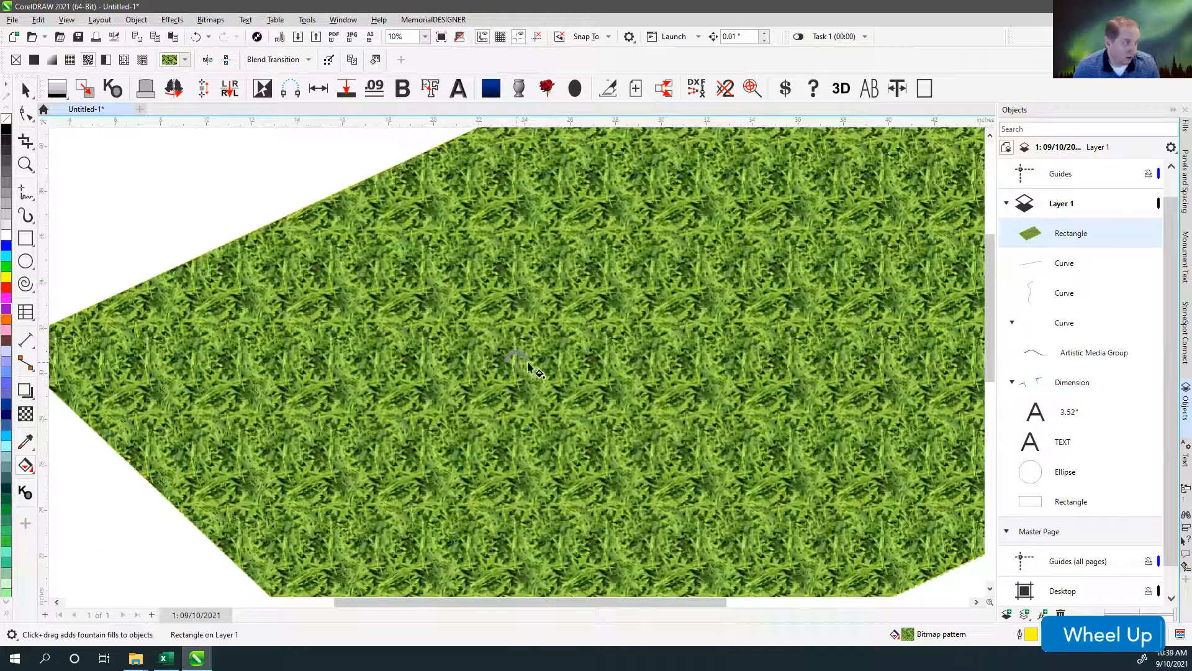
pyautogui.scroll(-1, 625, 380)
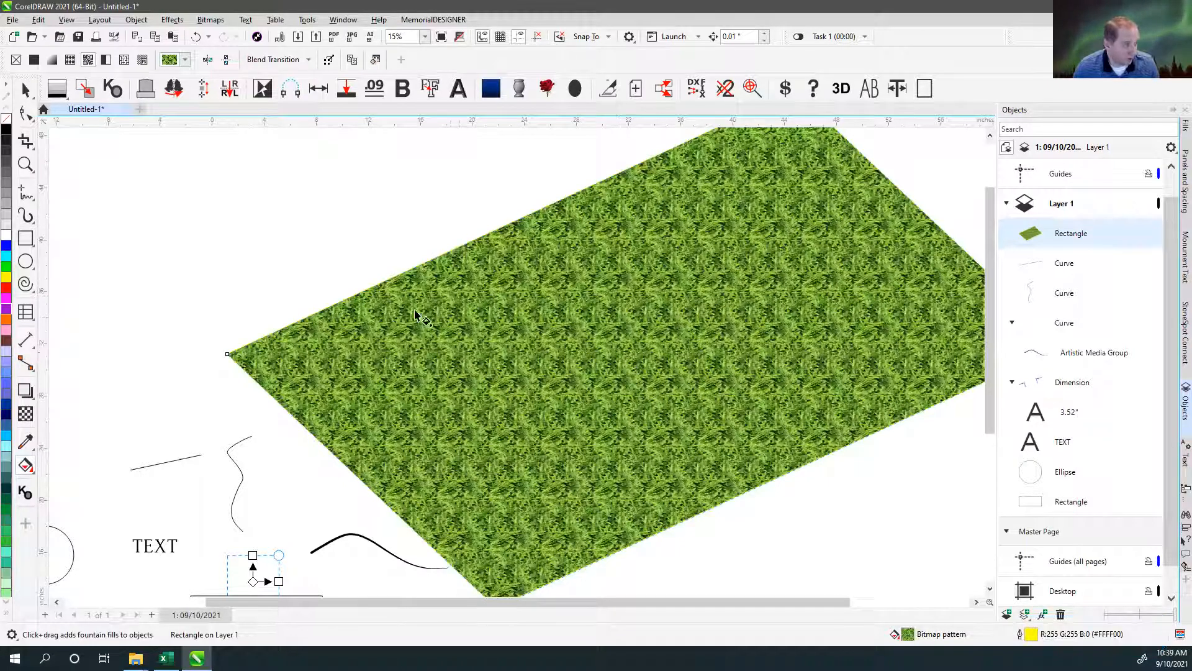
pyautogui.scroll(-1, 517, 366)
pyautogui.scroll(-1, 517, 367)
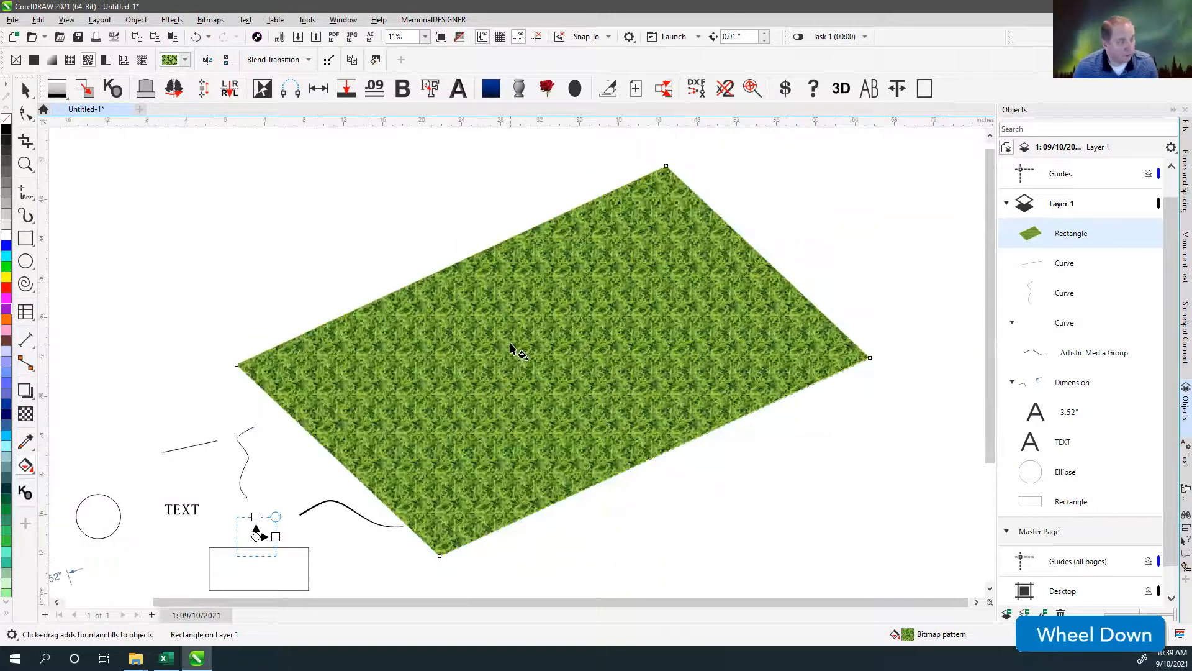
# Fill the large rectangle with the two-color dot pattern, trying orange and then light green as the front color.
pyautogui.click(105, 62)
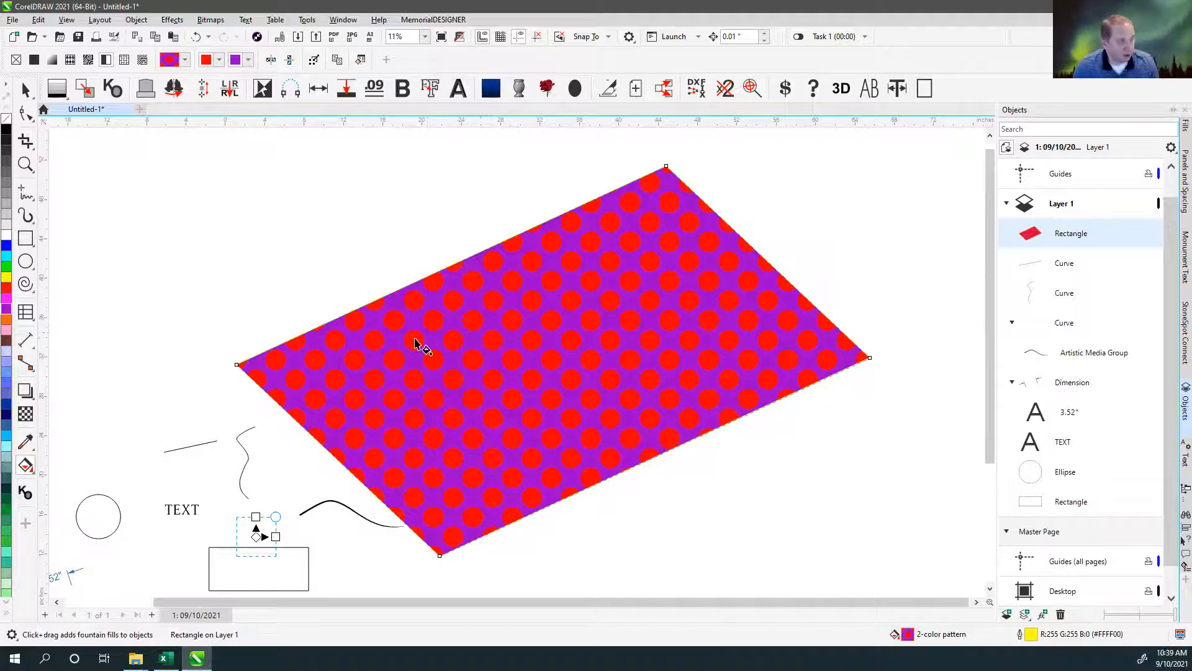
pyautogui.click(218, 60)
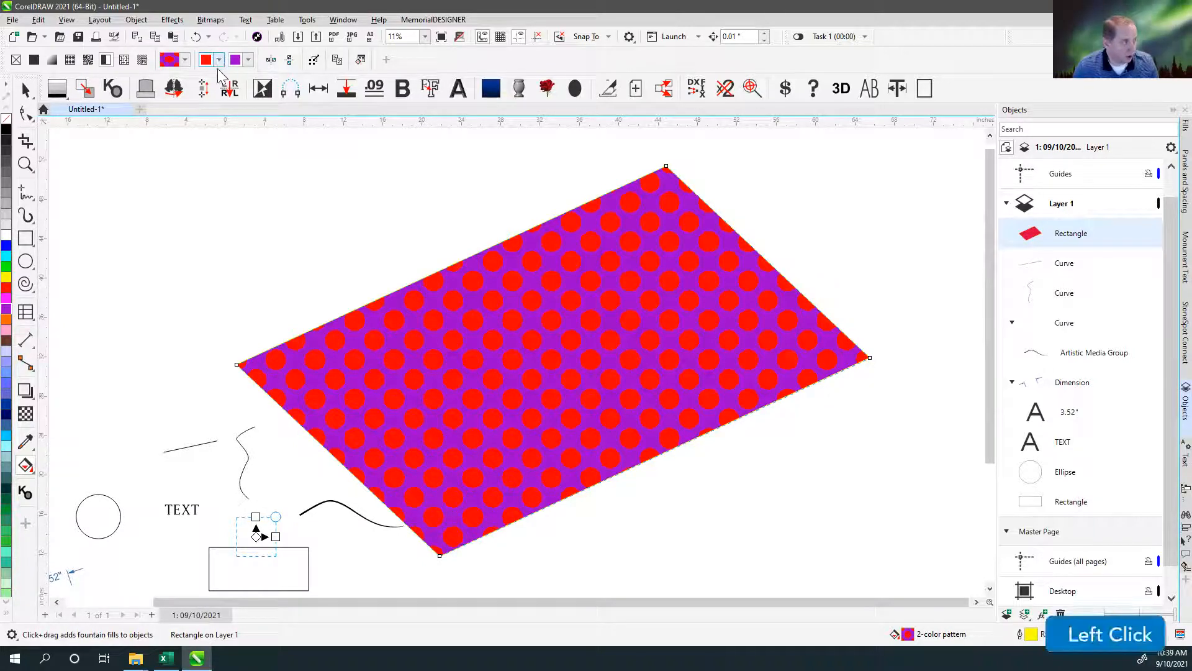
pyautogui.click(246, 154)
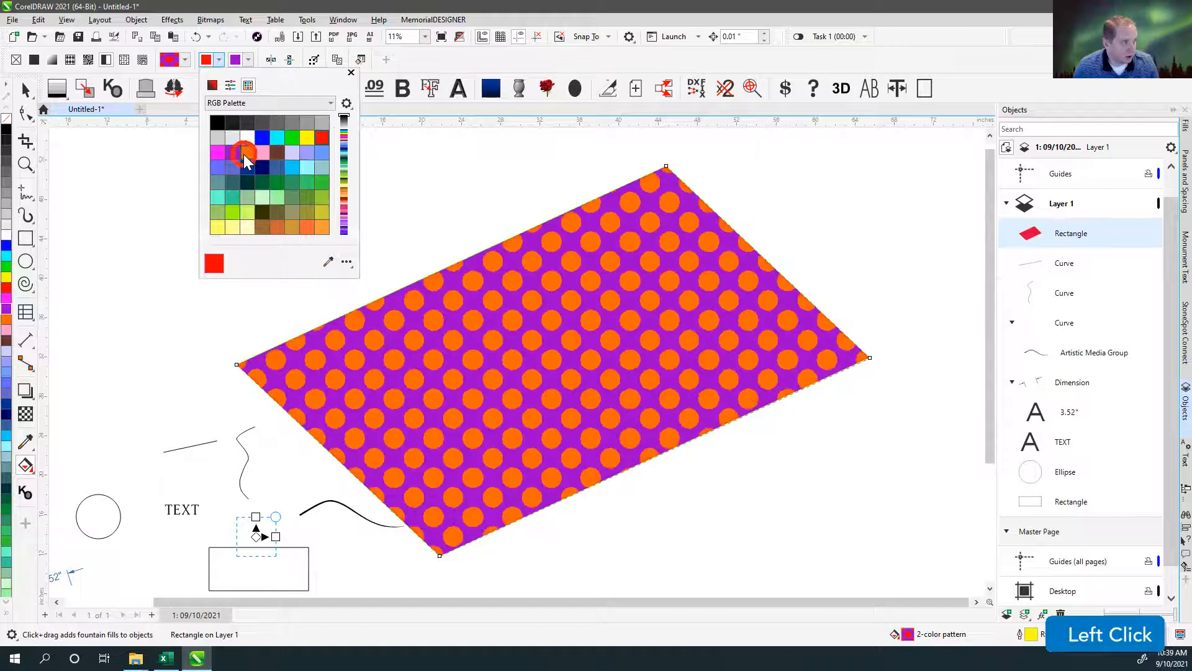
pyautogui.click(219, 59)
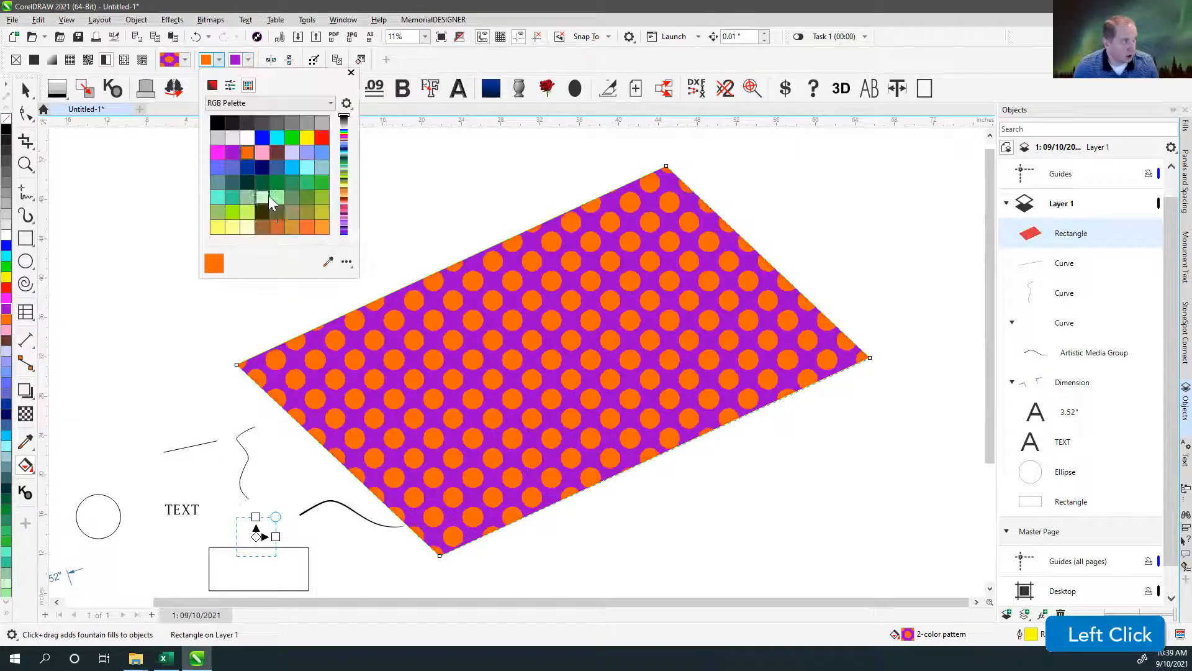
pyautogui.click(277, 197)
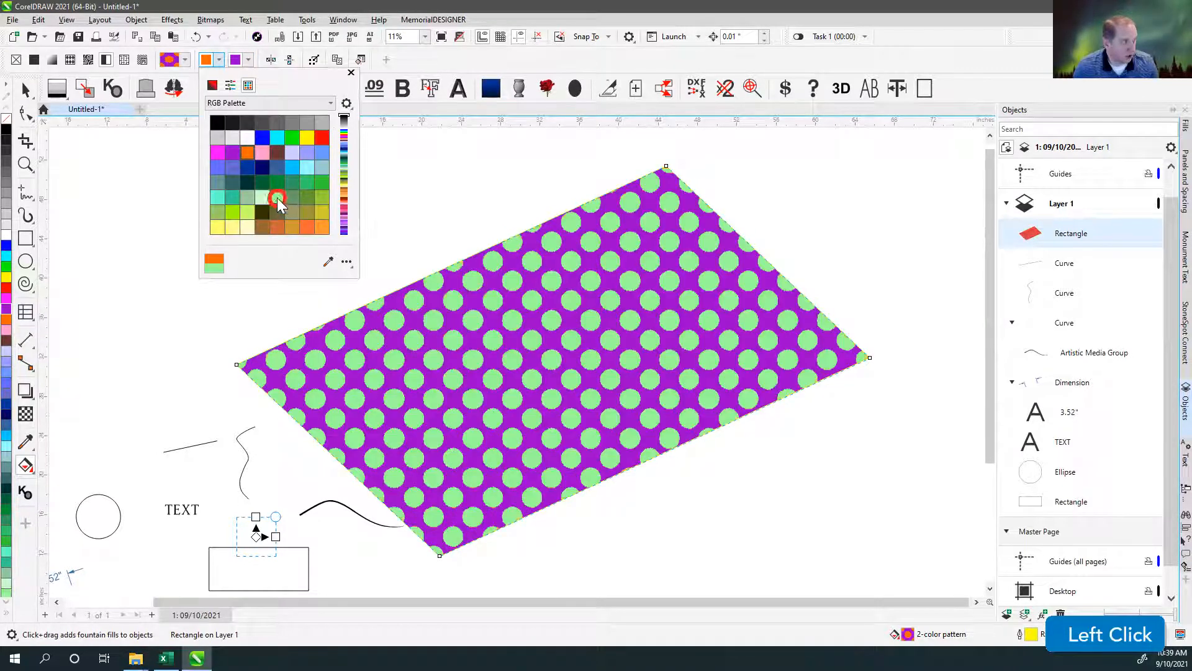
pyautogui.click(217, 60)
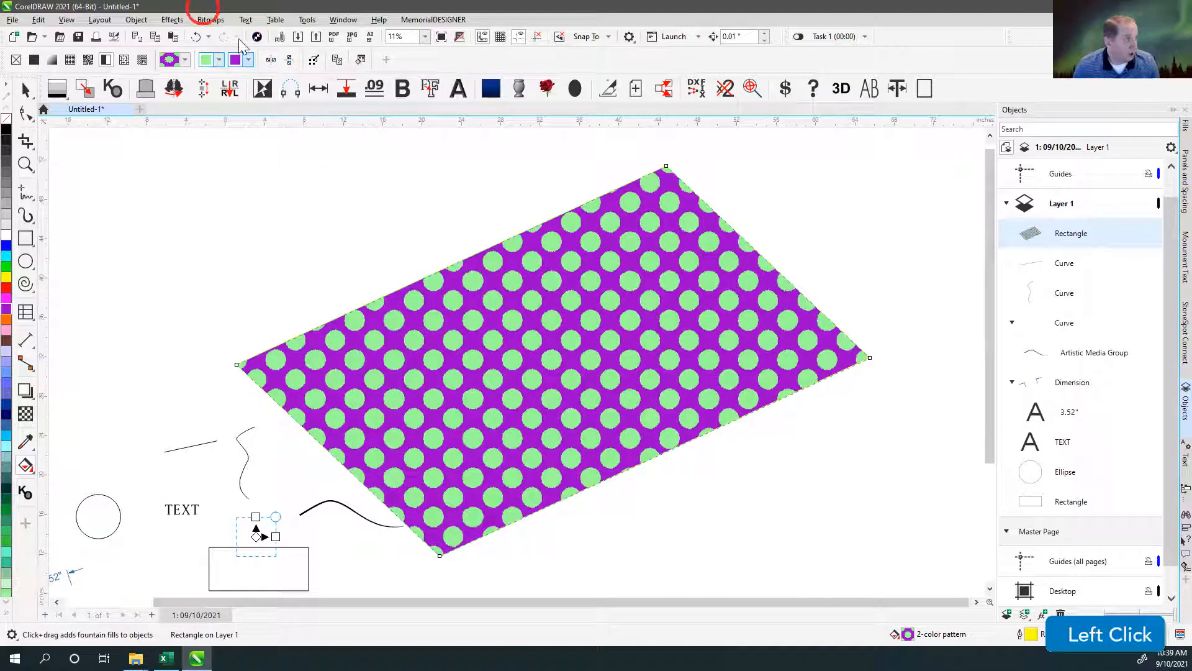
# Fill the large rectangle with a texture fill, choosing the Yellow foil texture from the Samples library.
pyautogui.click(124, 60)
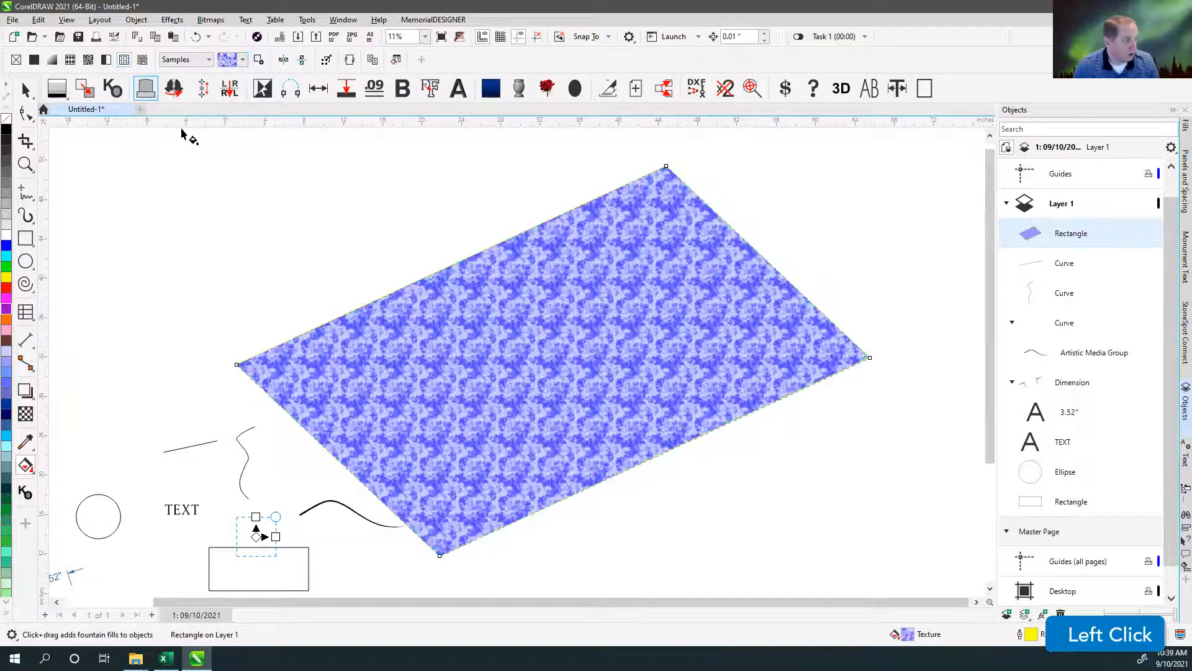
pyautogui.click(203, 60)
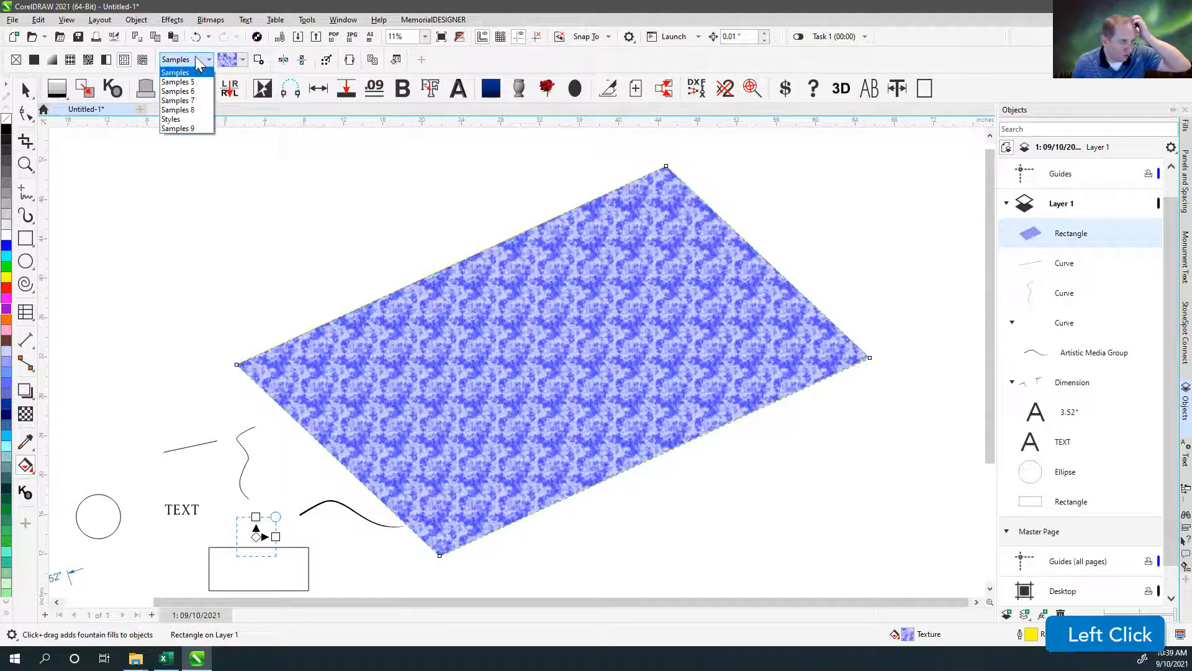
pyautogui.click(246, 59)
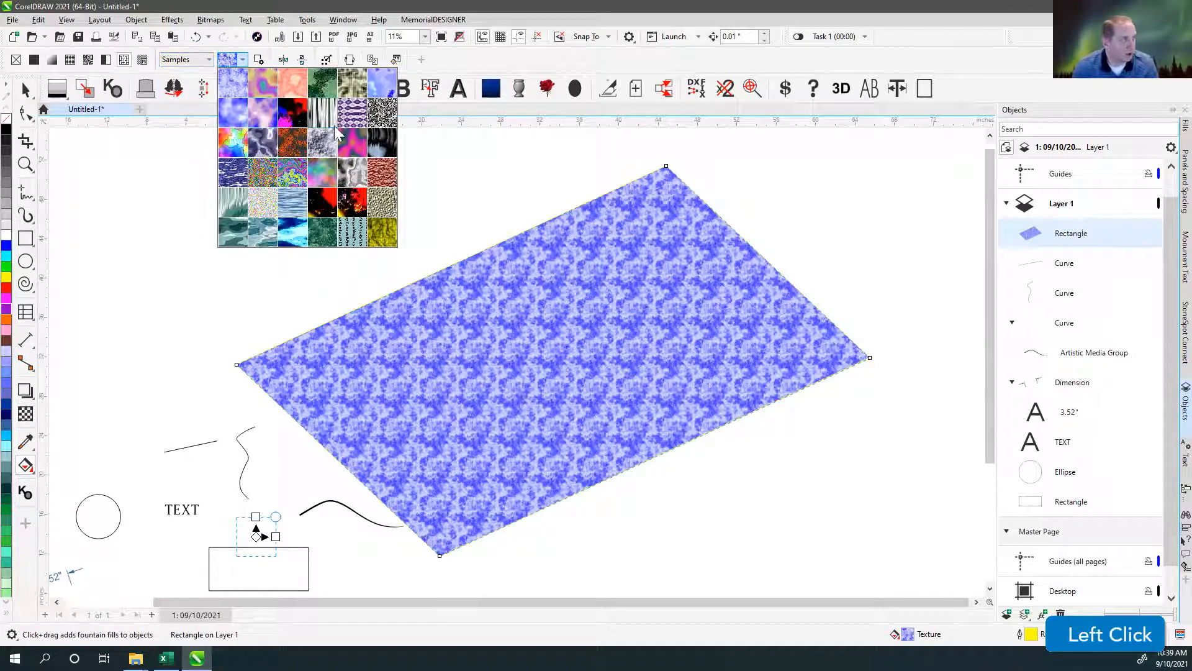
pyautogui.click(383, 233)
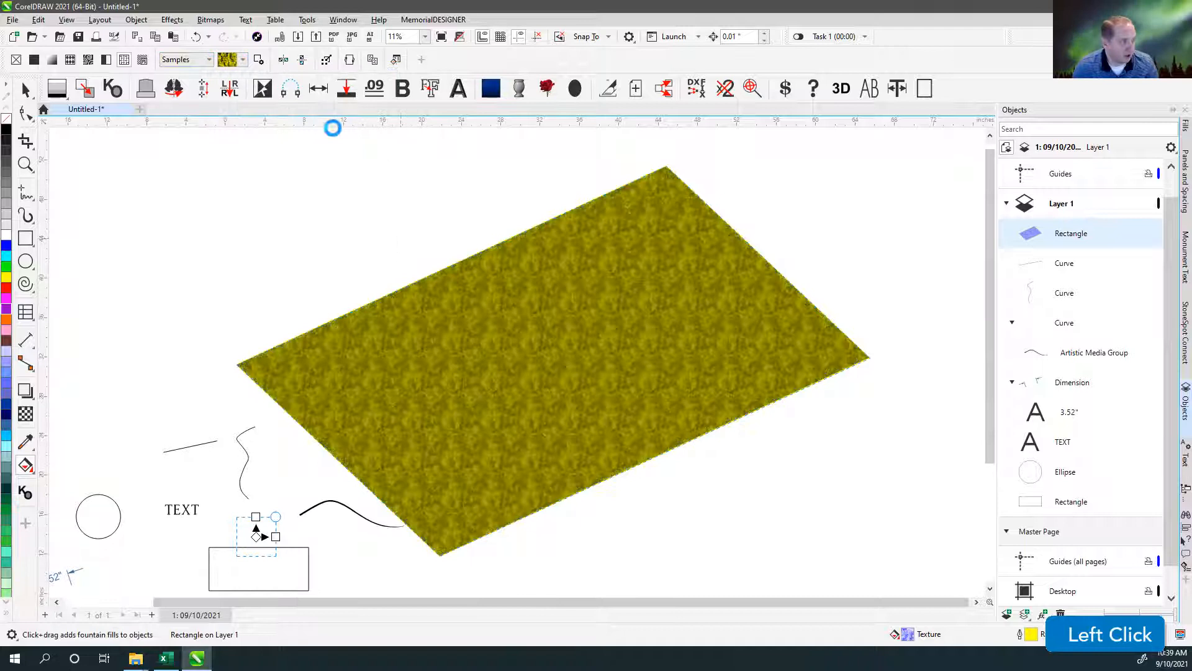
pyautogui.click(26, 465)
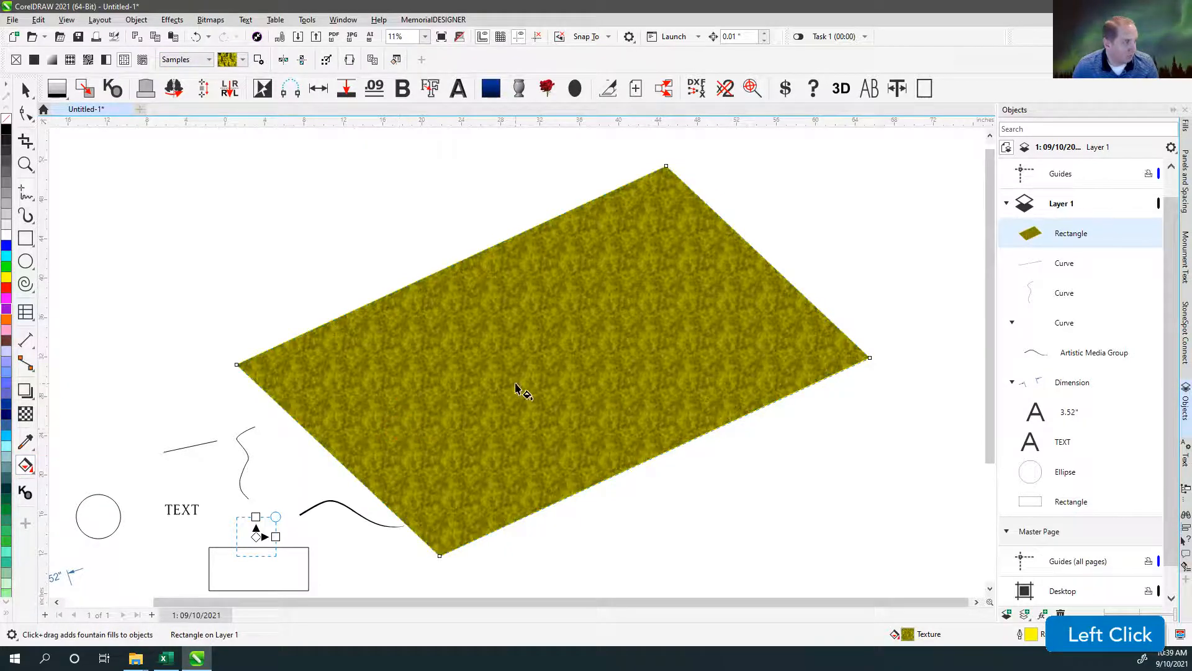
# Enlarge and rotate the tile of the rectangle's yellow foil texture so the pattern appears coarser and tilted.
pyautogui.scroll(-2, 521, 385)
pyautogui.moveTo(381, 439); pyautogui.dragTo(396, 360)
pyautogui.scroll(2, 519, 367)
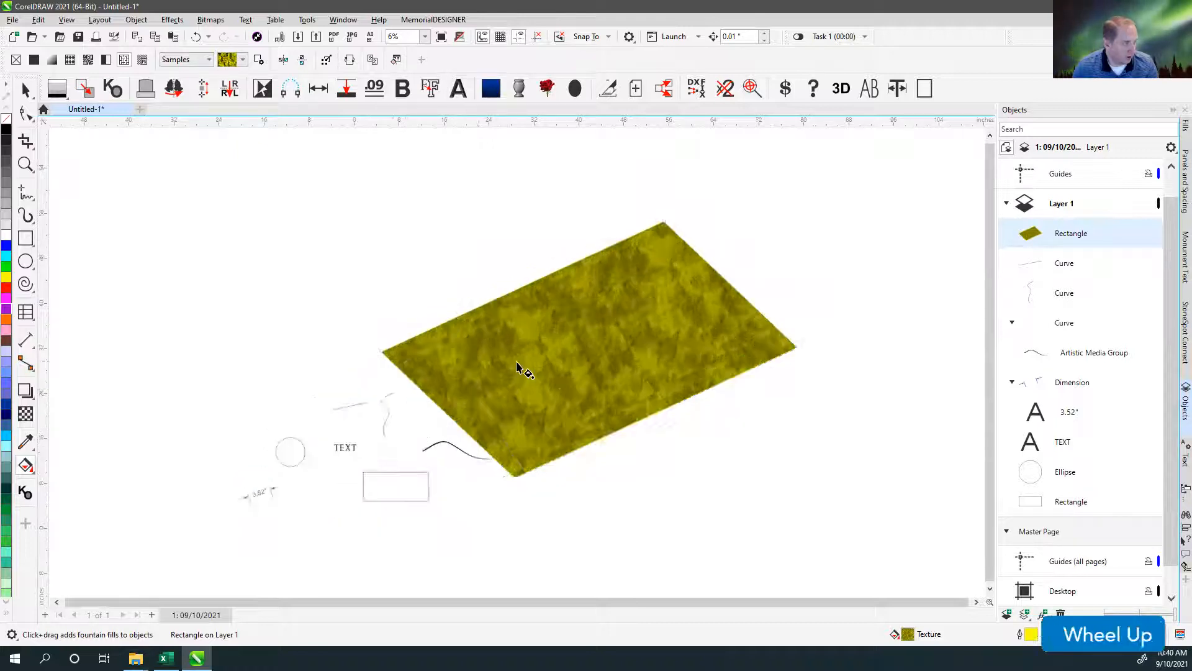
pyautogui.click(243, 59)
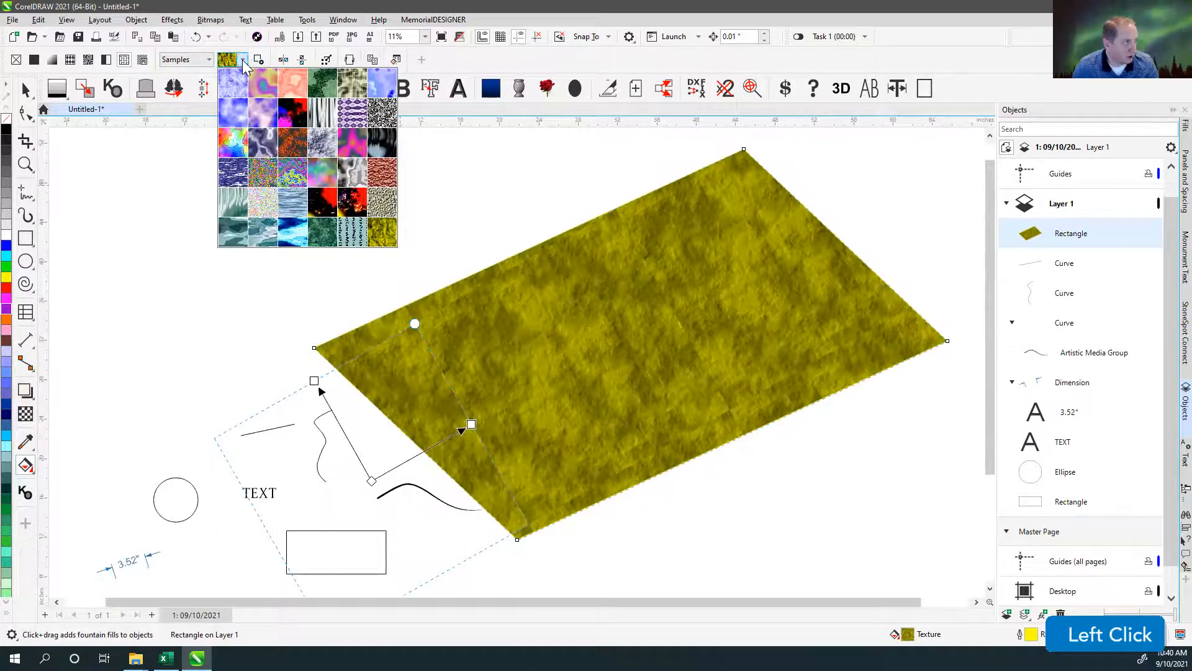
pyautogui.click(242, 59)
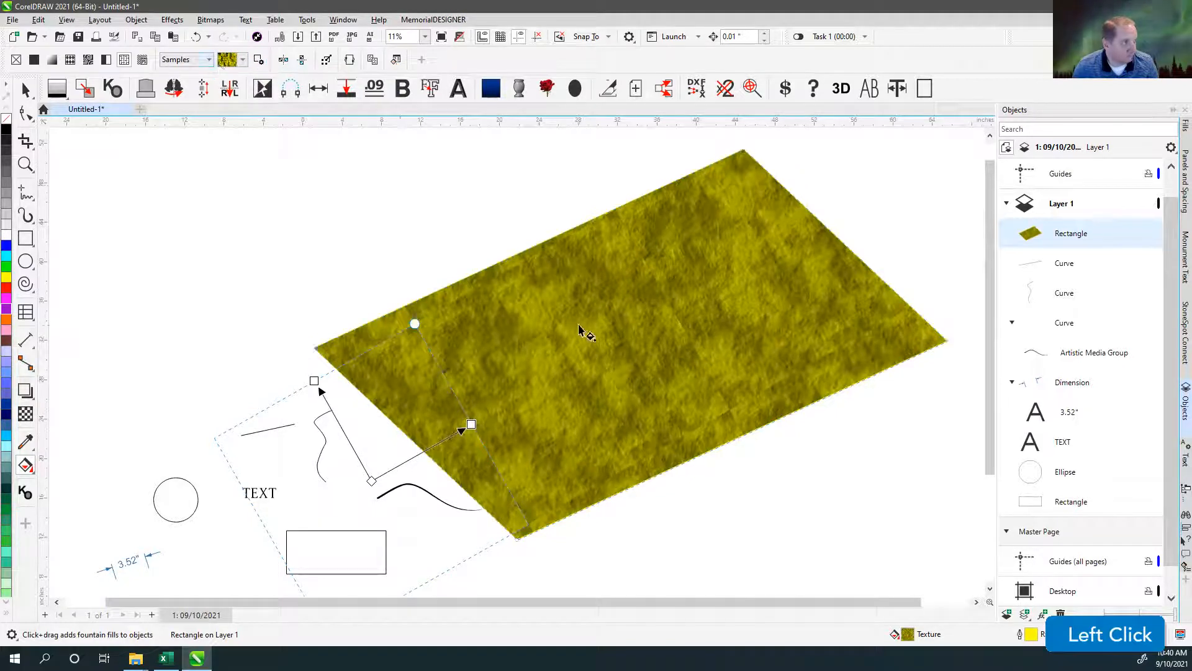
# Try a brown light color, #8F7661, for the foil texture in the Edit Fill settings and close them without applying.
pyautogui.click(392, 62)
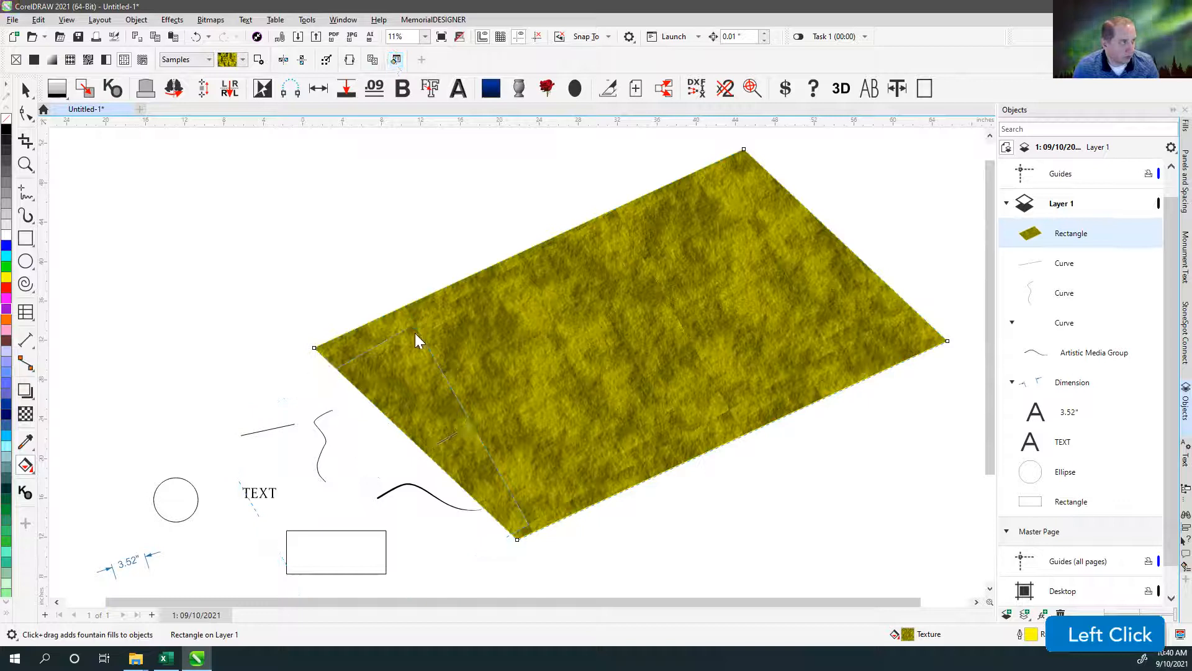
pyautogui.click(692, 354)
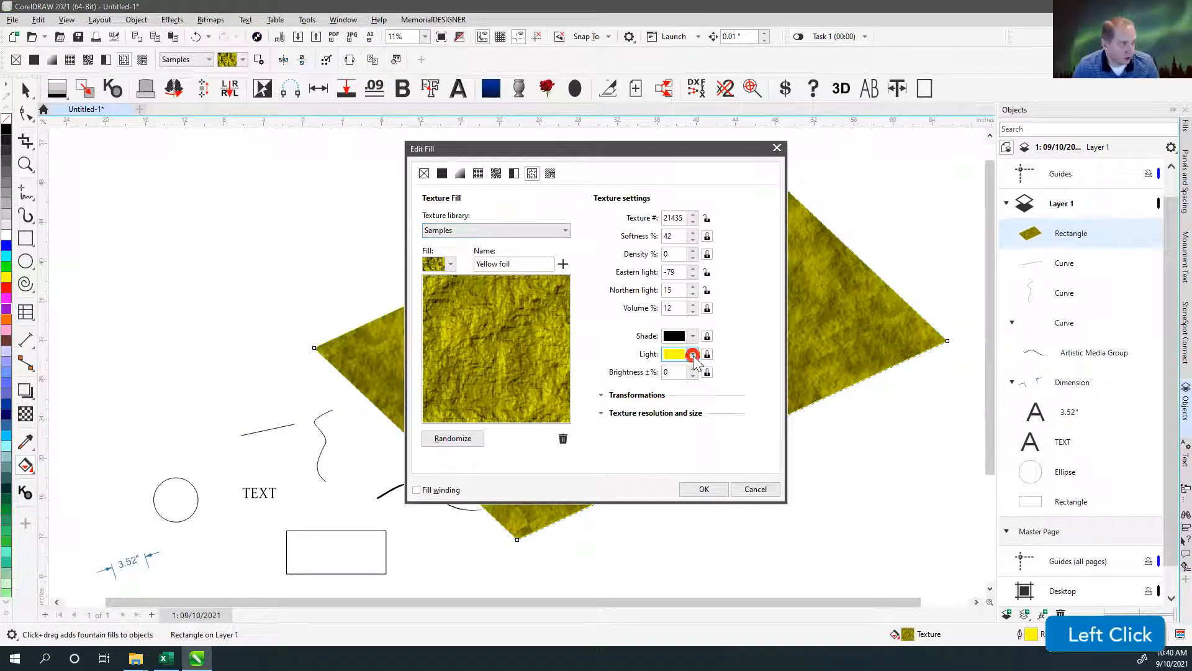
pyautogui.click(675, 504)
pyautogui.moveTo(694, 466); pyautogui.dragTo(697, 448)
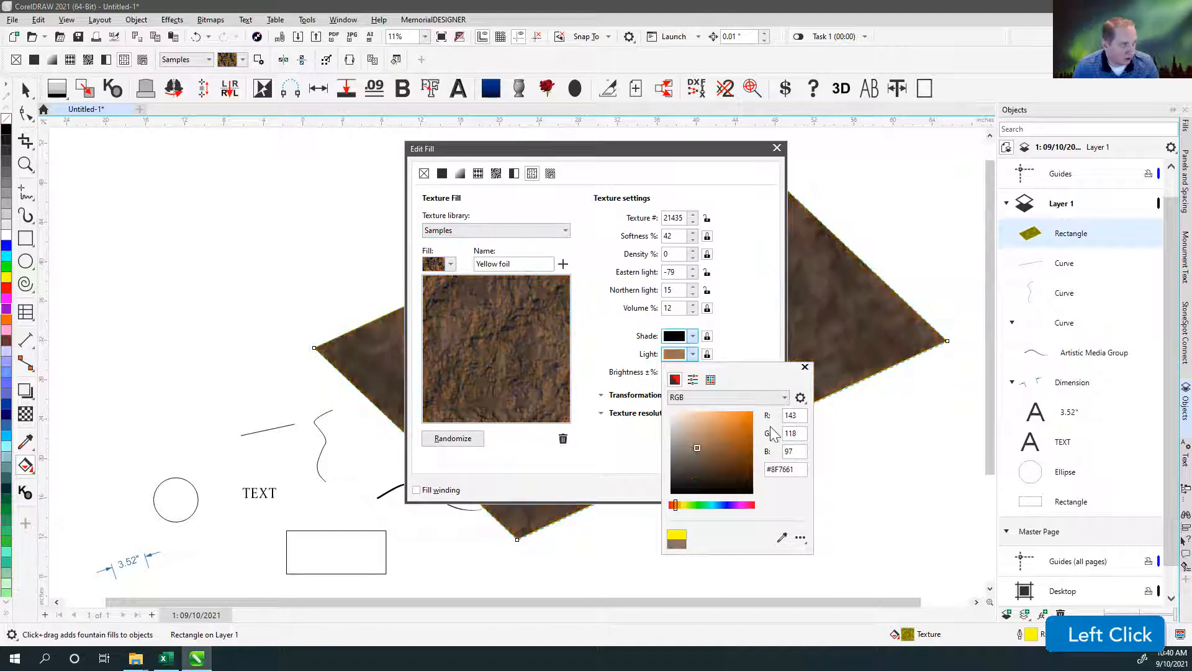
pyautogui.click(805, 367)
pyautogui.moveTo(735, 151)
pyautogui.mouseDown()
pyautogui.moveTo(547, 146)
pyautogui.moveTo(719, 142)
pyautogui.mouseUp()
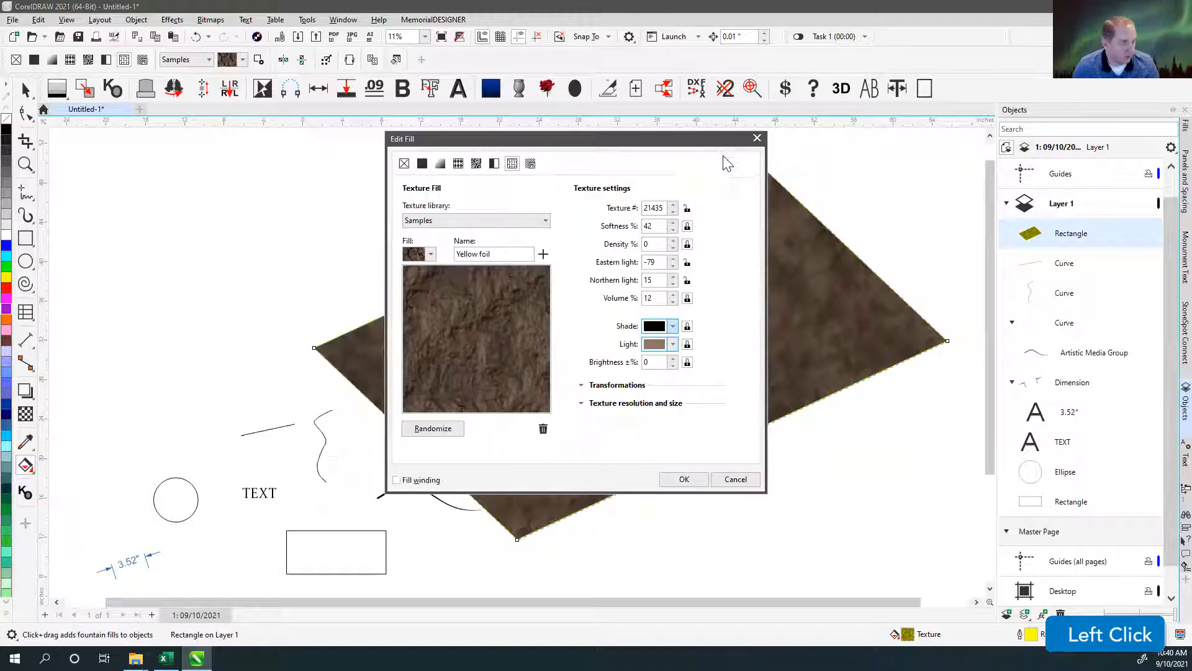
pyautogui.click(757, 138)
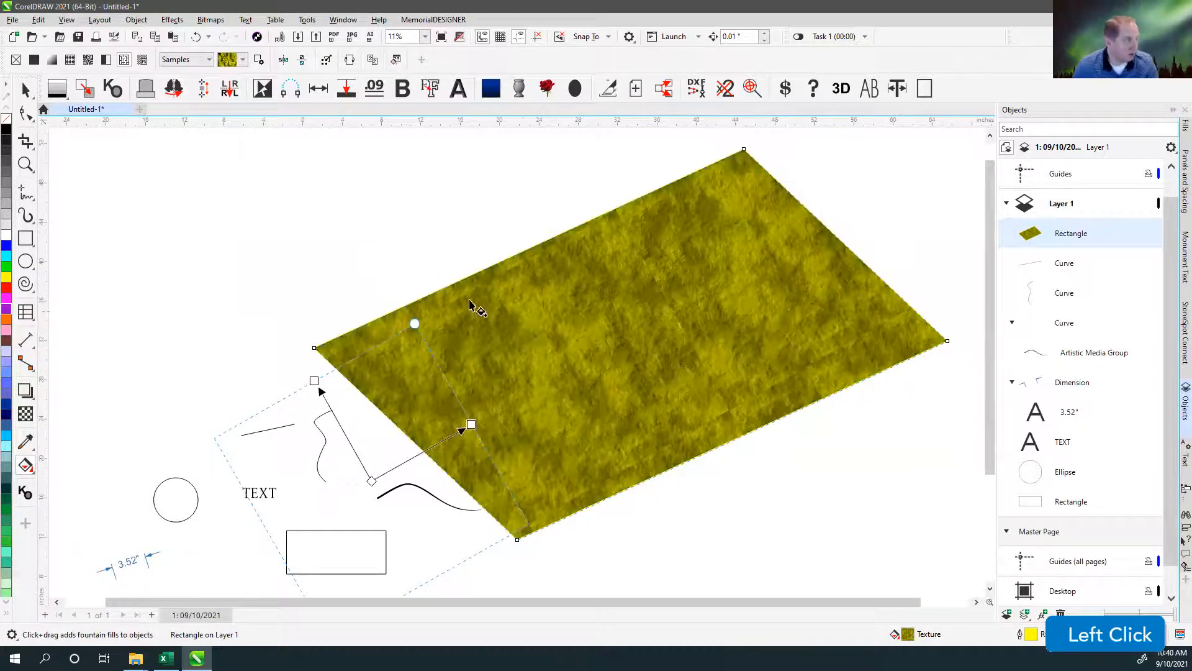
# Fill the large rectangle with a PostScript fill and choose the DNA pattern.
pyautogui.click(142, 60)
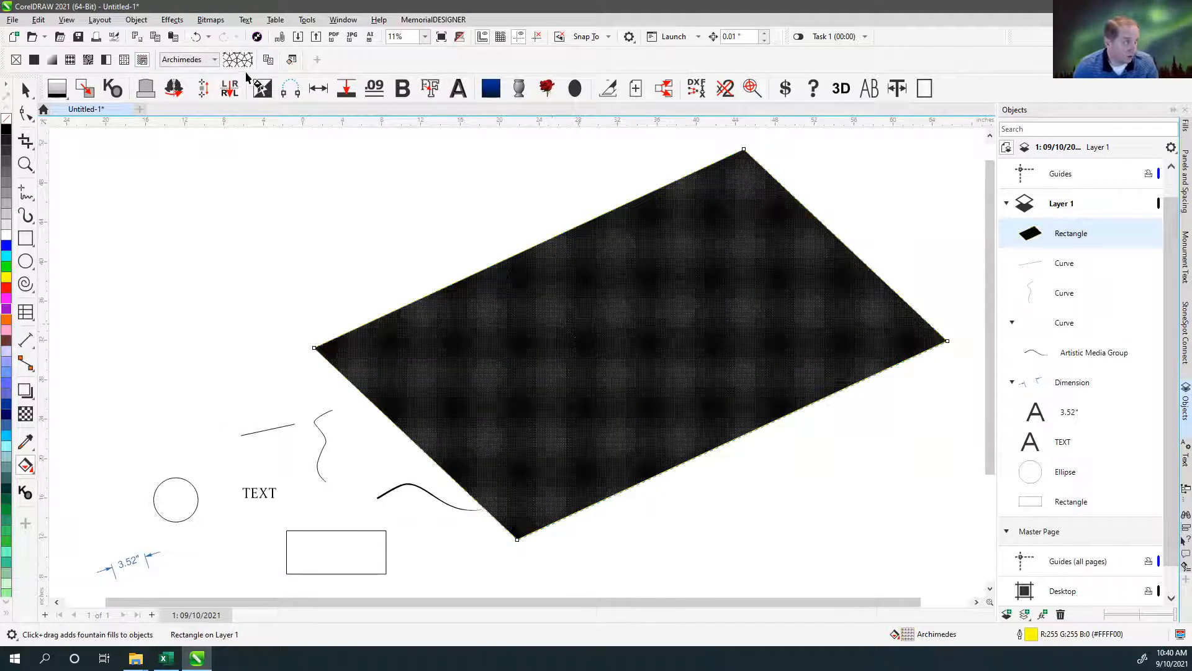
pyautogui.click(214, 60)
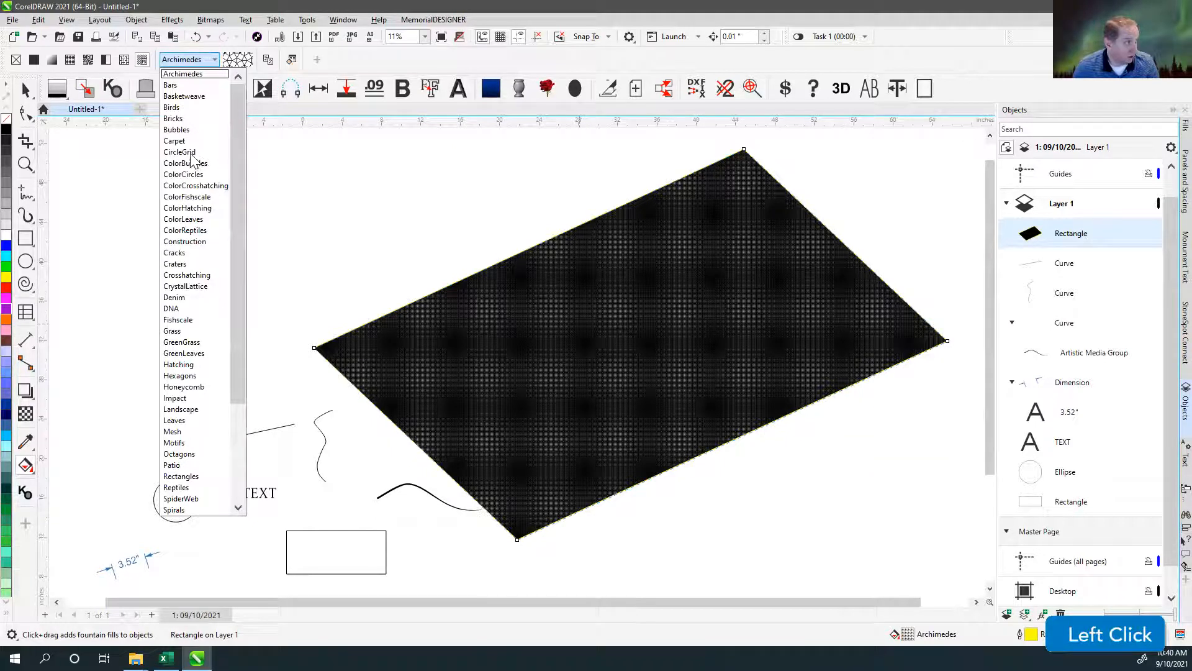
pyautogui.click(188, 310)
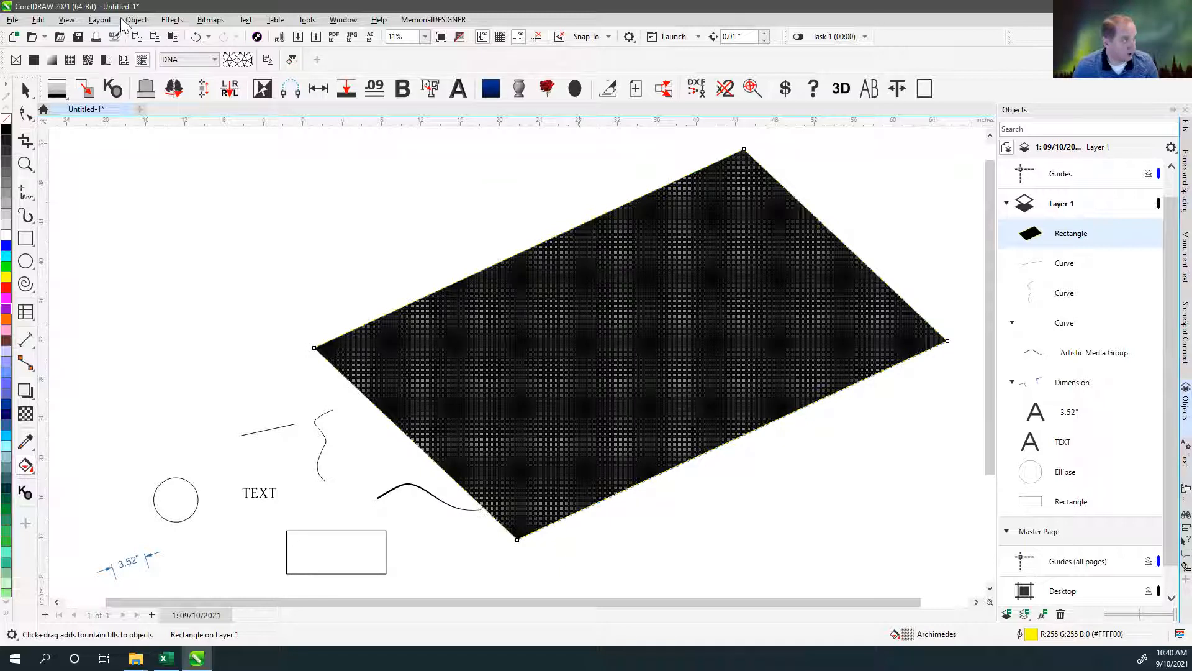
pyautogui.click(109, 61)
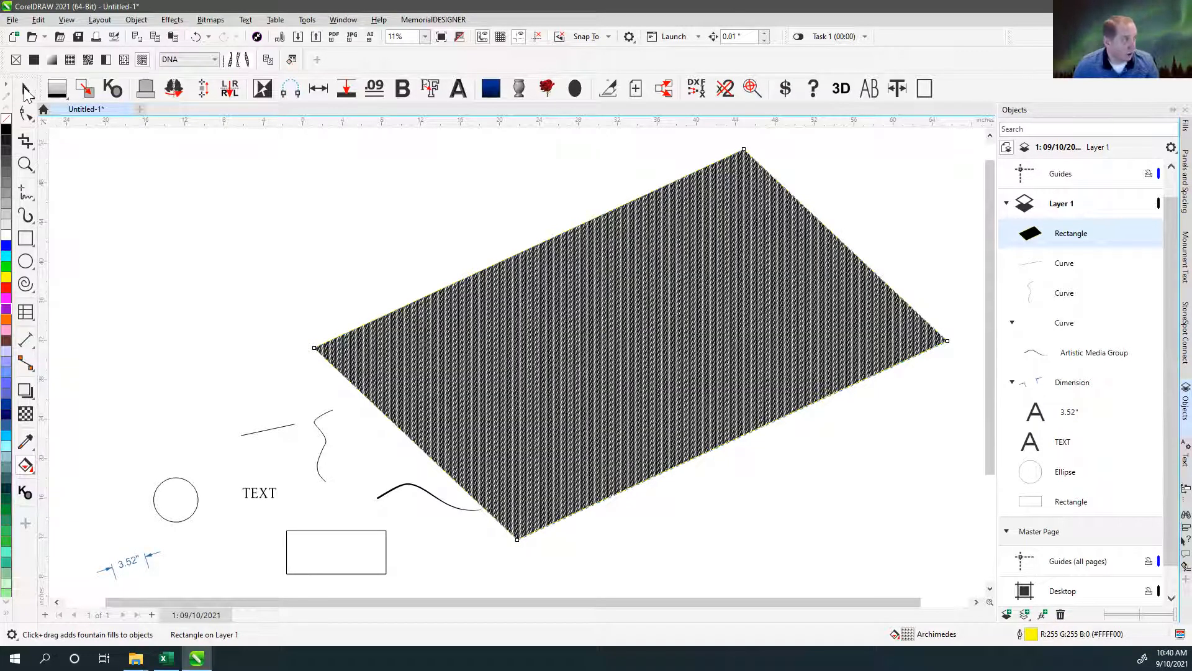
# Select the DNA-filled rectangle and set its outline color to dark olive #5C5C3F in the Outline Pen settings.
pyautogui.click(498, 359)
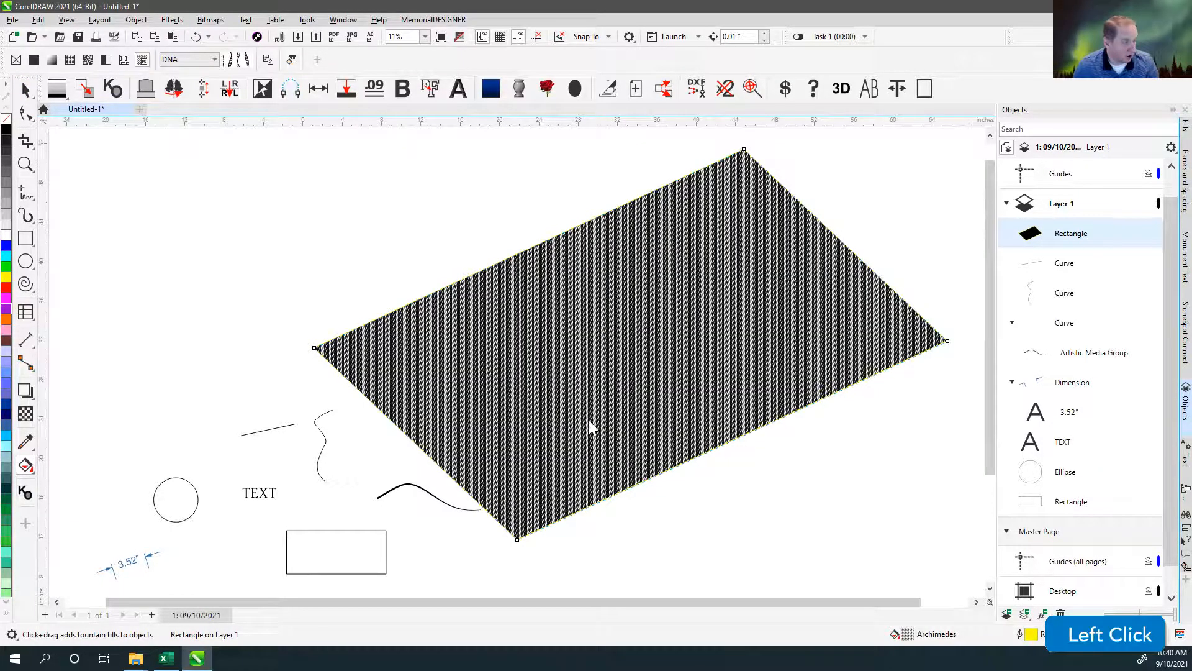
pyautogui.doubleClick(1031, 634)
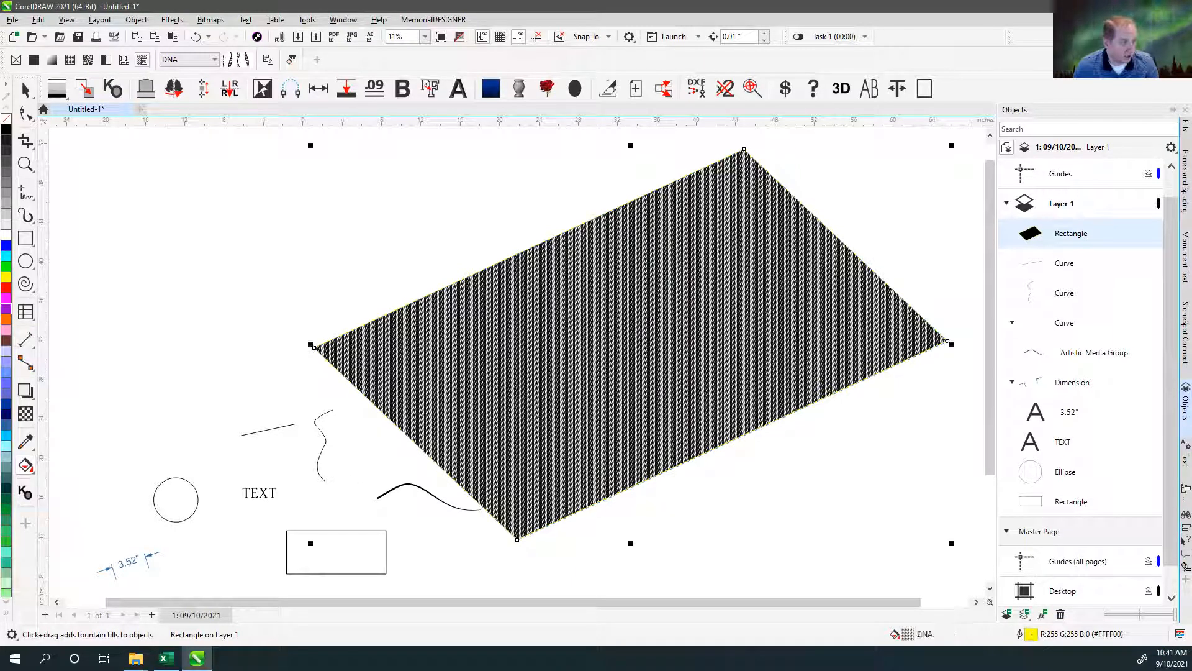
pyautogui.click(1019, 636)
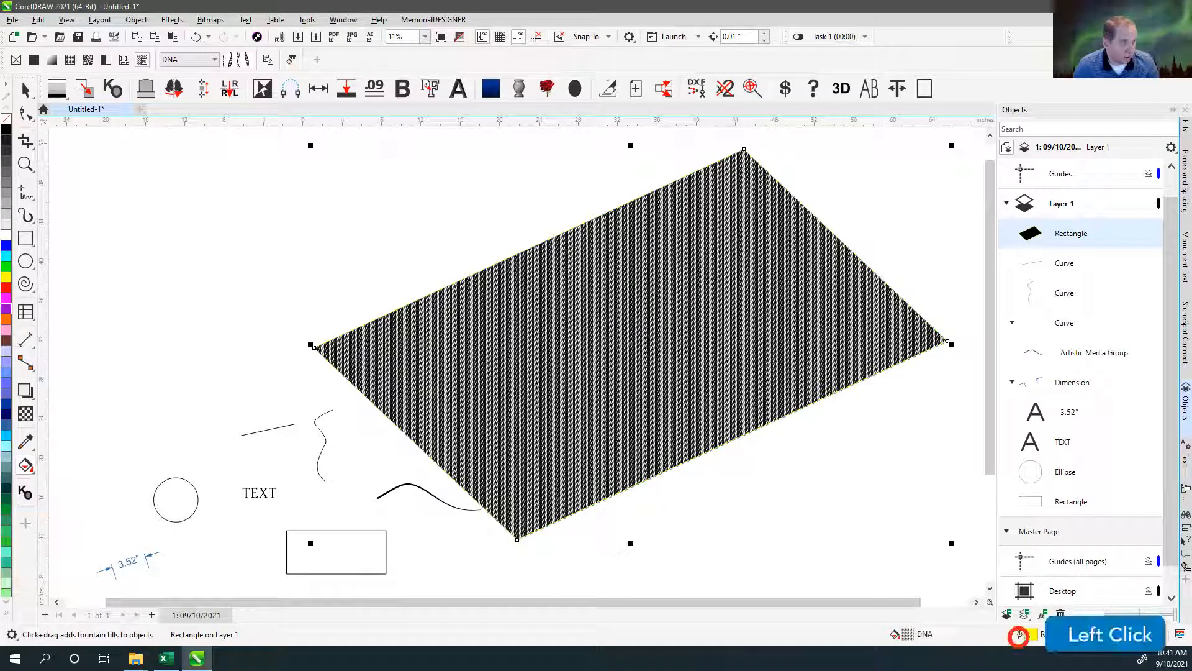
pyautogui.click(1022, 634)
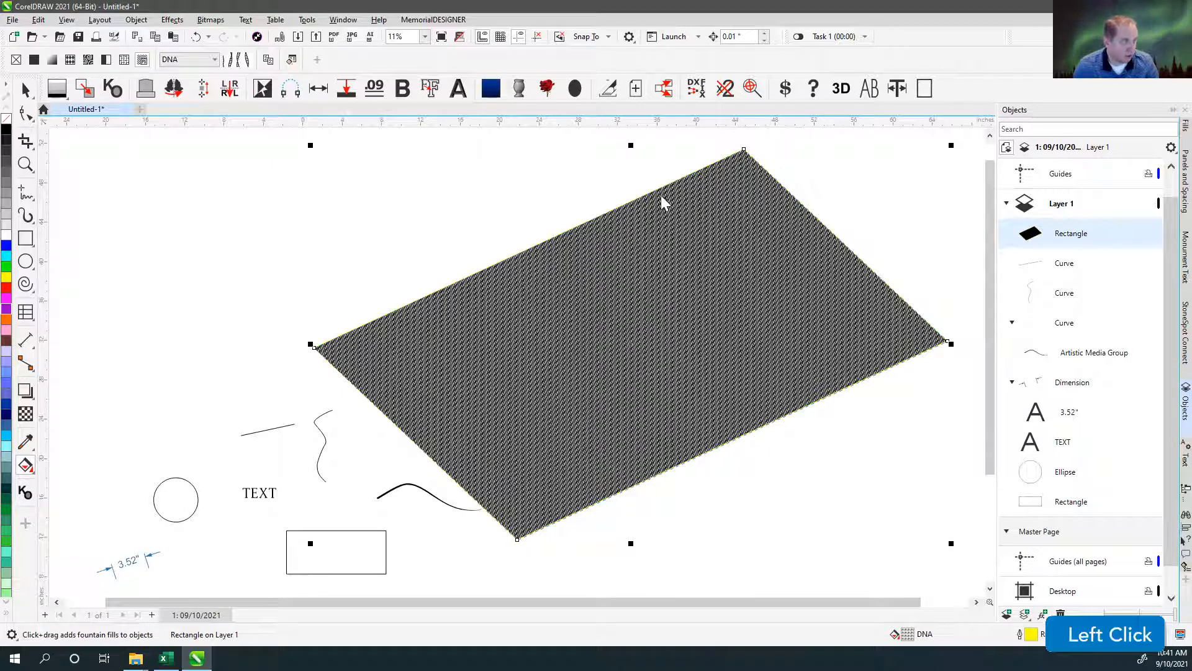
pyautogui.click(9, 252)
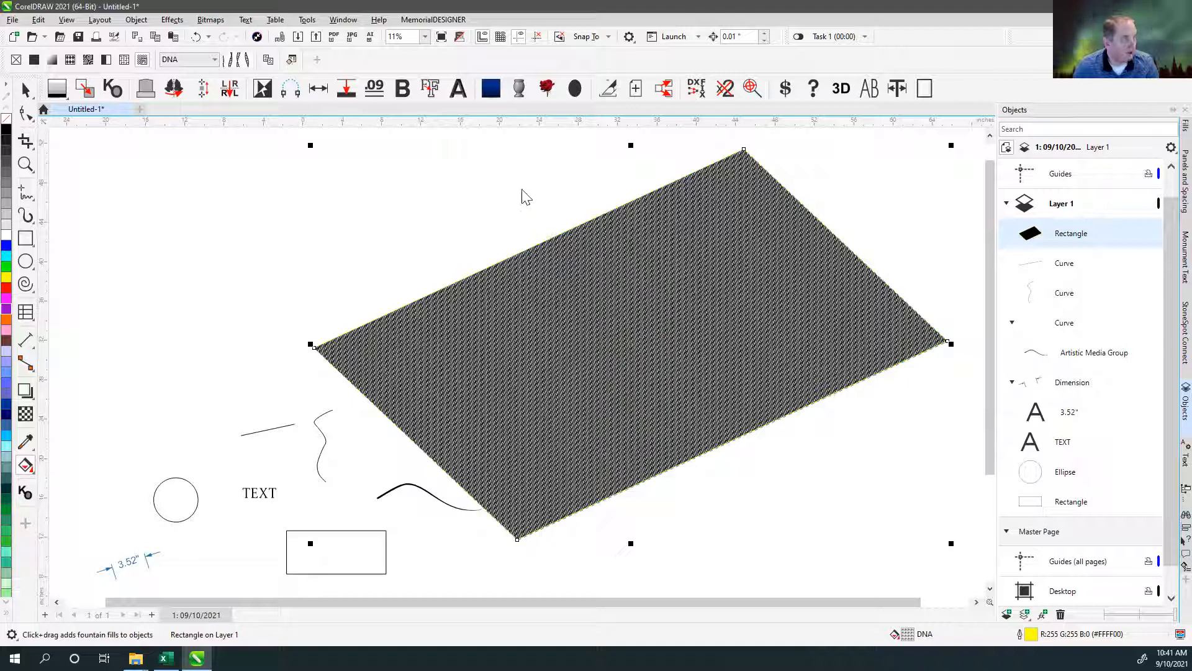
pyautogui.click(519, 168)
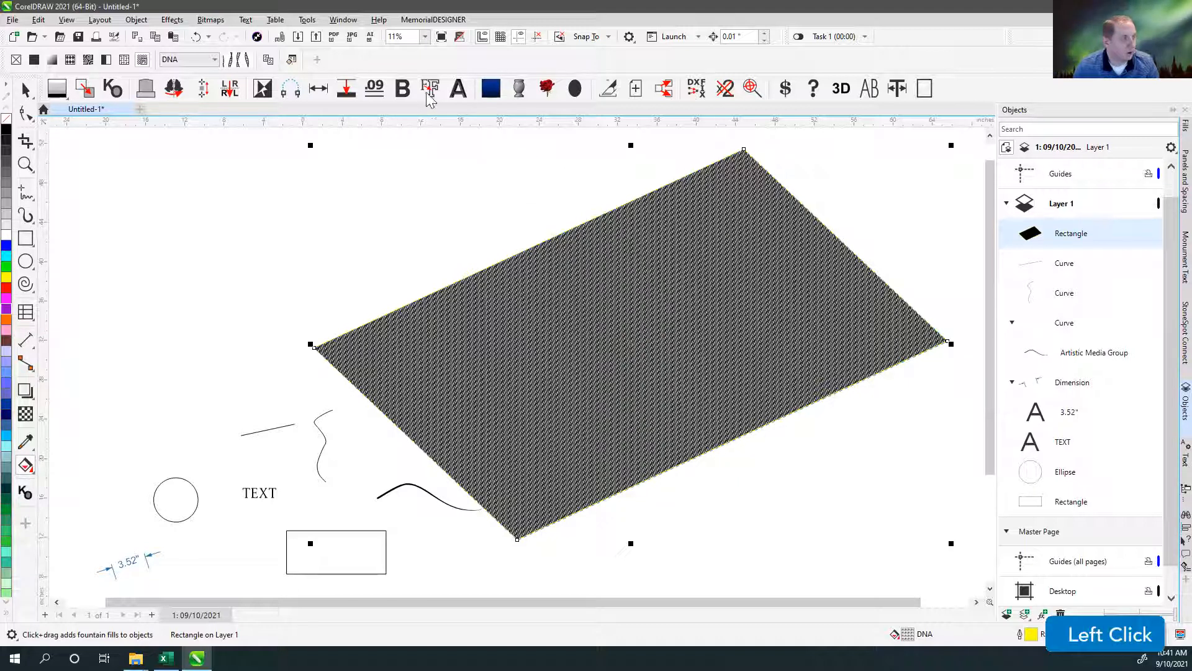
pyautogui.press('F12')
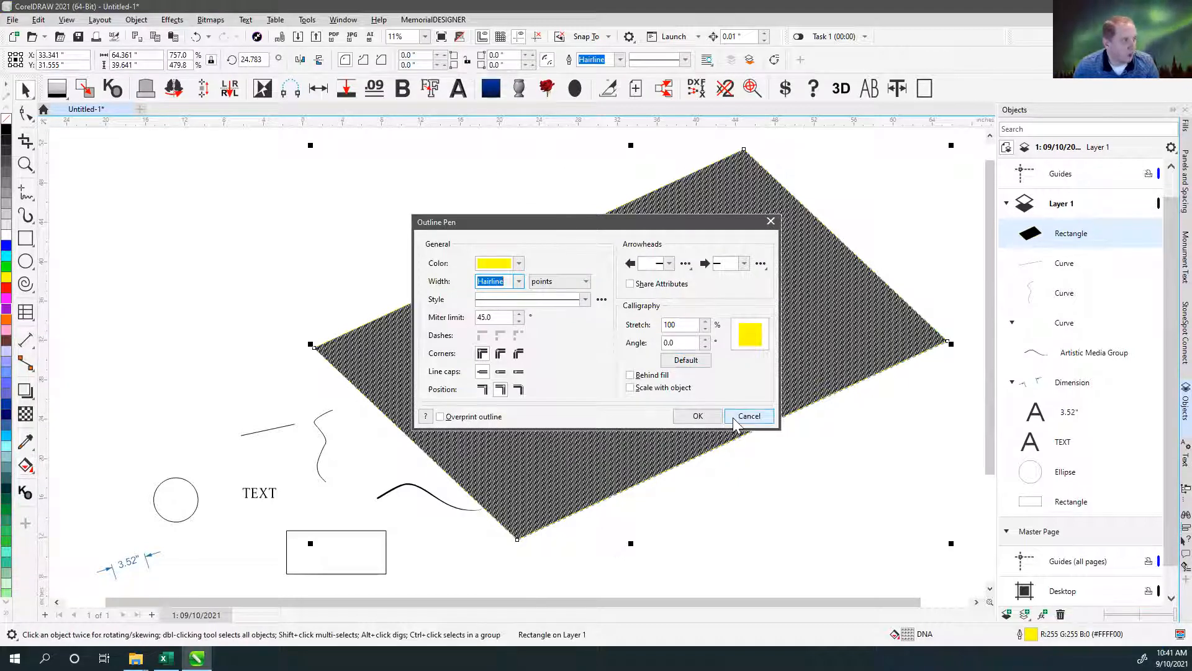
pyautogui.click(519, 264)
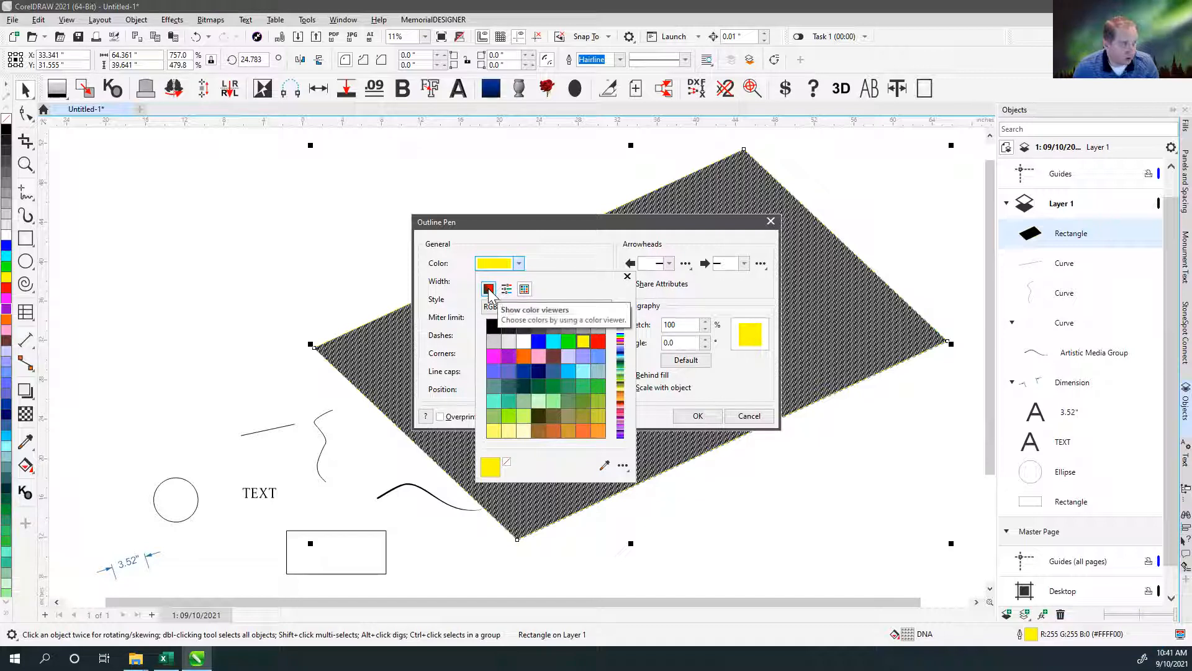
pyautogui.click(489, 290)
pyautogui.moveTo(532, 336); pyautogui.dragTo(510, 373)
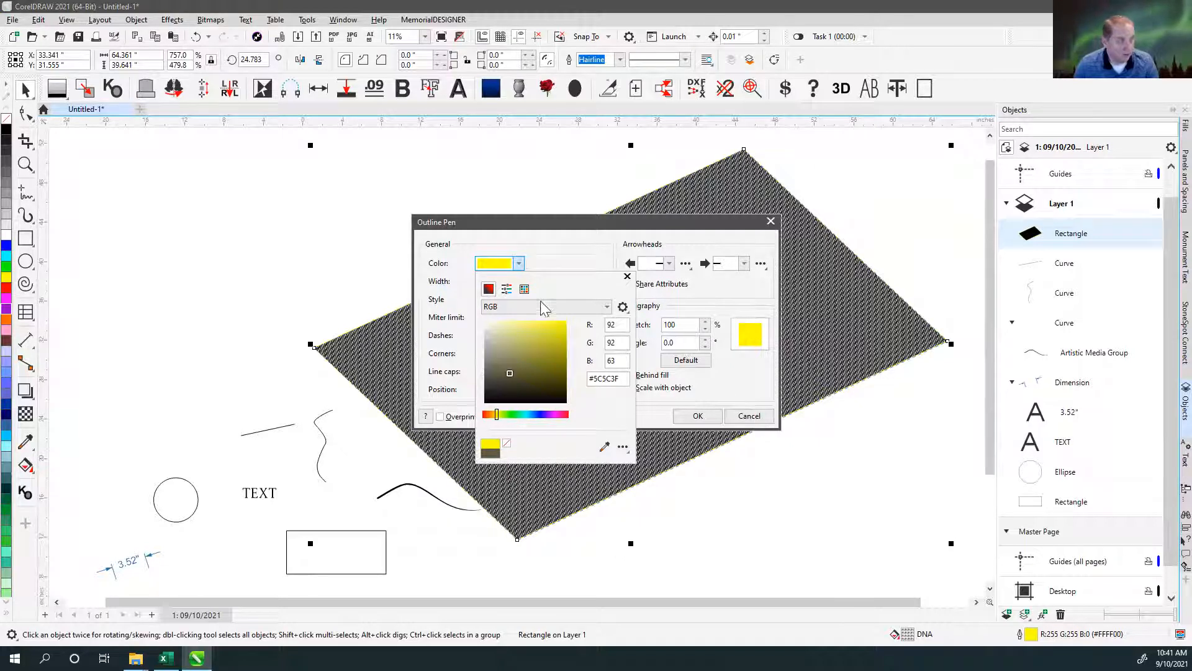
pyautogui.click(487, 243)
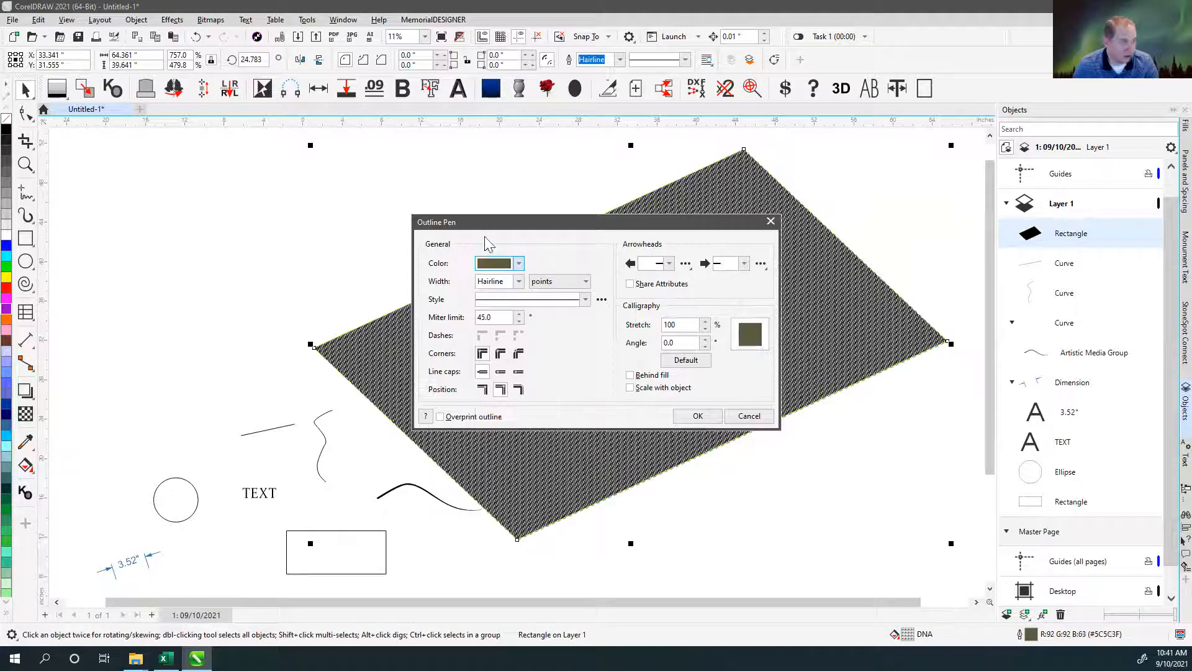
# Browse the preset outline widths in points and switch the rectangle's outline width unit to inches.
pyautogui.click(519, 284)
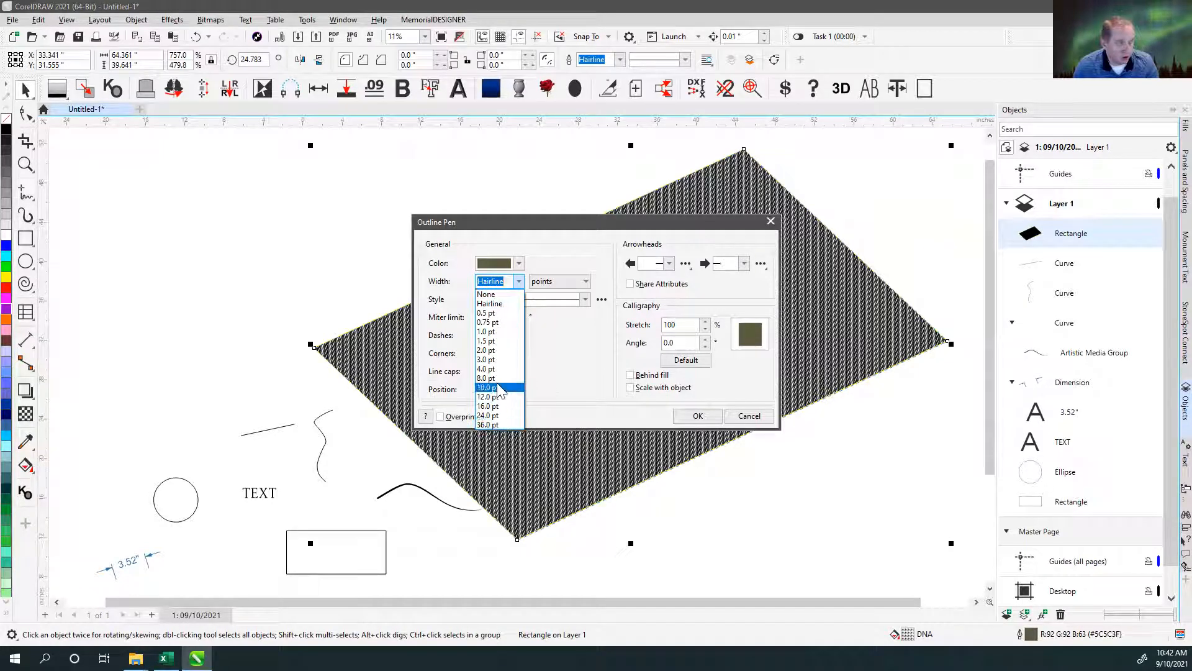
pyautogui.click(546, 280)
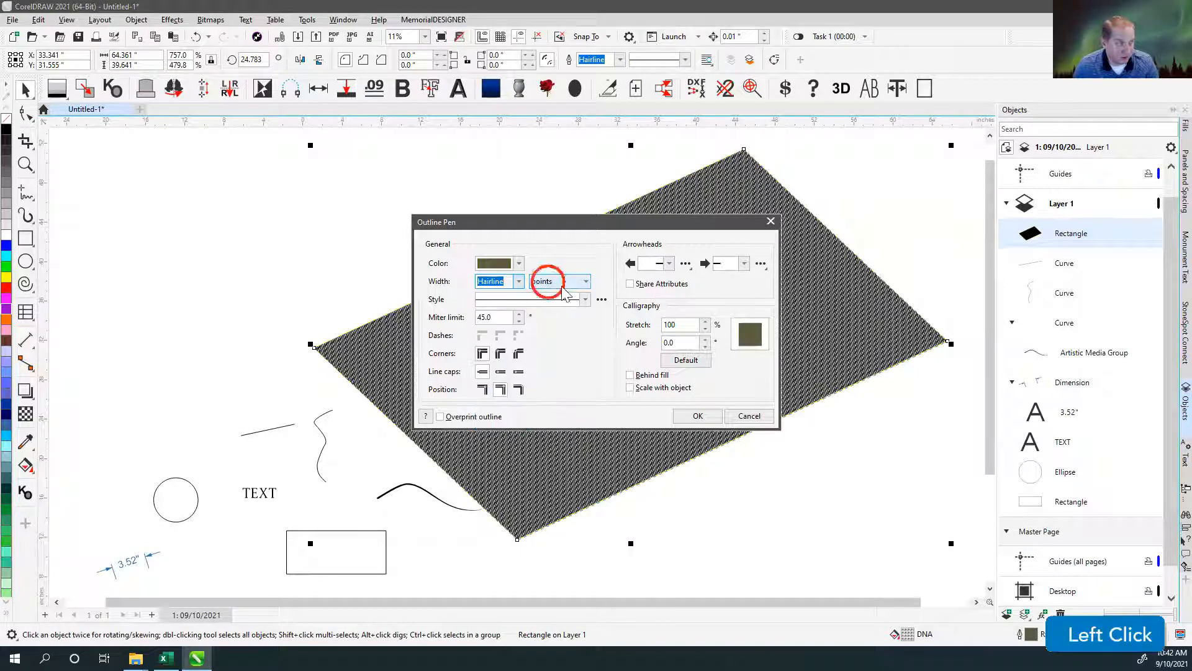
pyautogui.click(549, 280)
pyautogui.click(555, 294)
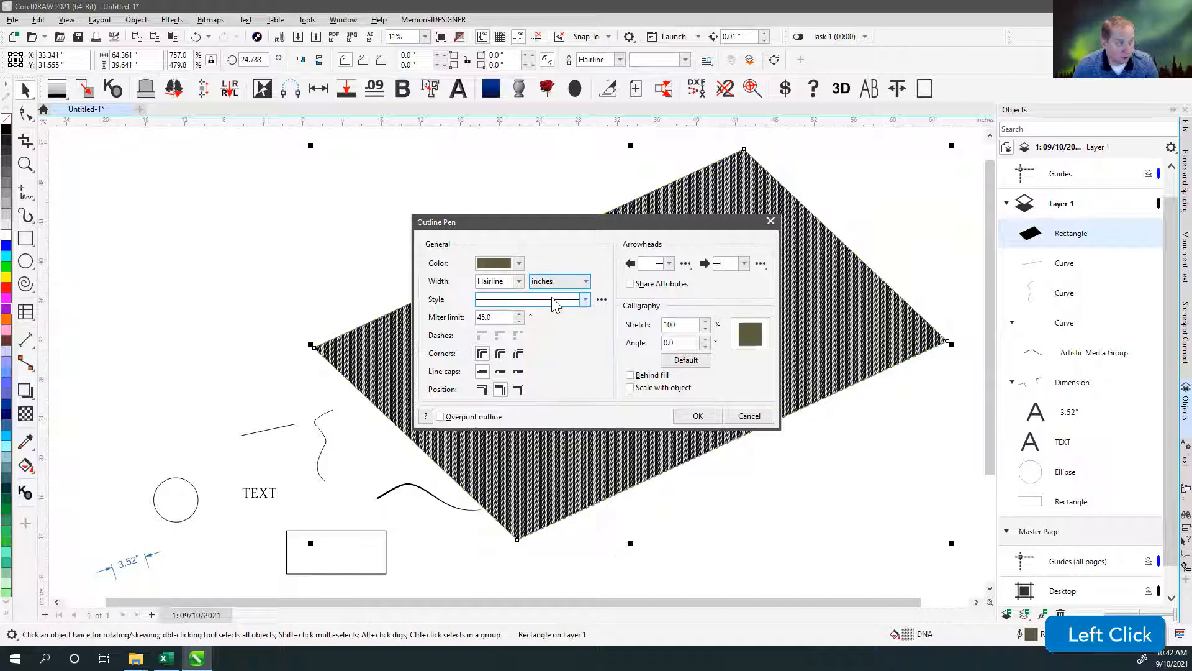
# Compare the preset outline widths in inches and in points, returning the width unit to inches.
pyautogui.click(518, 282)
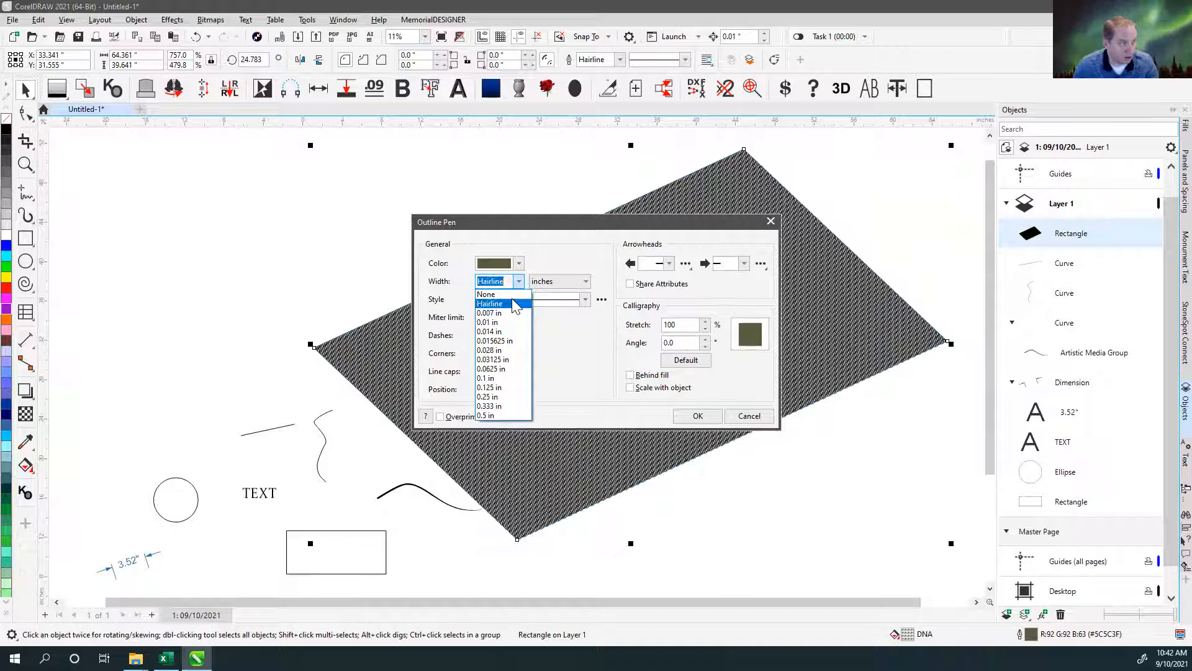
pyautogui.click(559, 281)
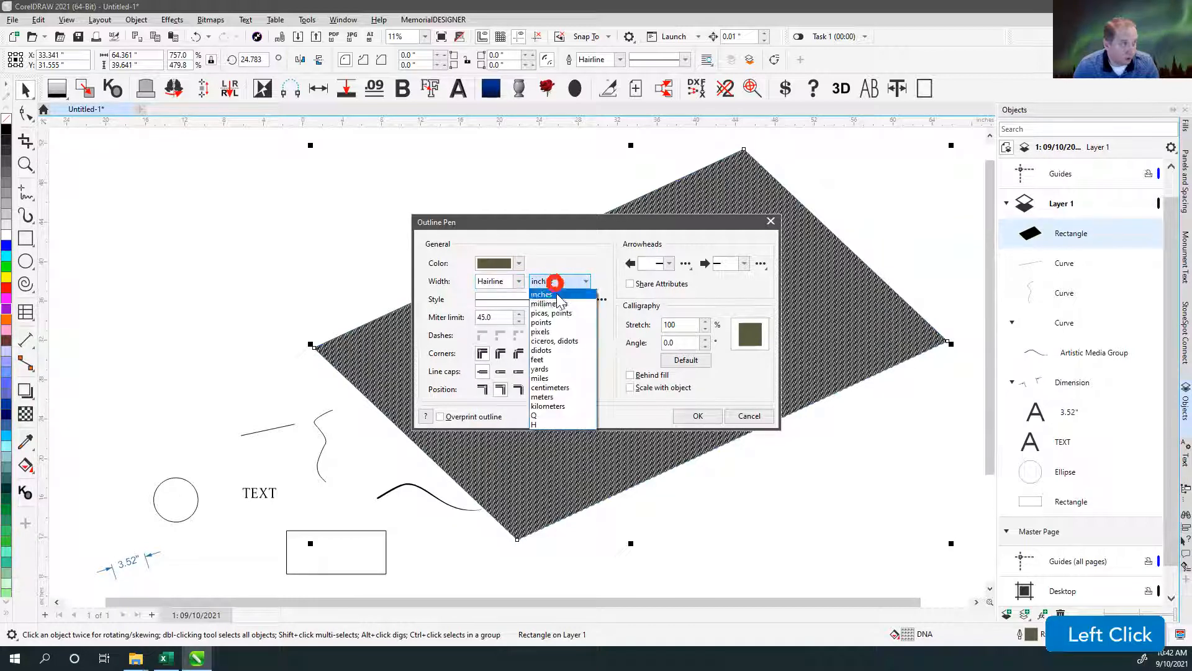
pyautogui.click(553, 321)
pyautogui.click(519, 282)
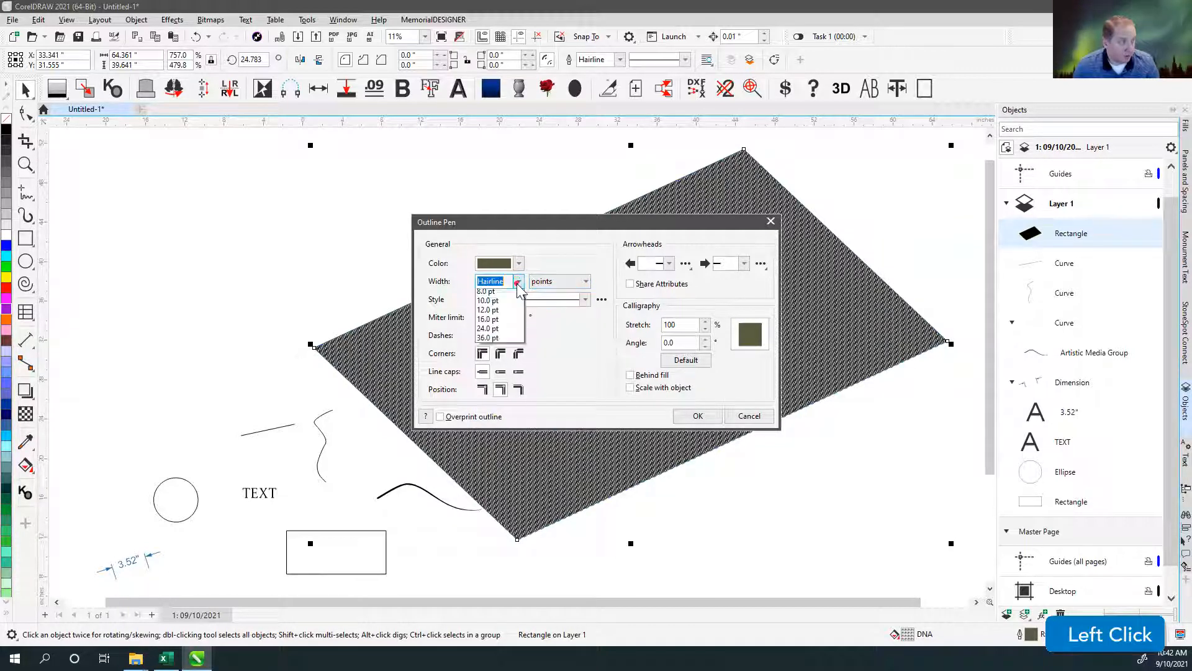
pyautogui.click(555, 282)
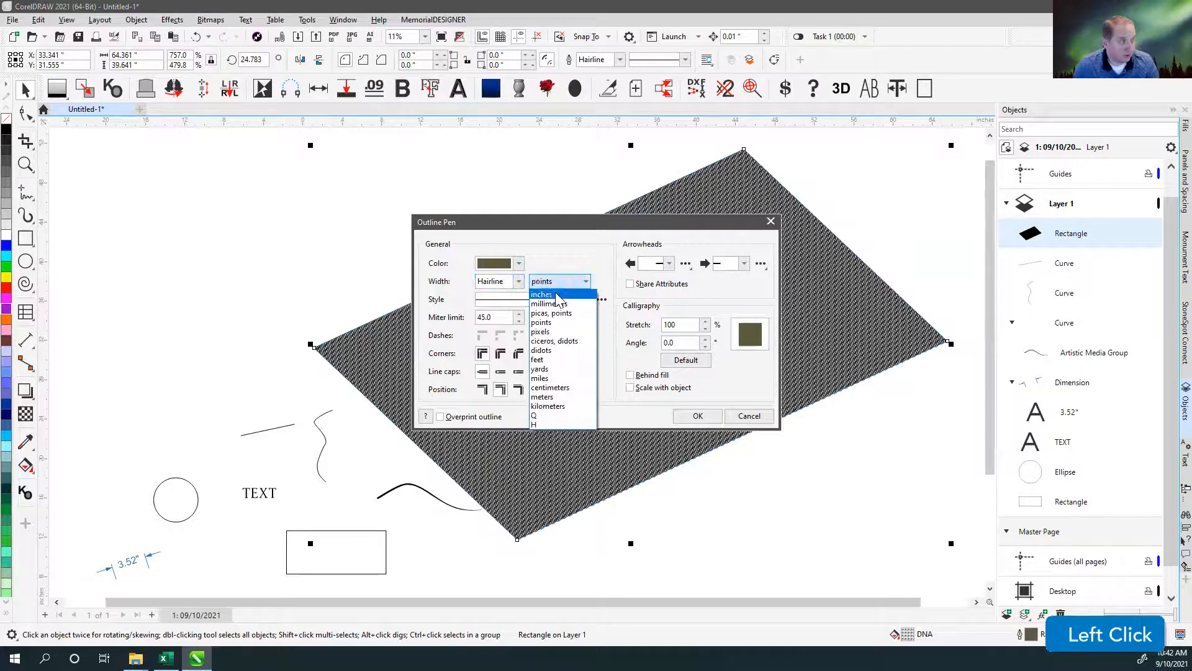
pyautogui.click(550, 292)
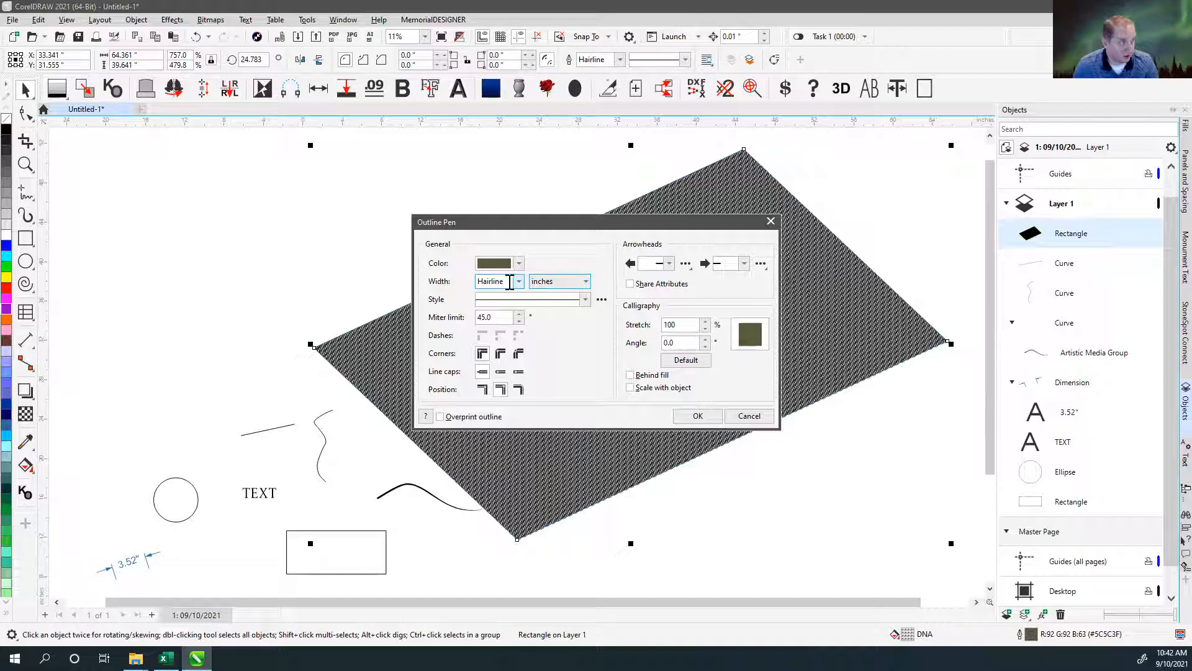
# Set the DNA-filled rectangle's outline width to 0.09 in and apply it.
pyautogui.click(506, 282)
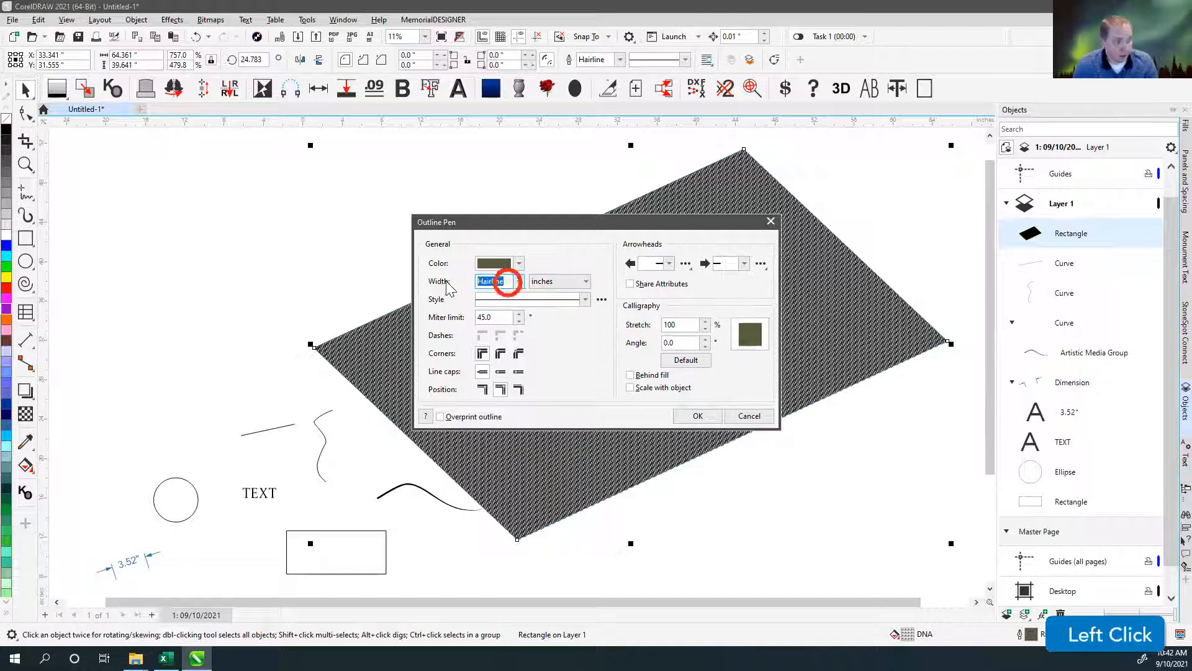
pyautogui.write('.09')
pyautogui.press('Return')
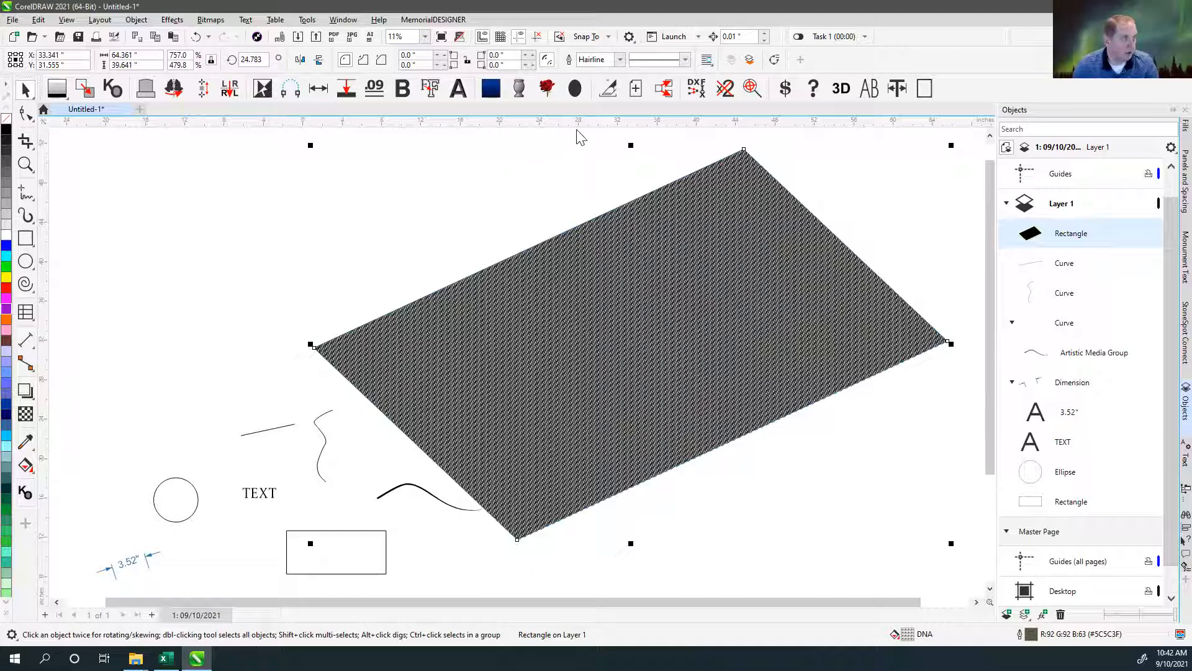
pyautogui.click(584, 59)
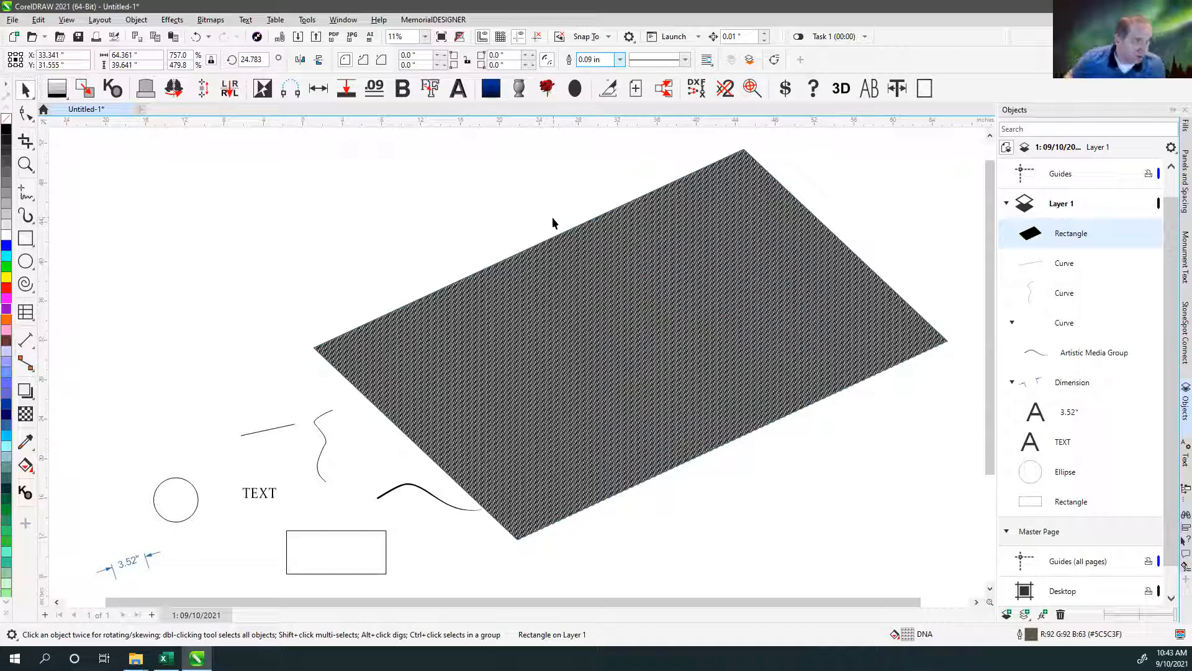
# Delete the DNA-filled rectangle and leave nothing selected.
pyautogui.click(588, 322)
pyautogui.press('Delete')
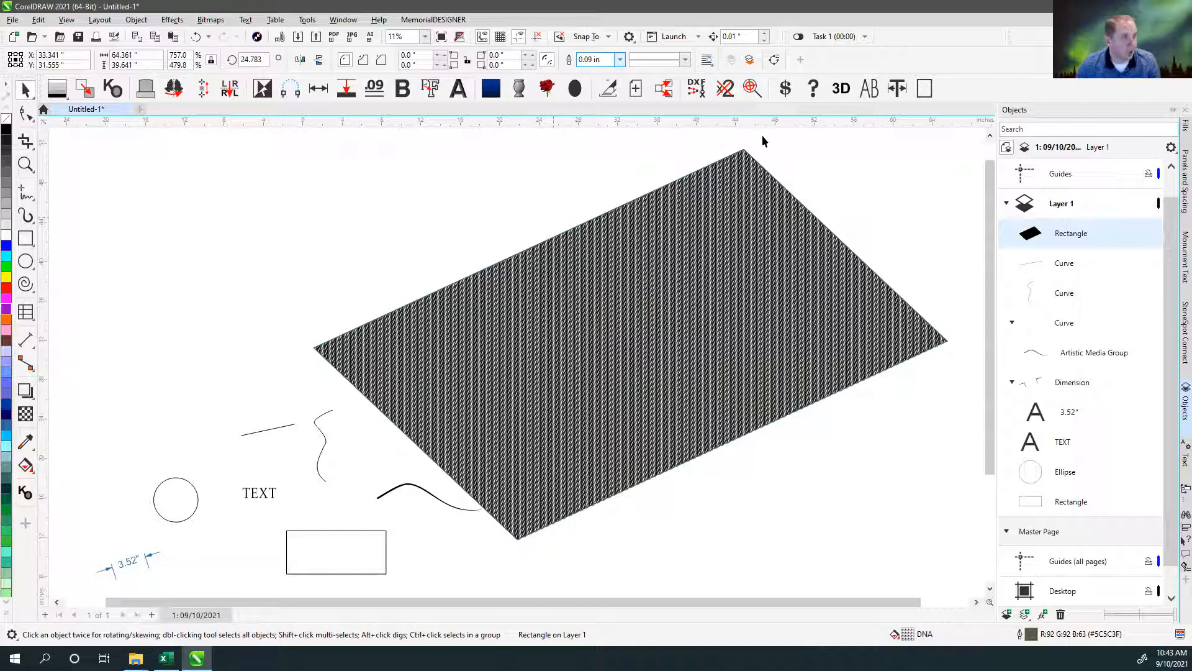
pyautogui.click(220, 271)
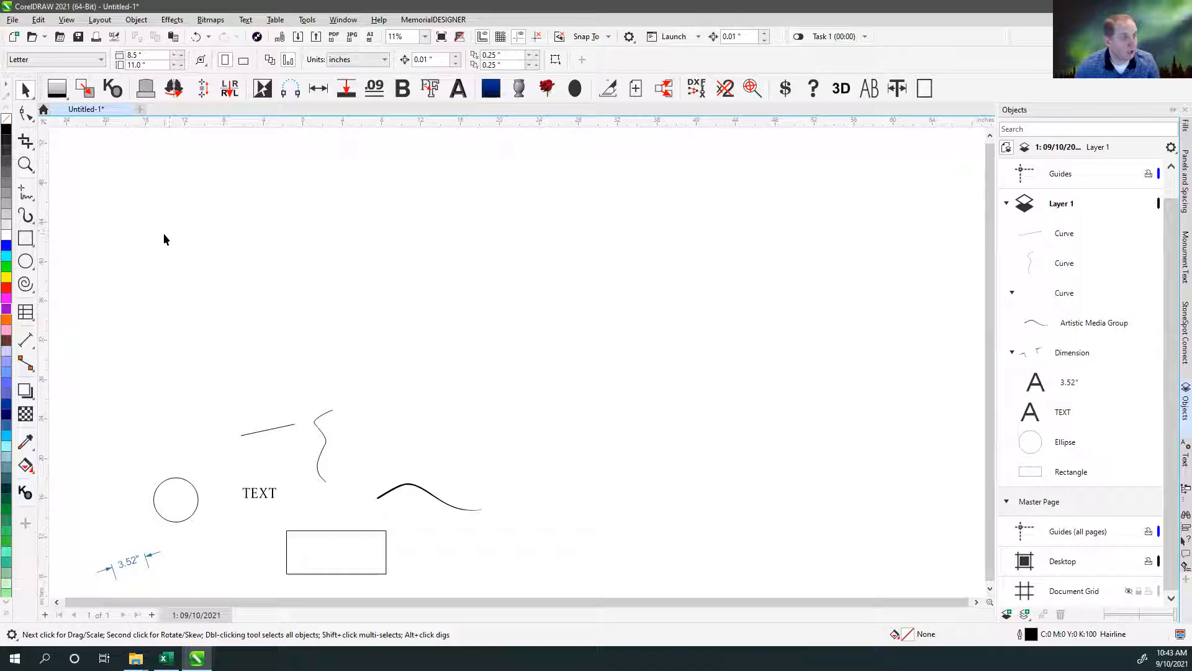
# Draw a large rectangle about 42.7 × 23.5 in above the small objects and set its outline width to 0.09 in.
pyautogui.click(25, 239)
pyautogui.moveTo(346, 175); pyautogui.dragTo(766, 408)
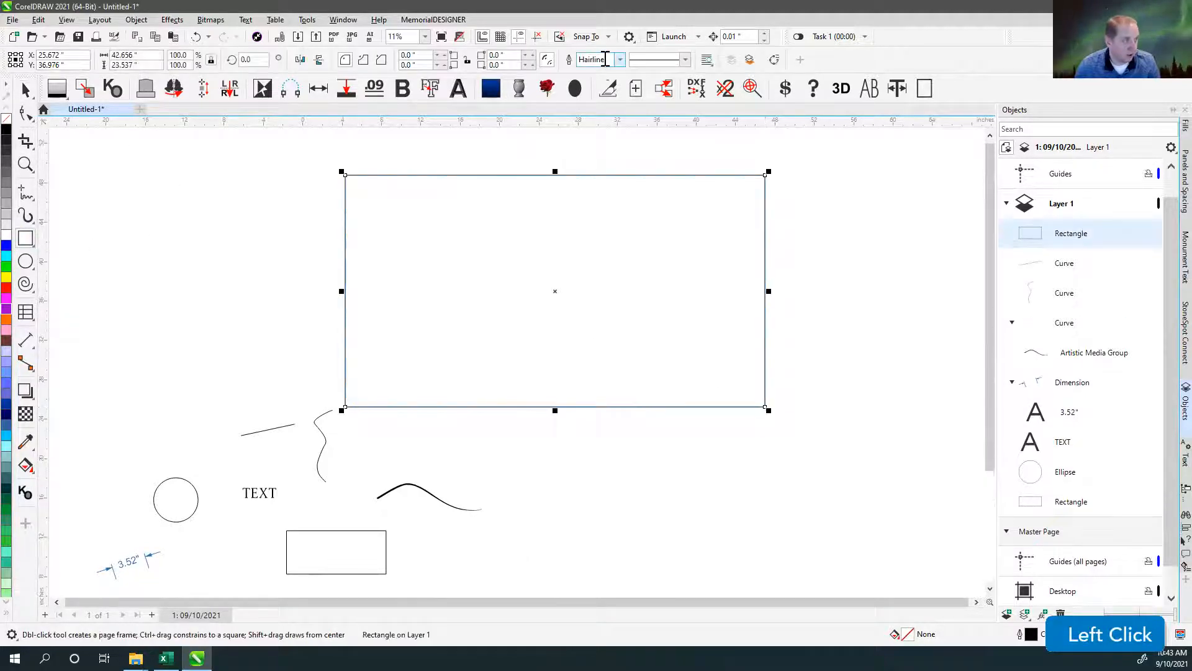
pyautogui.click(610, 59)
pyautogui.write('.09')
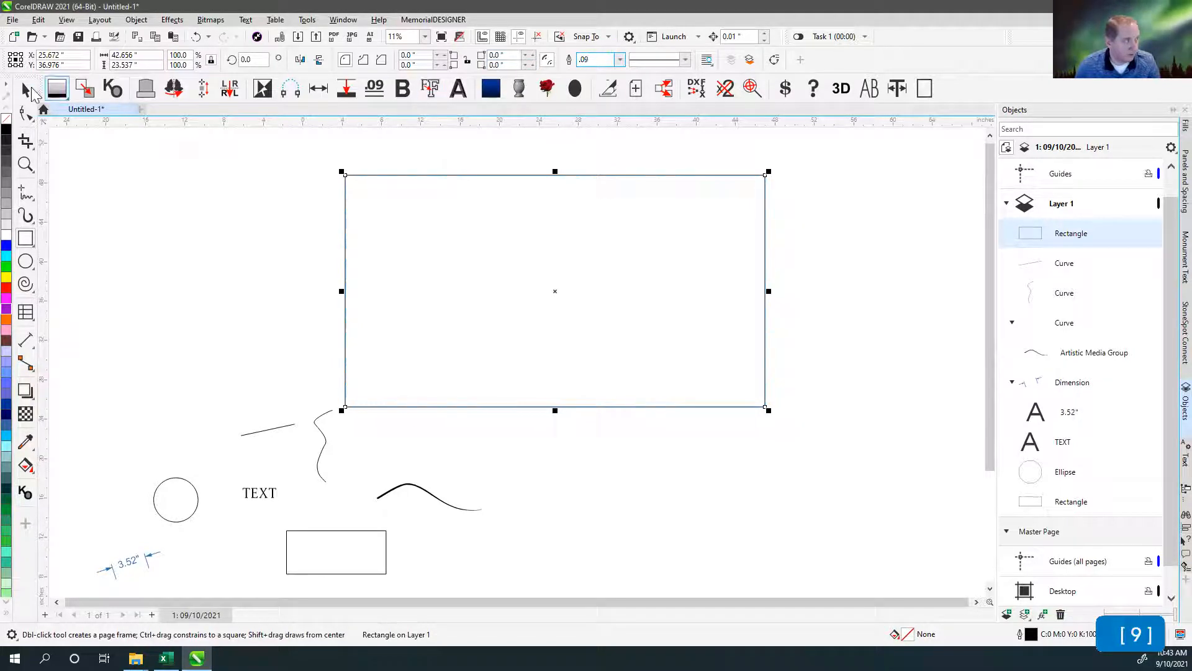
pyautogui.click(435, 147)
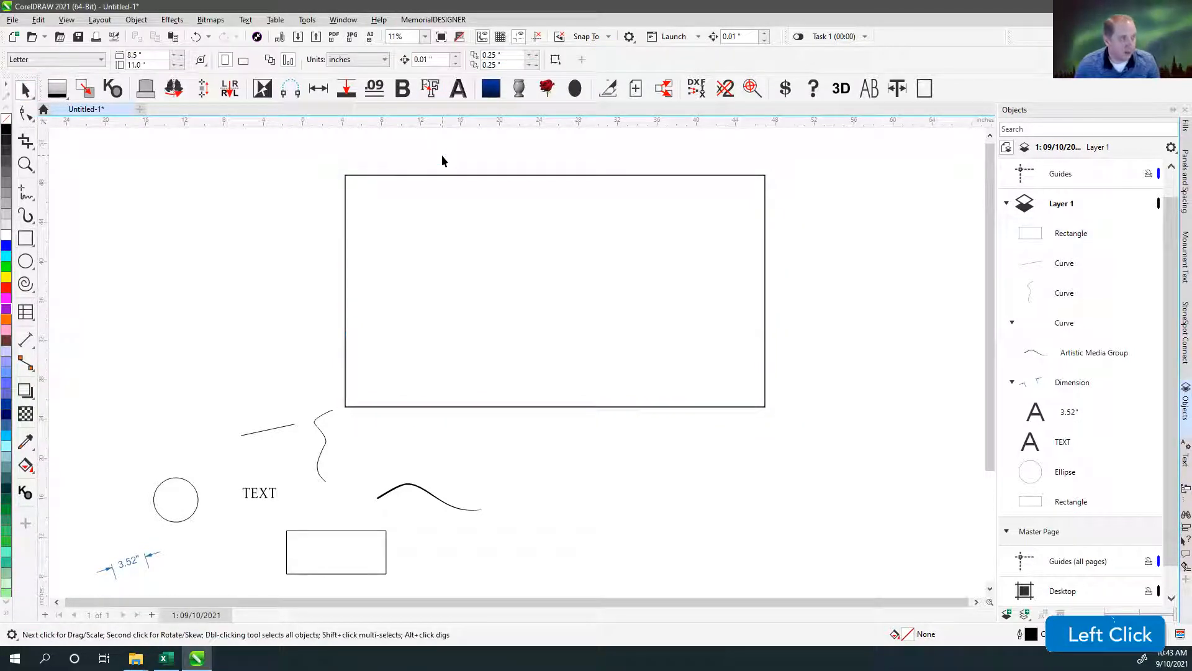
# With nothing selected, set the document's default outline width for Graphic objects to 0.09 in.
pyautogui.click(1032, 636)
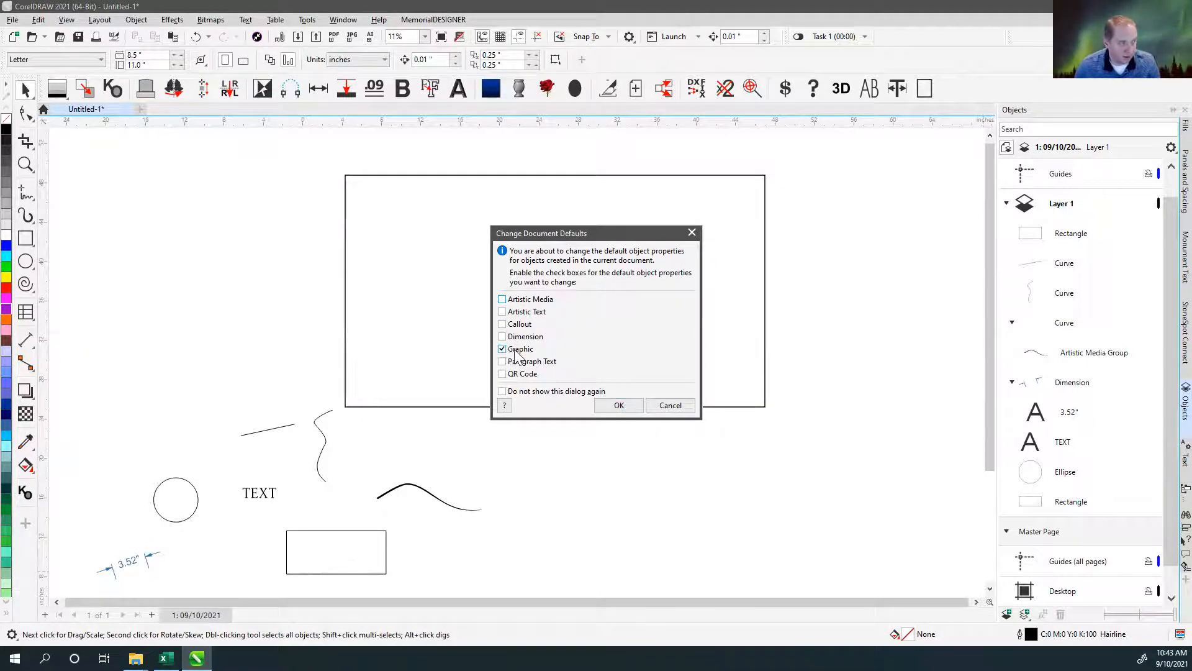
pyautogui.click(619, 405)
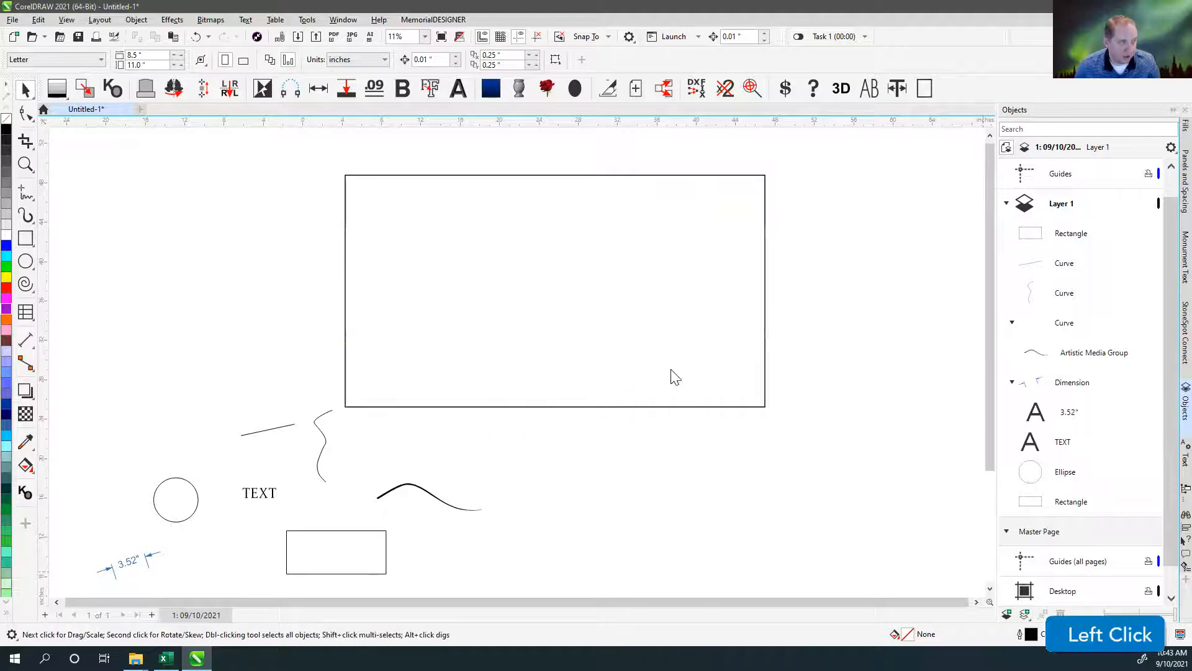
pyautogui.moveTo(507, 282); pyautogui.dragTo(447, 286)
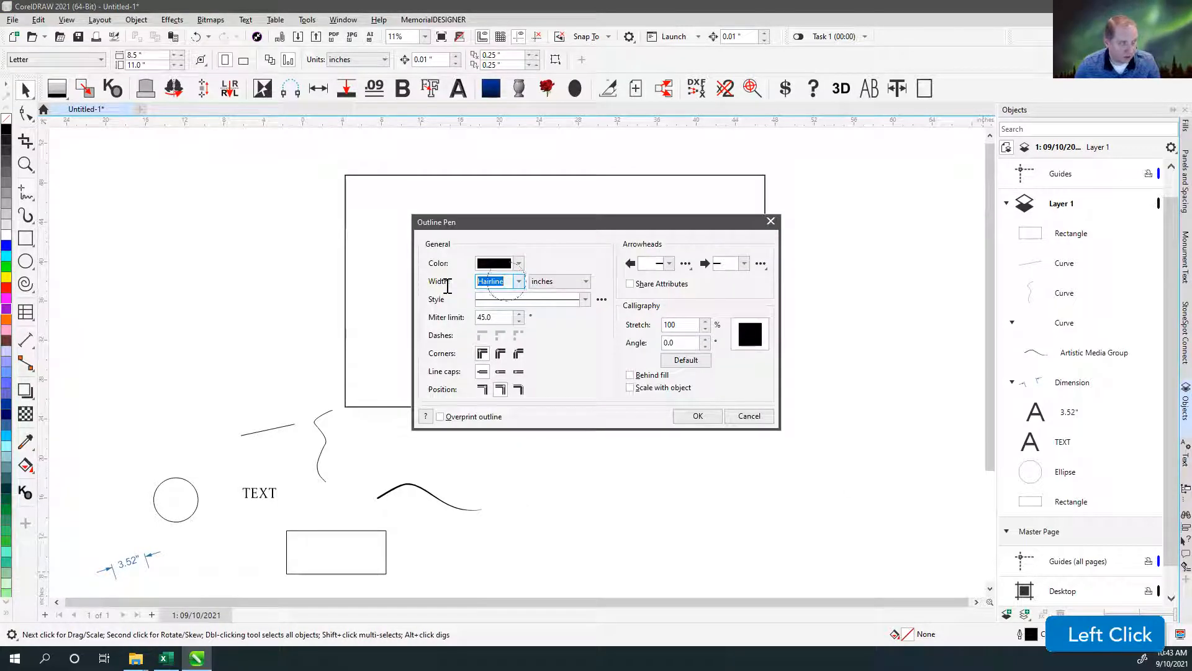
pyautogui.write('.09')
pyautogui.press('Return')
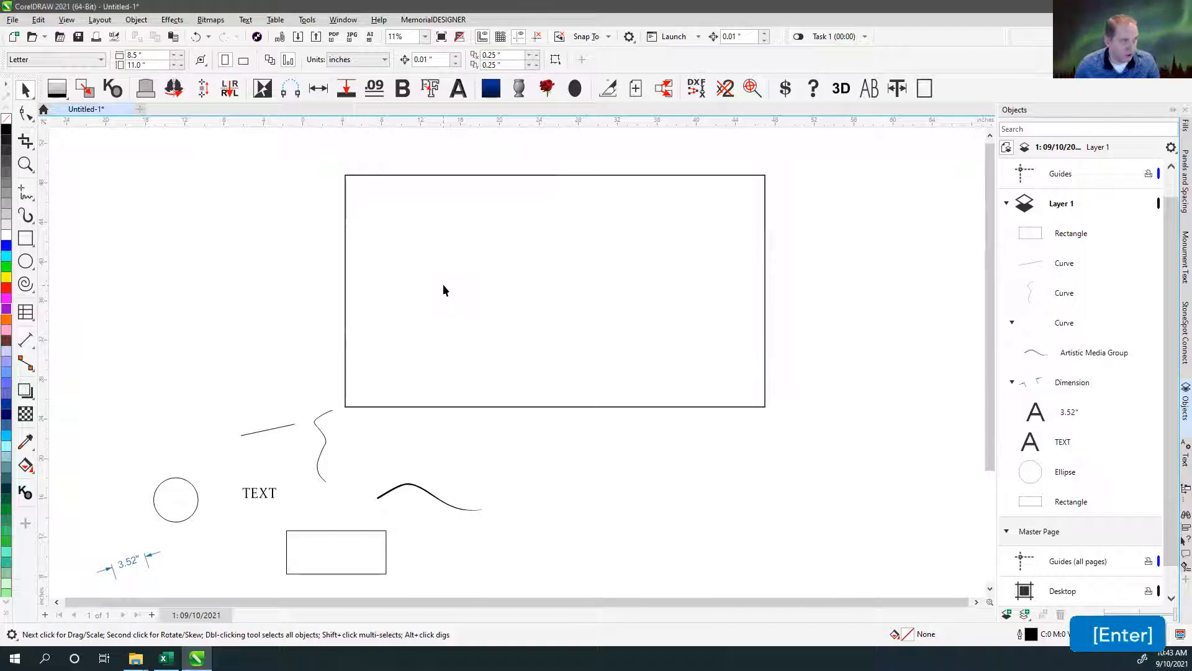
# Draw a rectangle about 8.8 × 5.9 in beside the large one and two crossing freehand curves about 9.3 and 2.5 in wide above it.
pyautogui.click(26, 238)
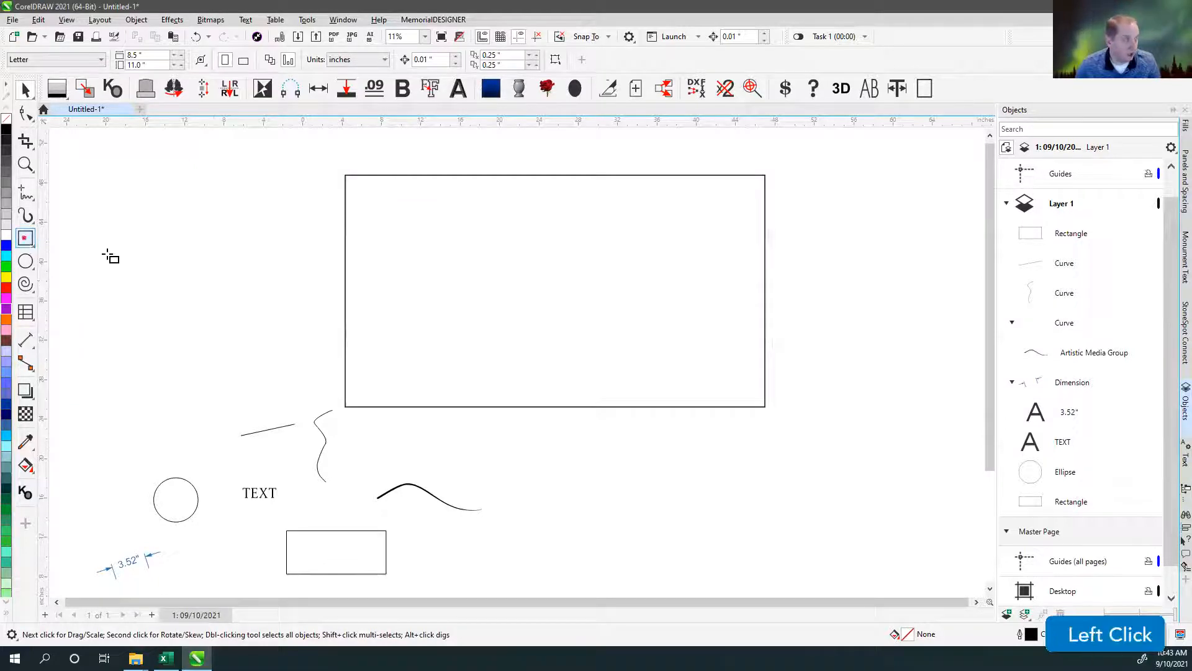
pyautogui.moveTo(188, 238); pyautogui.dragTo(276, 297)
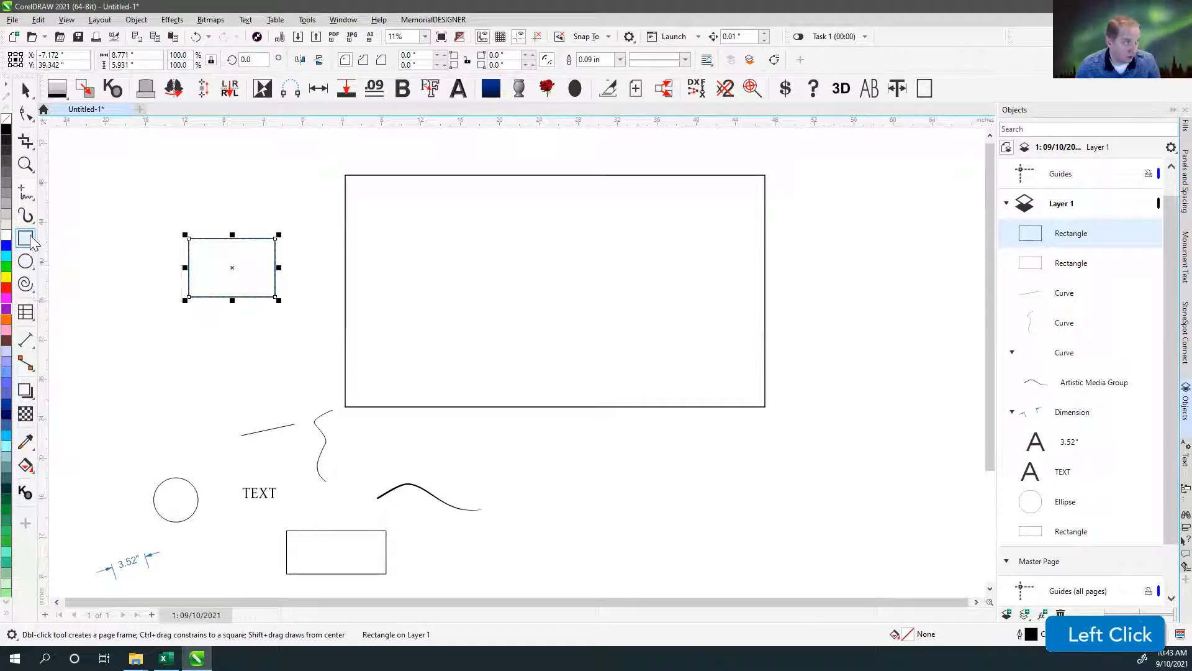
pyautogui.click(25, 193)
pyautogui.moveTo(199, 228)
pyautogui.mouseDown()
pyautogui.moveTo(266, 215)
pyautogui.moveTo(290, 224)
pyautogui.mouseUp()
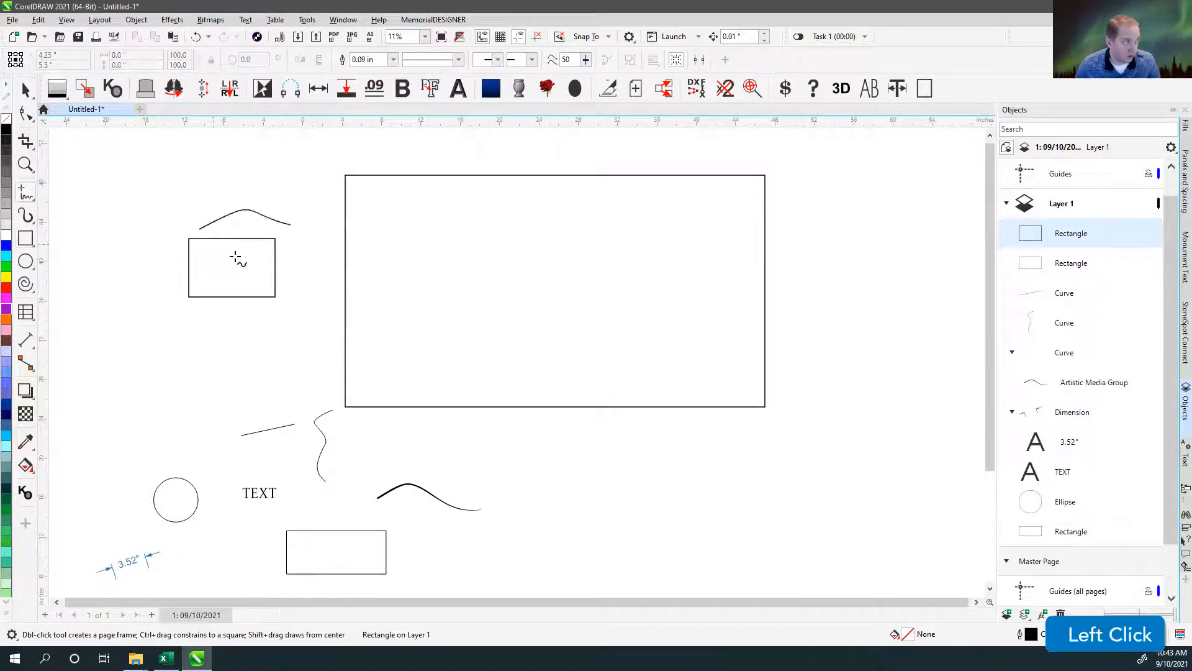
pyautogui.scroll(5, 236, 257)
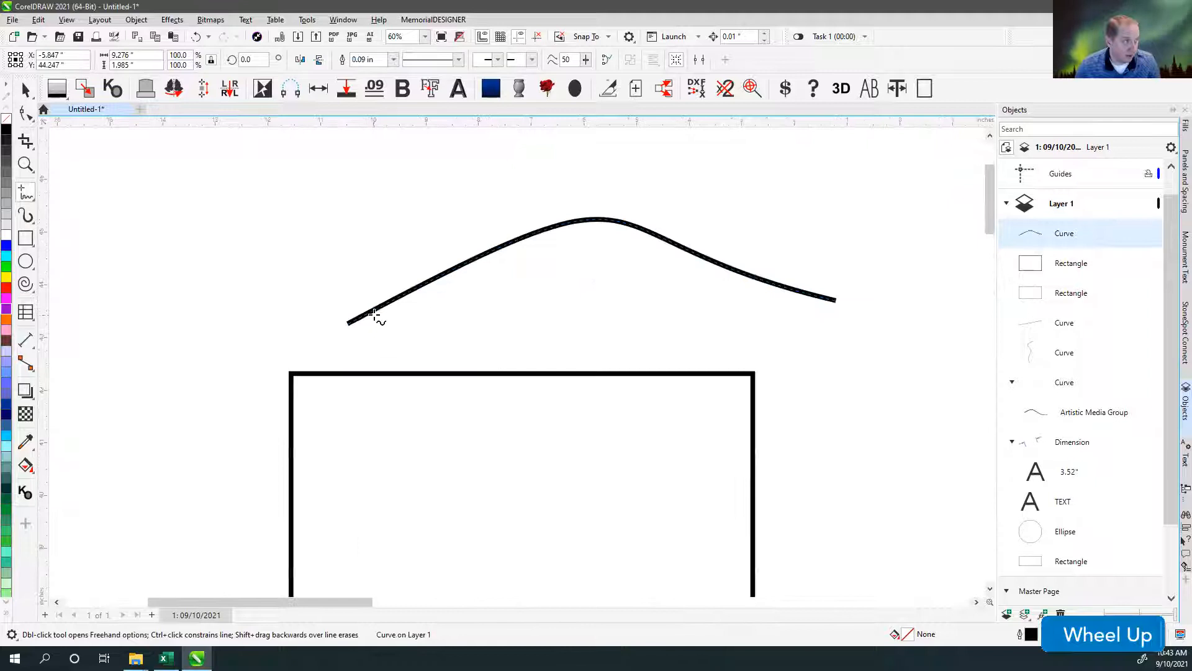
pyautogui.moveTo(469, 216)
pyautogui.mouseDown()
pyautogui.moveTo(533, 279)
pyautogui.moveTo(598, 304)
pyautogui.mouseUp()
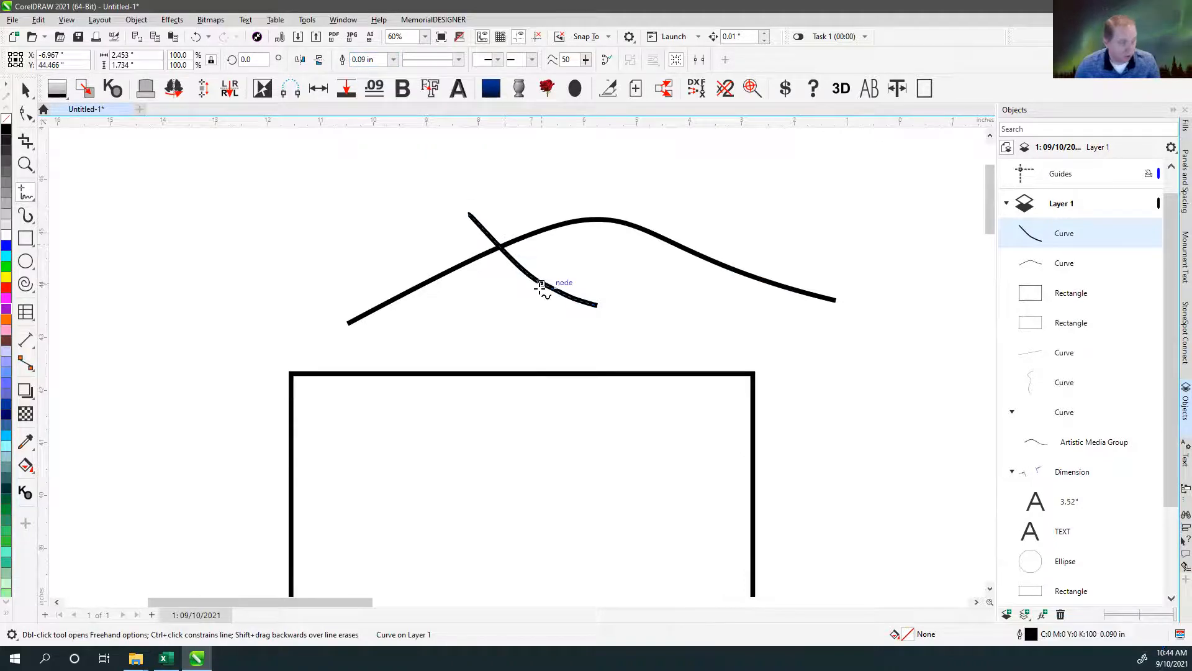
# Examine the line thickness where the two freehand curves cross at different magnifications.
pyautogui.press('v')
pyautogui.press('v')
pyautogui.press('v')
pyautogui.scroll(4, 500, 250)
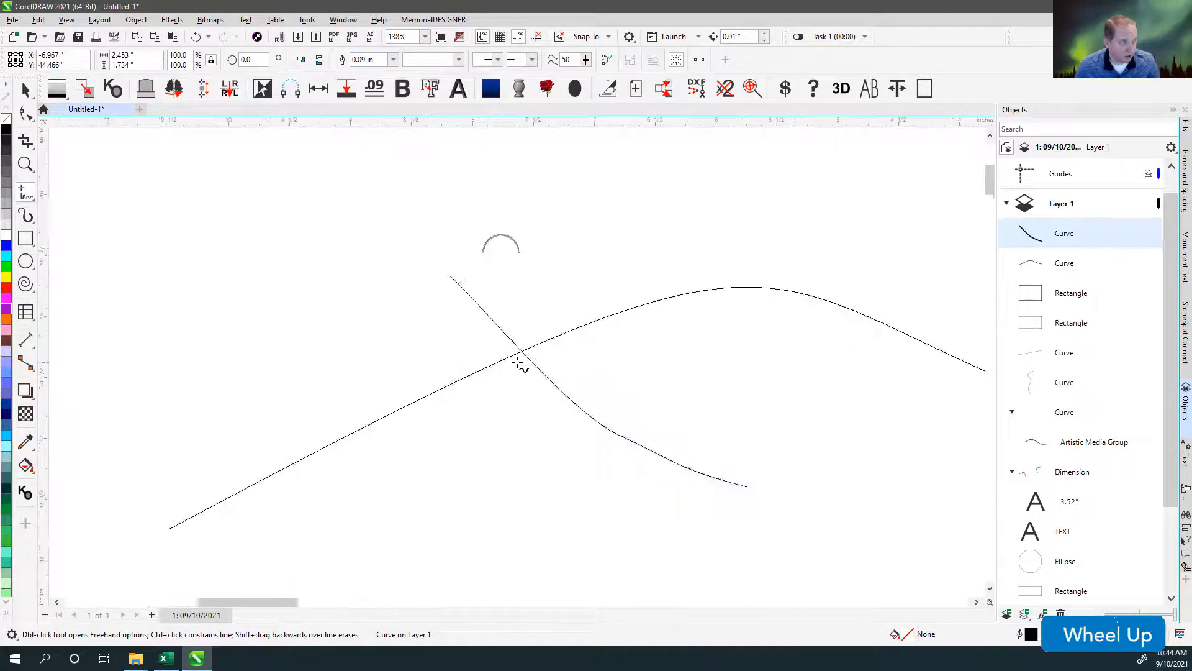
pyautogui.press('v')
pyautogui.press('v')
pyautogui.press('v')
pyautogui.scroll(-5, 550, 353)
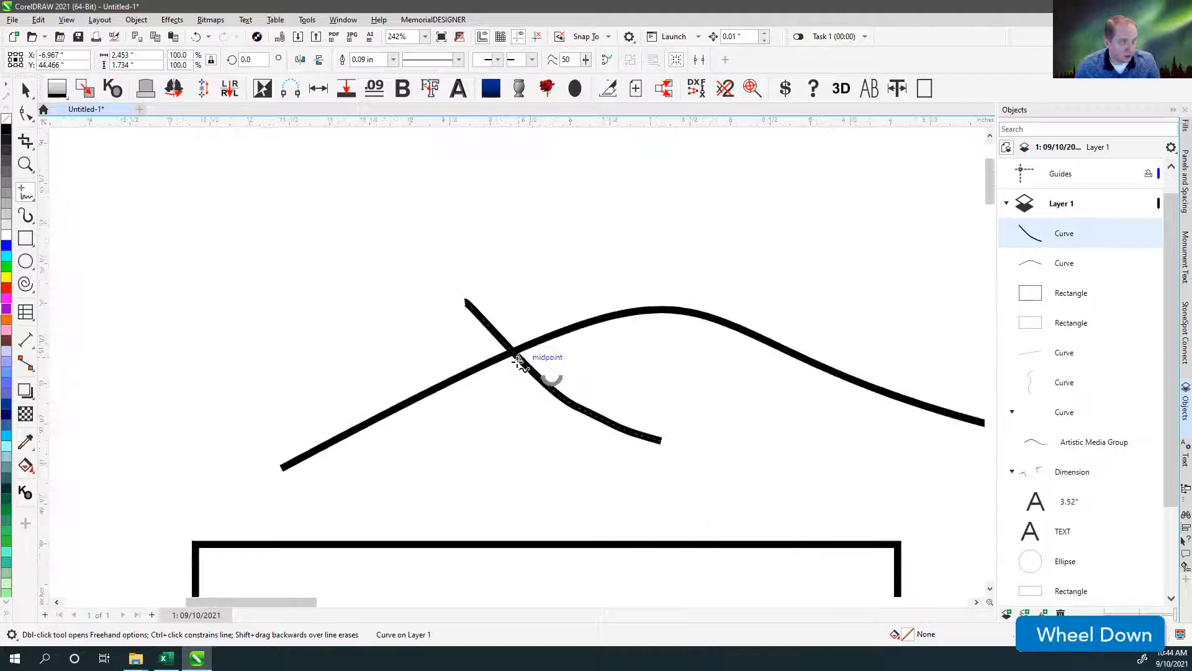
pyautogui.press('v')
pyautogui.press('v')
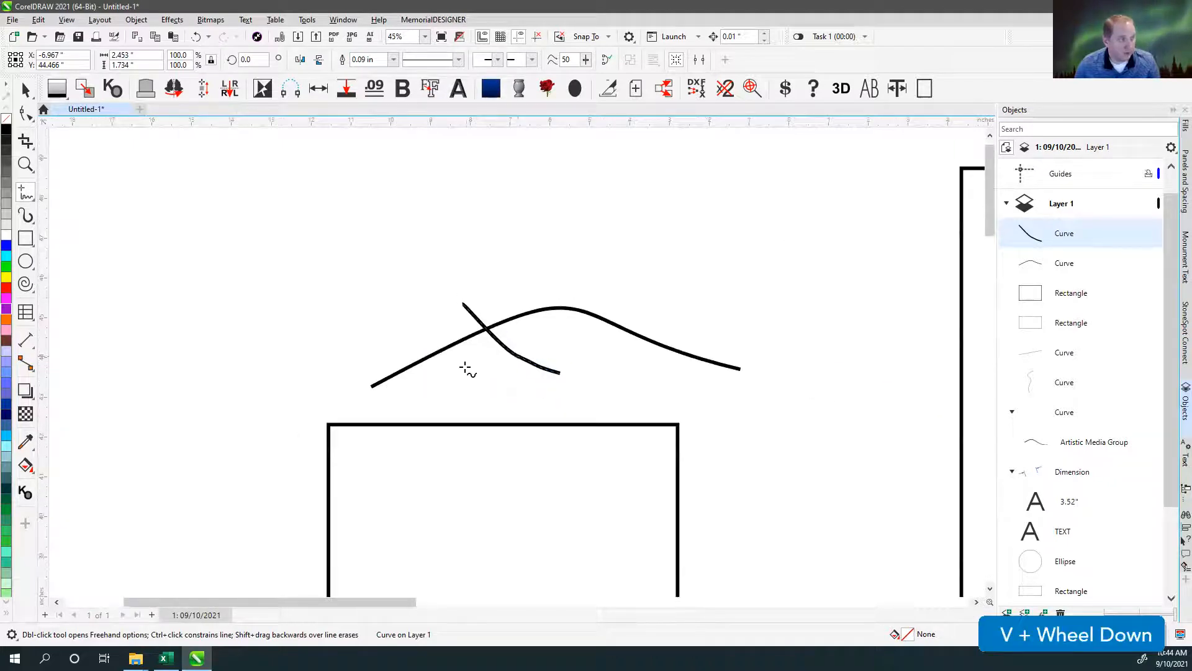
# Draw a long freehand curve about 14.7 × 4.7 in above the two crossing curves.
pyautogui.scroll(-2, 467, 369)
pyautogui.moveTo(218, 362)
pyautogui.mouseDown()
pyautogui.moveTo(440, 253)
pyautogui.moveTo(660, 218)
pyautogui.mouseUp()
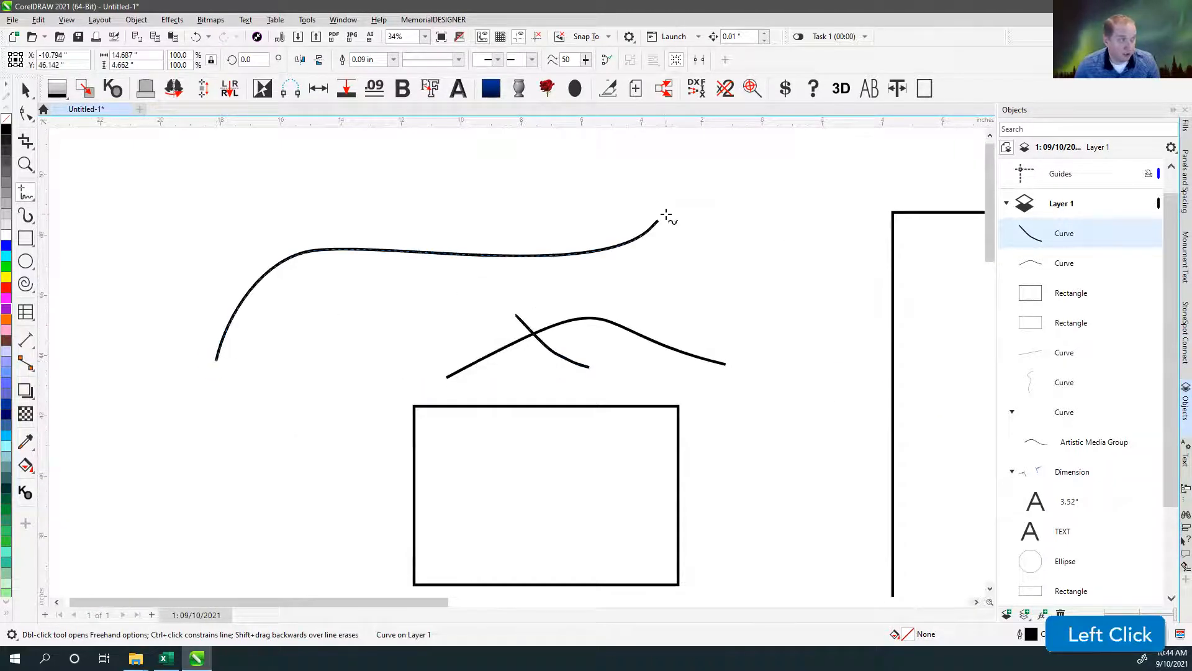
pyautogui.scroll(-1, 607, 371)
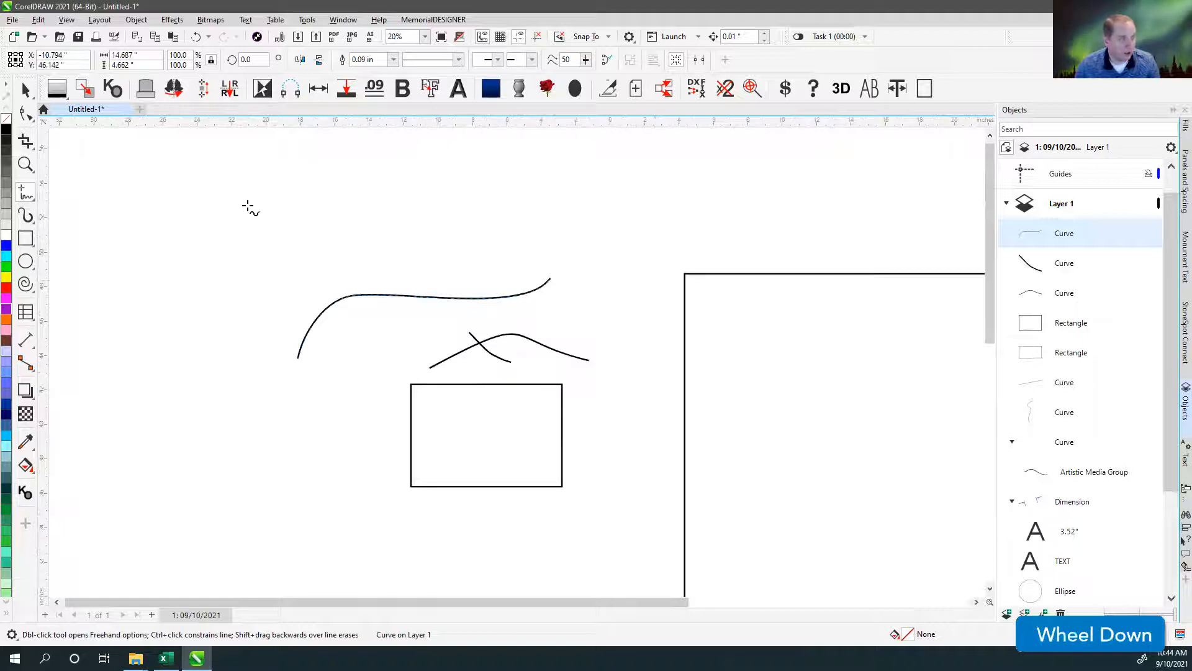
# Create a new document and draw a wavy freehand curve about 3.4 × 0.5 in.
pyautogui.click(140, 110)
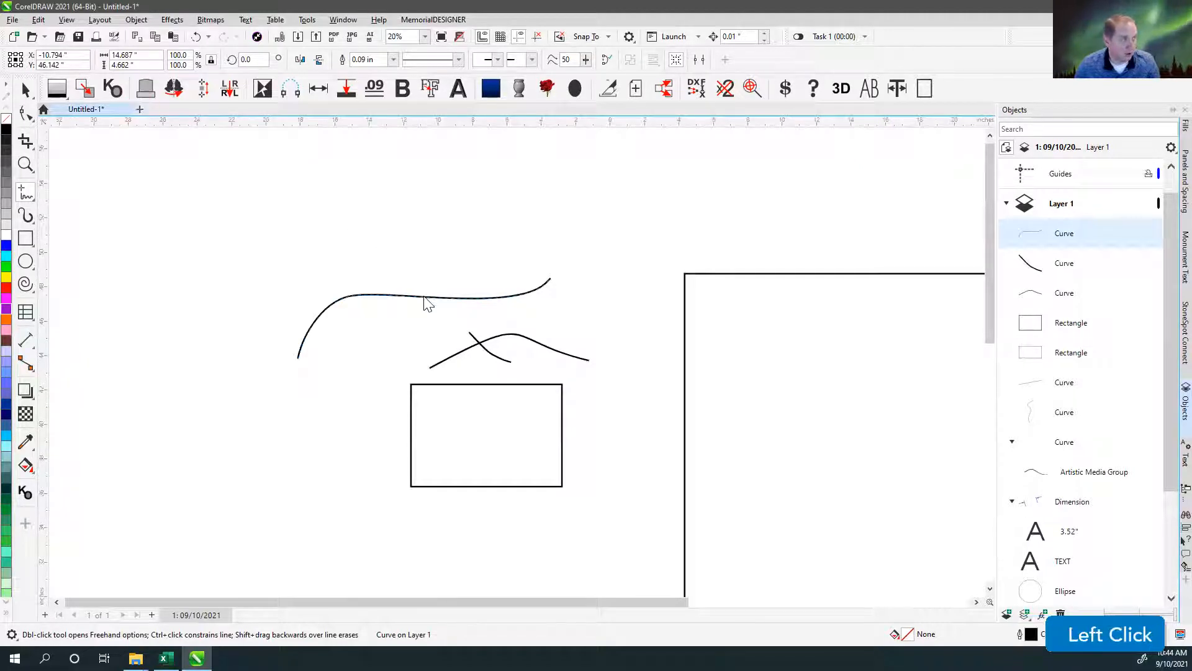
pyautogui.click(25, 193)
pyautogui.moveTo(267, 338)
pyautogui.mouseDown()
pyautogui.moveTo(309, 322)
pyautogui.moveTo(359, 341)
pyautogui.moveTo(392, 338)
pyautogui.mouseUp()
# Set the wavy curve's outline width to 10 pt.
pyautogui.scroll(1, 519, 366)
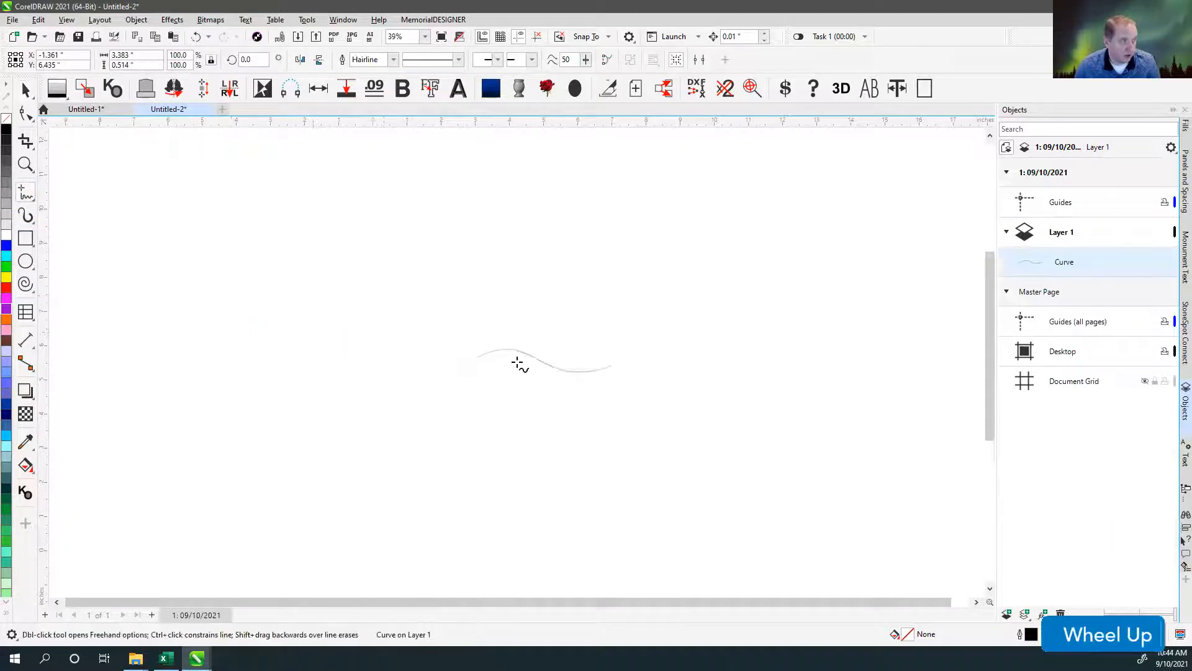
pyautogui.scroll(4, 519, 367)
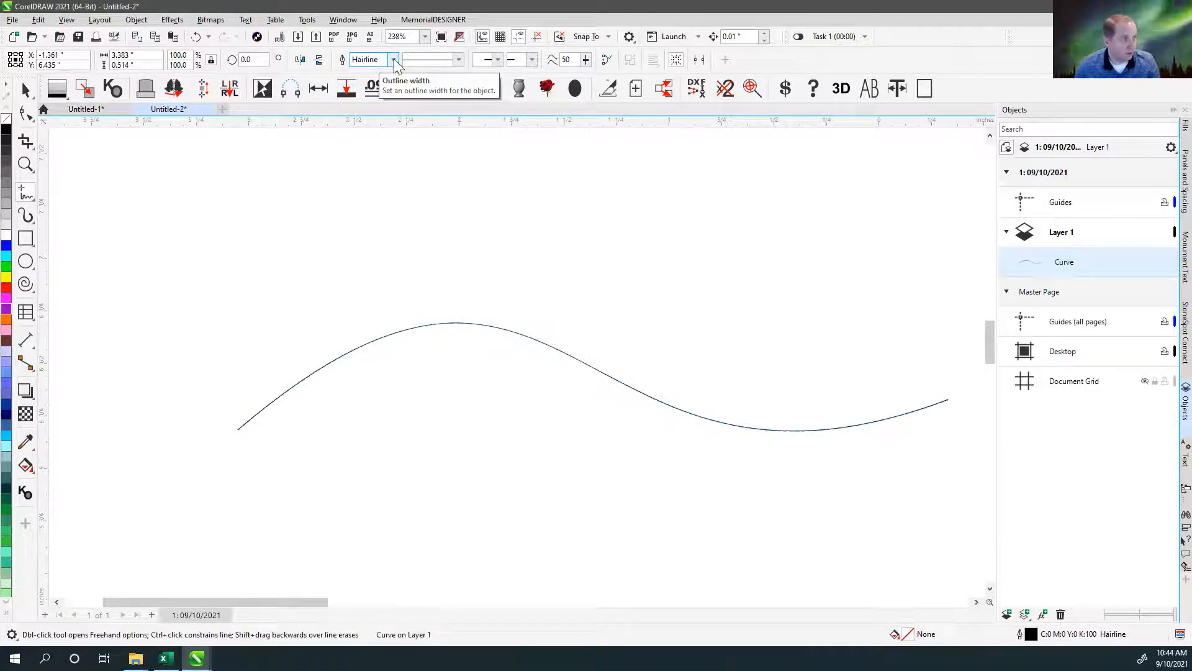
pyautogui.click(394, 60)
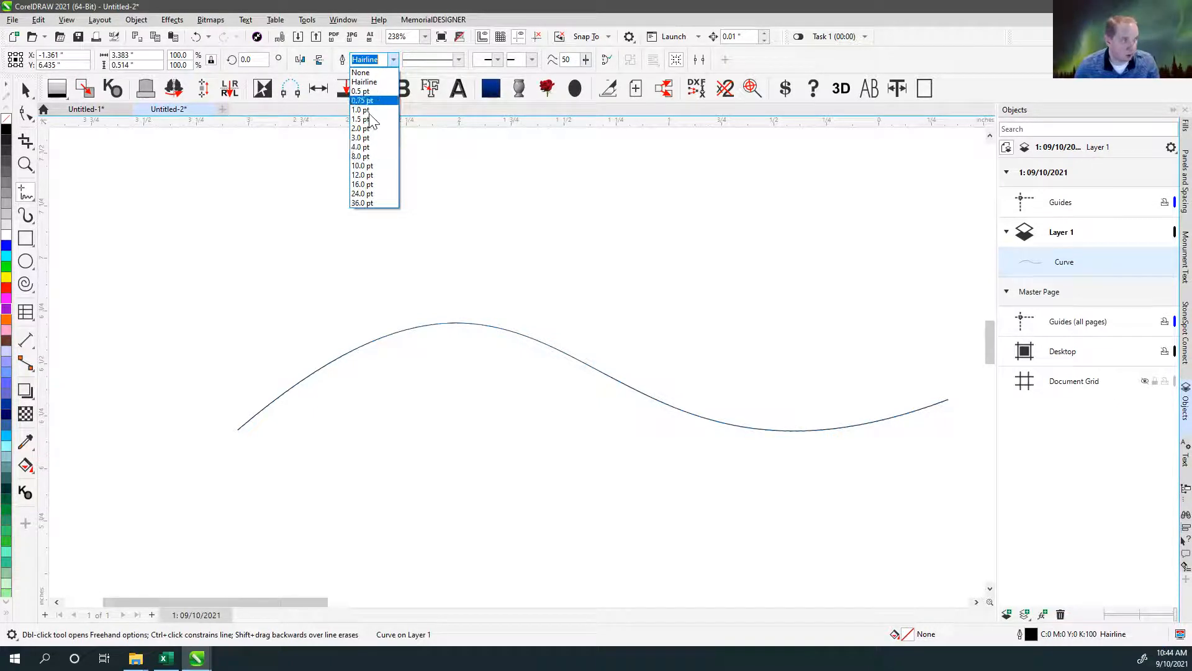
pyautogui.click(367, 166)
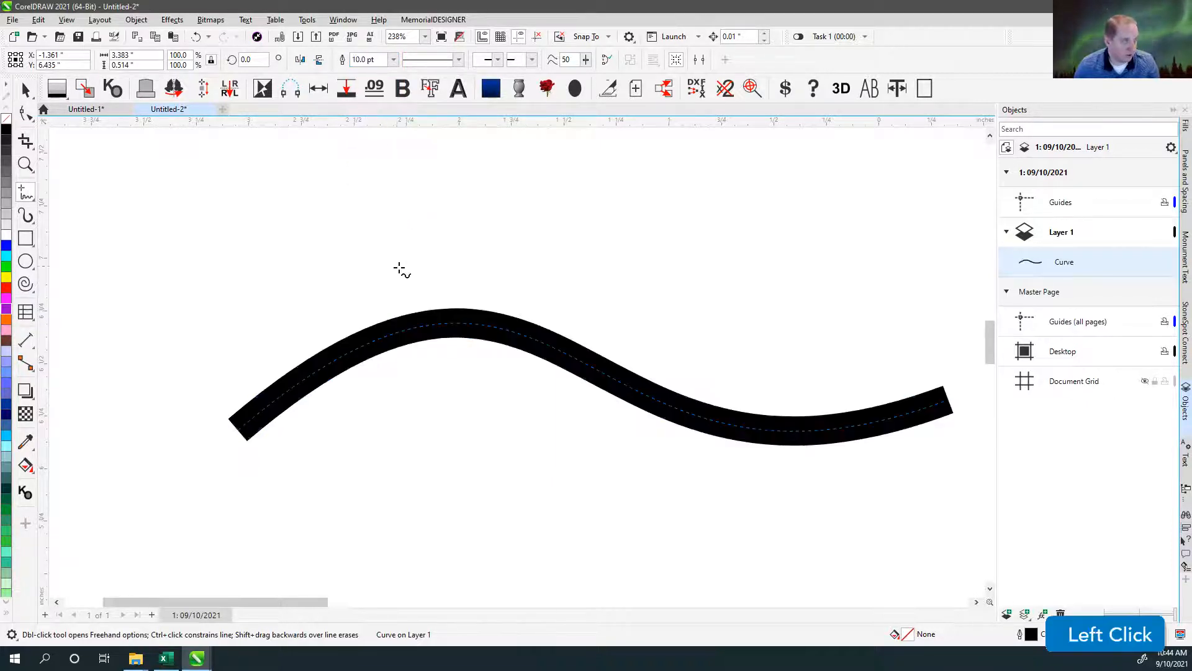
# Set the wavy curve's outline width by entering .09 in, overriding the point units.
pyautogui.click(385, 59)
pyautogui.write('.0')
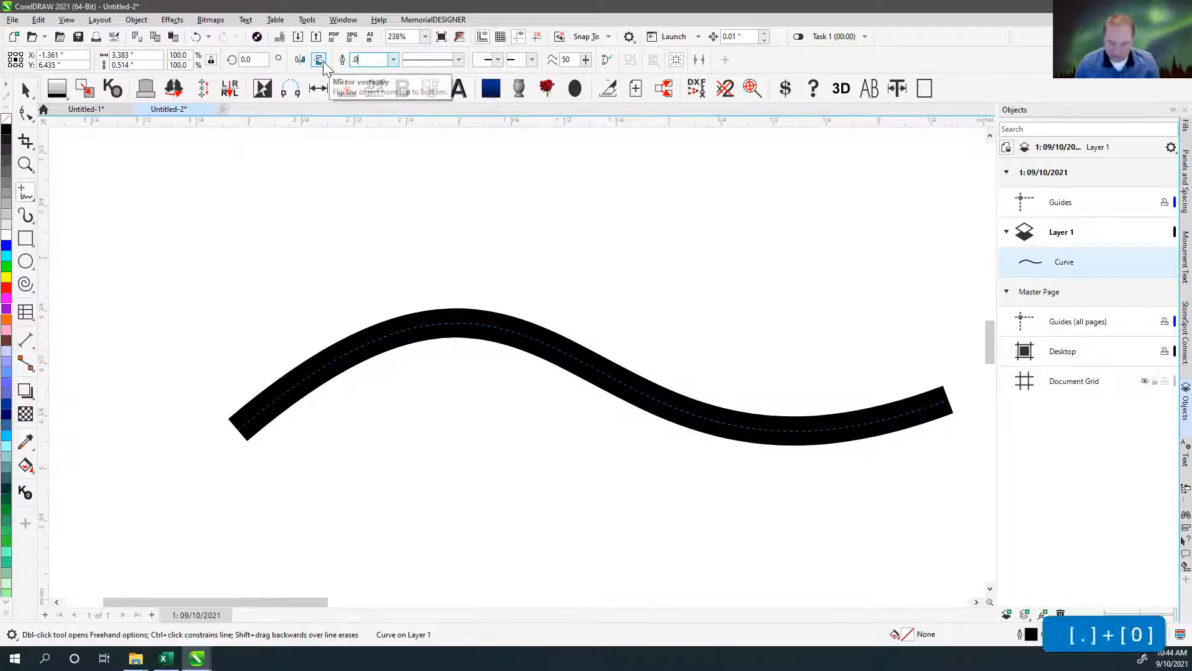
pyautogui.write('9in')
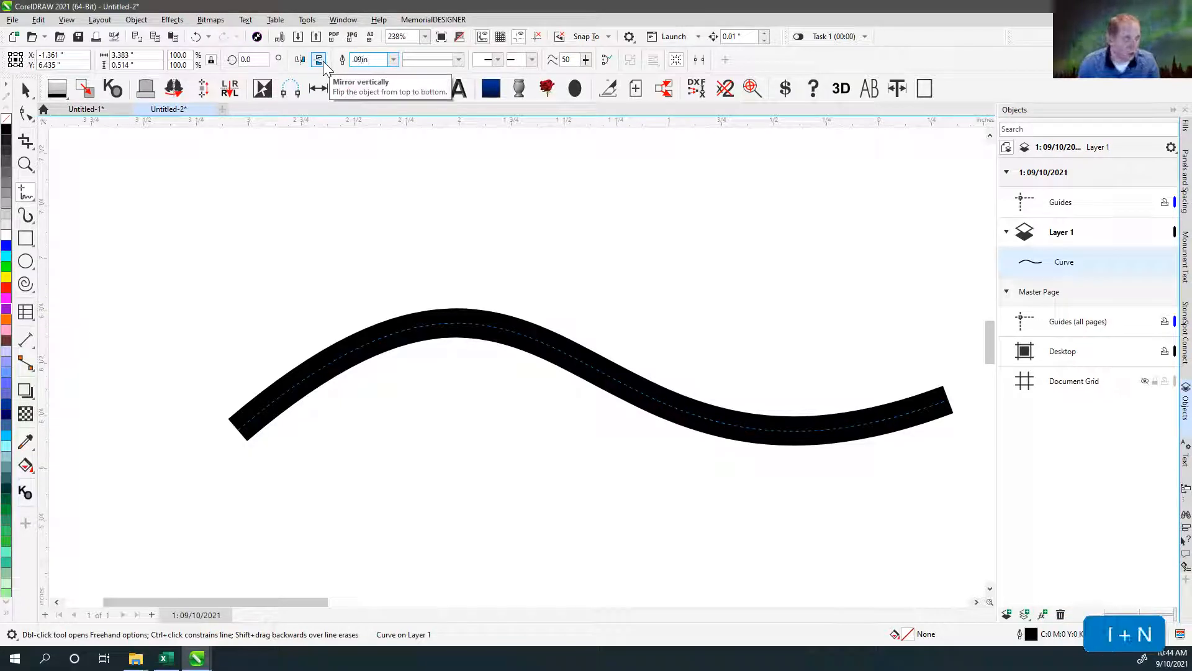
pyautogui.press('Return')
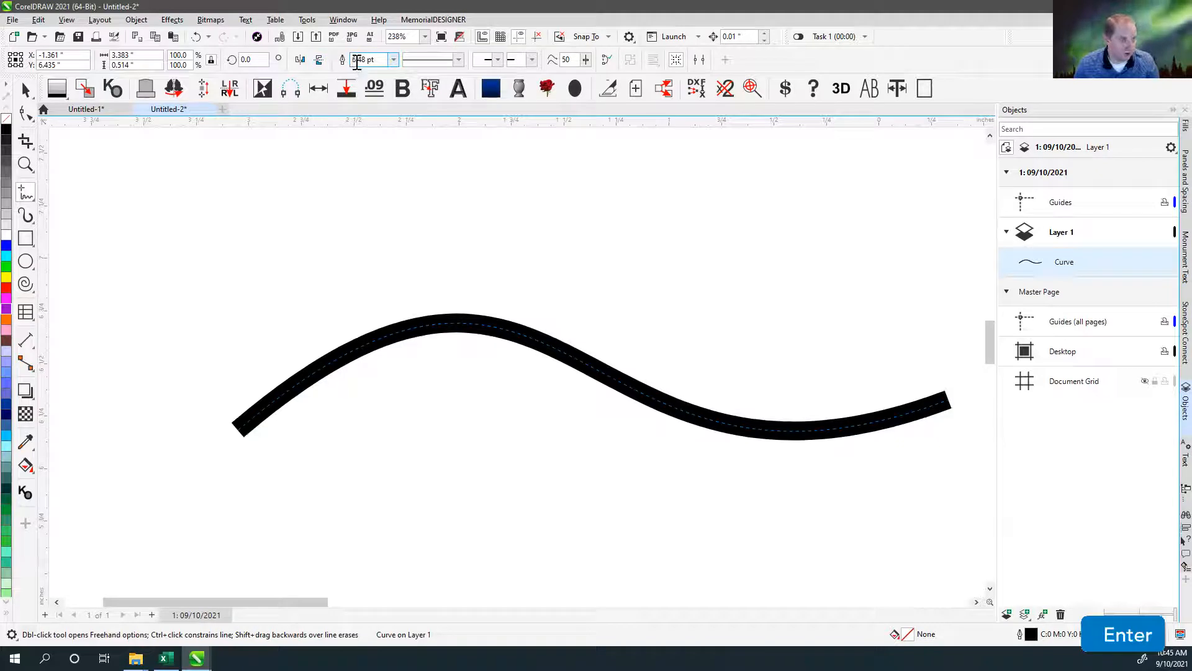
# Change the wavy curve's outline width units to inches in the Outline Pen settings.
pyautogui.scroll(-5, 441, 282)
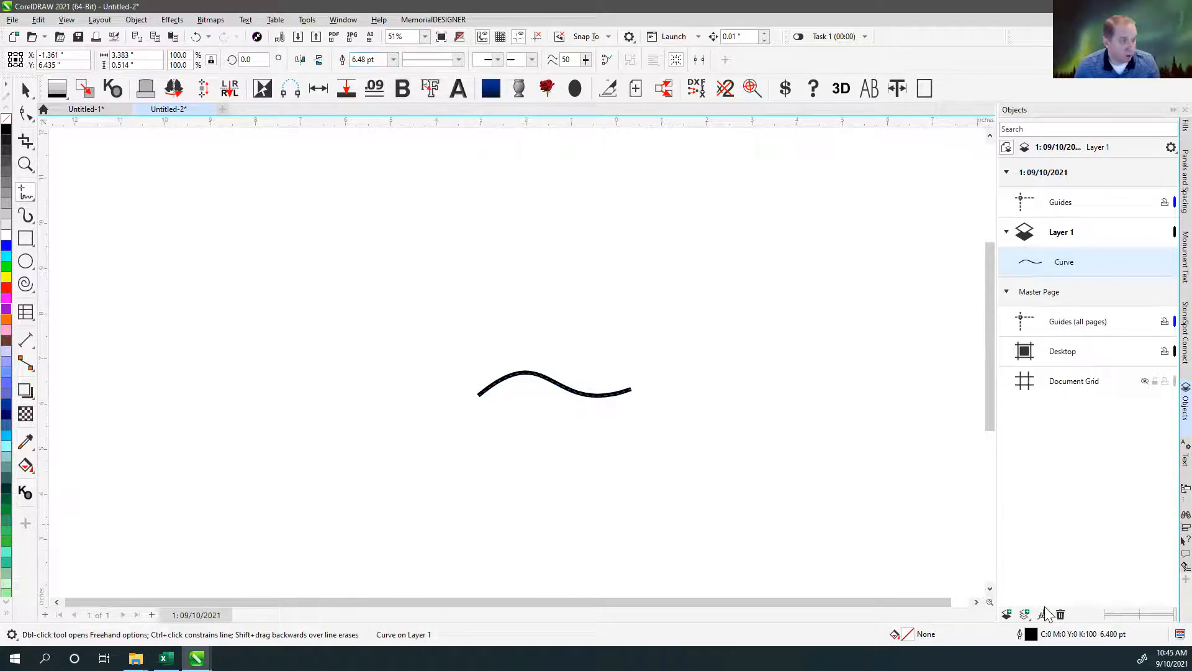
pyautogui.doubleClick(1021, 635)
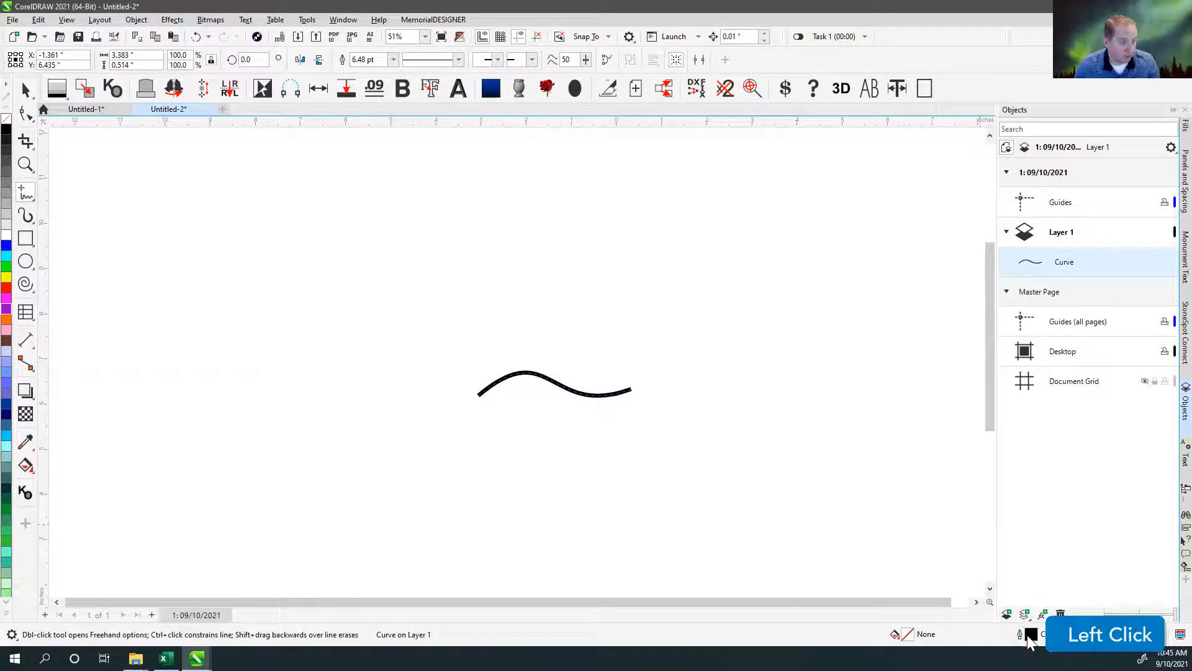
pyautogui.click(545, 282)
pyautogui.click(546, 288)
pyautogui.click(708, 415)
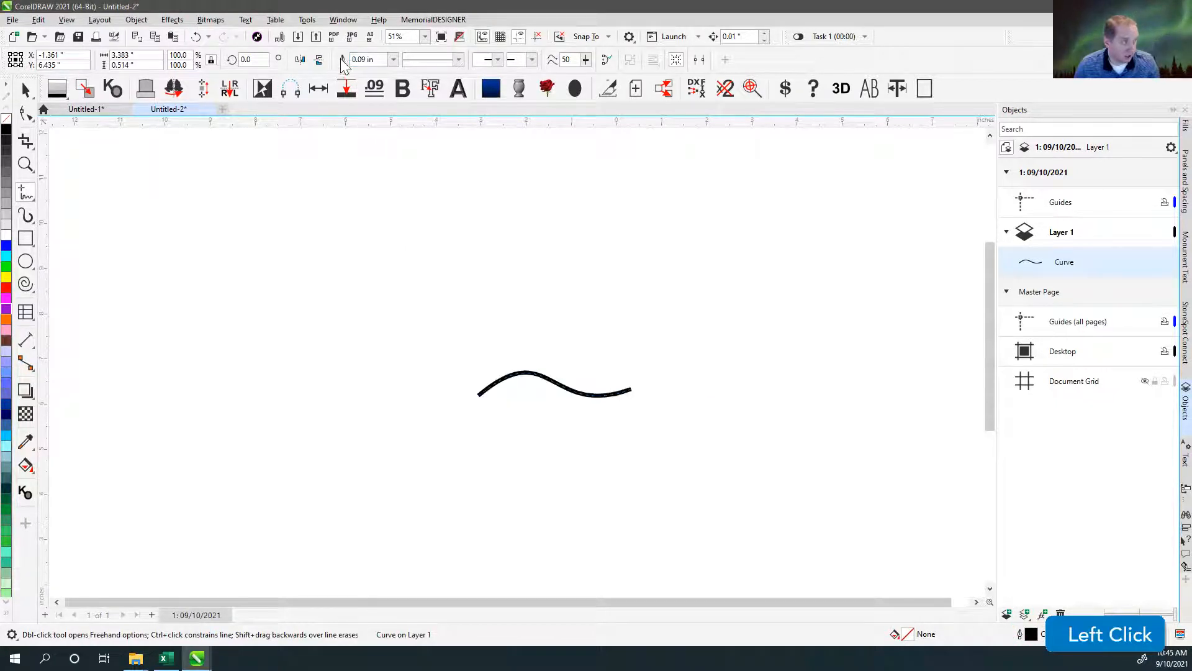
# Draw a second freehand curve about 8.4 × 4.7 in beside the thick one and check its Outline Pen width units.
pyautogui.click(25, 91)
pyautogui.click(401, 290)
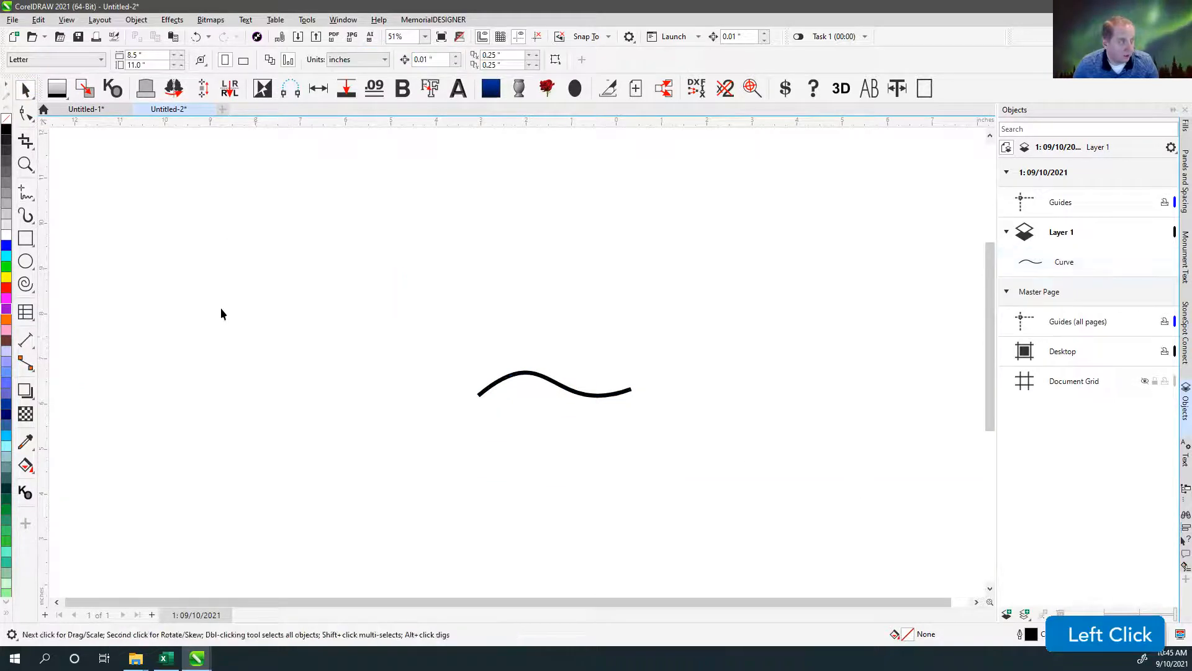
pyautogui.click(26, 195)
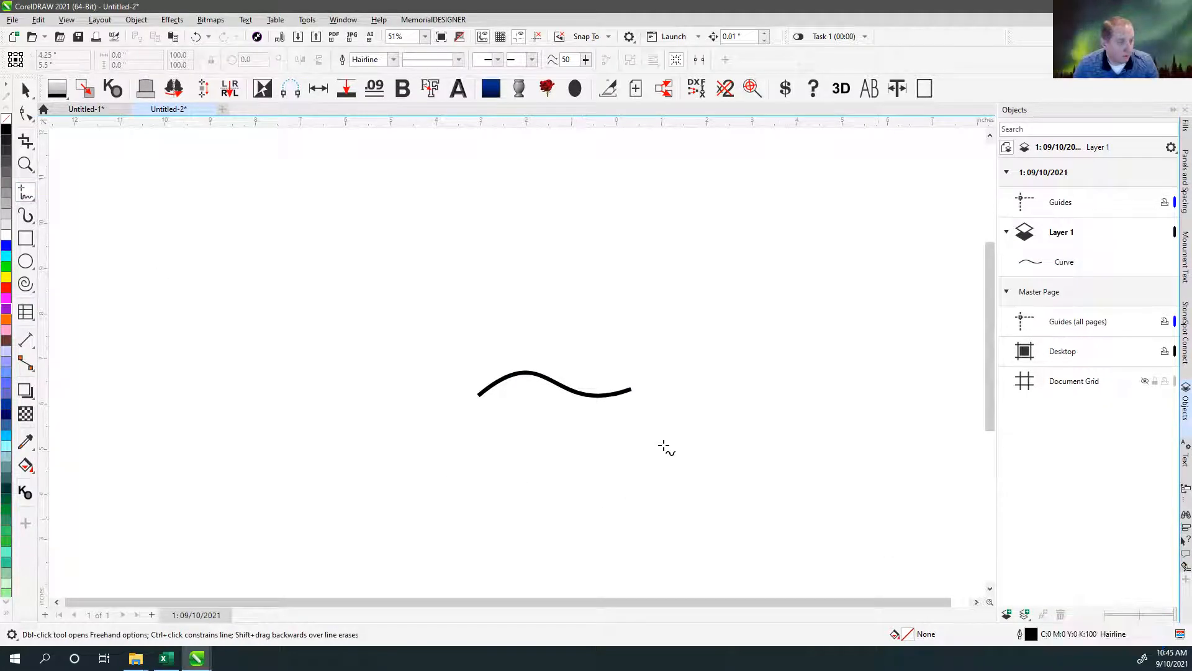
pyautogui.moveTo(239, 495)
pyautogui.mouseDown()
pyautogui.moveTo(408, 353)
pyautogui.moveTo(617, 284)
pyautogui.mouseUp()
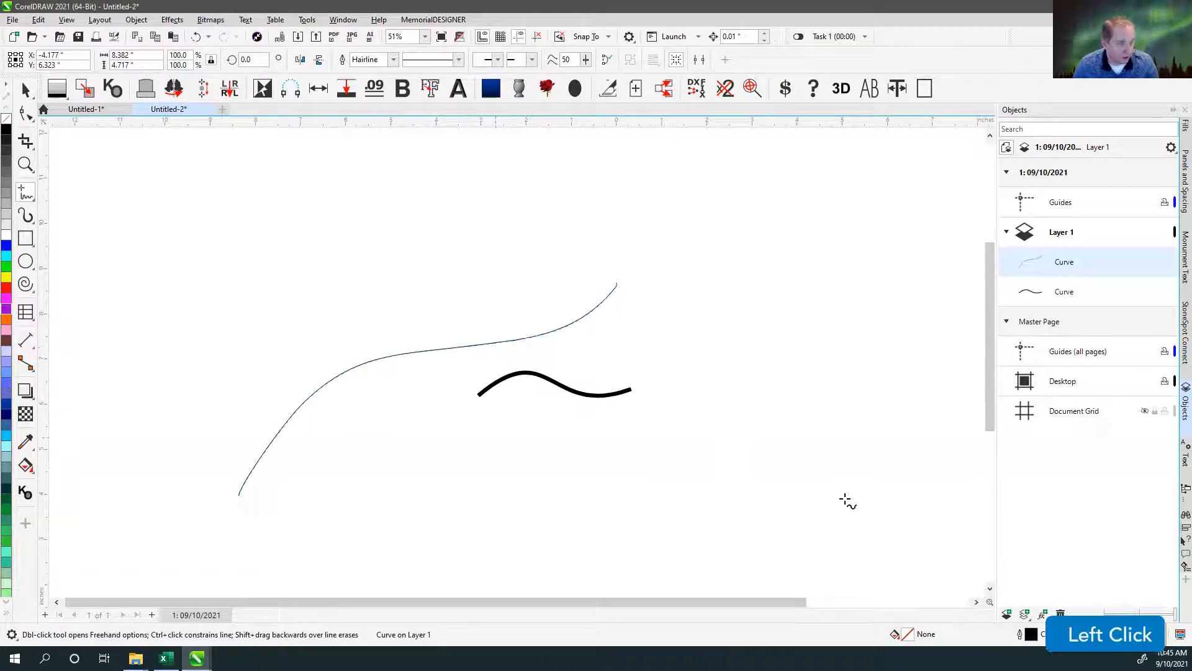
pyautogui.click(1019, 633)
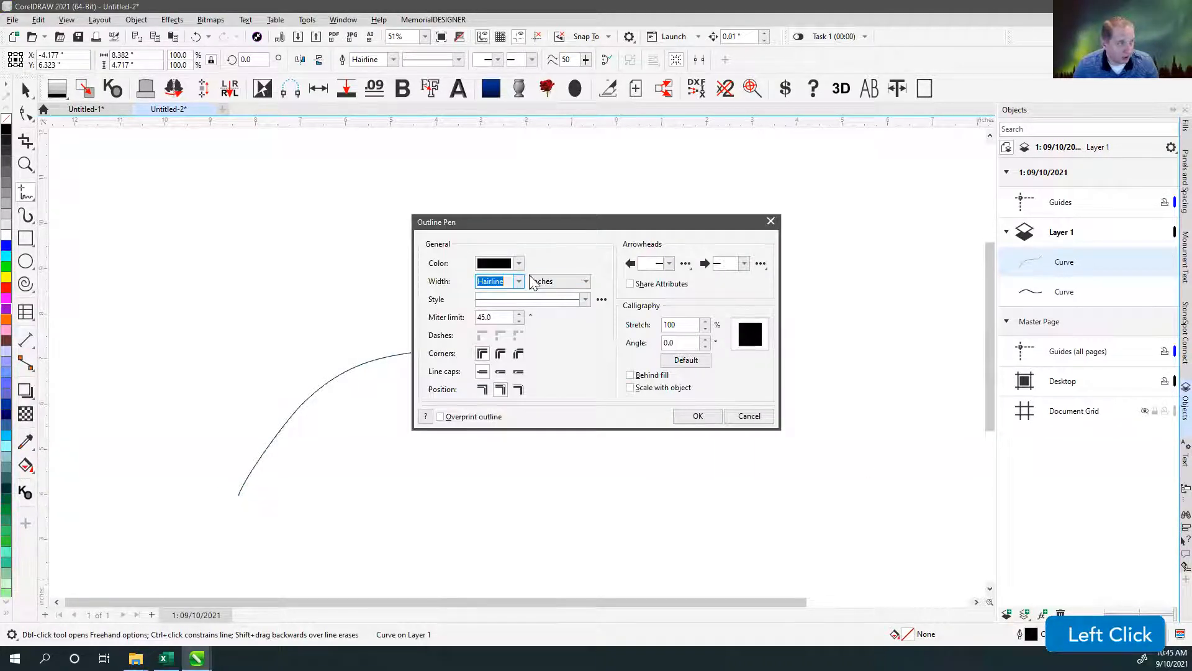
pyautogui.click(751, 417)
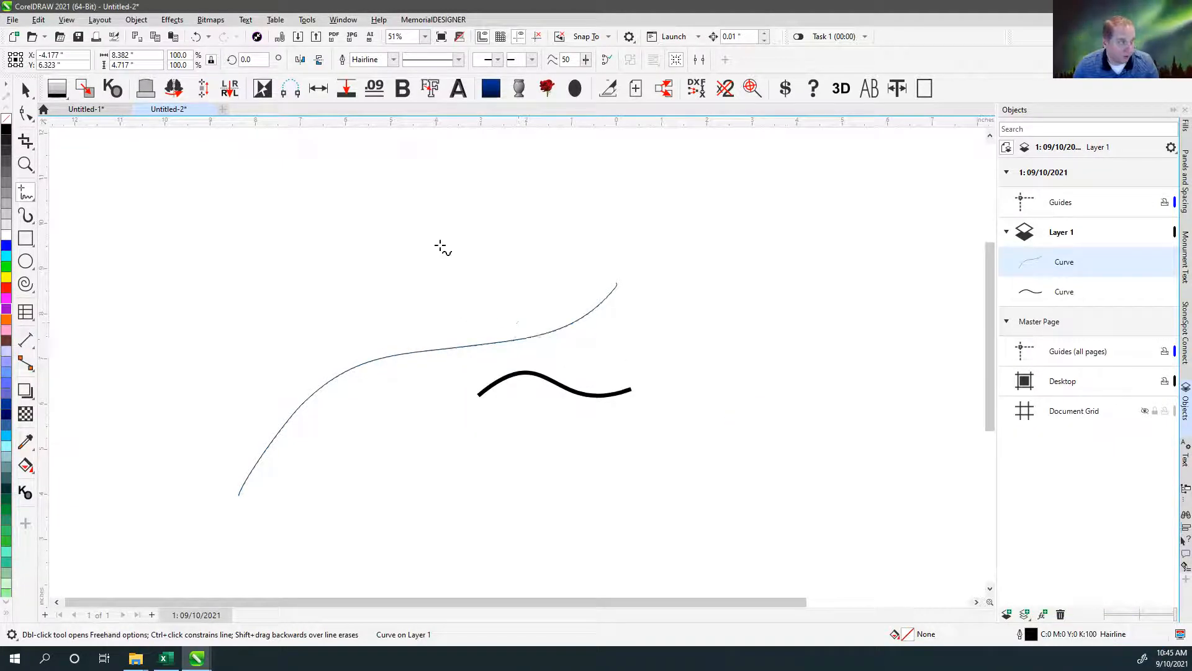
# Save all the current document options and document styles as the defaults for new documents.
pyautogui.click(308, 19)
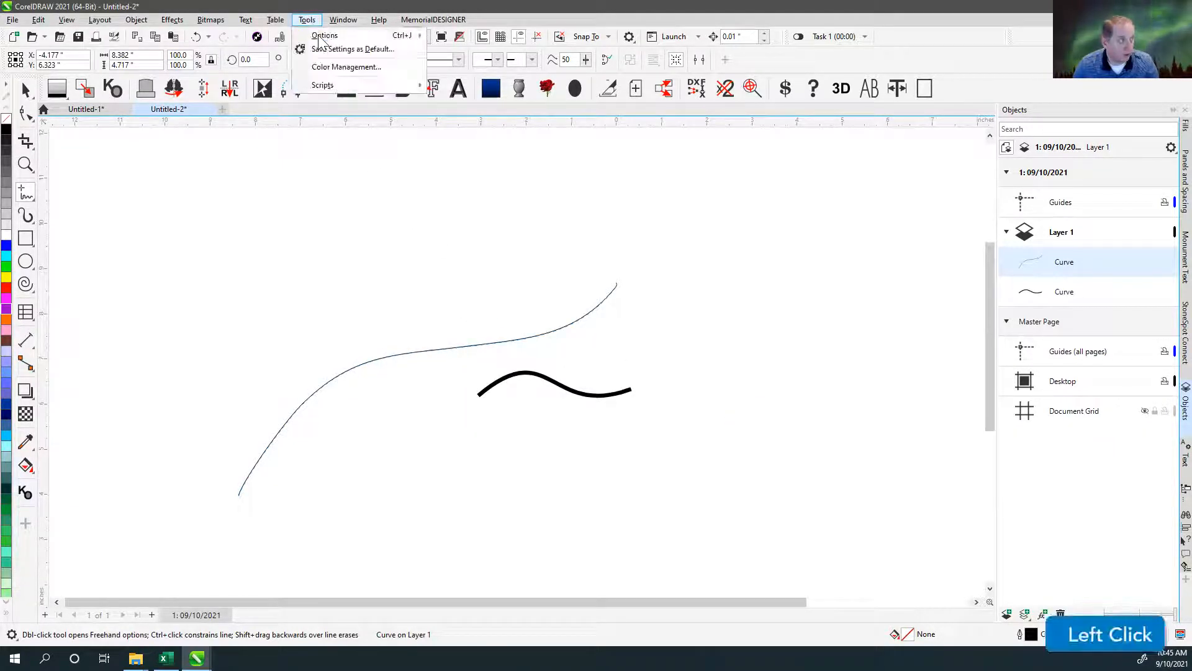
pyautogui.click(332, 50)
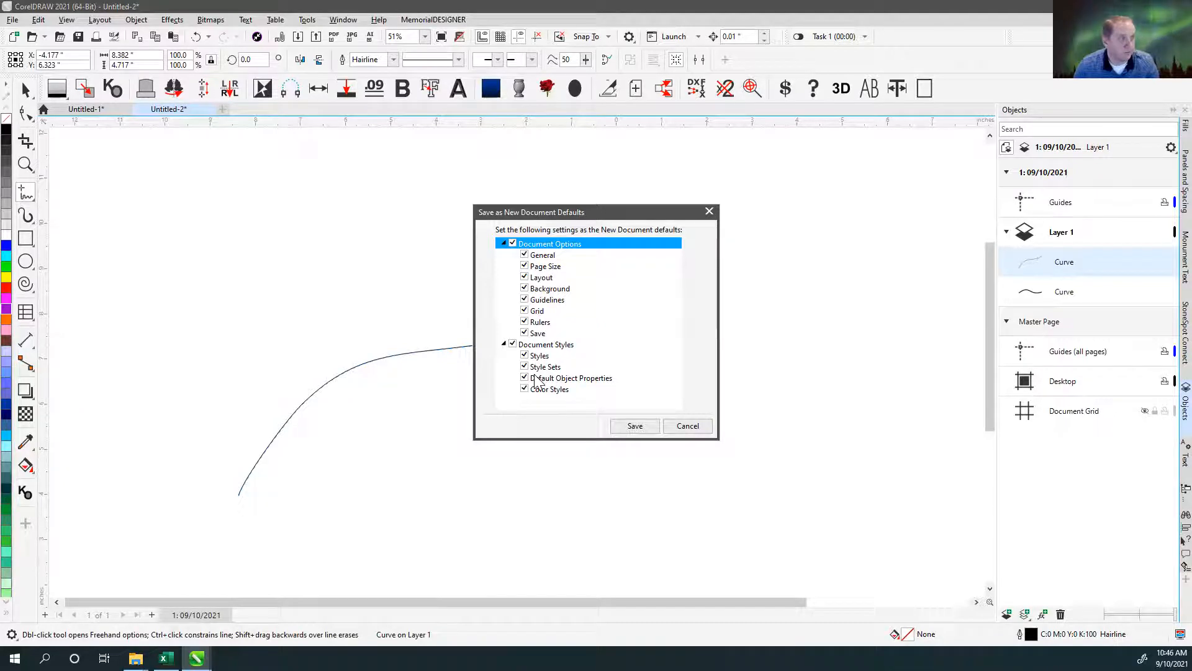
pyautogui.click(635, 427)
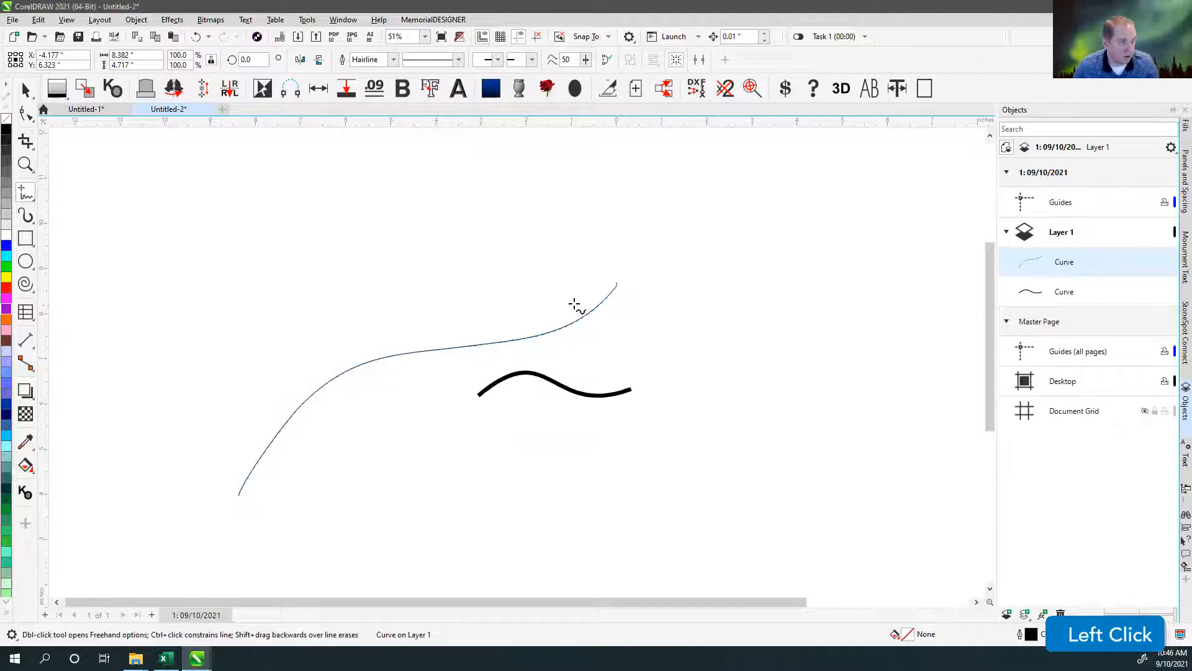
# Create a new document and draw a wavy freehand curve about 15.4 × 3.3 in plus three shorter curves crossing one another.
pyautogui.click(222, 110)
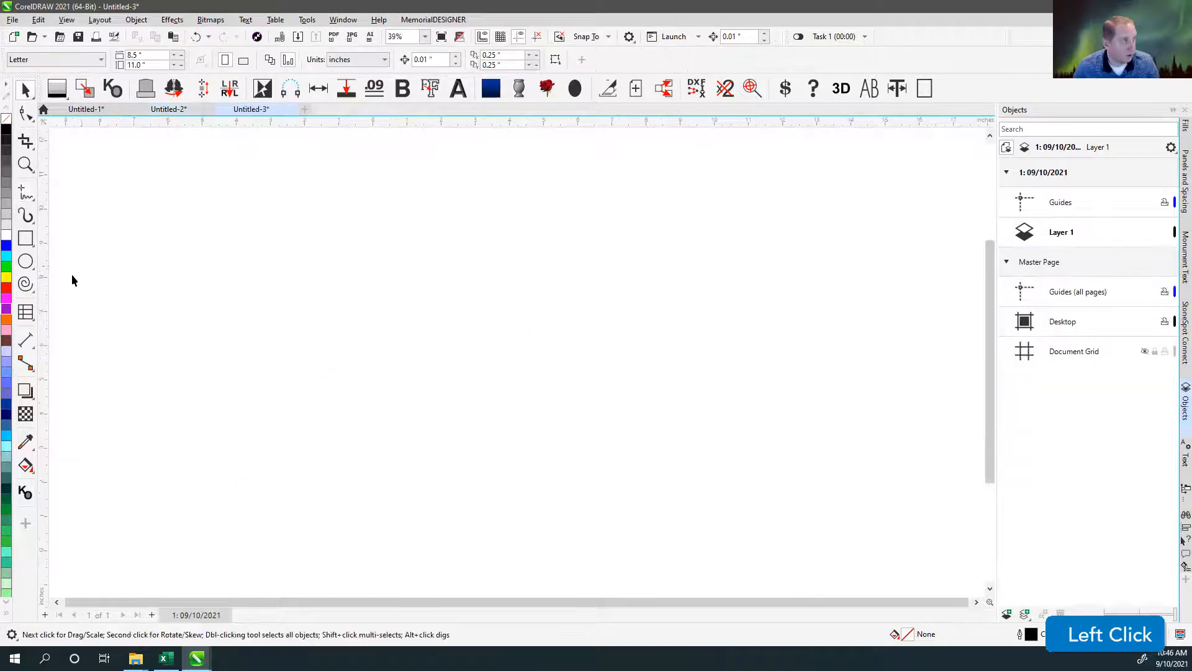
pyautogui.click(25, 193)
pyautogui.moveTo(223, 293)
pyautogui.mouseDown()
pyautogui.moveTo(479, 315)
pyautogui.moveTo(749, 252)
pyautogui.mouseUp()
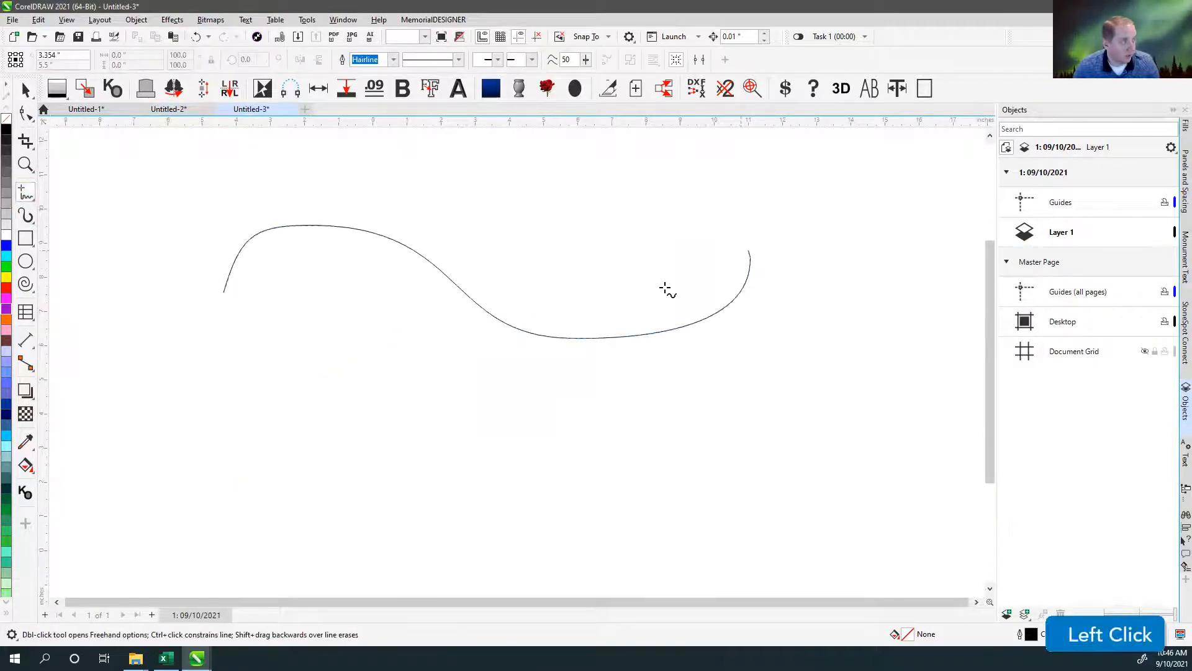
pyautogui.click(569, 235)
pyautogui.click(391, 466)
pyautogui.click(317, 322)
pyautogui.click(619, 506)
pyautogui.click(426, 175)
pyautogui.click(305, 449)
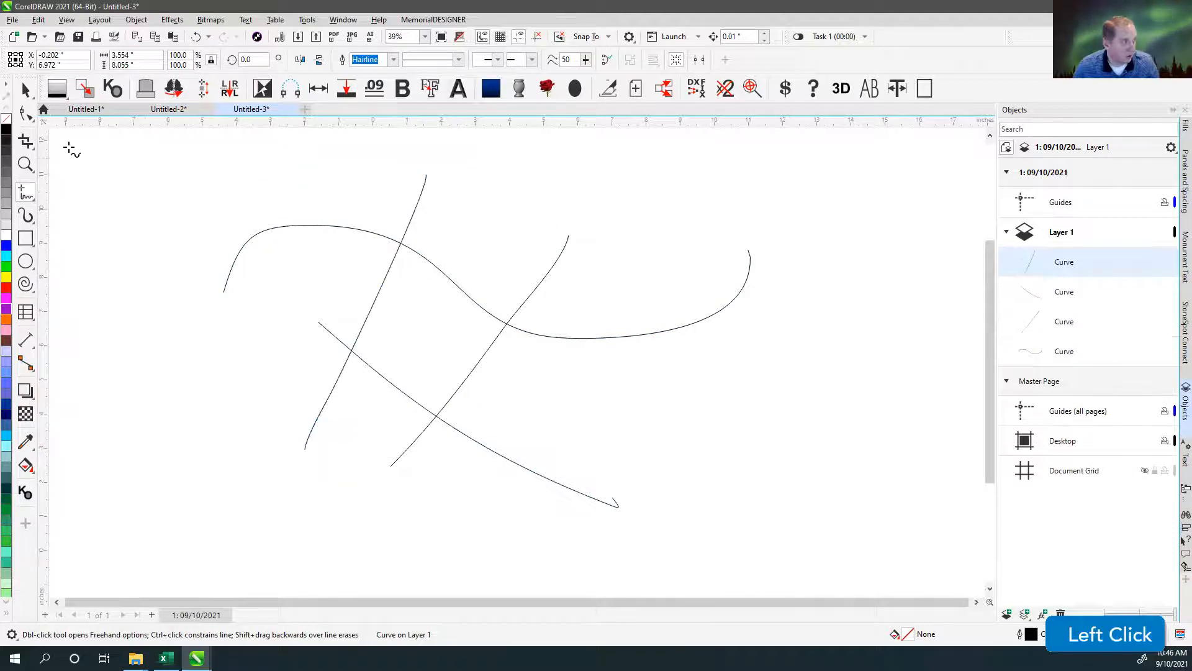
# Set the outline width of the last-drawn steep curve to 0.1 in and deselect it.
pyautogui.click(394, 59)
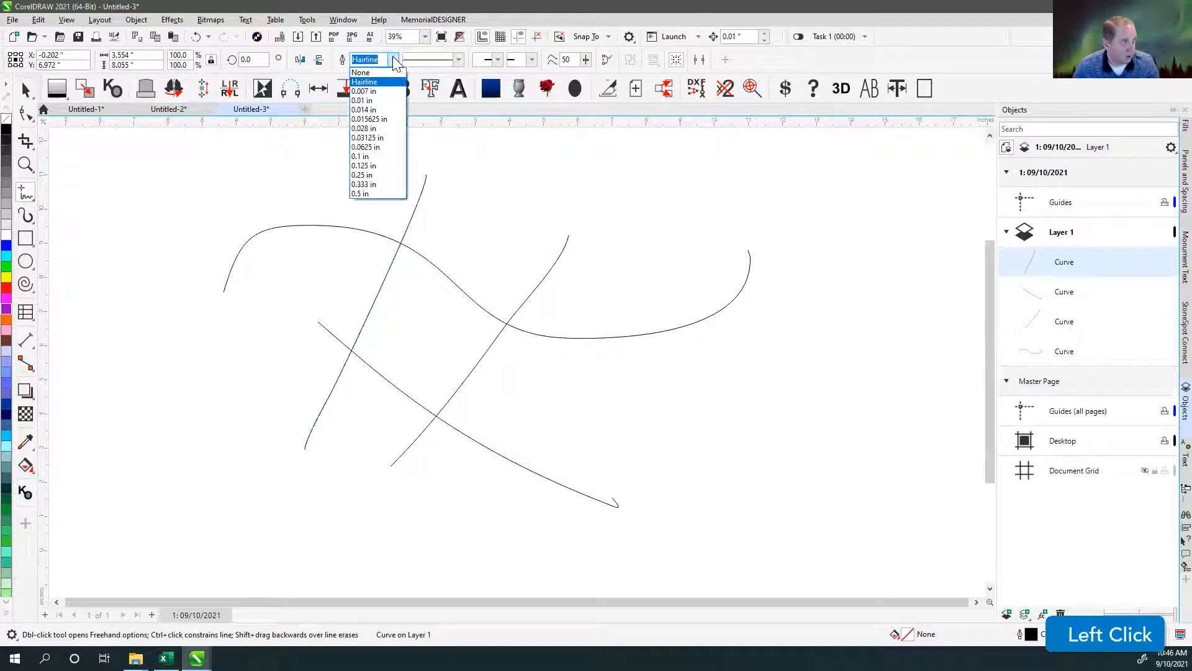
pyautogui.click(369, 158)
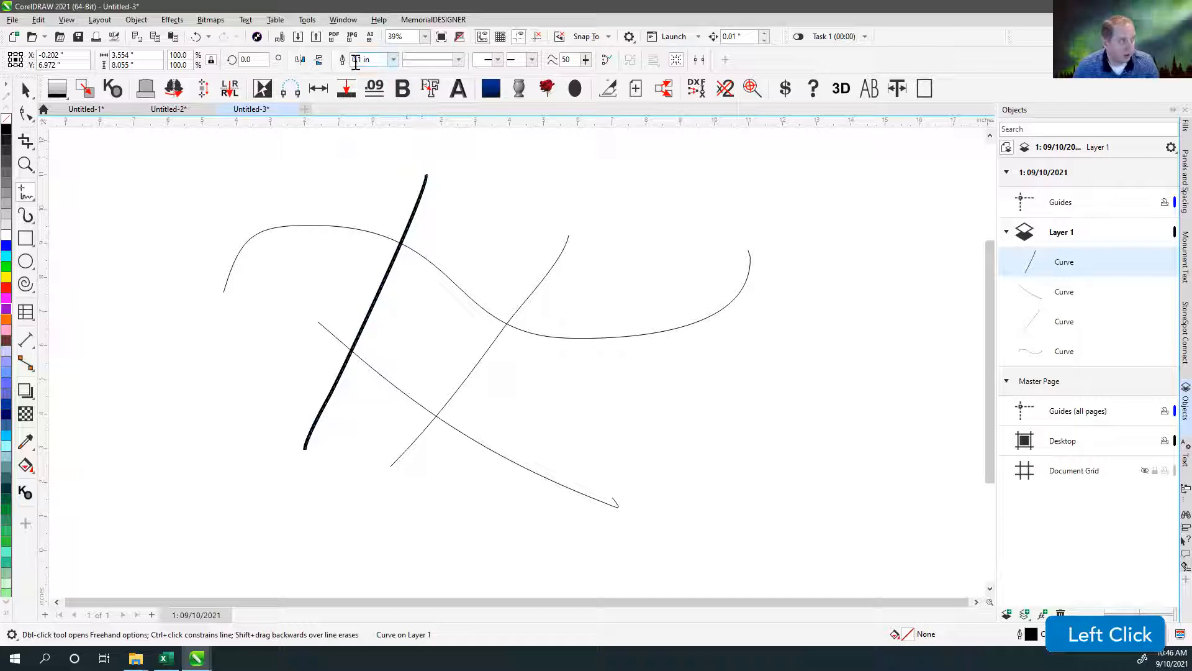
pyautogui.click(25, 90)
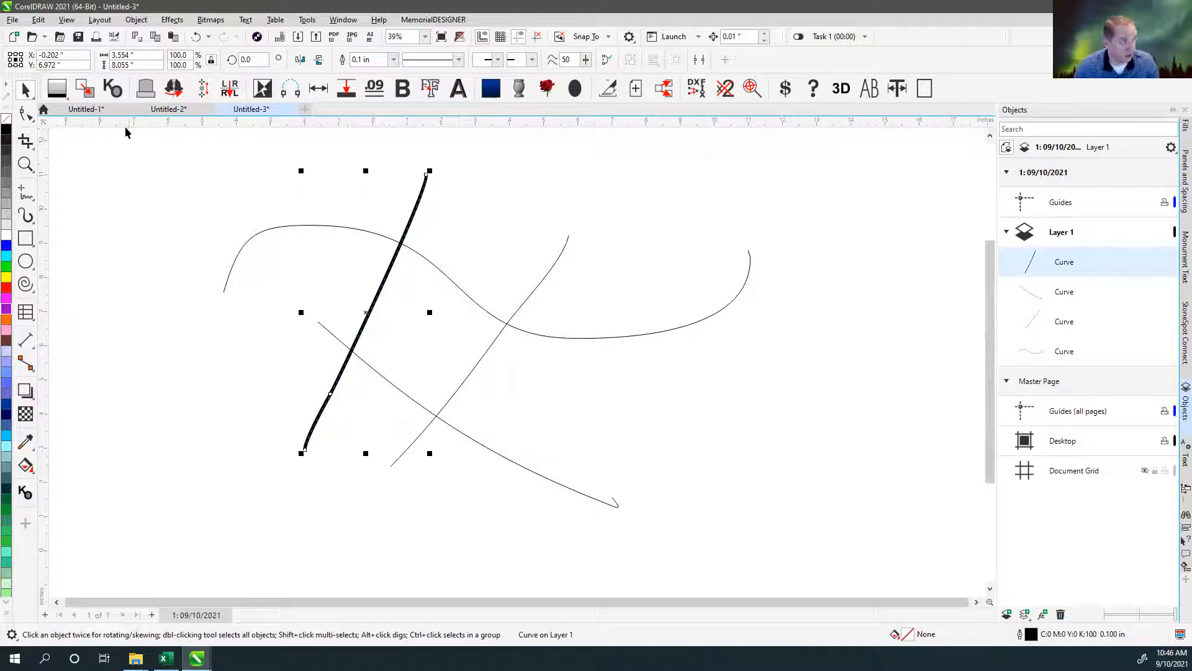
pyautogui.click(138, 180)
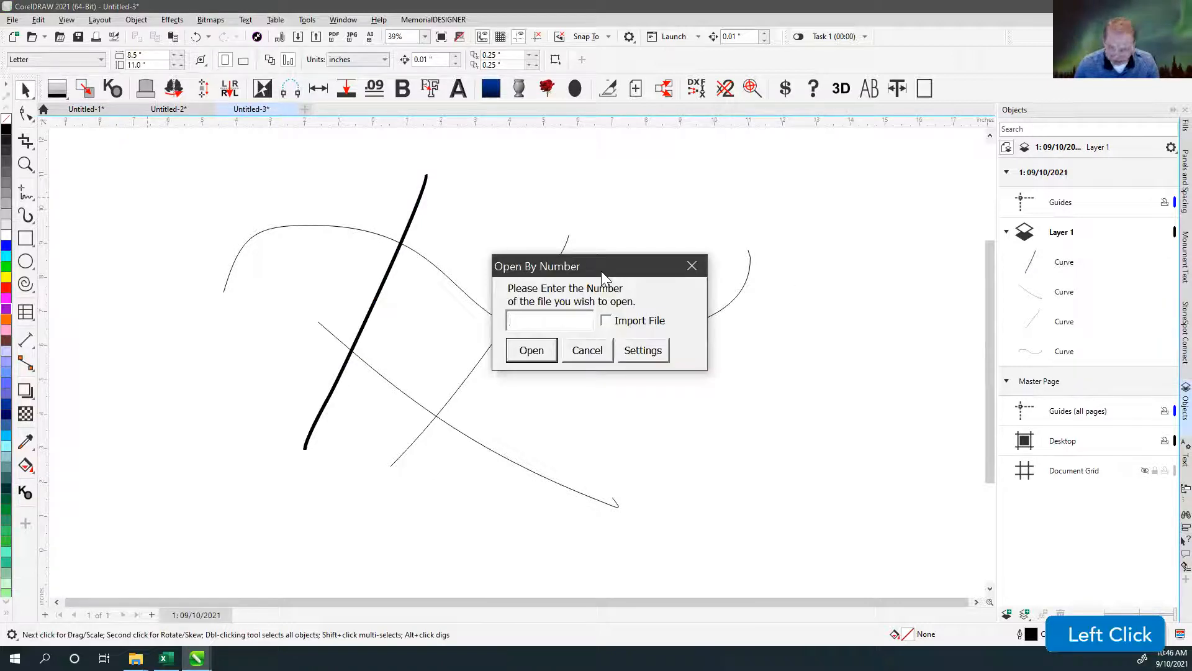
# Open design file number 348 with Open By Number.
pyautogui.write('348')
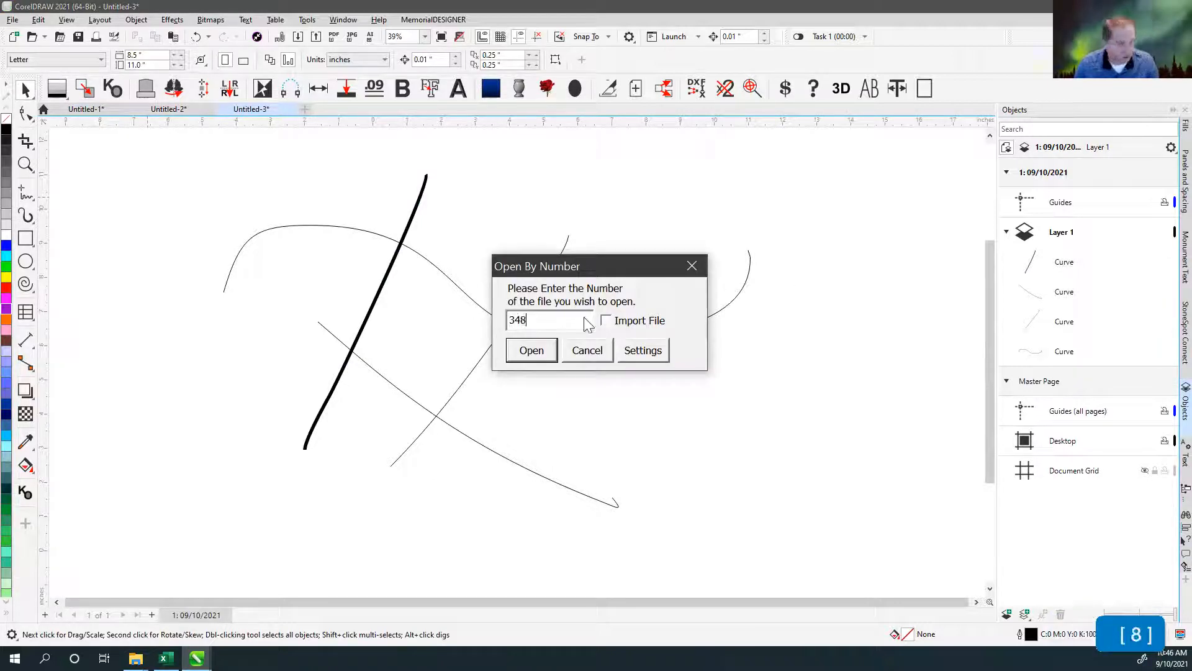
pyautogui.click(532, 350)
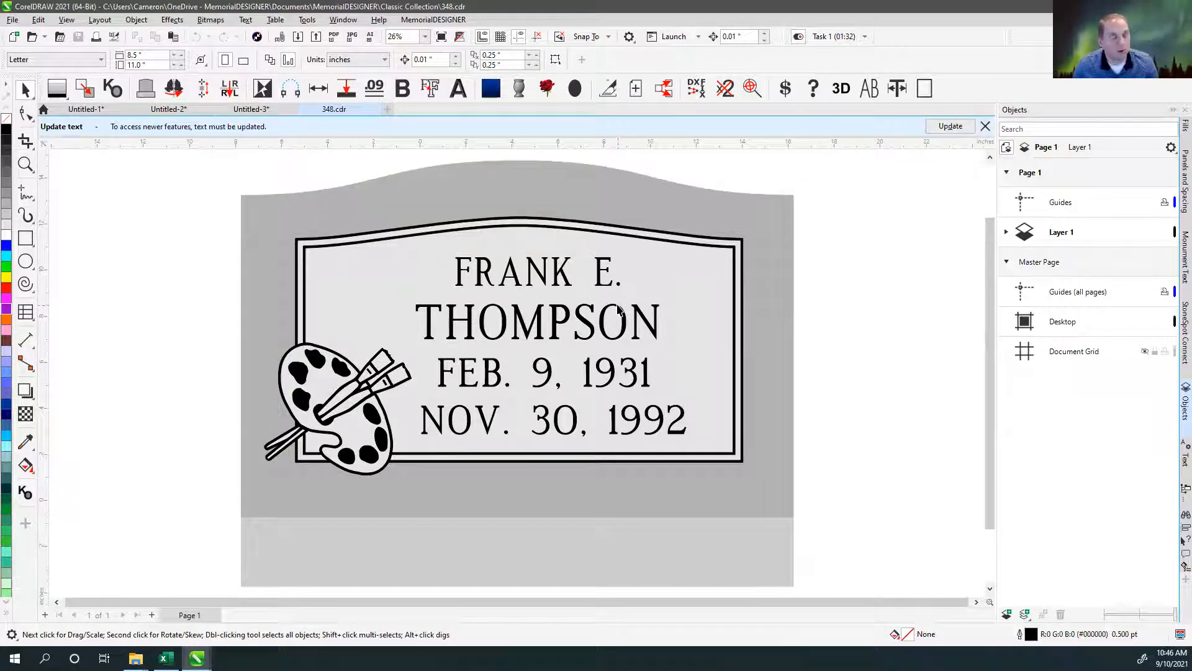
# Examine the preset outline widths and their units for the gray tablet shape of the monument.
pyautogui.click(785, 179)
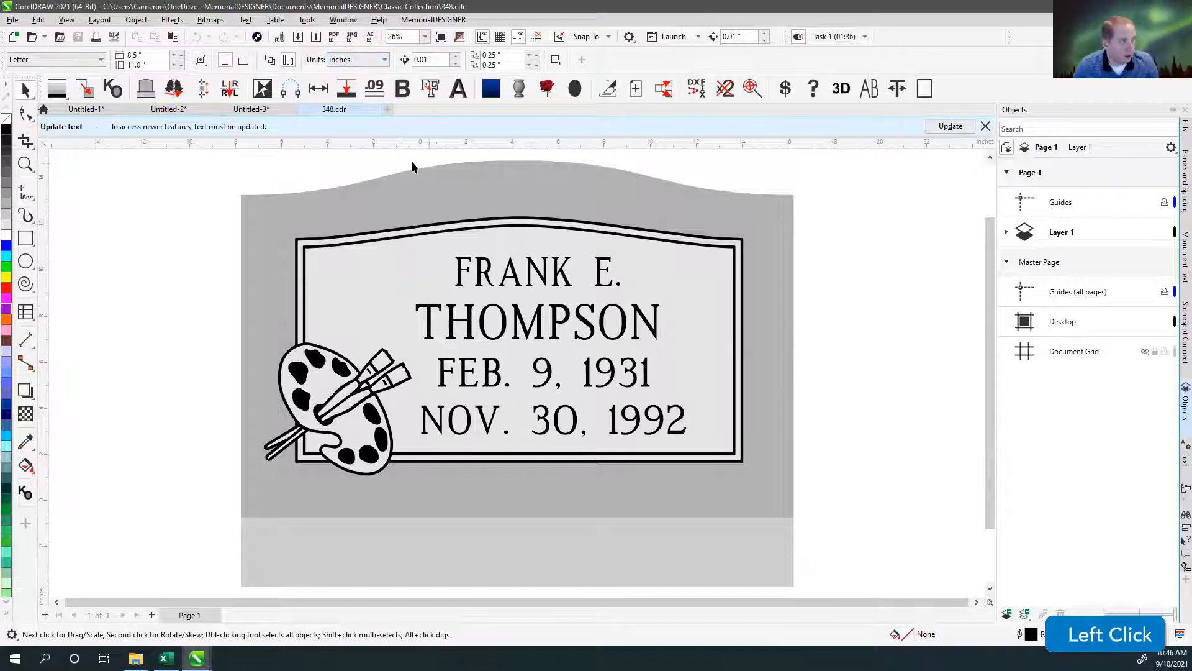
pyautogui.click(409, 195)
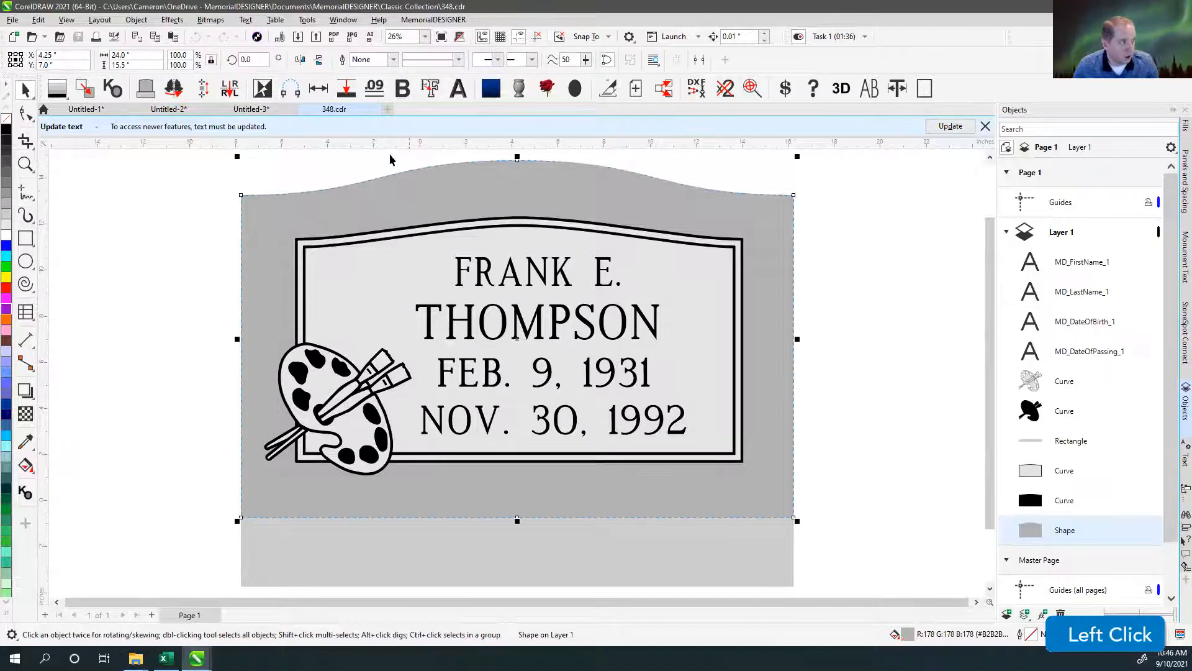
pyautogui.click(394, 60)
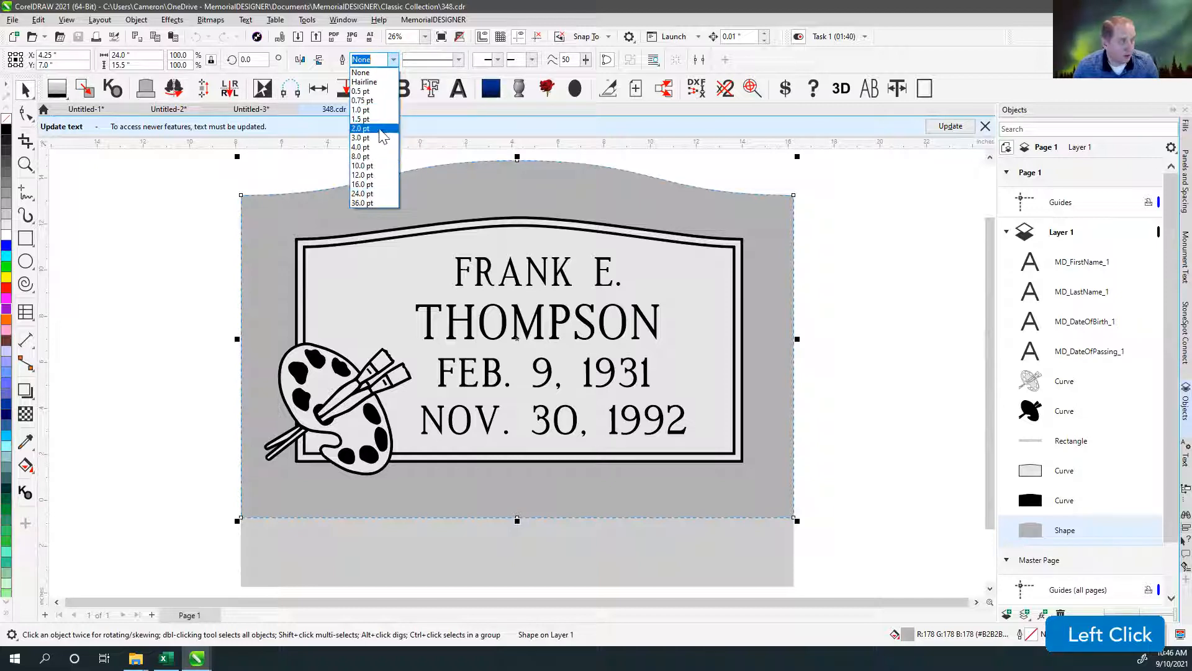
pyautogui.click(345, 147)
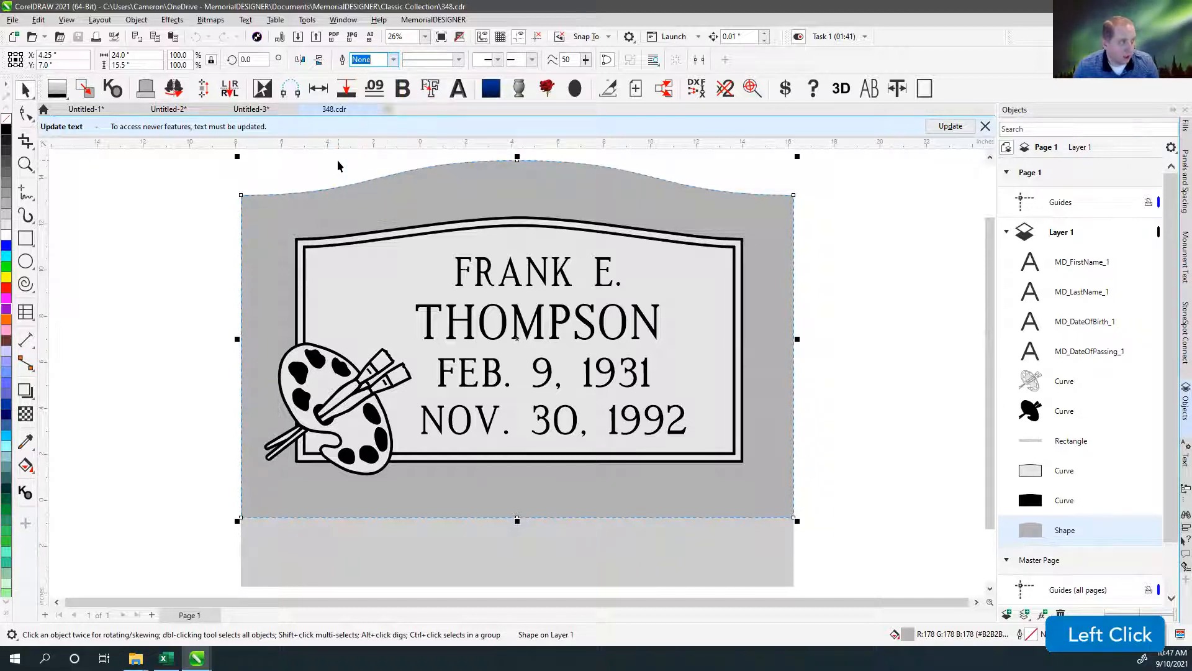
pyautogui.click(416, 161)
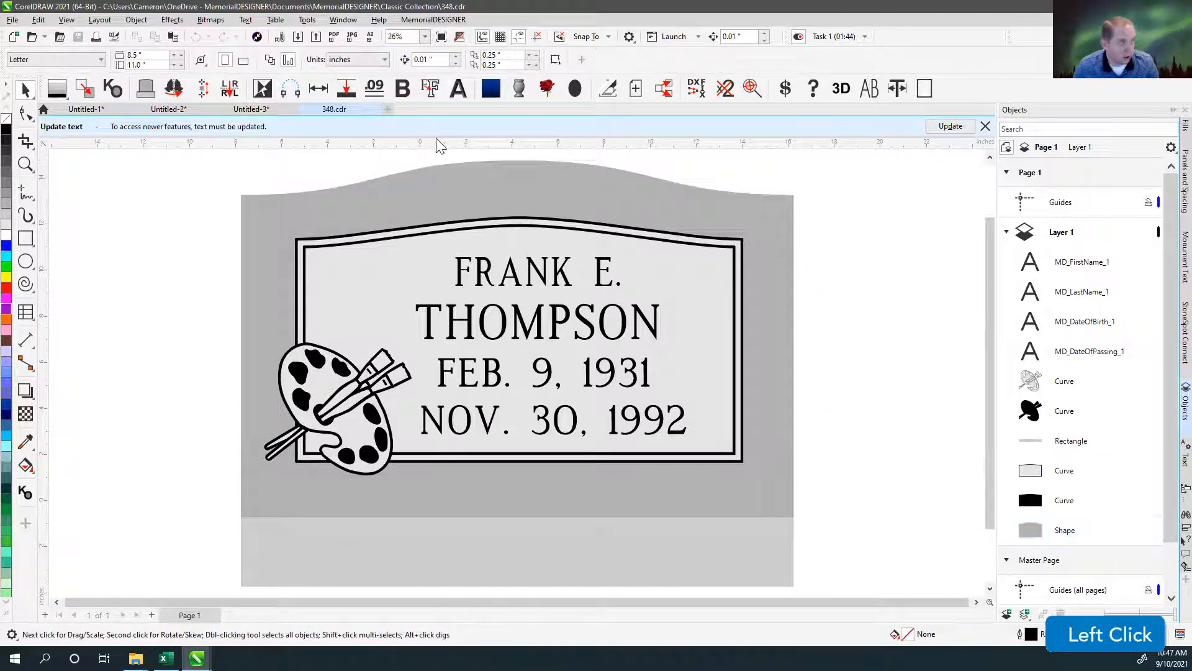
pyautogui.click(438, 59)
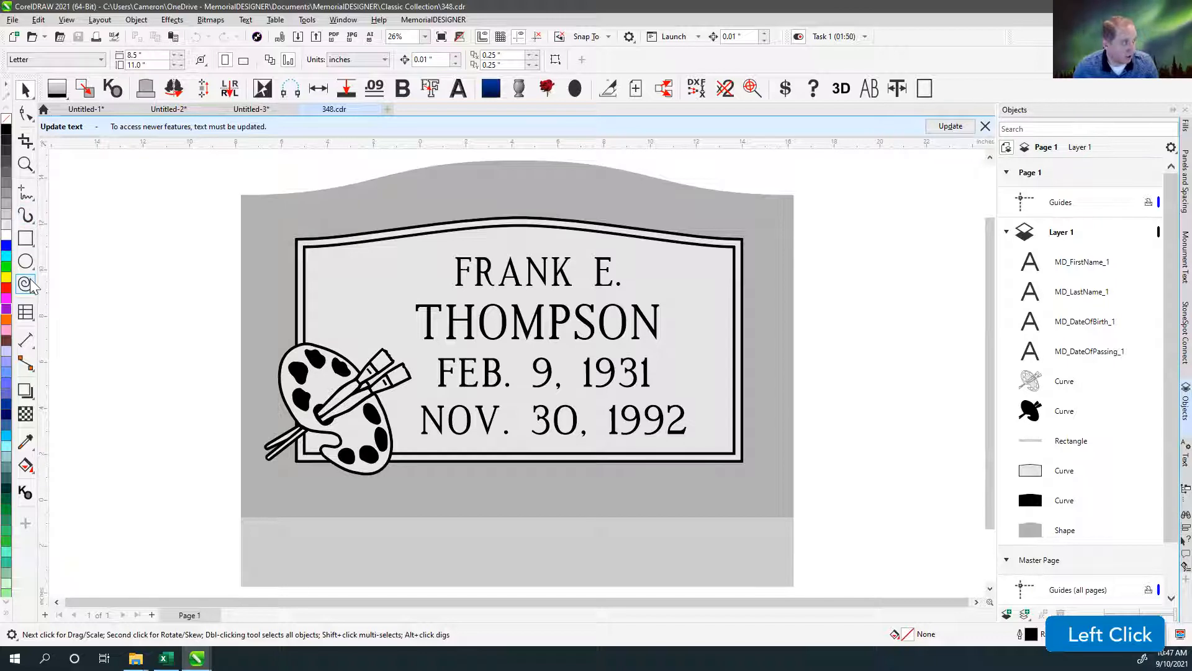
# Check the Text tool's default font and size units in 348.cdr, and return to the Pick tool.
pyautogui.click(32, 286)
pyautogui.click(33, 318)
pyautogui.click(66, 319)
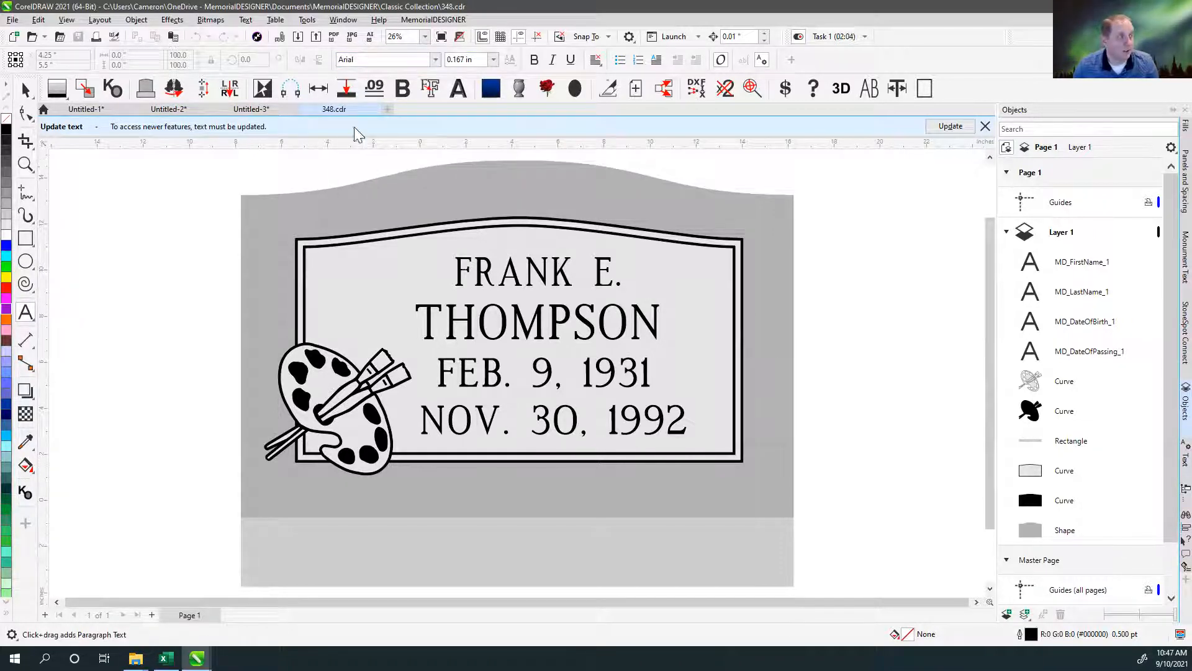
pyautogui.click(24, 90)
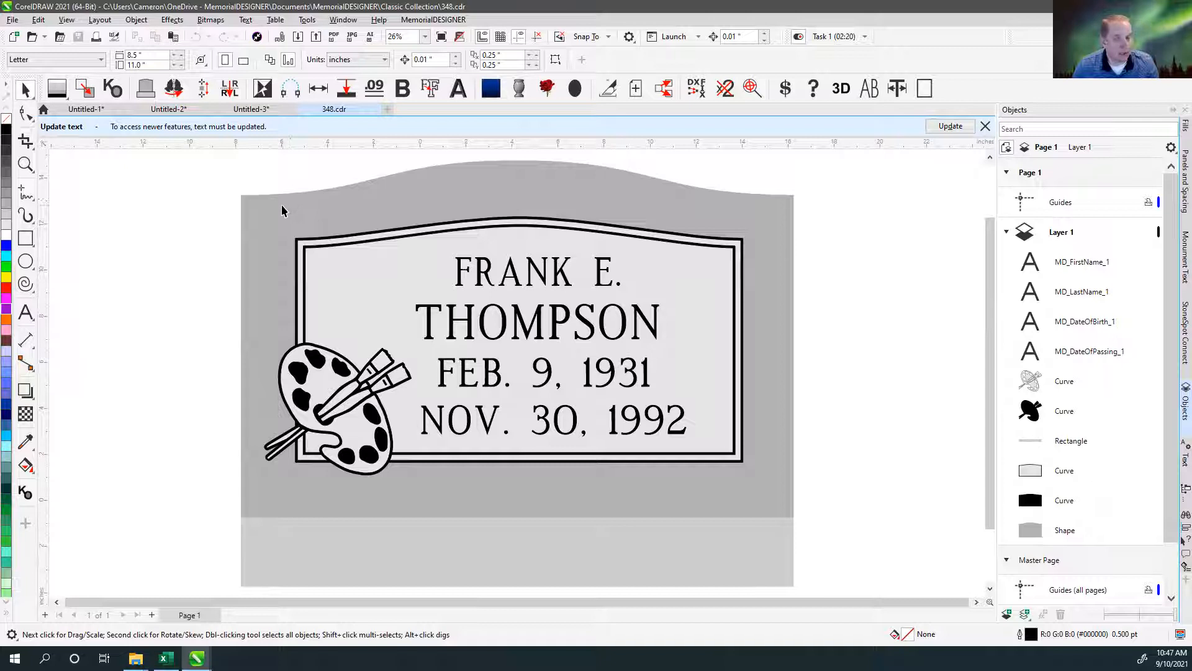
# Return to the Untitled-3 document and check the outline width of its long wavy curve.
pyautogui.click(249, 108)
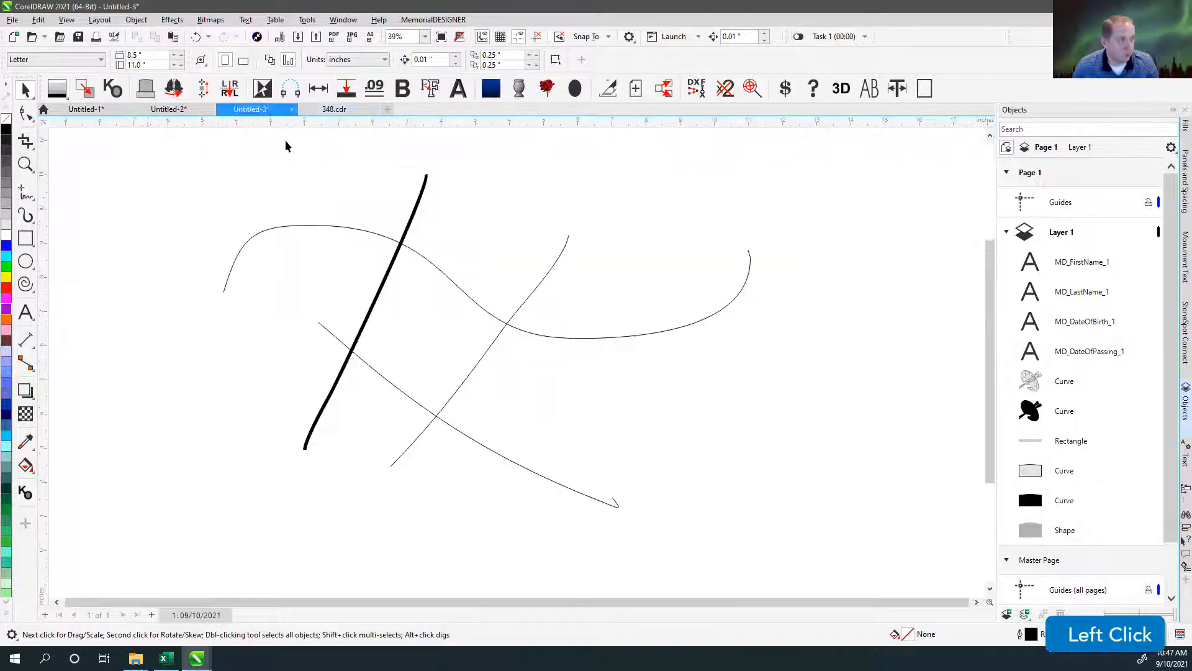
pyautogui.click(428, 258)
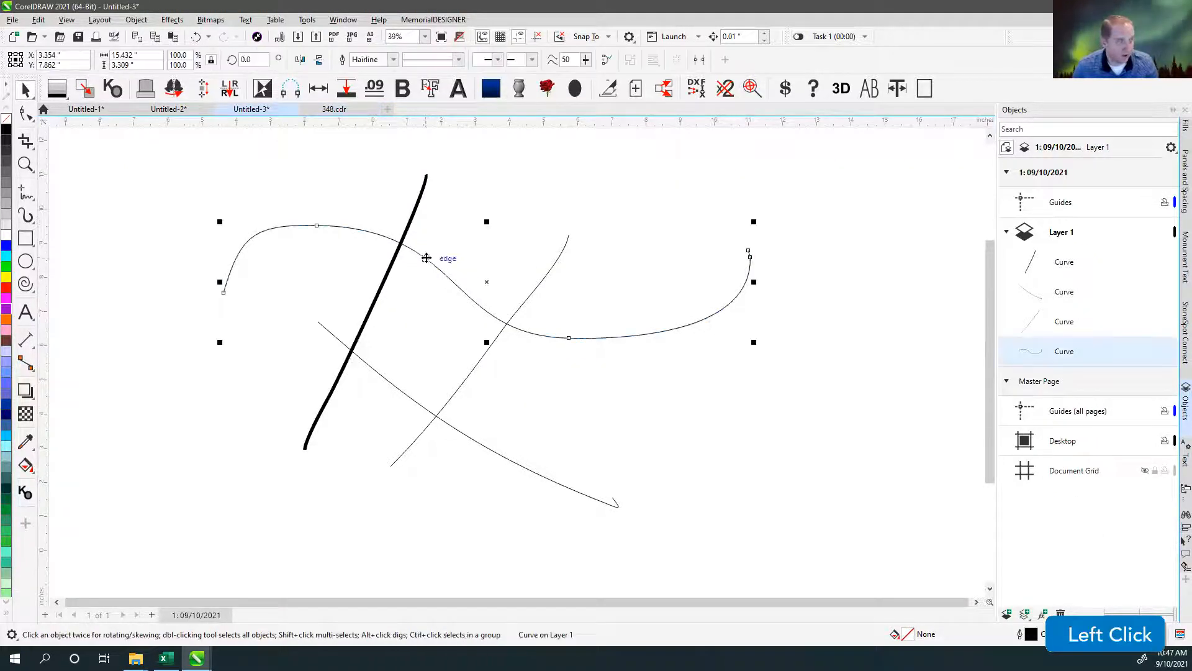
pyautogui.click(307, 20)
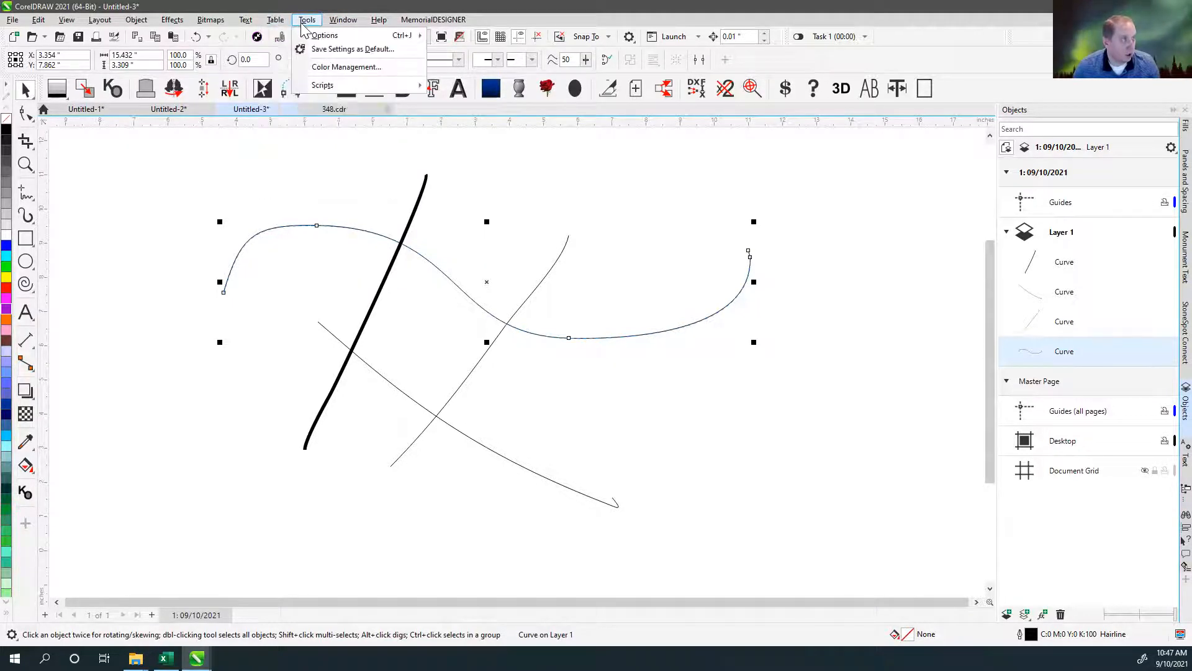
pyautogui.click(297, 157)
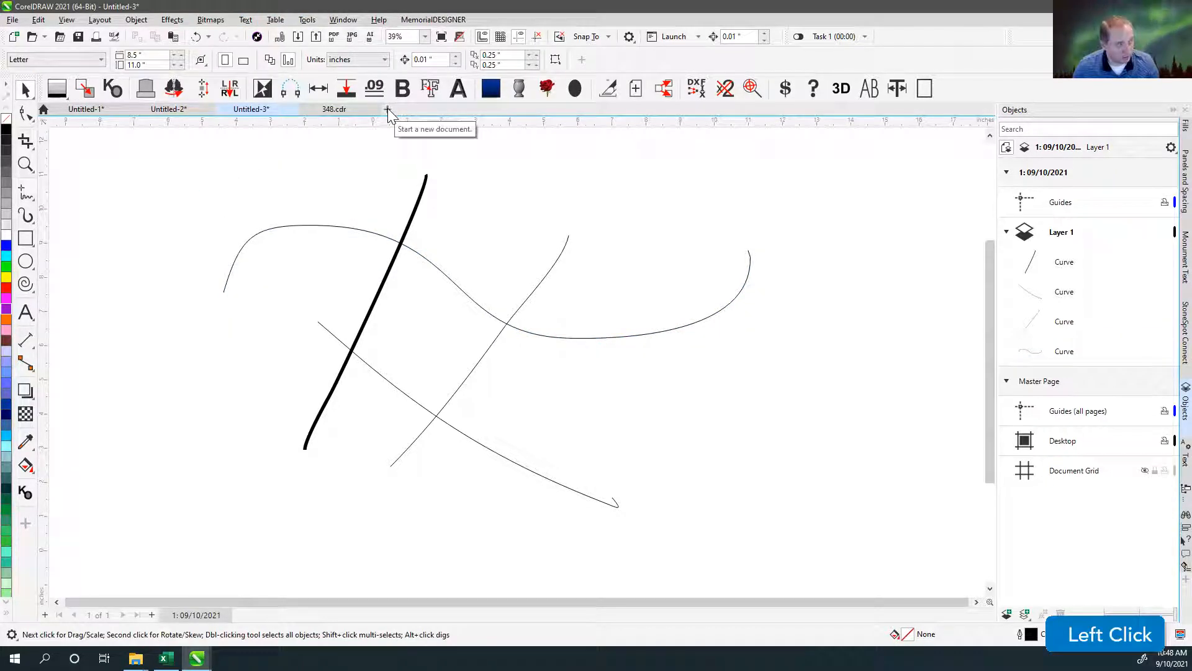
# Switch to 348.cdr and set the Text tool's default font to MDRoman for both artistic and paragraph text.
pyautogui.click(335, 111)
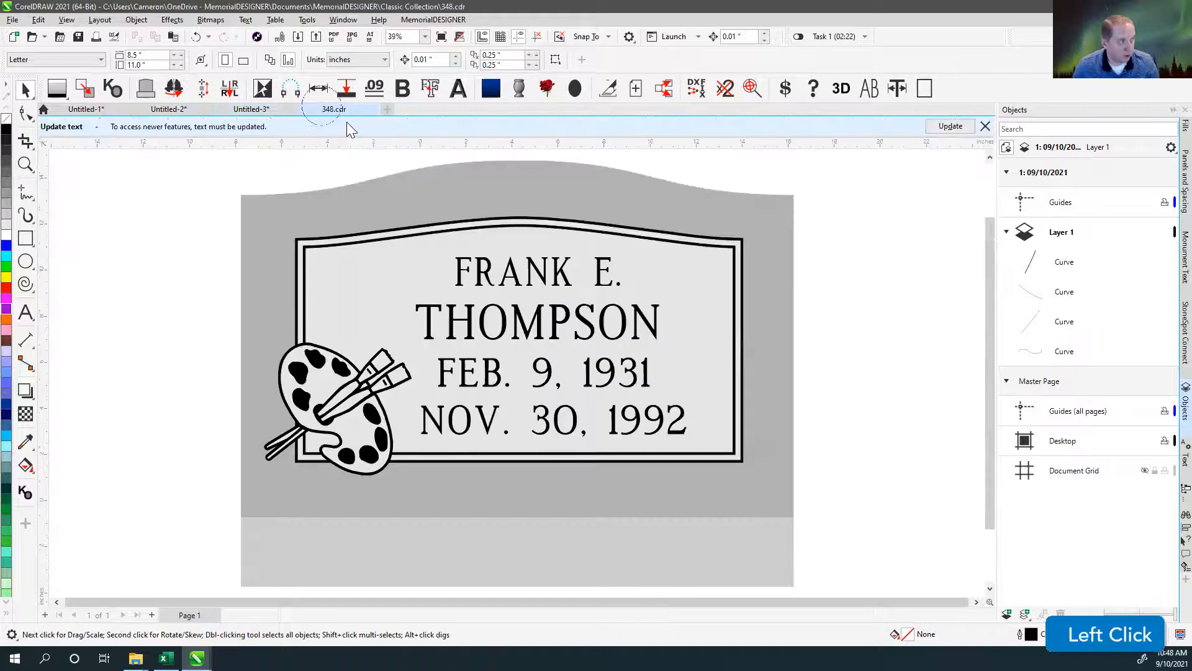
pyautogui.click(25, 312)
pyautogui.click(381, 59)
pyautogui.write('D')
pyautogui.press('BackSpace')
pyautogui.write('MDRoman')
pyautogui.press('Return')
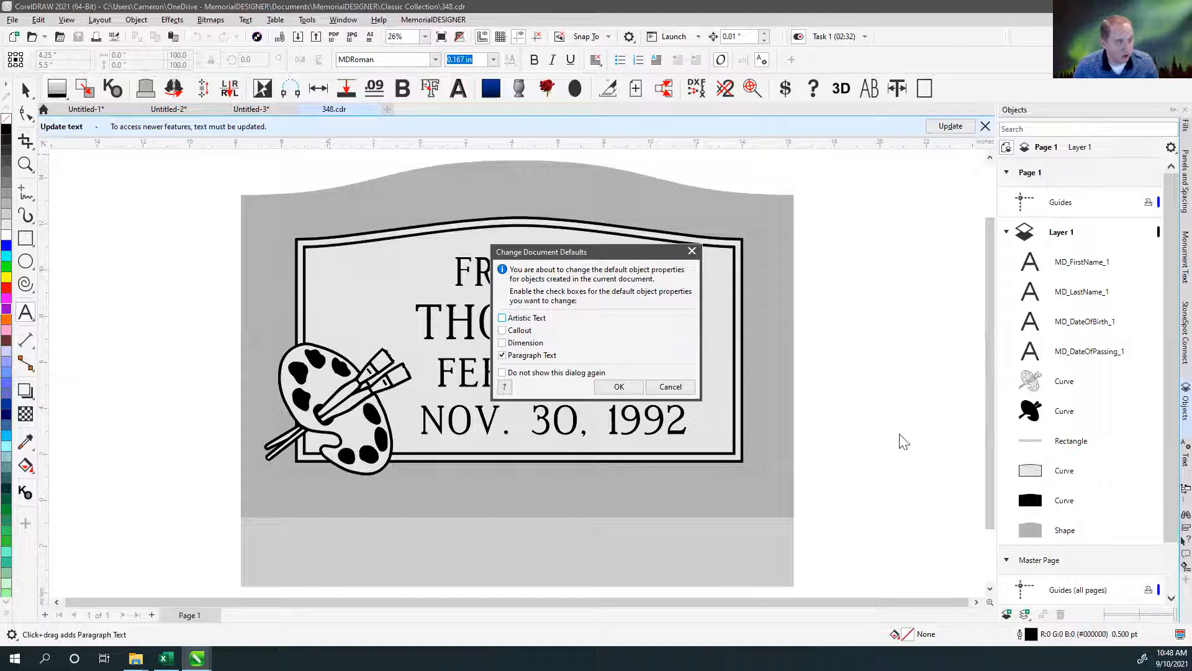
pyautogui.click(502, 318)
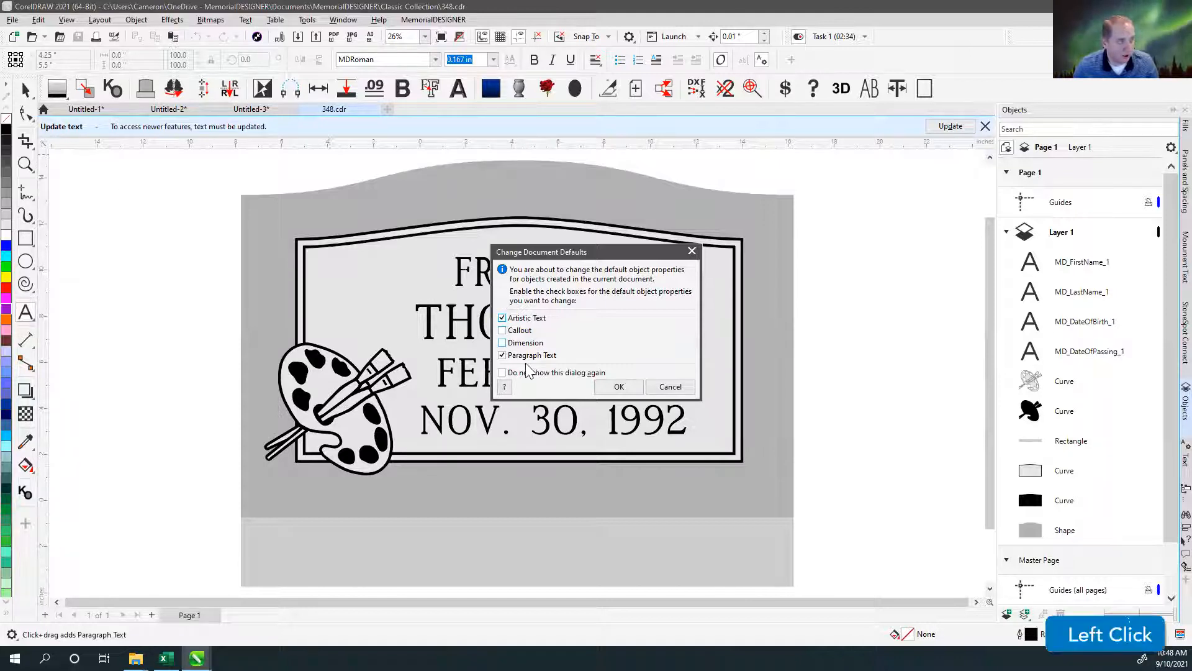
pyautogui.click(619, 387)
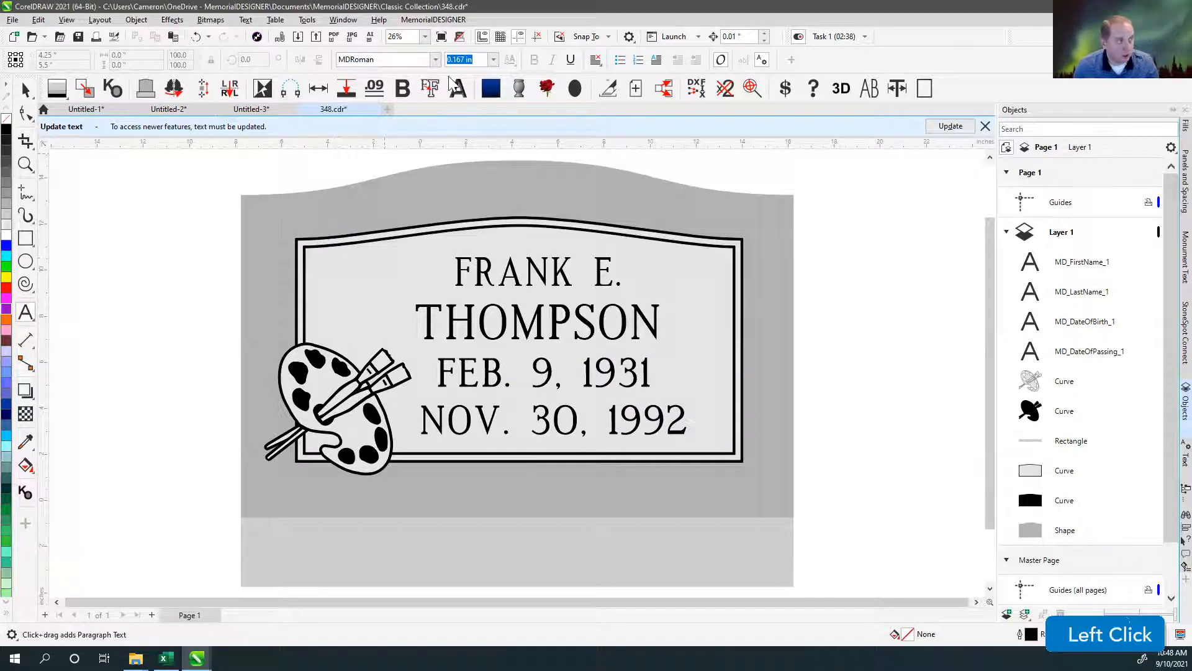
# Set the default text size to 1 inch for both artistic and paragraph text in 348.cdr.
pyautogui.moveTo(481, 60); pyautogui.dragTo(396, 71)
pyautogui.write('1')
pyautogui.press('Return')
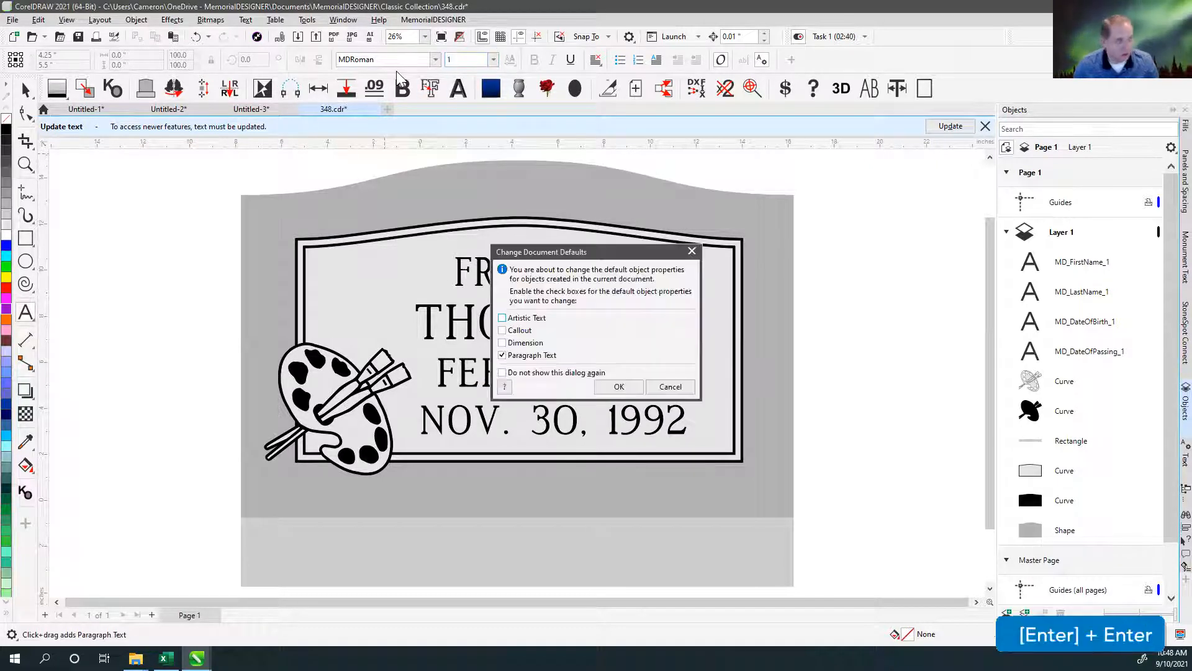
pyautogui.click(503, 319)
pyautogui.click(619, 386)
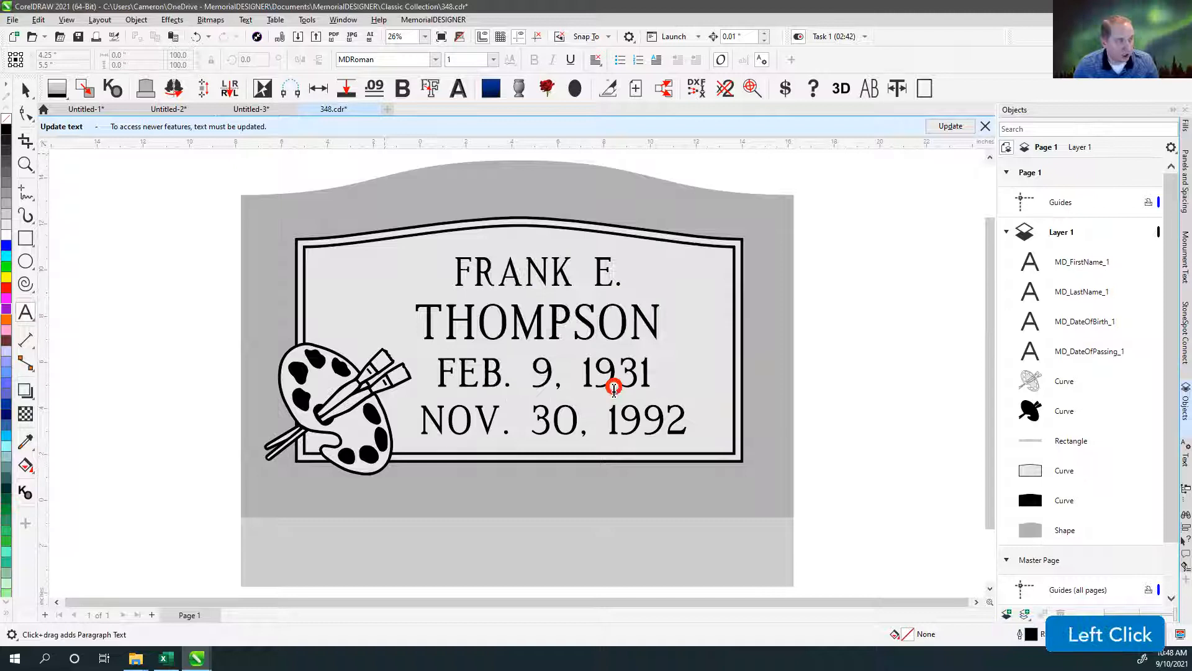
# In Object Styles, set the paragraph alignment of the default Artistic Text properties to center.
pyautogui.click(320, 19)
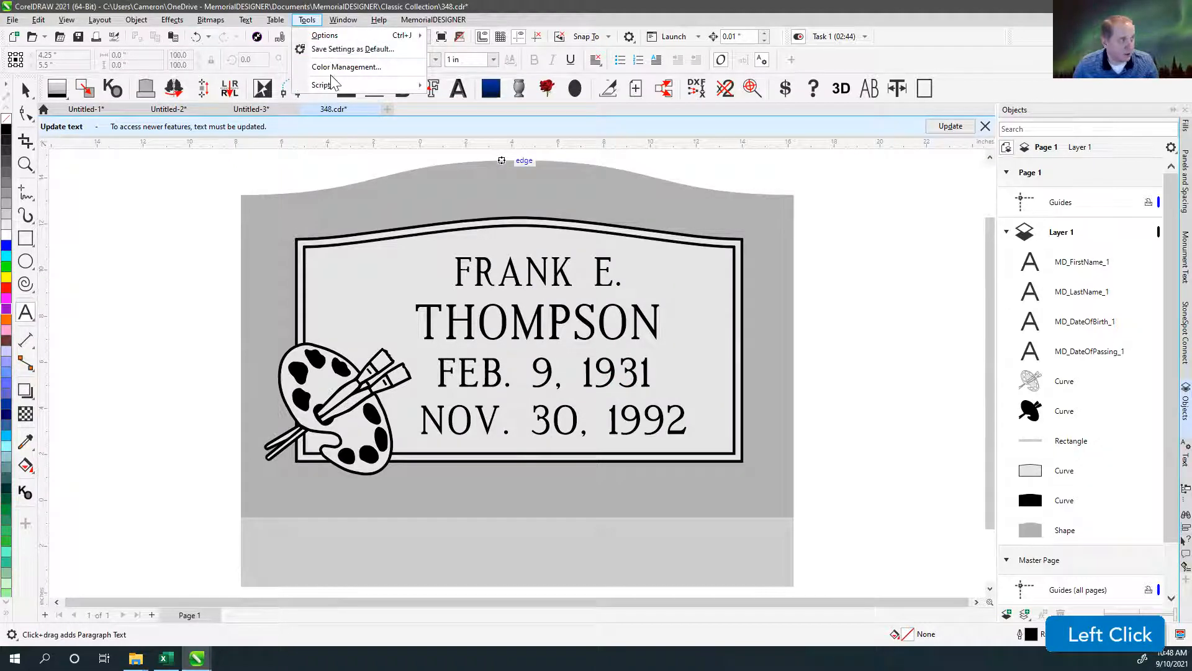
pyautogui.moveTo(331, 22)
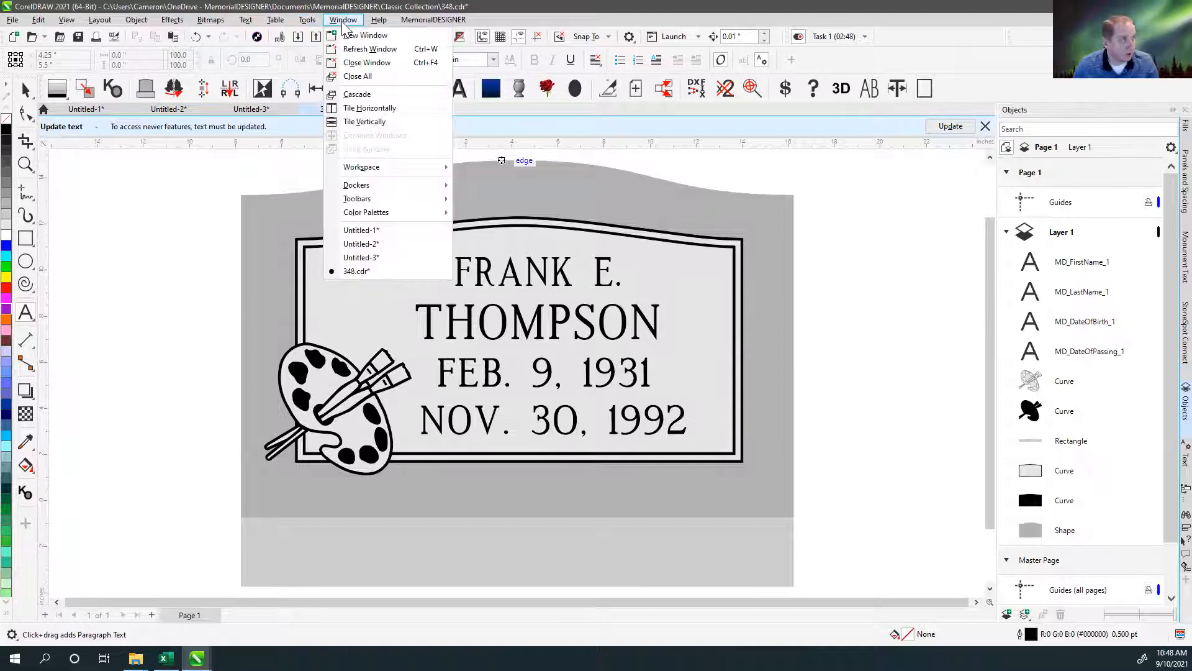
pyautogui.moveTo(417, 191)
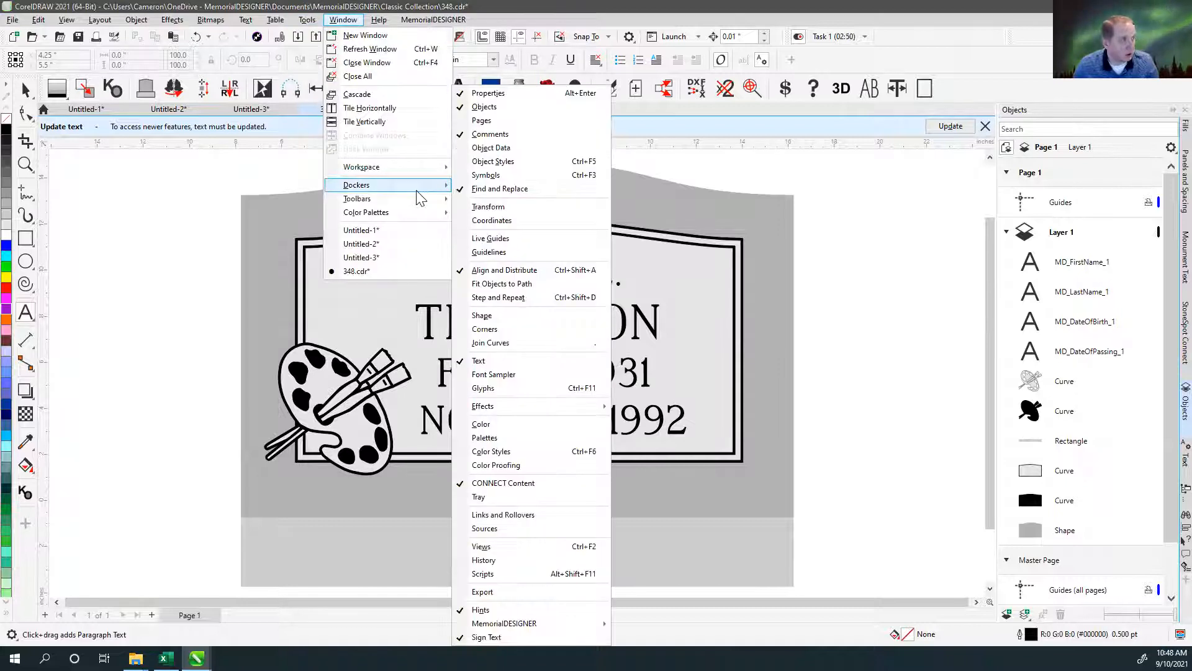
pyautogui.click(502, 161)
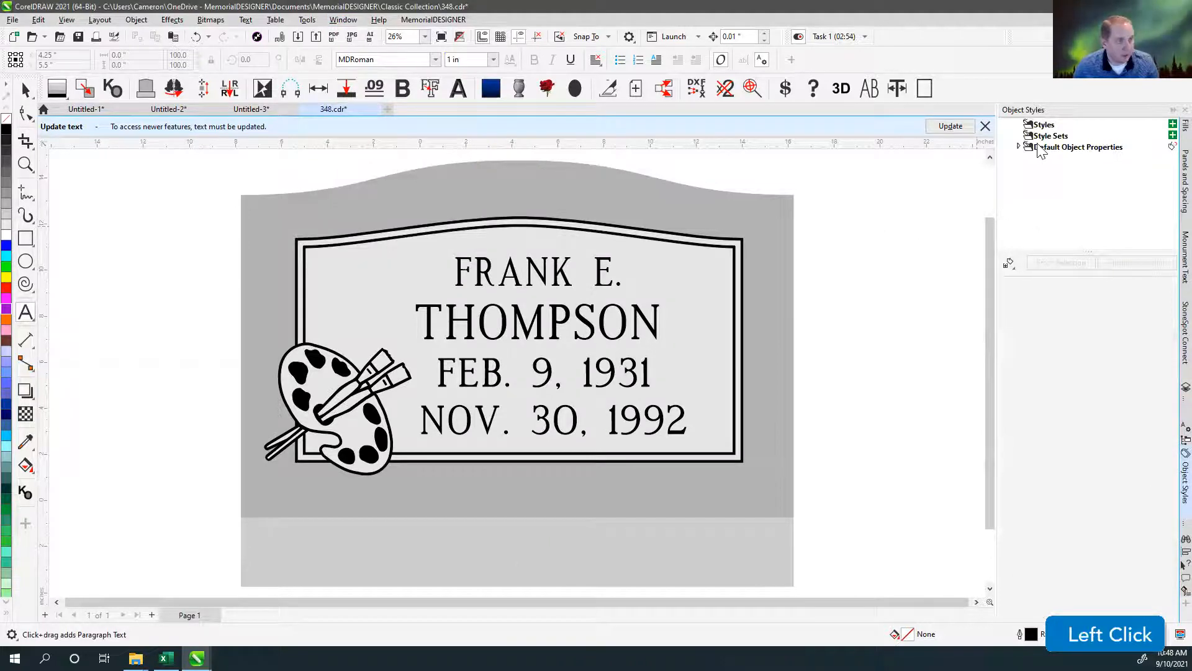
pyautogui.click(1020, 149)
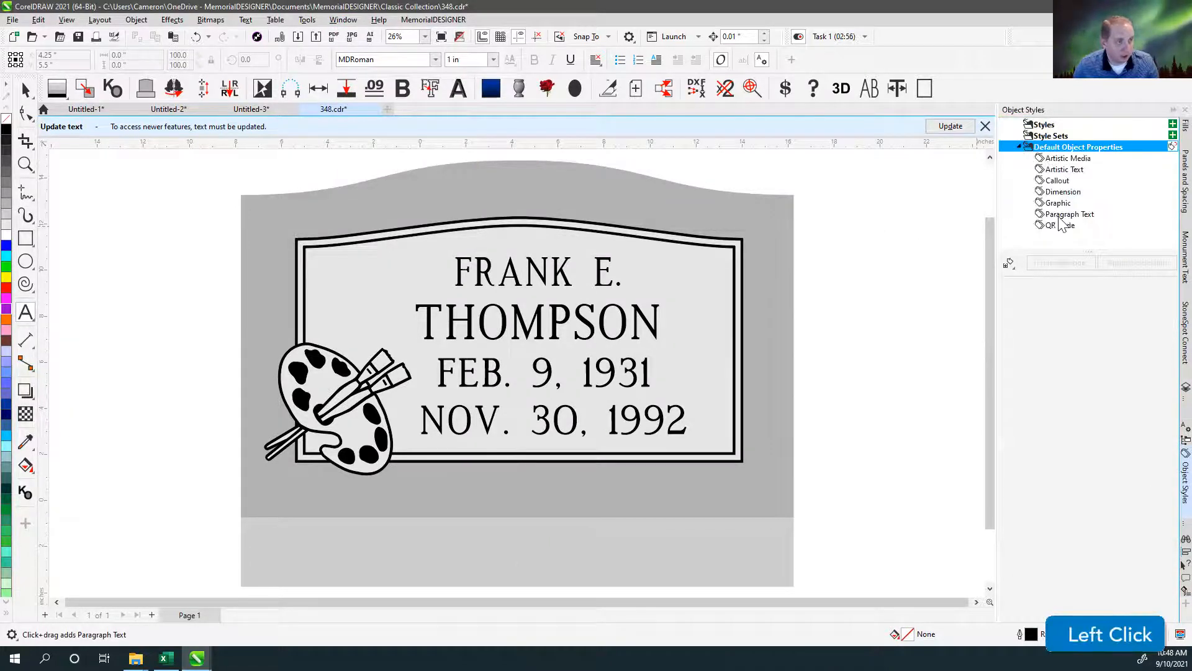
pyautogui.click(1058, 168)
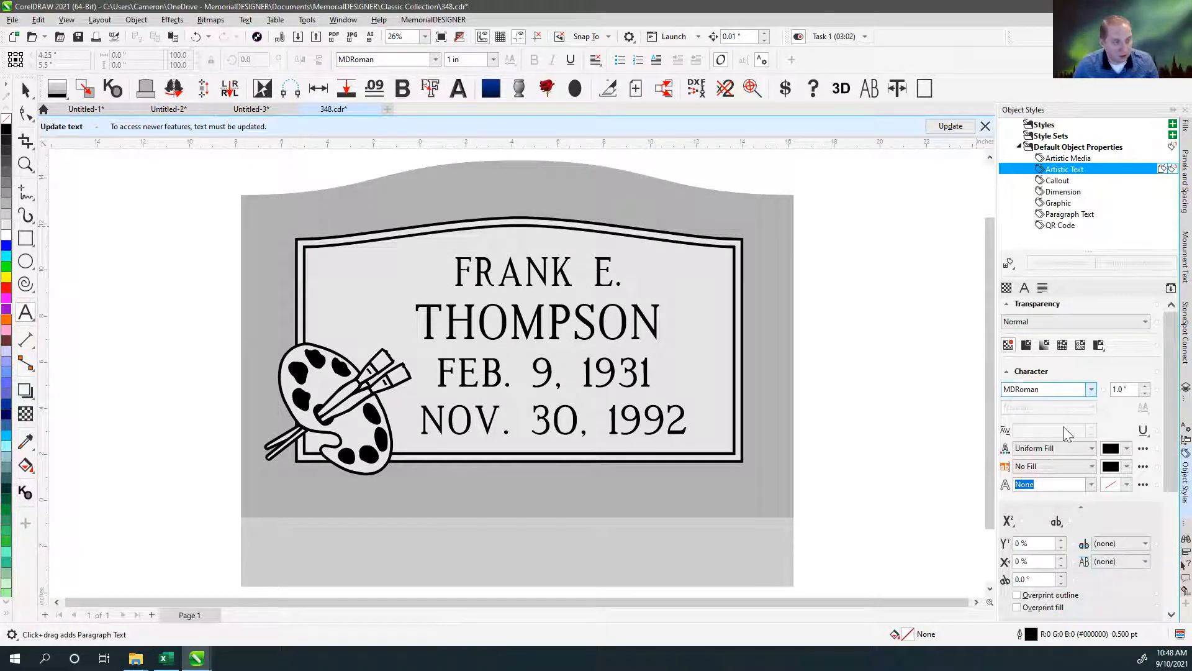
pyautogui.scroll(-1, 1065, 488)
pyautogui.scroll(-5, 1064, 484)
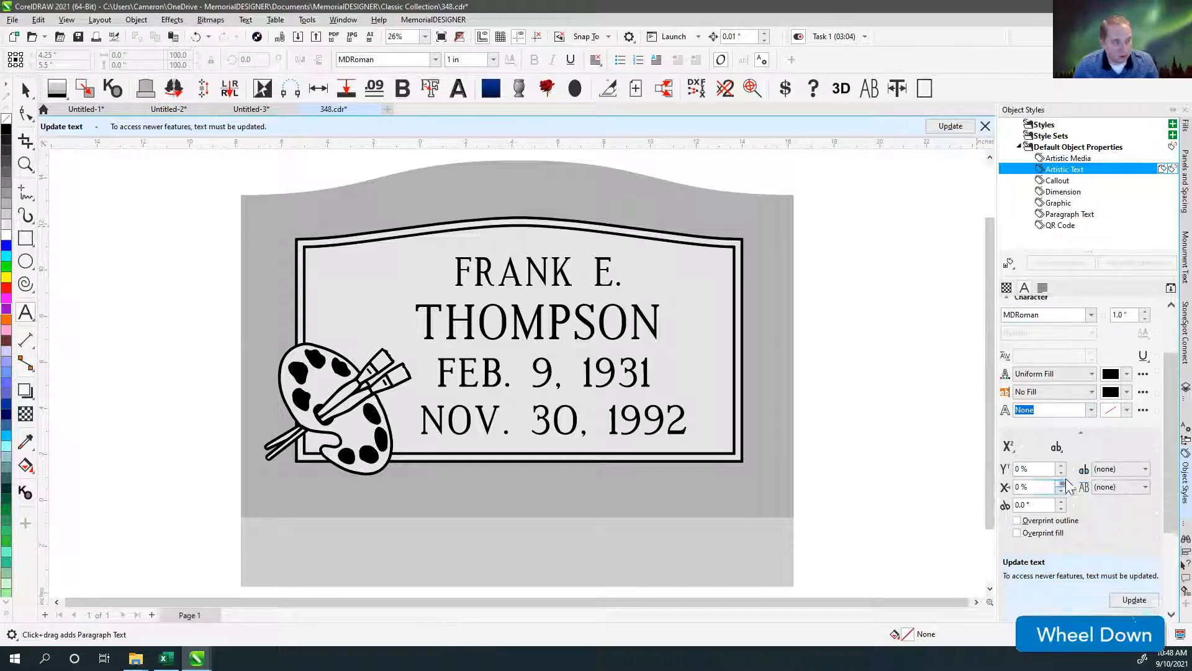
pyautogui.scroll(-1, 1113, 485)
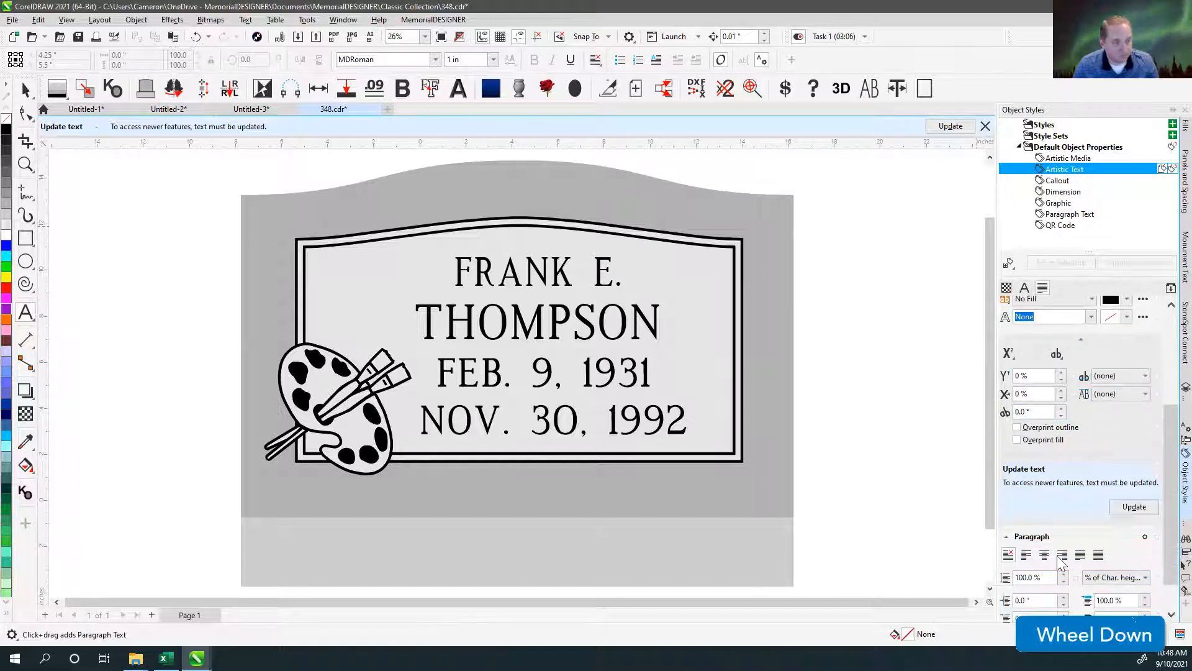
pyautogui.click(1047, 555)
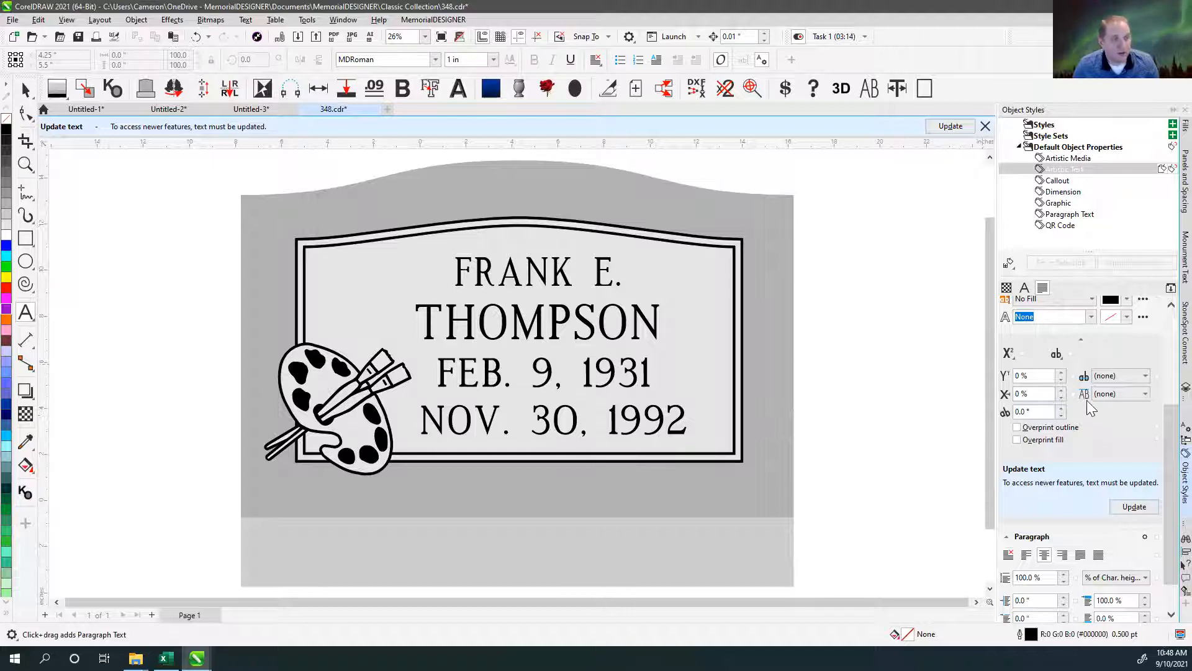
# Update the text for newer features and set the Artistic Text properties as the default for new documents.
pyautogui.click(1133, 506)
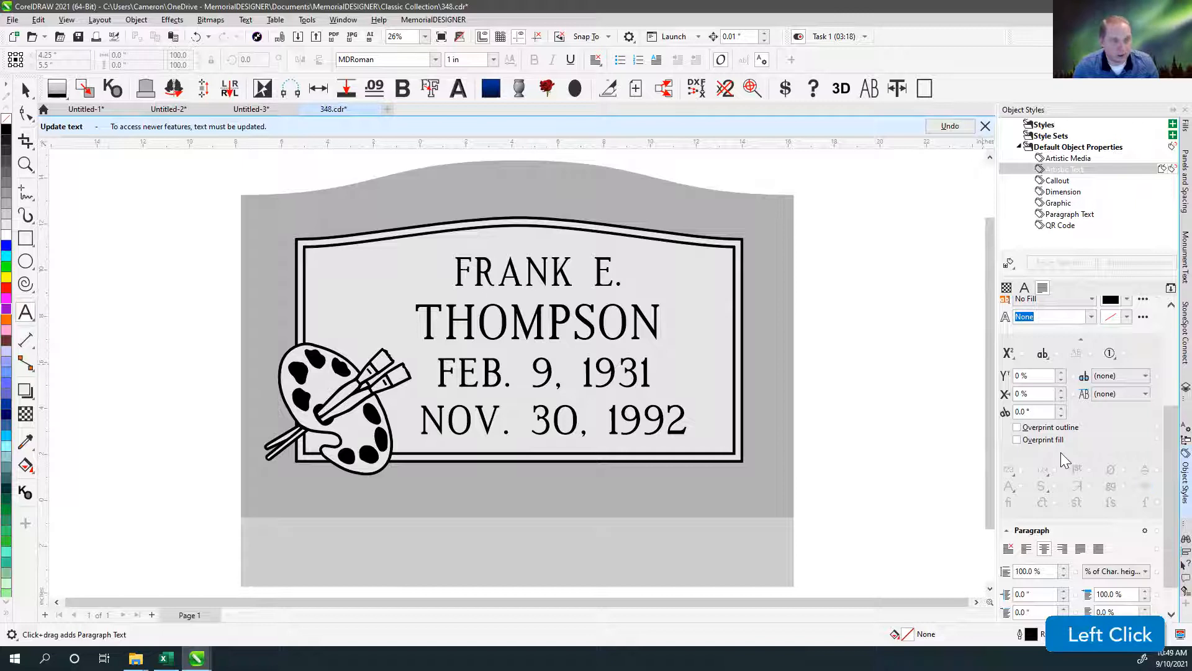
pyautogui.click(1162, 170)
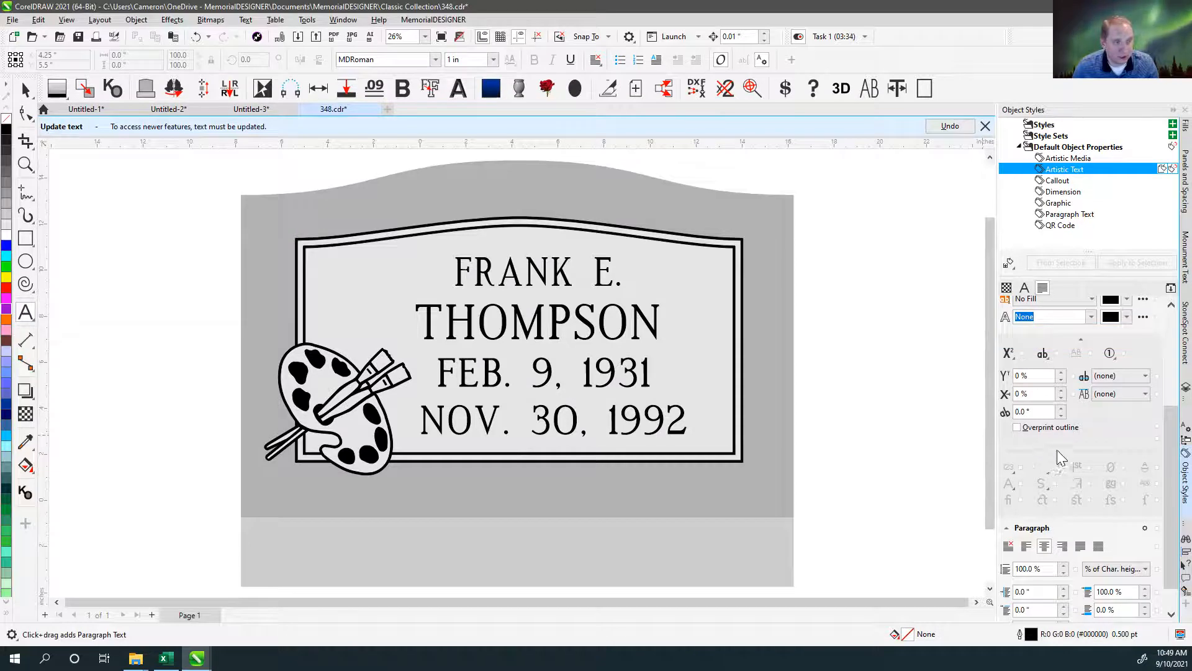
pyautogui.scroll(2, 1056, 441)
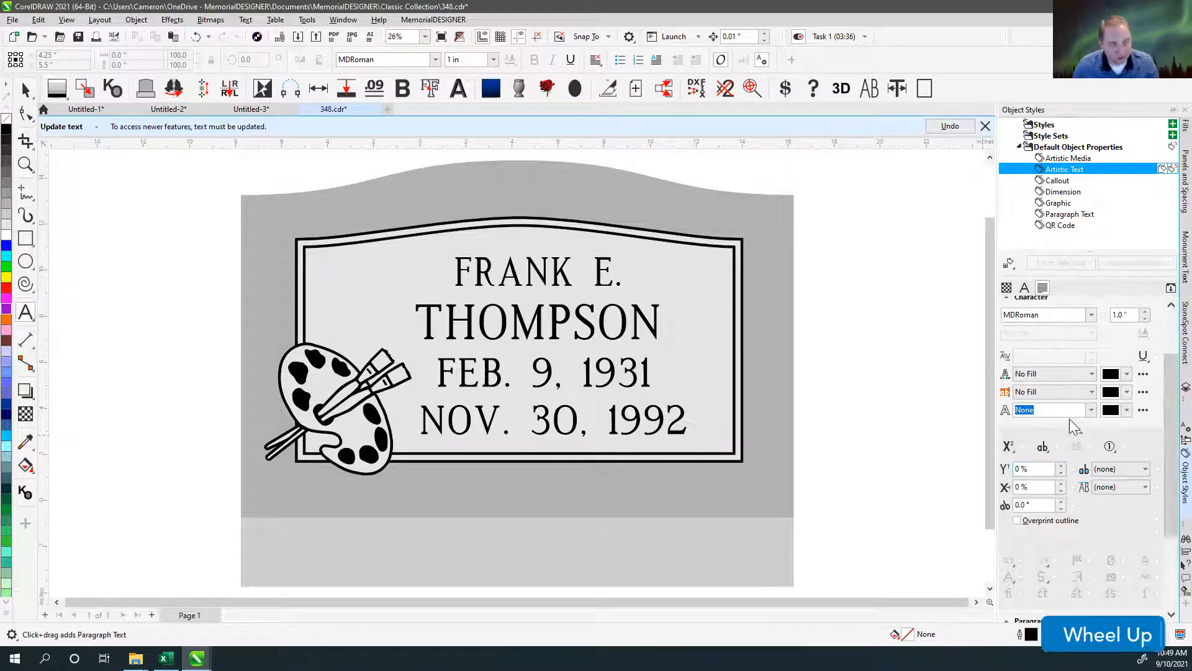
pyautogui.scroll(-2, 1071, 422)
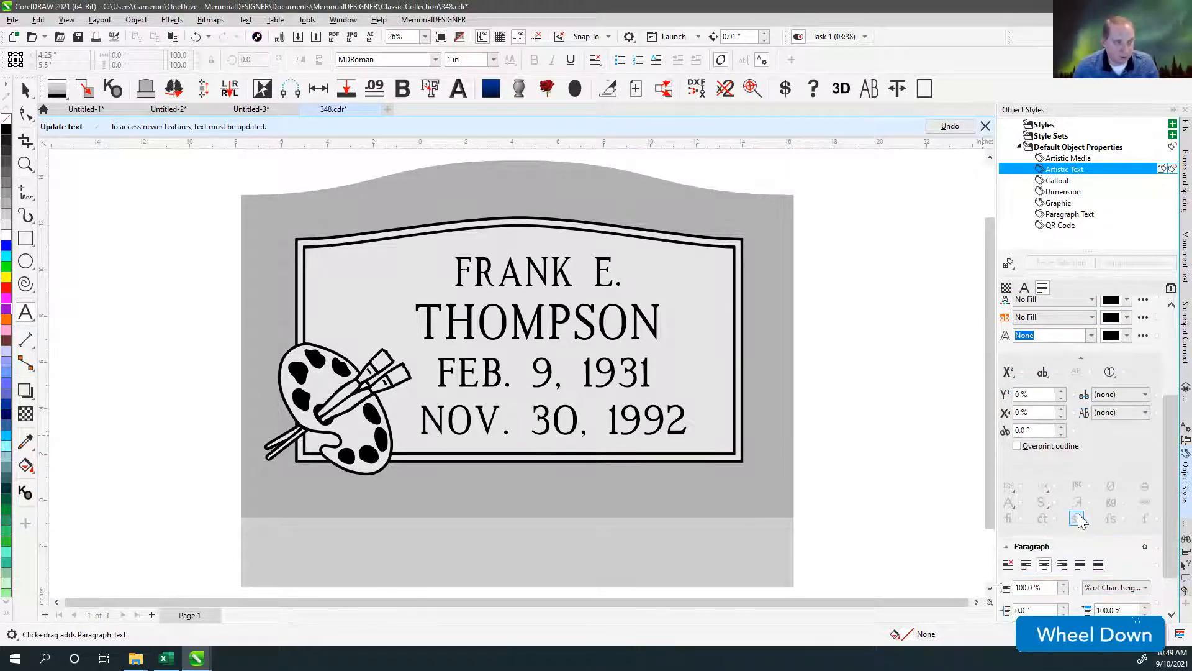
pyautogui.scroll(-1, 1056, 555)
pyautogui.scroll(2, 1043, 500)
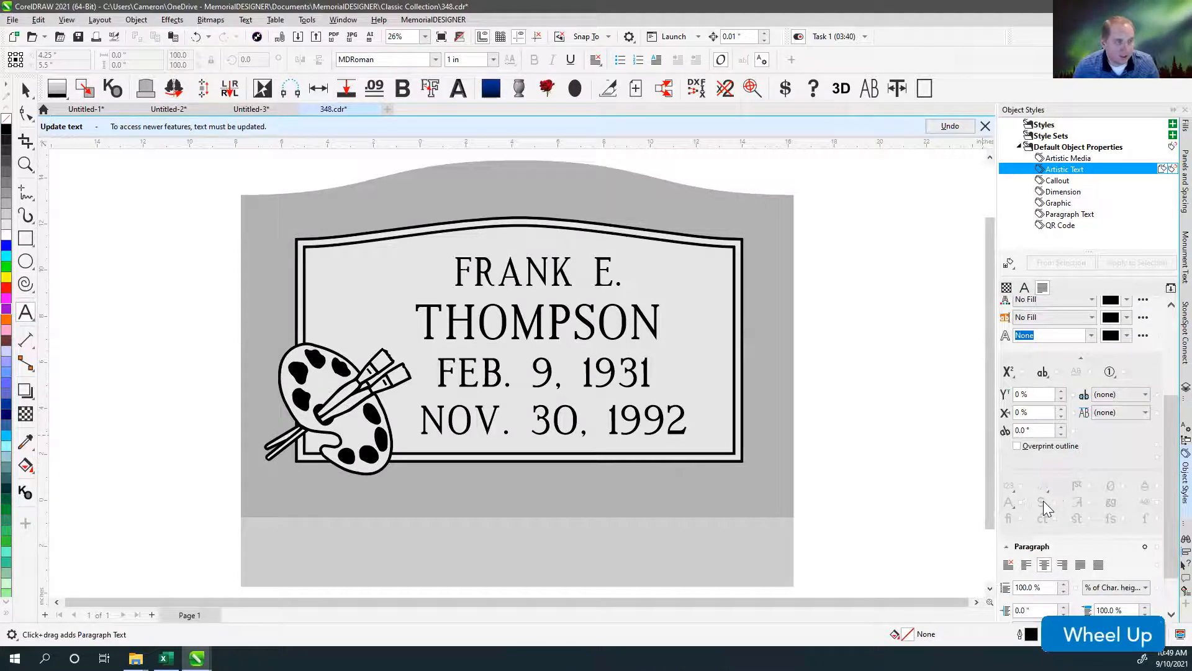
pyautogui.scroll(3, 1045, 502)
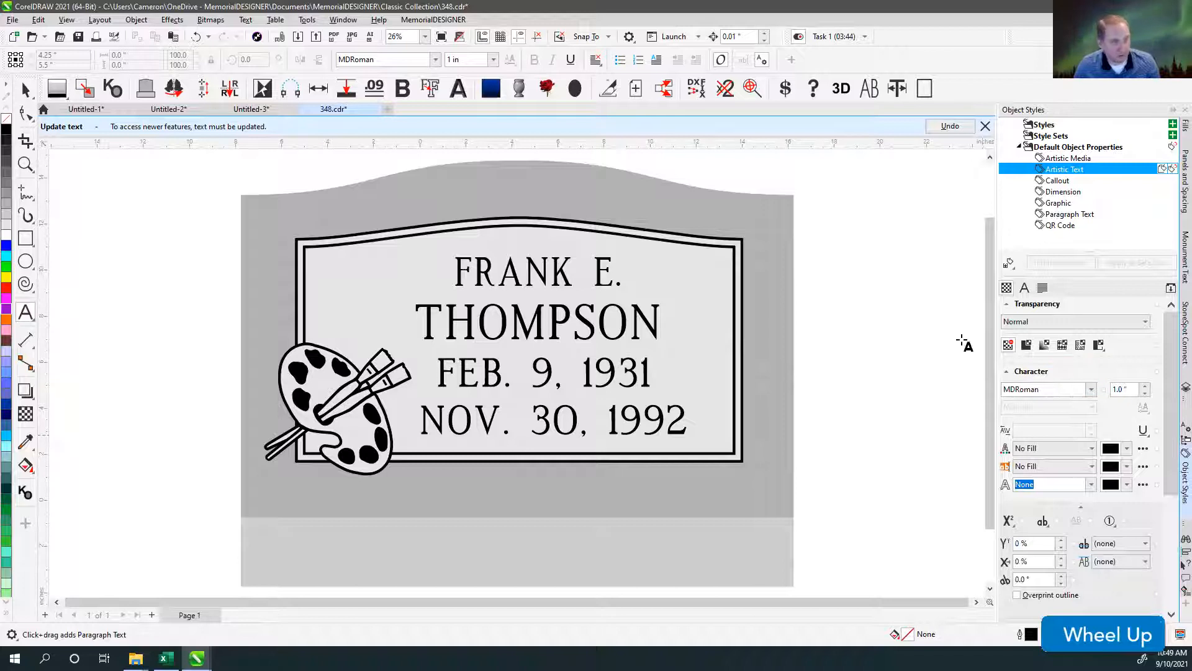
pyautogui.click(25, 90)
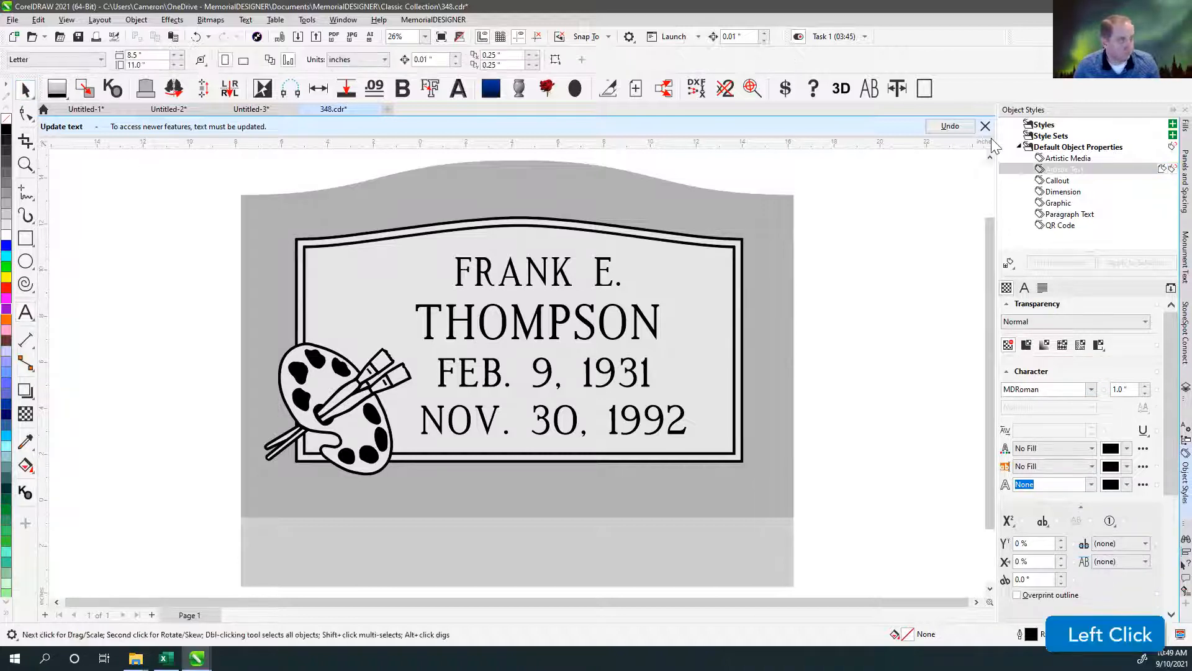
pyautogui.click(986, 126)
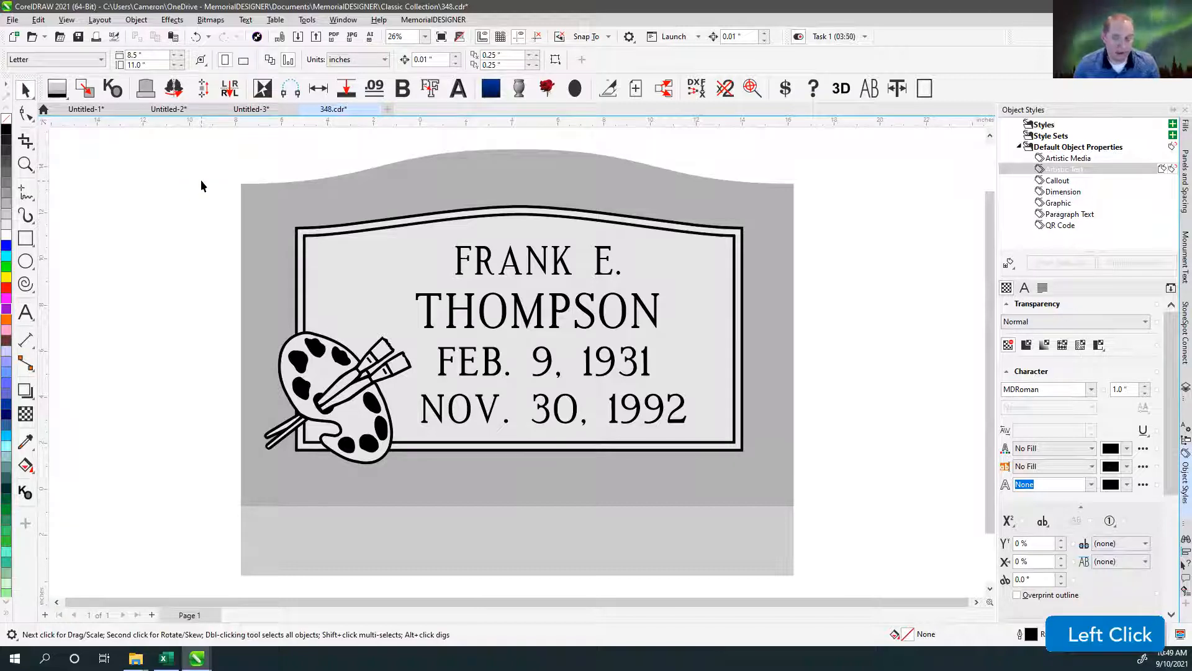
# Apply the gray granite from the favorite fills to the monument, its panel and its base.
pyautogui.click(292, 192)
pyautogui.click(200, 284)
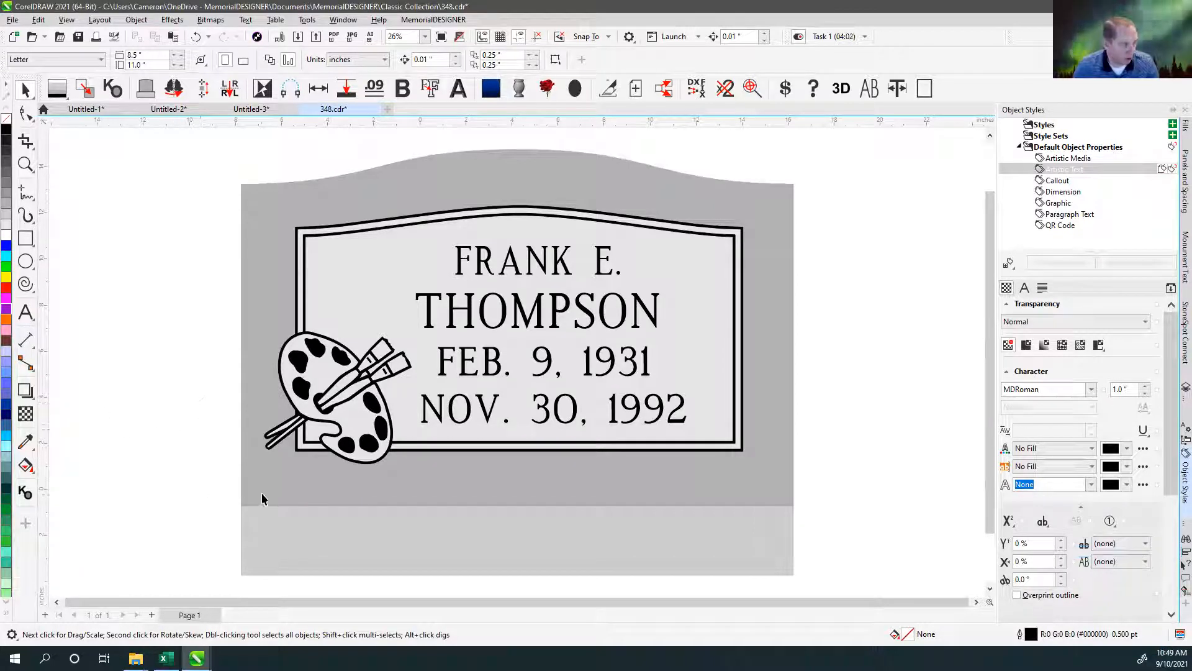
pyautogui.click(185, 321)
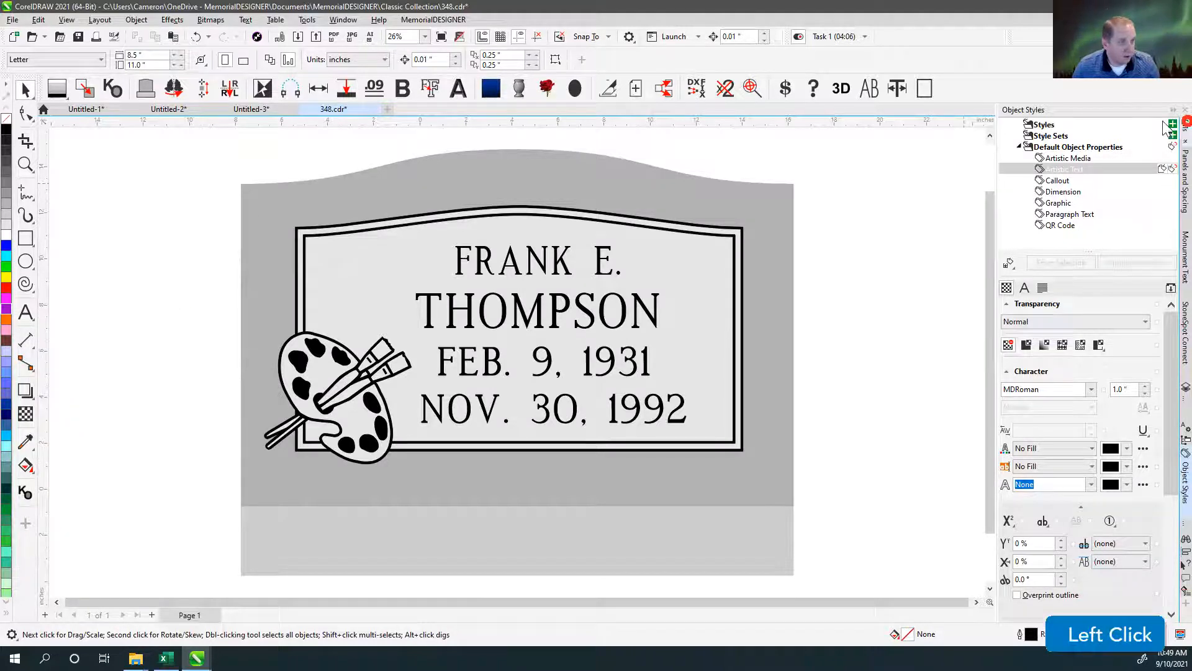
pyautogui.click(1184, 124)
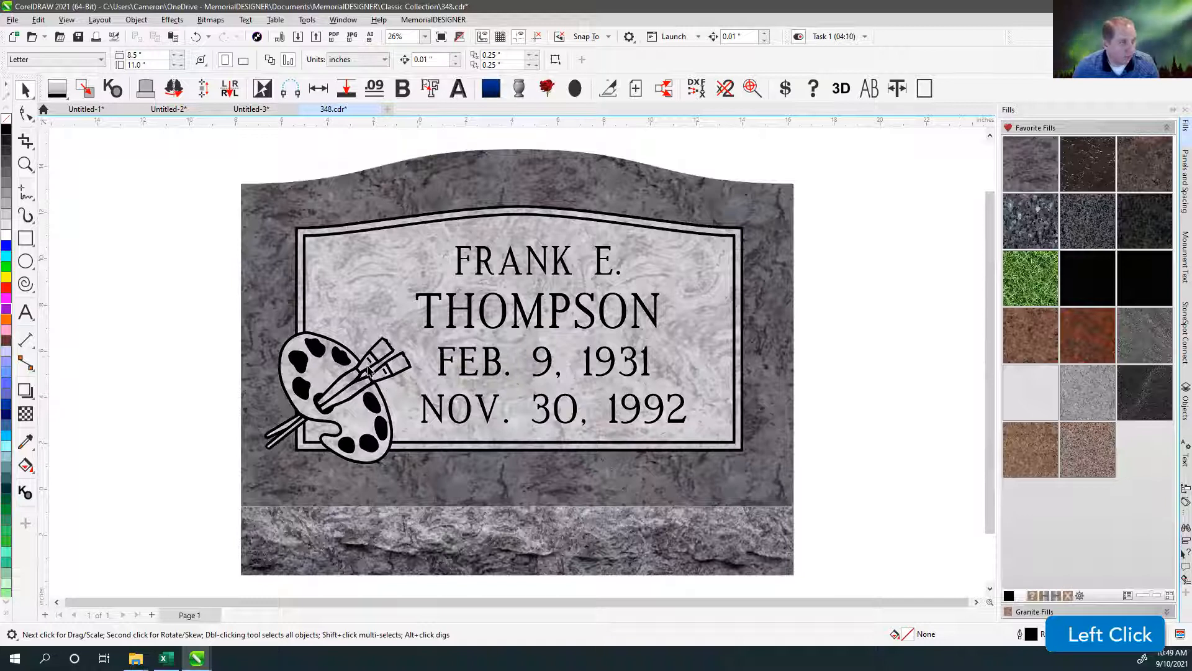
# Examine the paint palette artwork and its paintbrush tips up close against the granite panel.
pyautogui.click(329, 382)
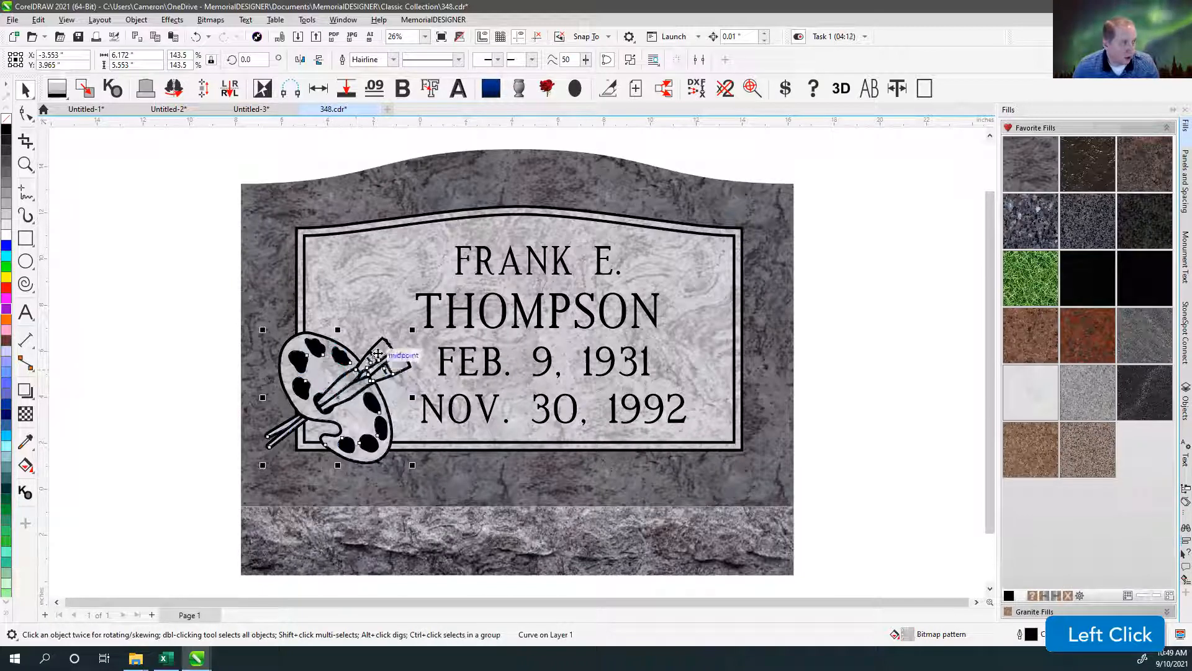
pyautogui.click(175, 279)
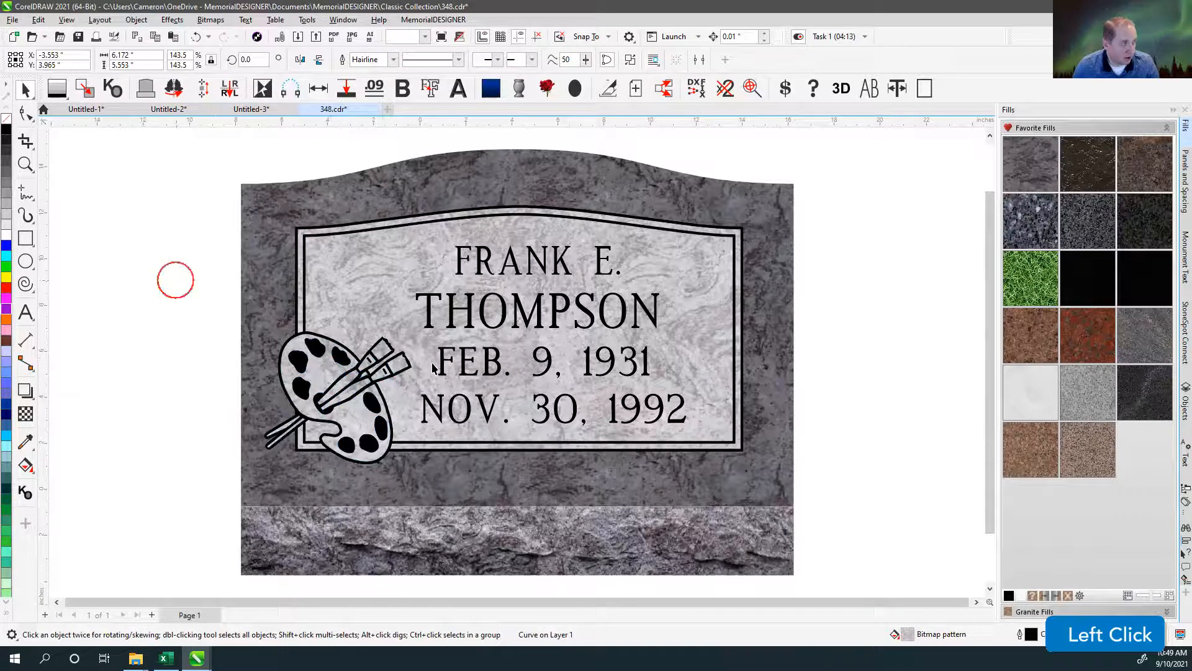
pyautogui.scroll(2, 432, 366)
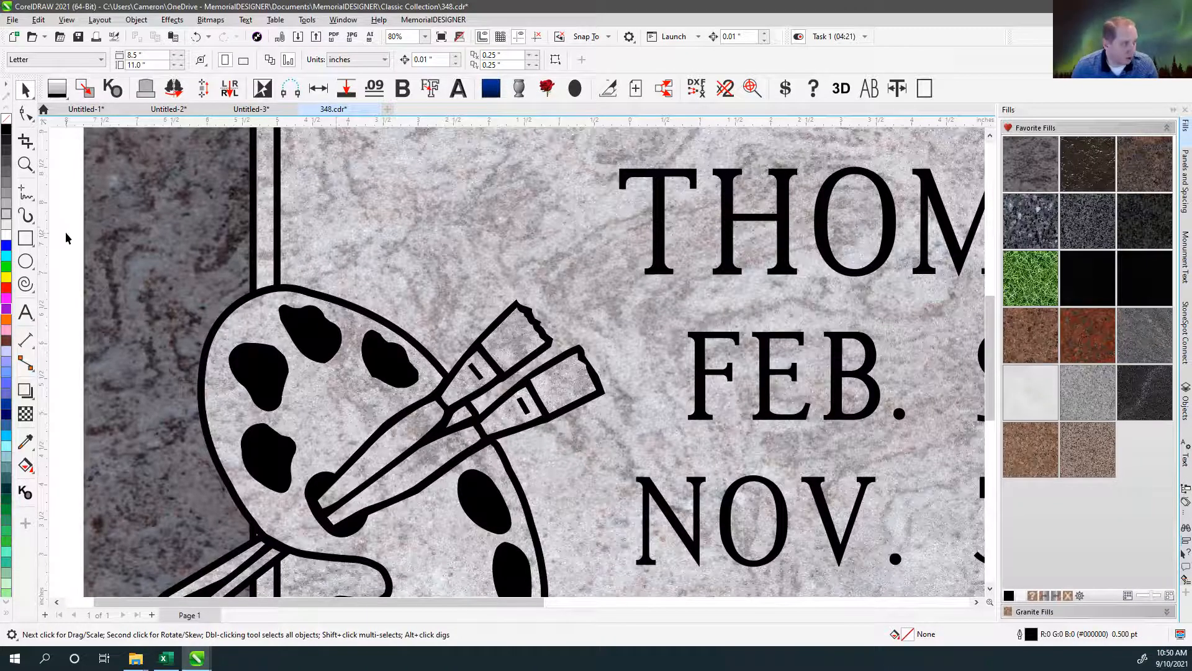
pyautogui.scroll(-2, 519, 363)
pyautogui.click(166, 255)
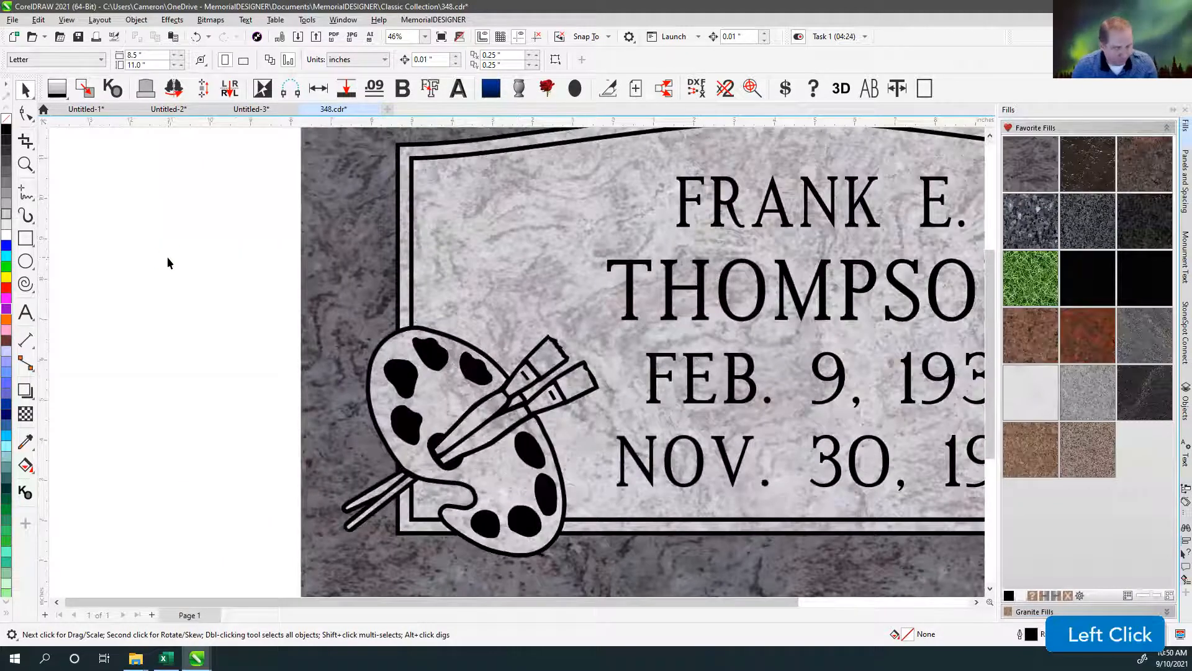
pyautogui.press('F4')
pyautogui.click(168, 180)
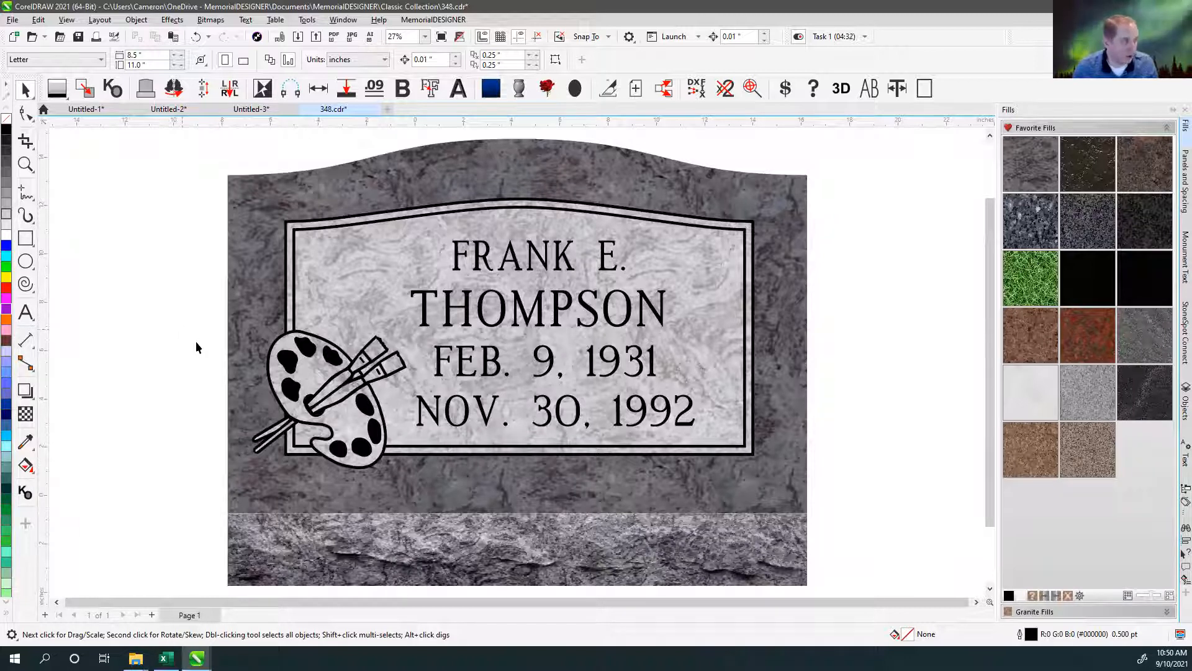
pyautogui.click(129, 389)
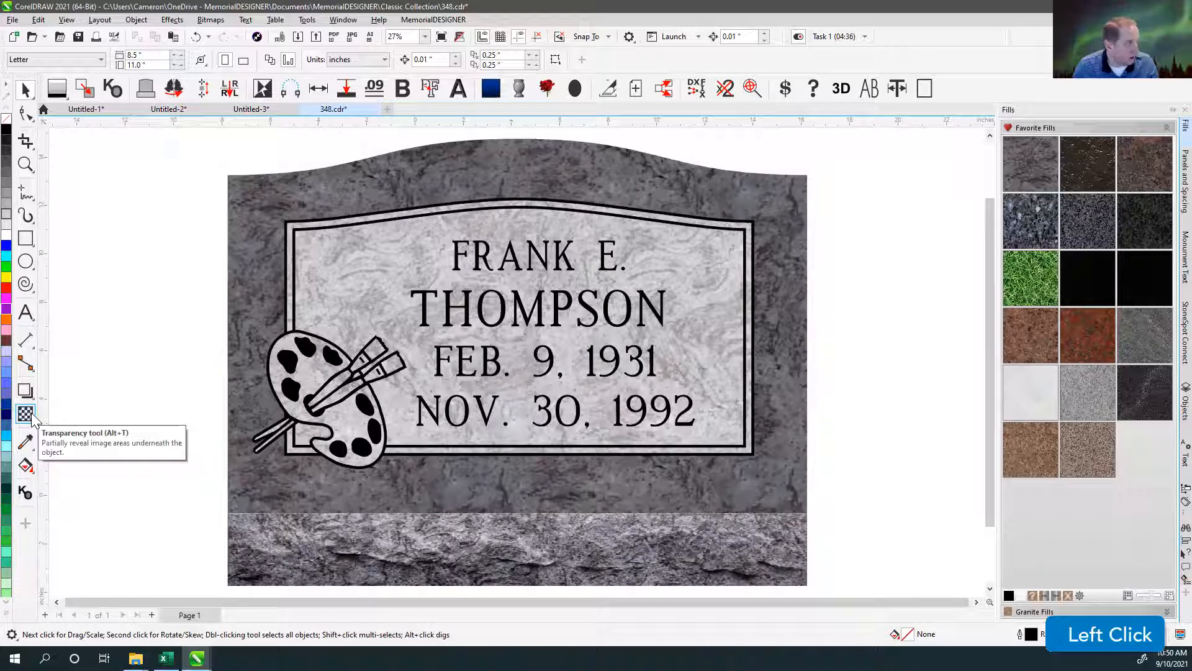
# Create filled shapes in the two paintbrush tips with the Smart Fill tool, and return to the Pick tool.
pyautogui.click(28, 467)
pyautogui.click(80, 487)
pyautogui.click(376, 348)
pyautogui.click(399, 367)
pyautogui.click(26, 90)
# Select both paintbrush tip shapes together and change their fill to black.
pyautogui.scroll(3, 517, 362)
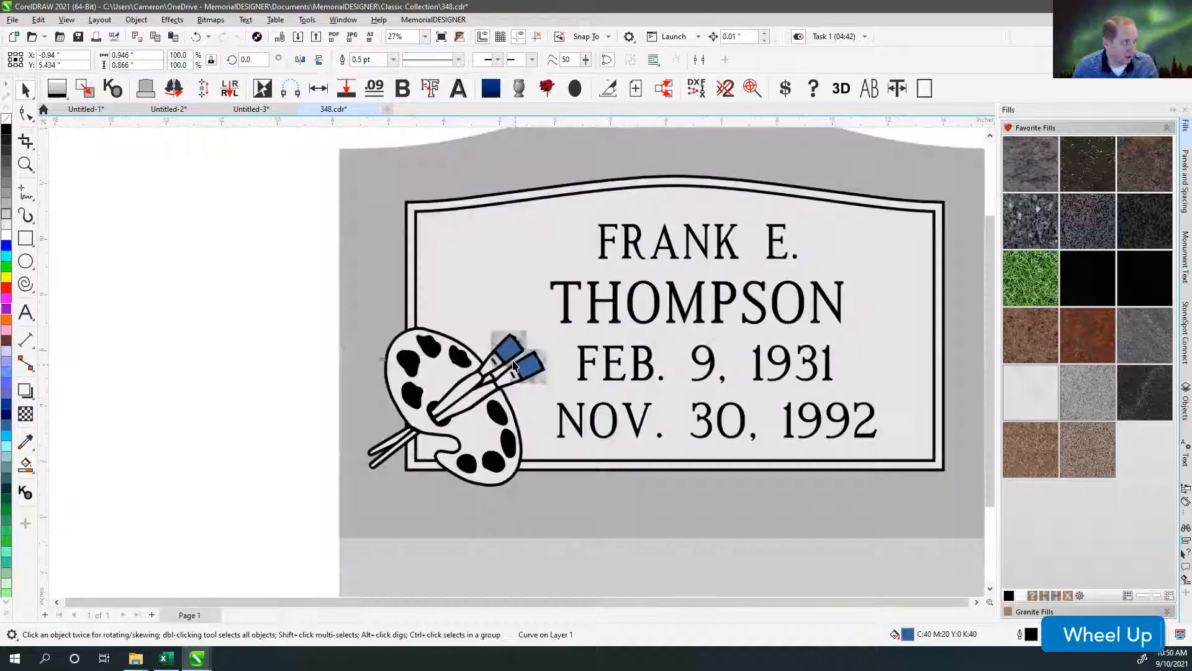
pyautogui.scroll(2, 518, 362)
pyautogui.keyDown('shift'); pyautogui.click(457, 338); pyautogui.keyUp('shift')
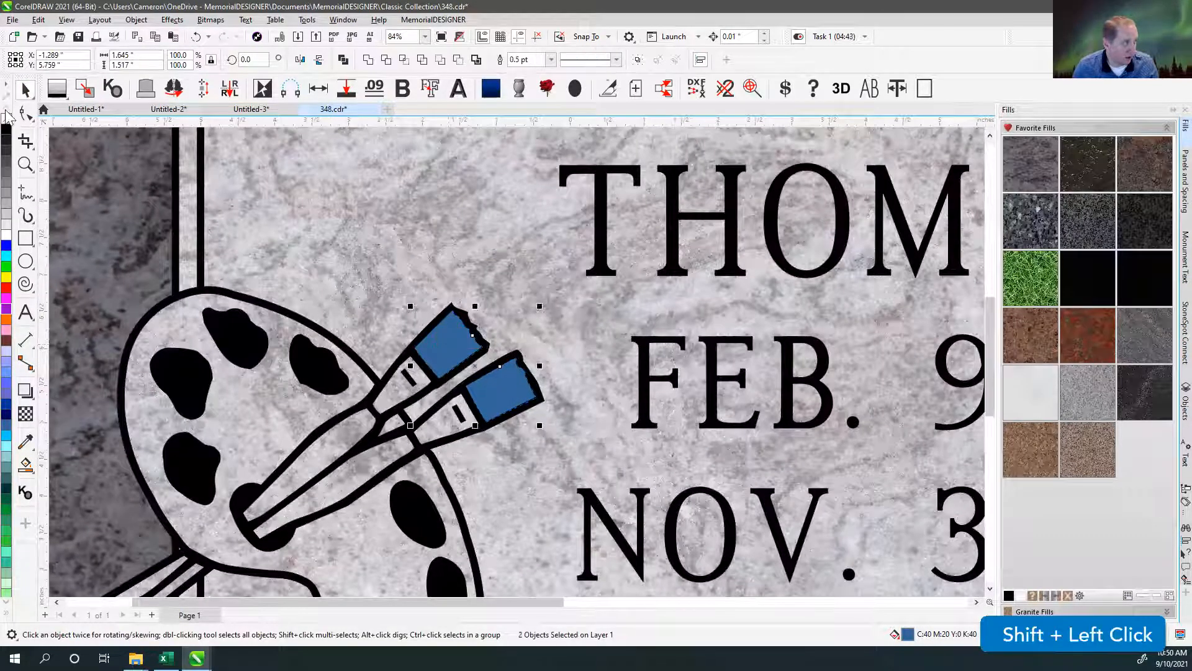
pyautogui.click(6, 129)
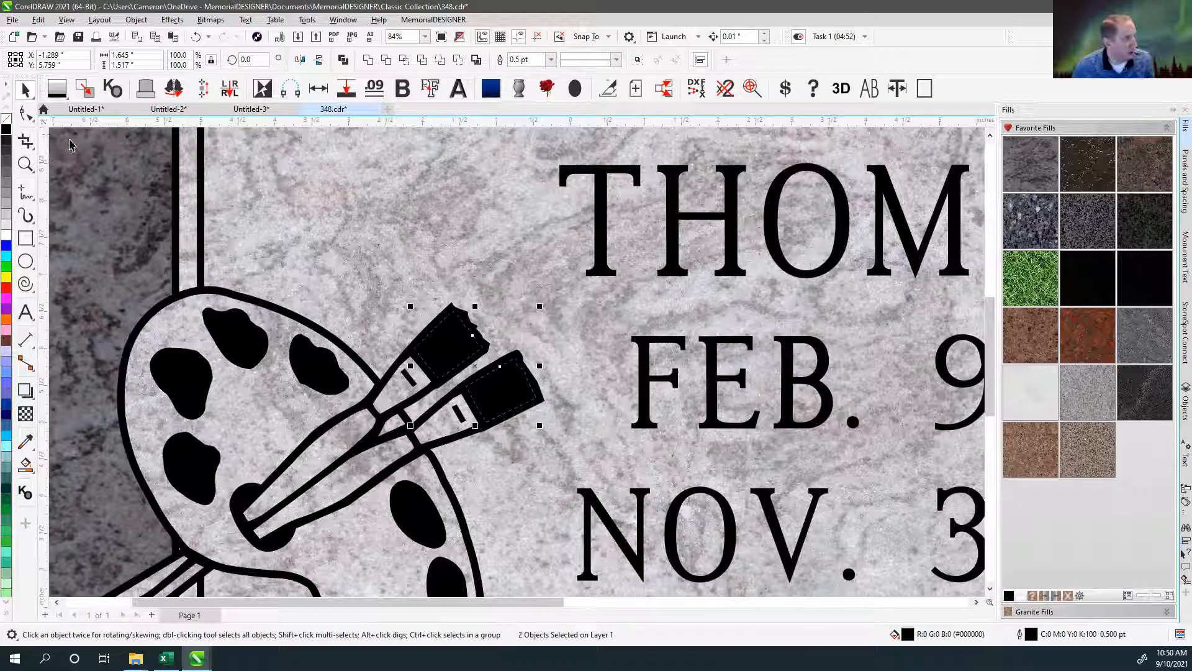
# Apply a uniform transparency of 50 to the two black paintbrush tip shapes, and deselect them.
pyautogui.click(26, 413)
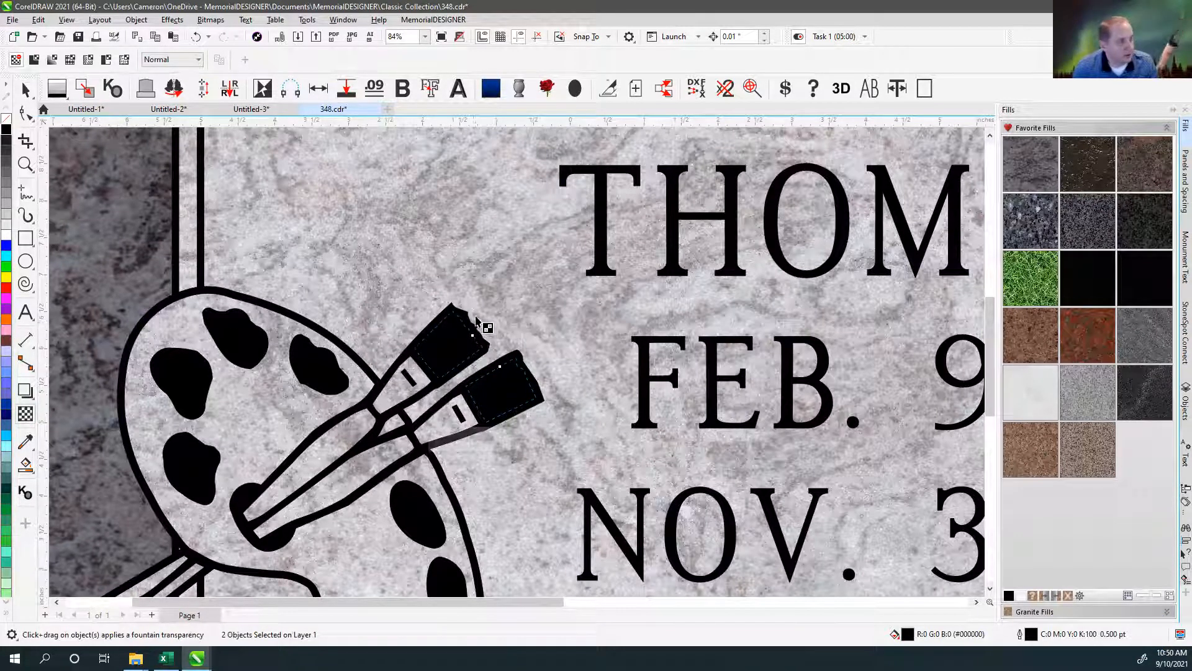
pyautogui.click(34, 60)
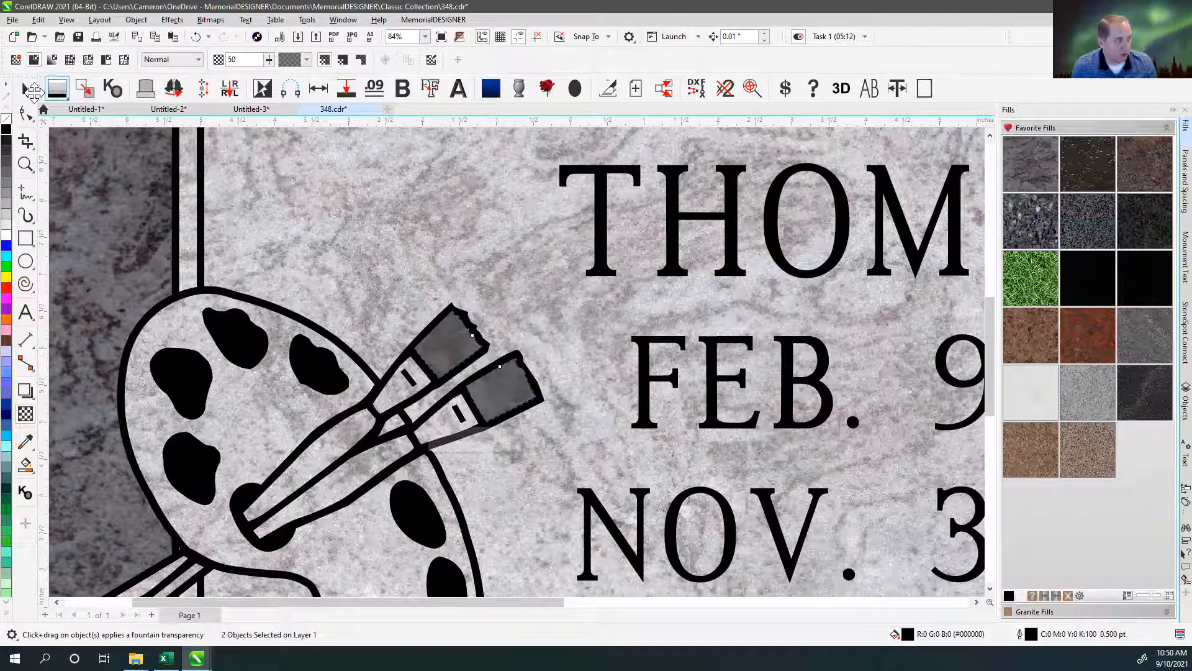
pyautogui.click(25, 90)
pyautogui.click(509, 306)
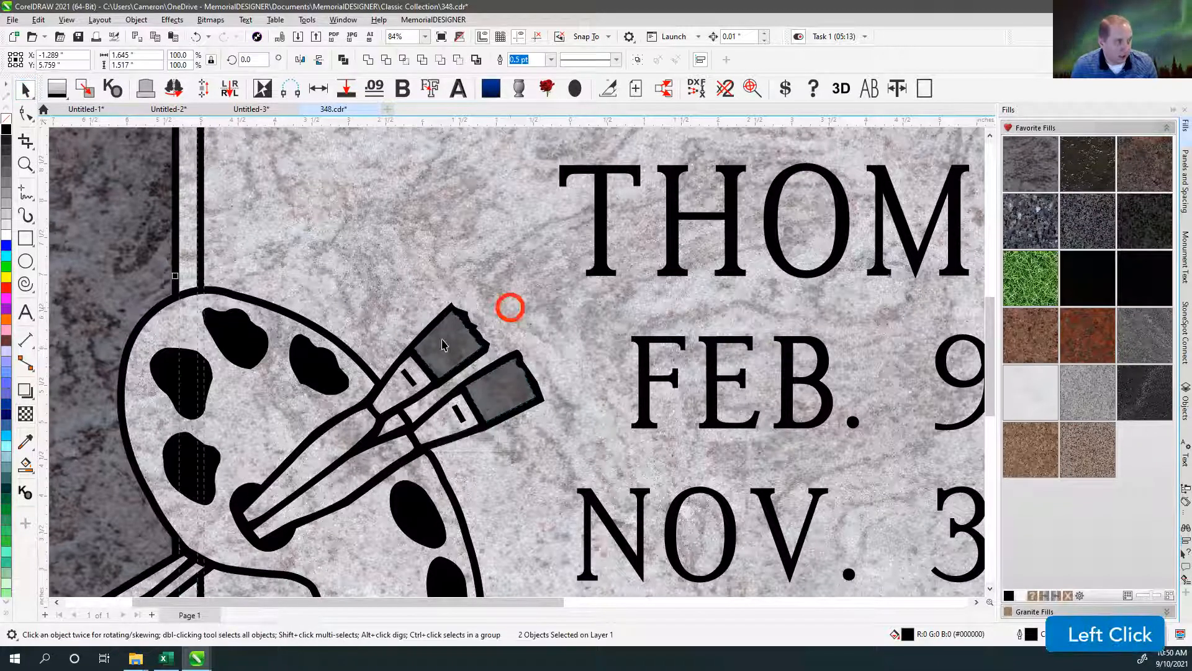
# Try moving both transparent tip shapes off the paintbrushes toward the lettering, and undo the move.
pyautogui.click(434, 338)
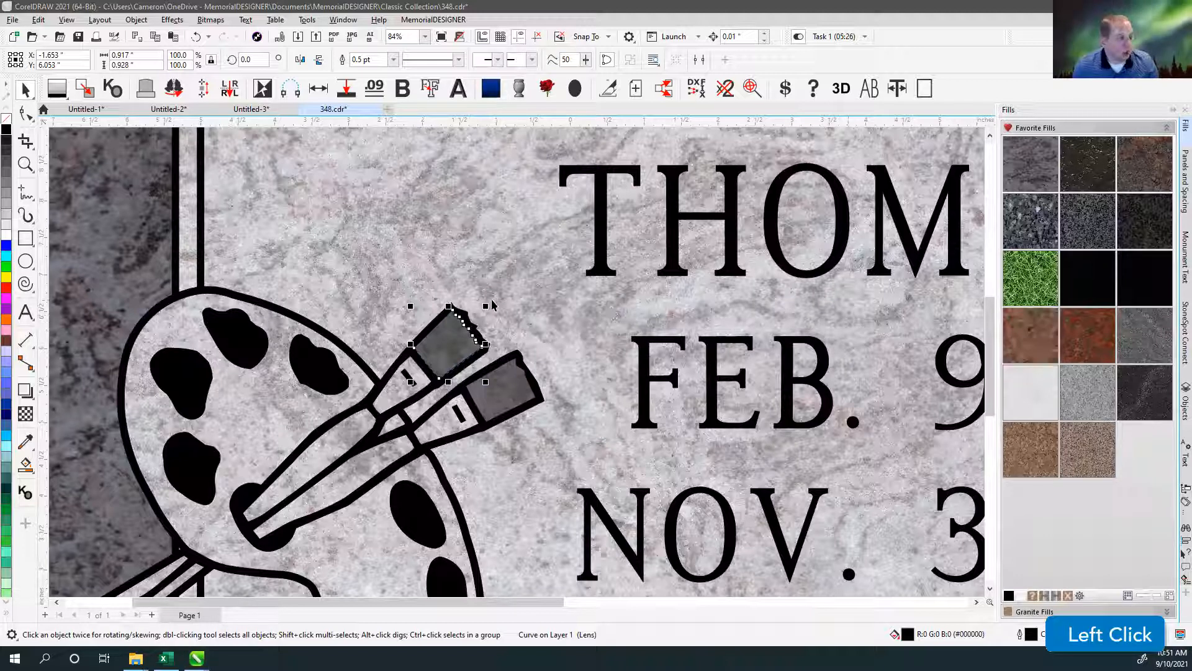
pyautogui.keyDown('shift'); pyautogui.click(506, 380); pyautogui.keyUp('shift')
pyautogui.moveTo(461, 350); pyautogui.dragTo(543, 282)
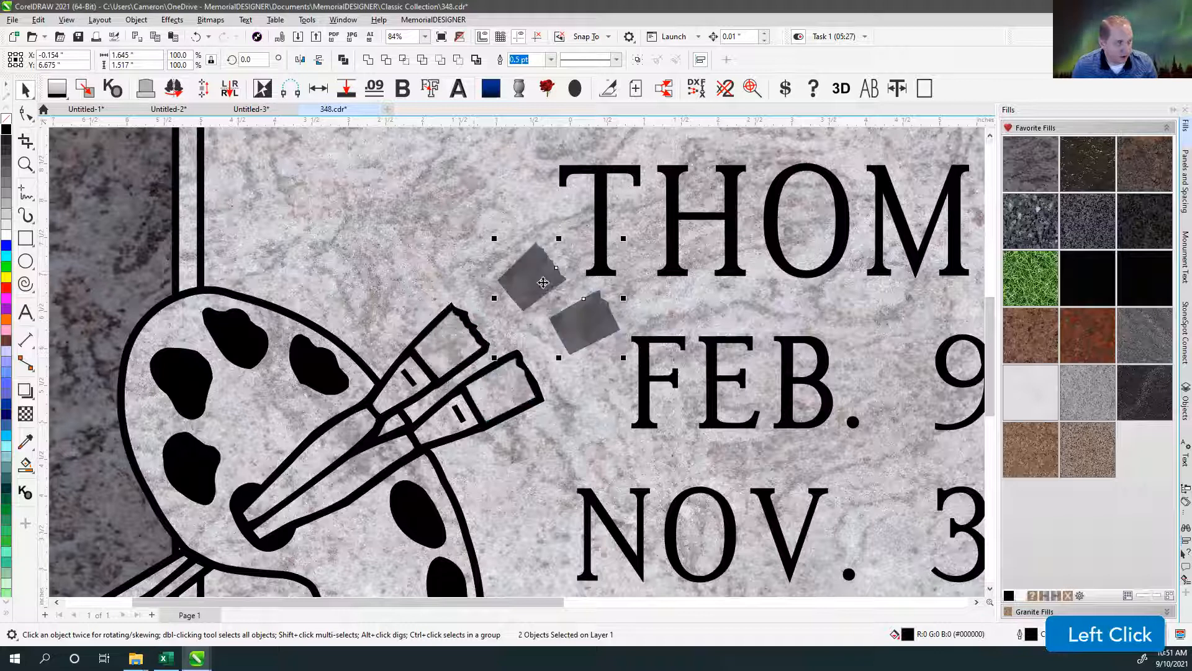
pyautogui.hotkey('ctrl', 'z')
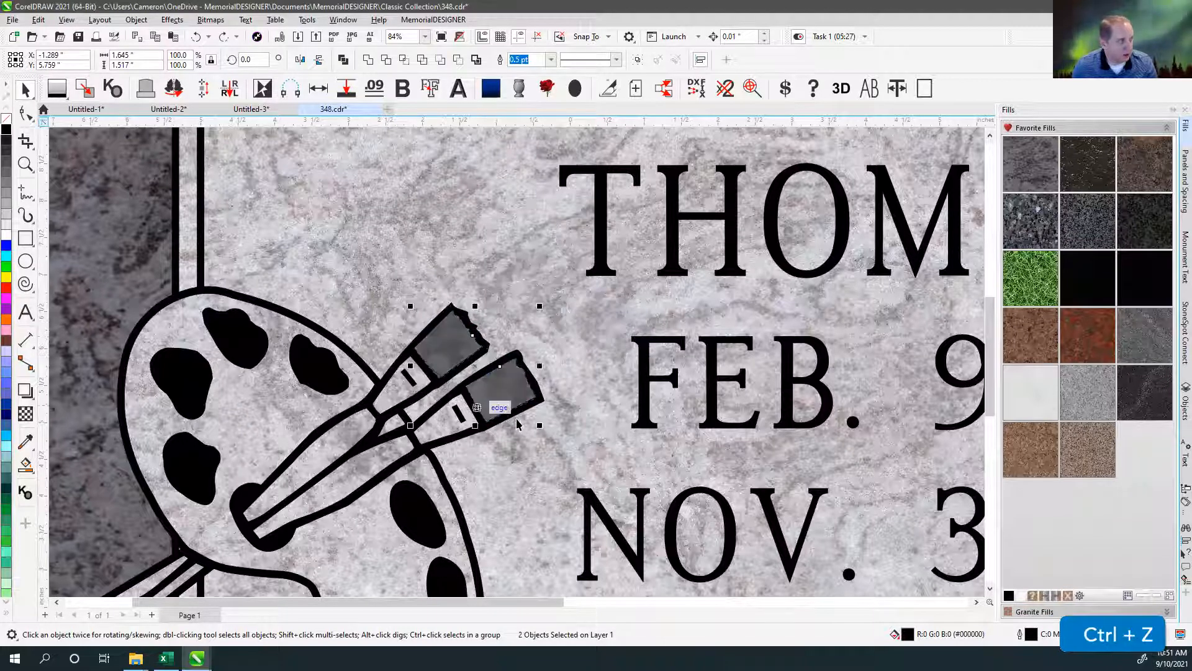
# Set the uniform transparency of both paintbrush tip shapes to 67, and check them against the whole monument.
pyautogui.click(25, 412)
pyautogui.moveTo(269, 60); pyautogui.dragTo(287, 66)
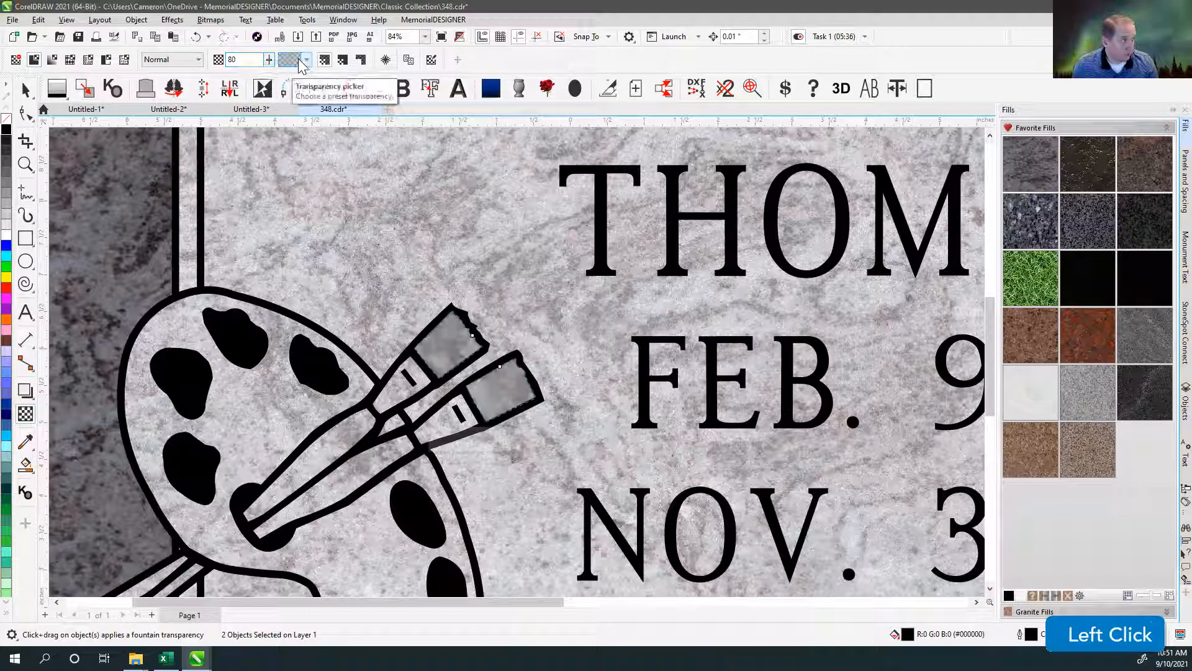
pyautogui.click(306, 61)
pyautogui.click(269, 61)
pyautogui.moveTo(268, 60); pyautogui.dragTo(263, 67)
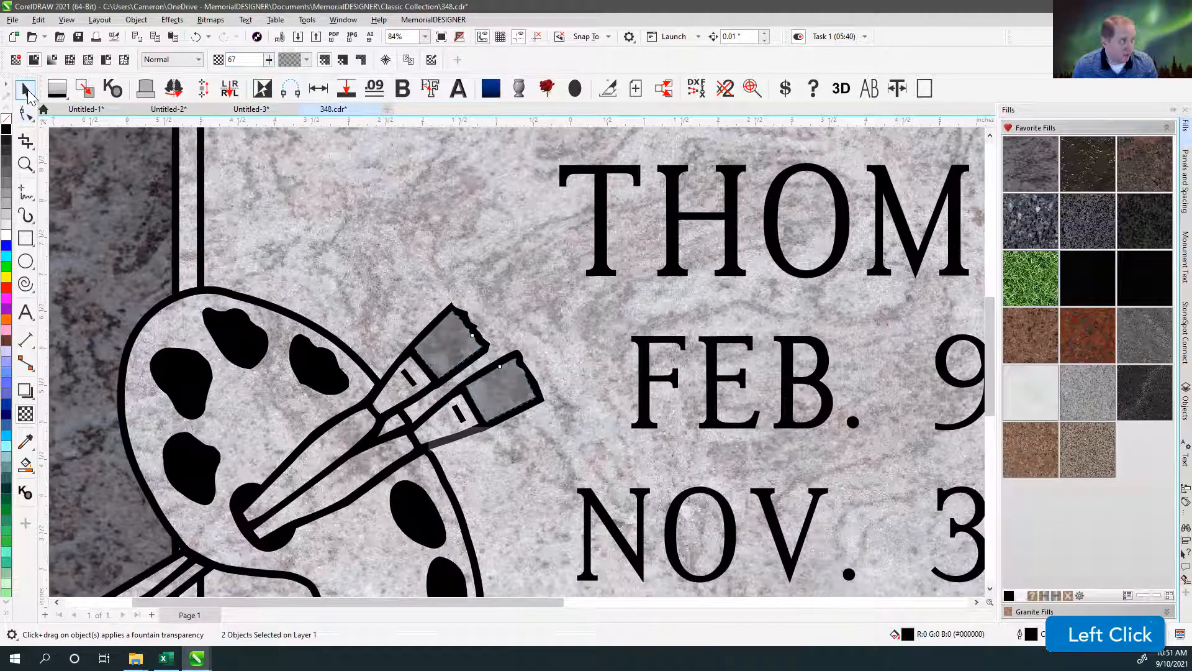
pyautogui.click(466, 293)
pyautogui.scroll(-5, 537, 292)
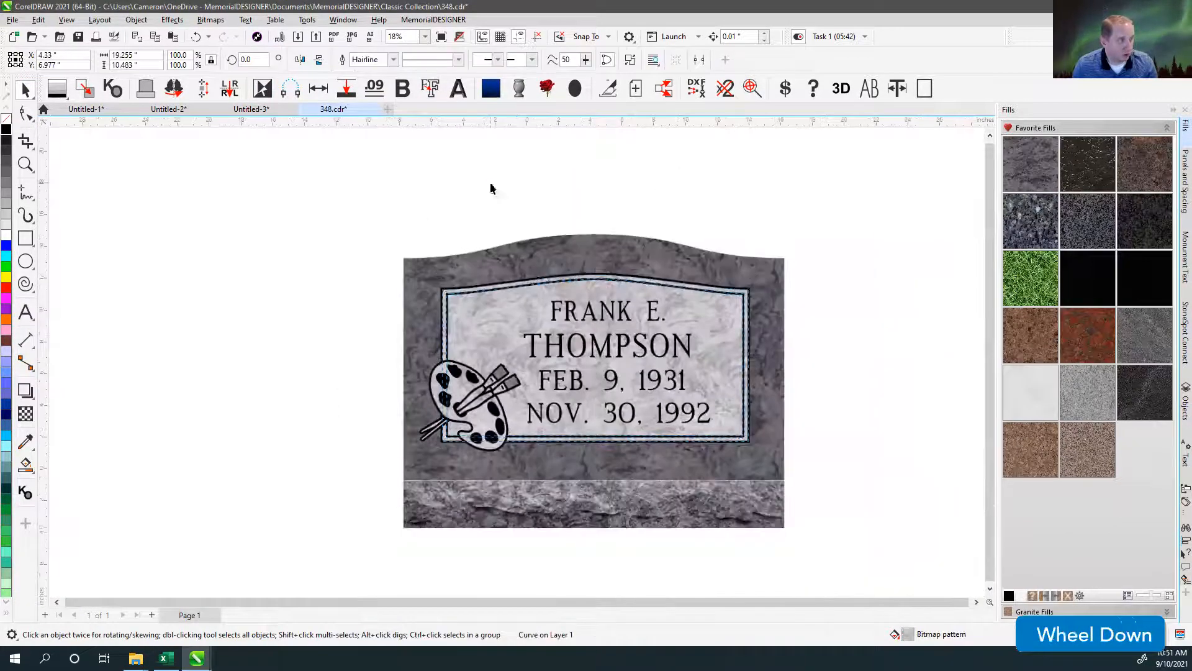
pyautogui.click(713, 222)
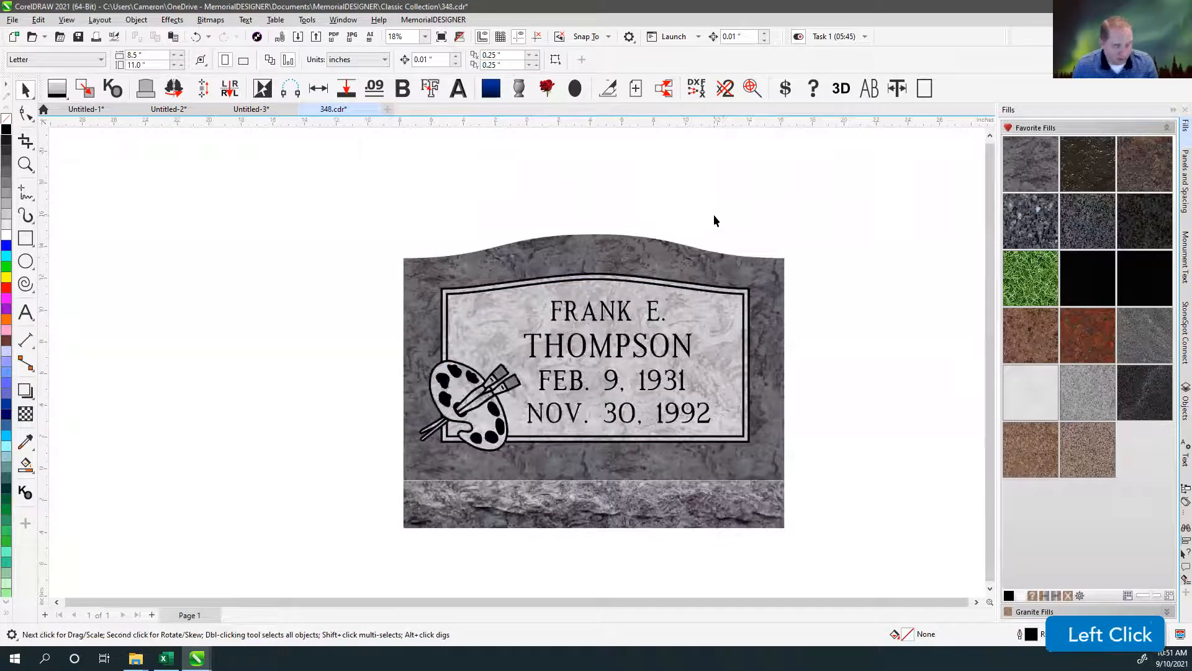
pyautogui.press('F4')
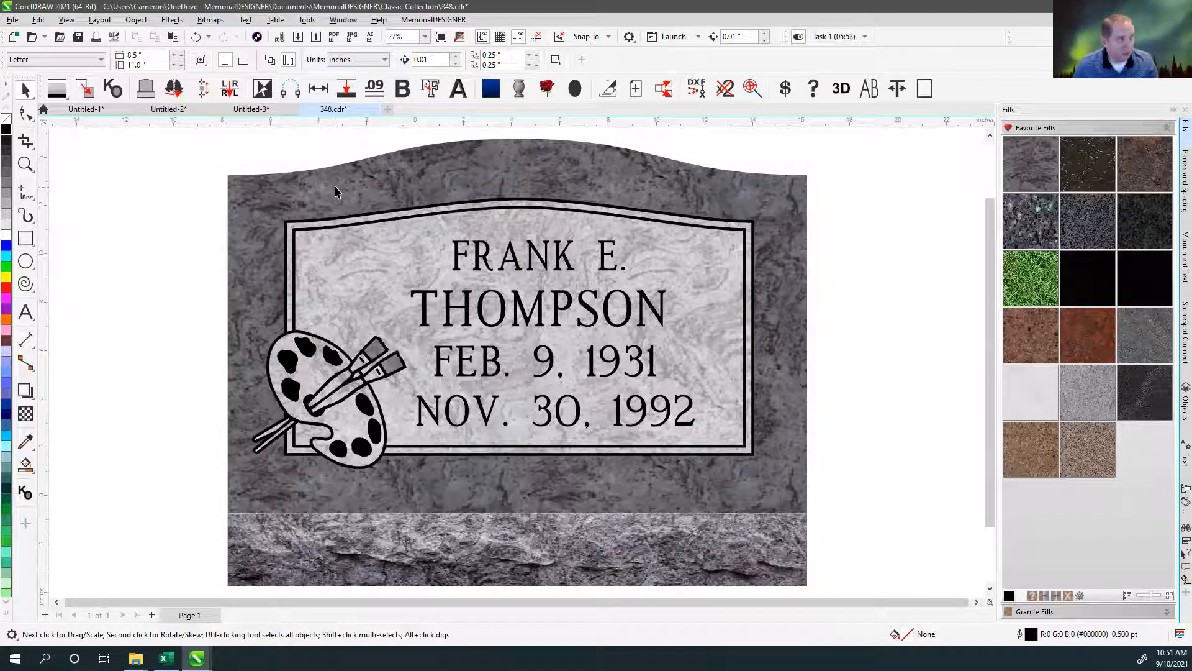
# Try moving the granite monument shape away from behind its panel and base, and undo the move.
pyautogui.click(277, 150)
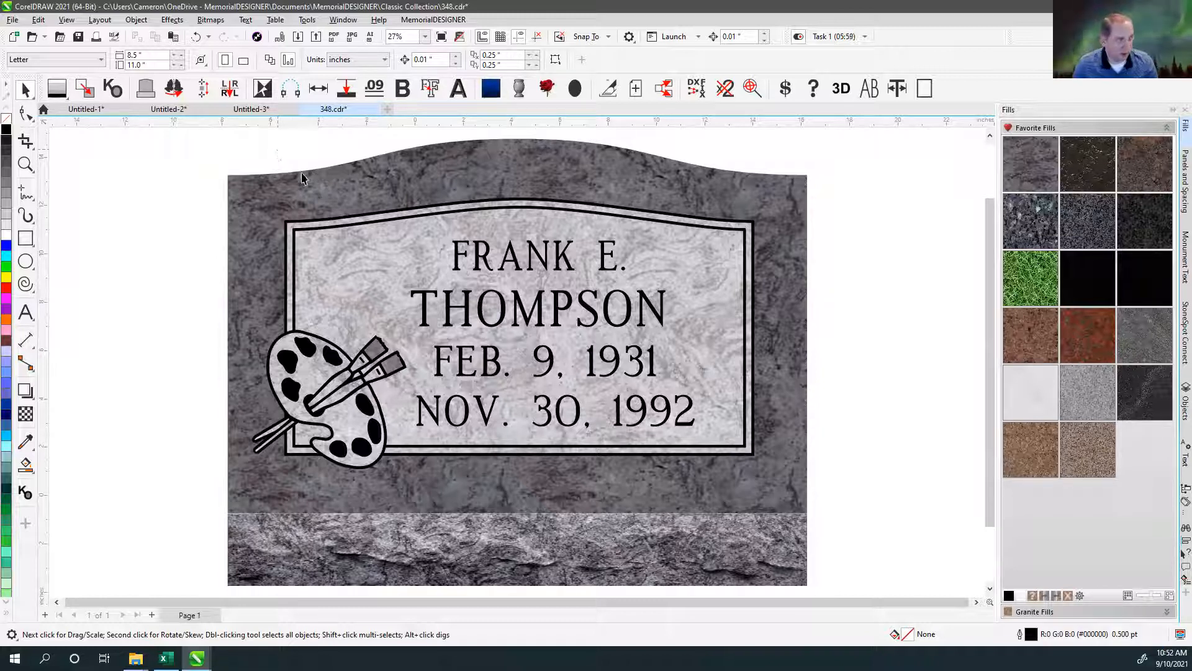
pyautogui.click(328, 198)
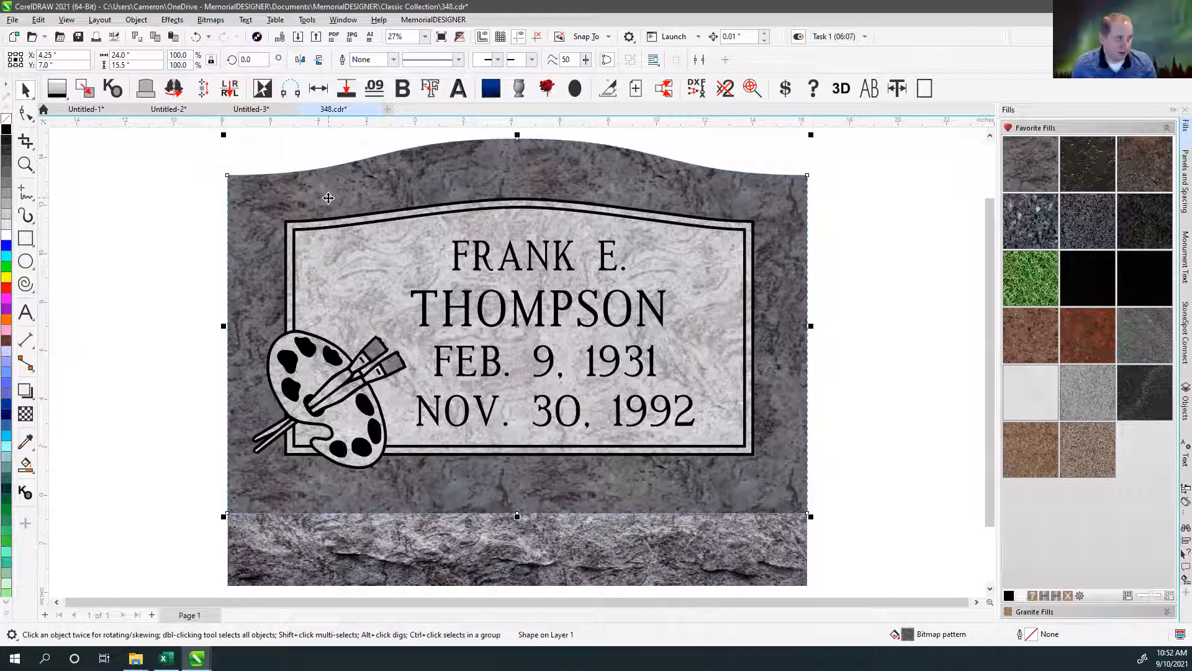
pyautogui.scroll(-2, 494, 371)
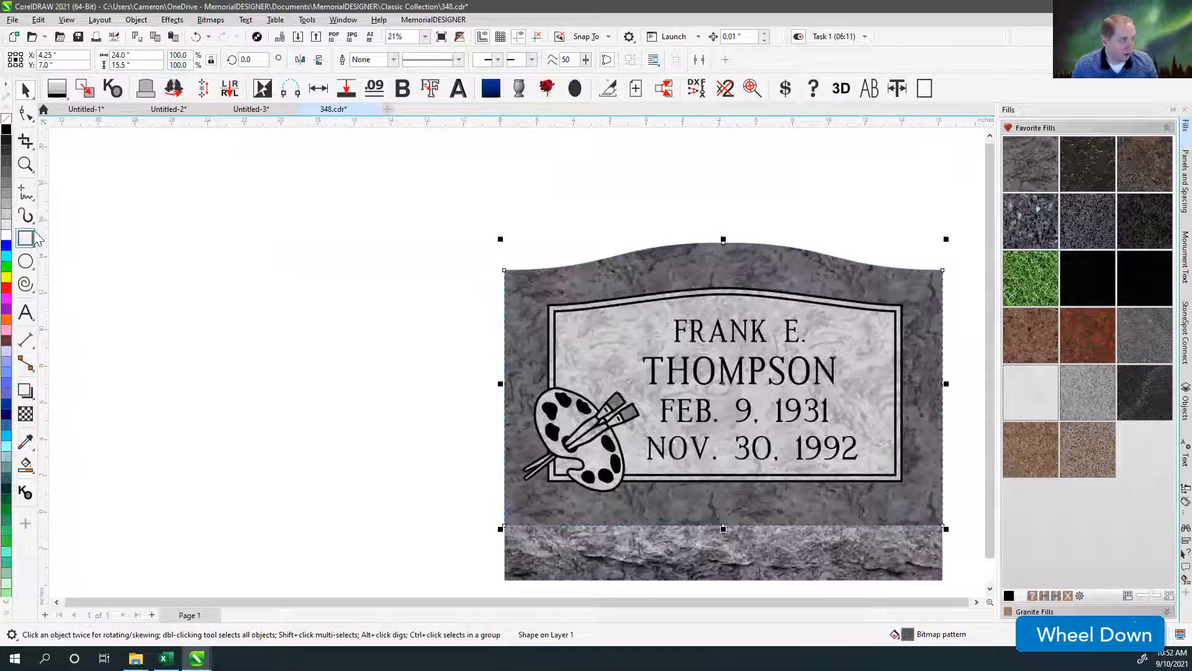
pyautogui.moveTo(588, 273); pyautogui.dragTo(213, 184)
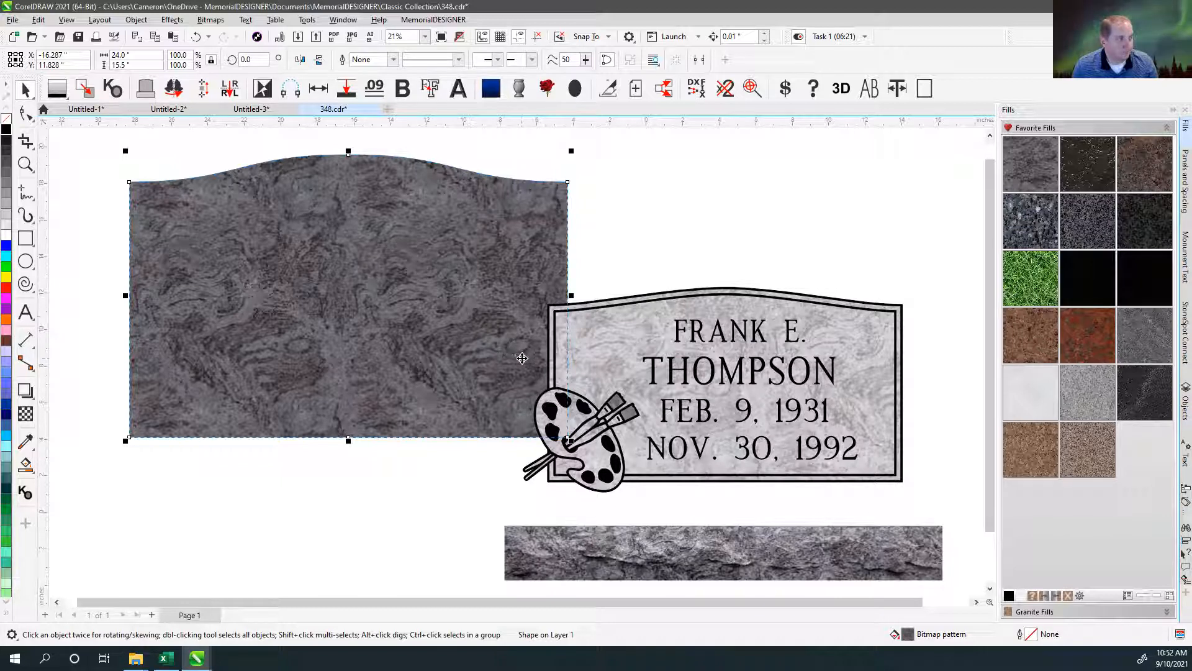
pyautogui.hotkey('ctrl', 'z')
# Select both paintbrush tip shapes and weld them into one curve.
pyautogui.scroll(3, 521, 360)
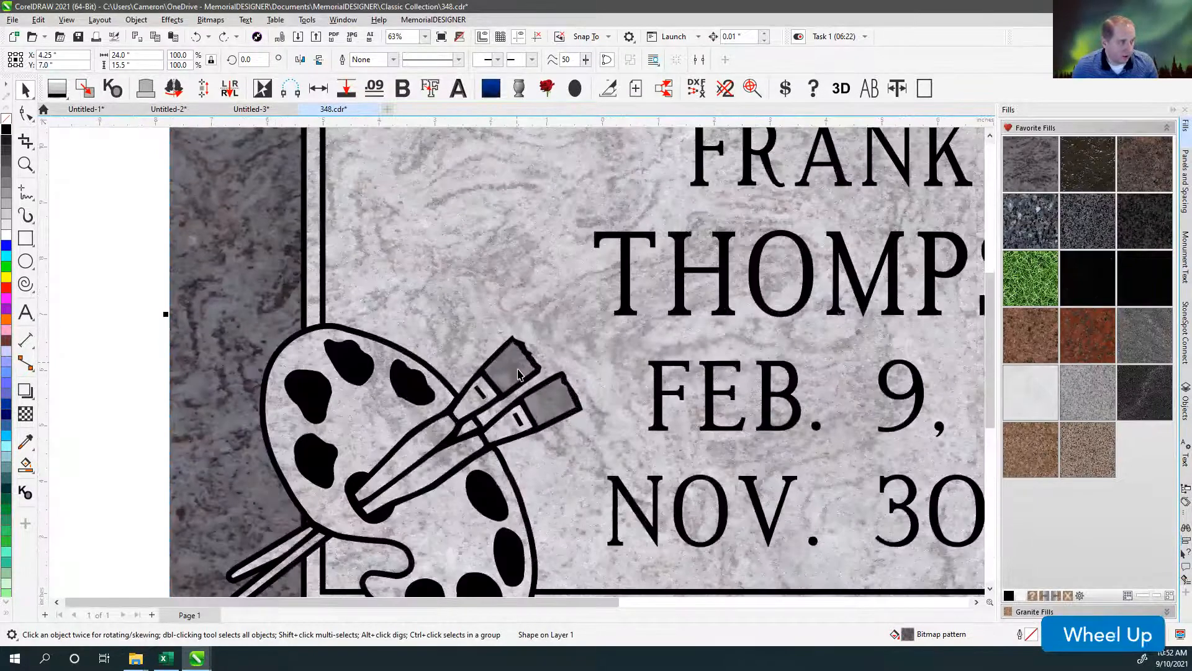
pyautogui.scroll(2, 519, 374)
pyautogui.click(519, 373)
pyautogui.keyDown('shift'); pyautogui.click(578, 425); pyautogui.keyUp('shift')
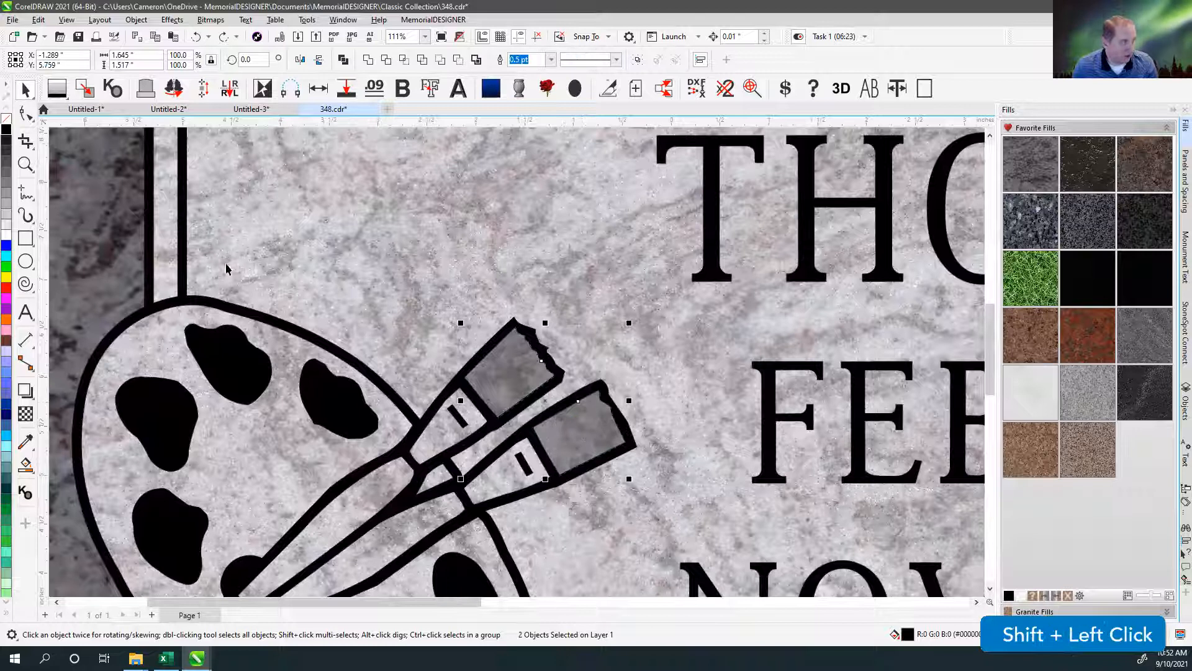
pyautogui.click(368, 59)
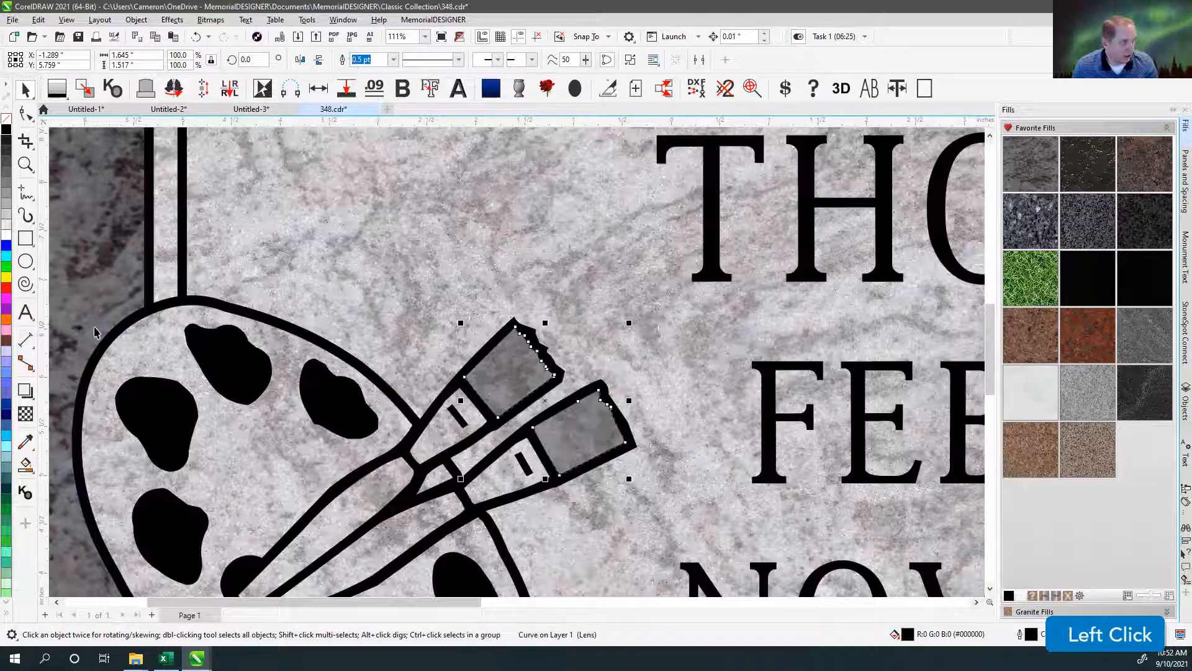
# Give the welded tip shape a red 12 pt outline, and undo a trial move off the paintbrushes.
pyautogui.rightClick(6, 287)
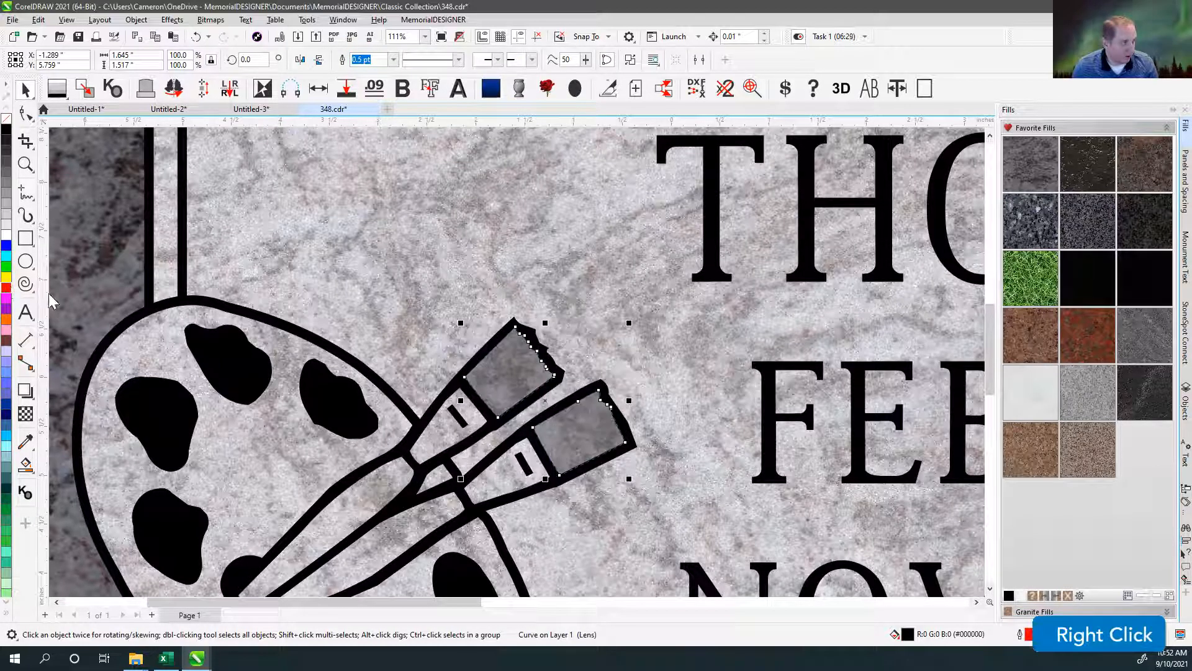
pyautogui.click(392, 59)
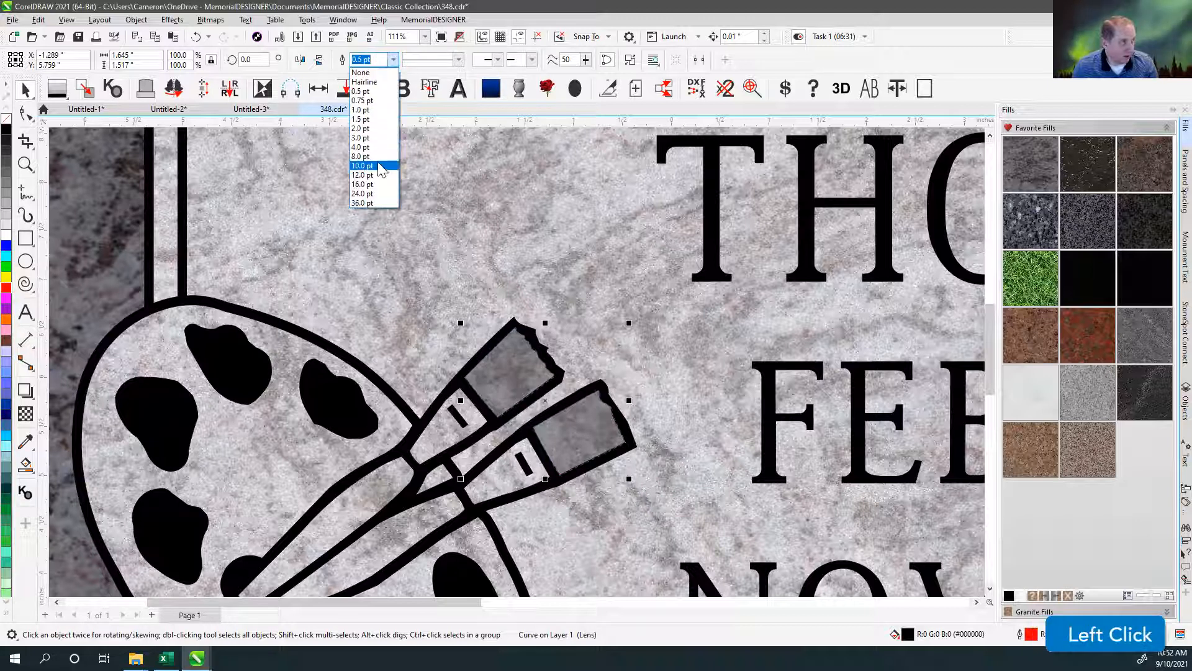
pyautogui.click(363, 176)
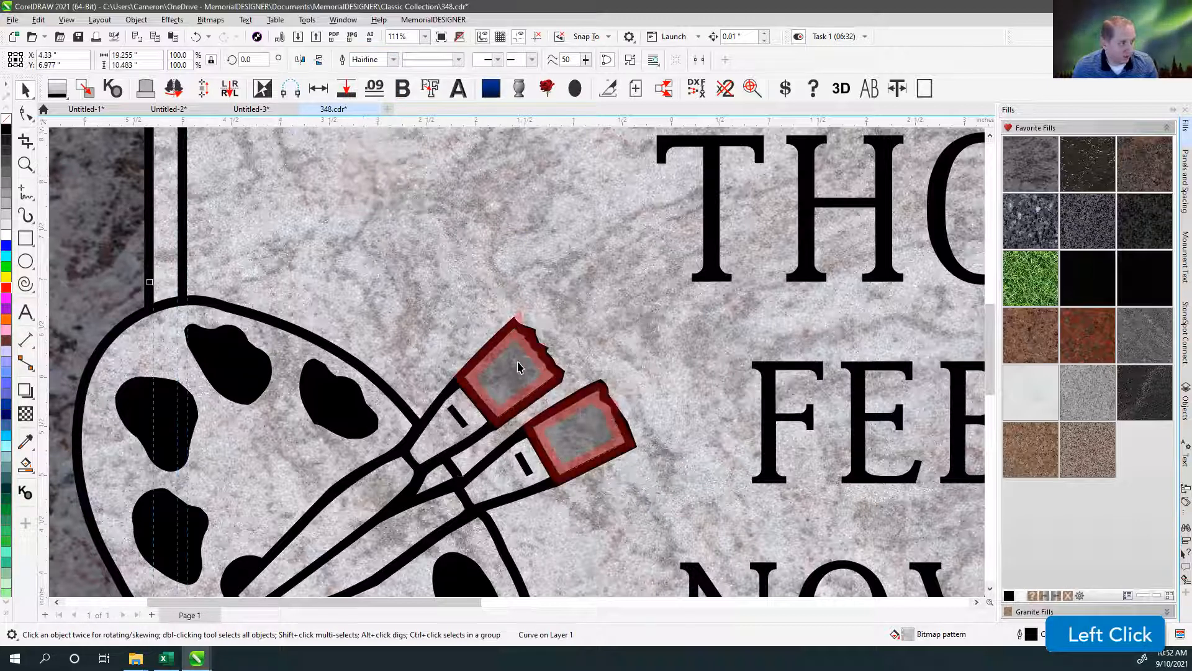
pyautogui.moveTo(527, 350); pyautogui.dragTo(419, 258)
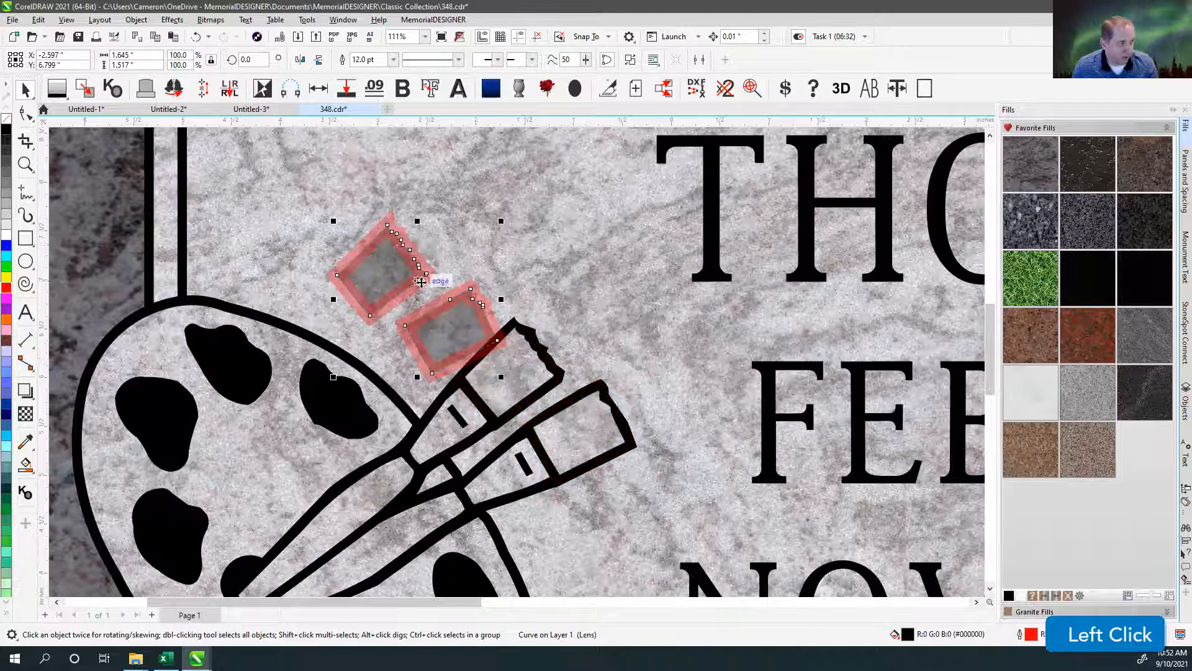
pyautogui.hotkey('ctrl', 'z')
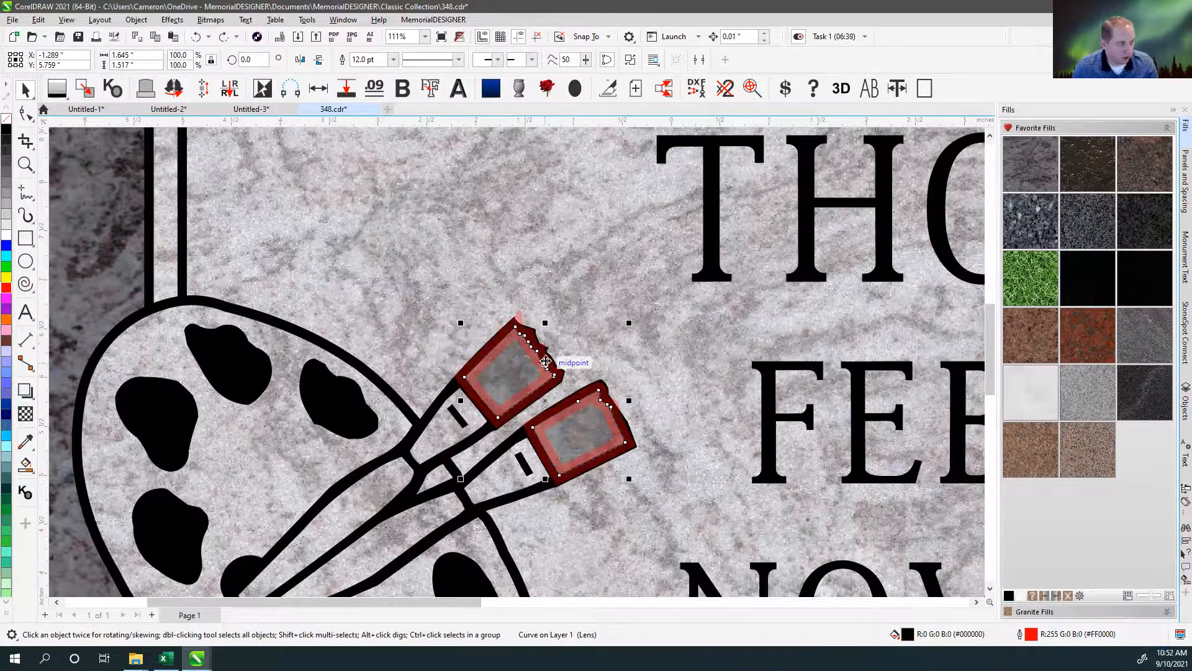
# Combine the granite monument shape with the red-outlined paintbrush tip shape into a single curve.
pyautogui.scroll(-2, 515, 361)
pyautogui.scroll(-1, 514, 360)
pyautogui.click(322, 233)
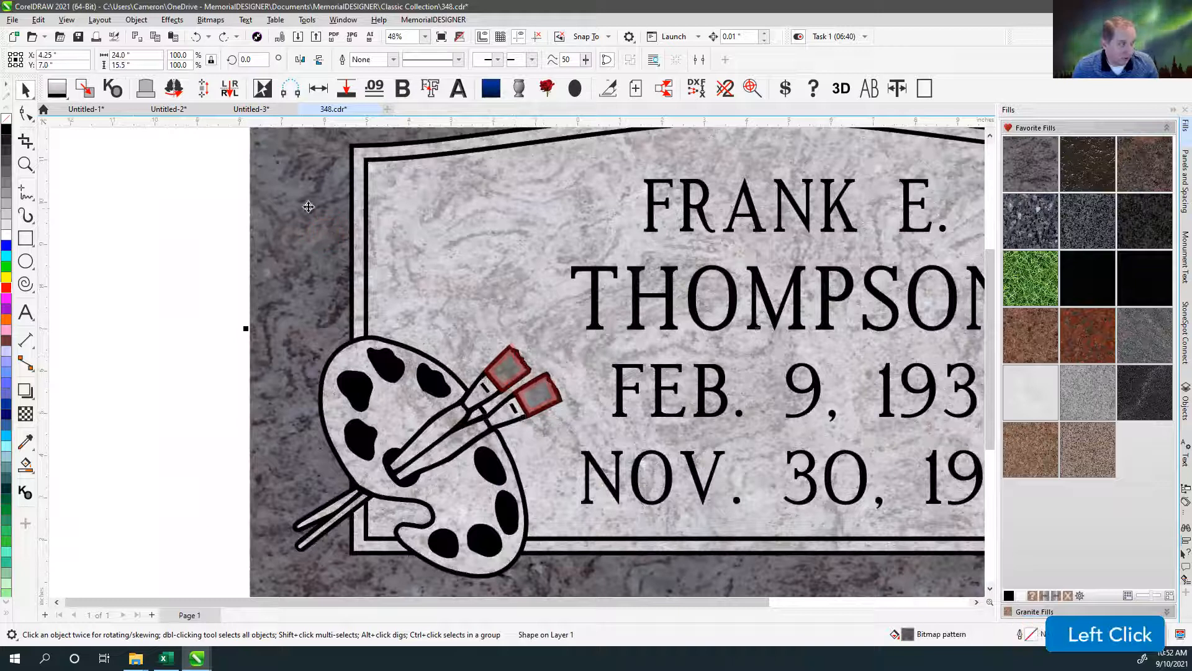
pyautogui.keyDown('shift'); pyautogui.click(529, 398); pyautogui.keyUp('shift')
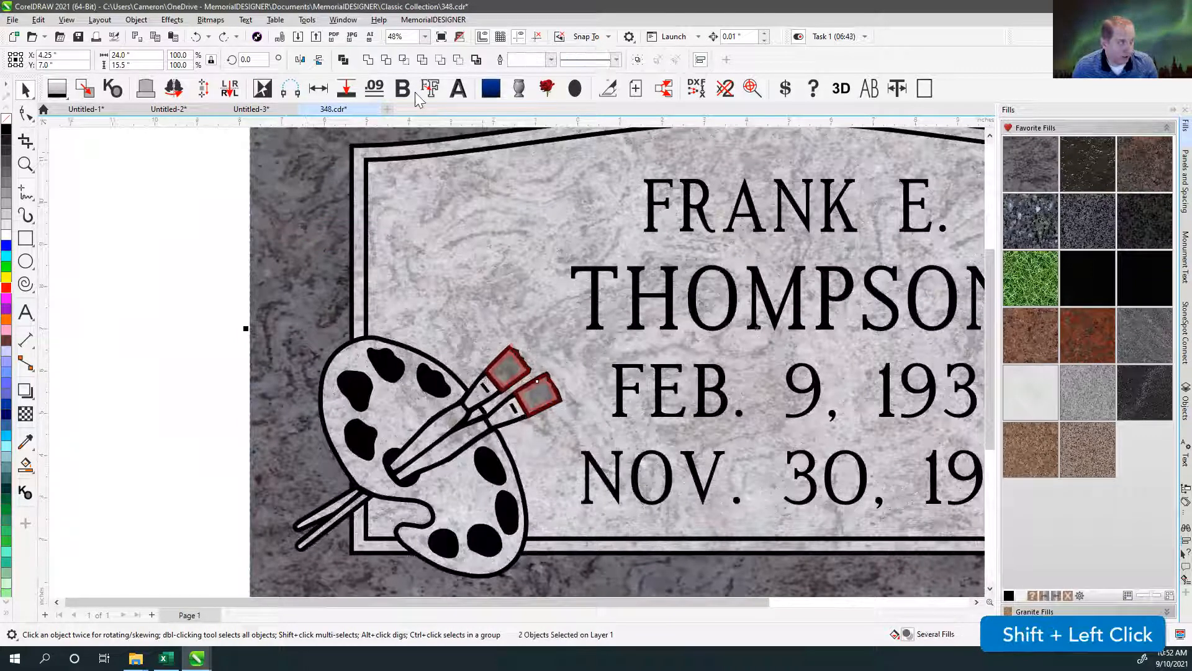
pyautogui.click(343, 60)
pyautogui.click(267, 224)
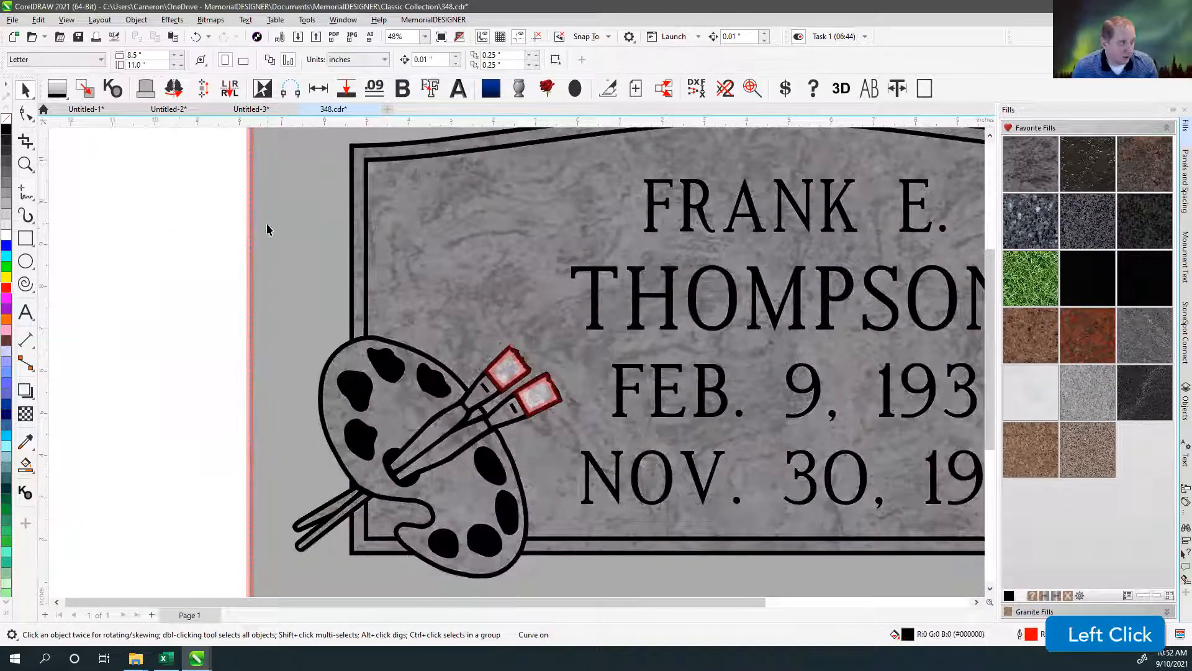
# Move the combined monument shape clear of the panel and base, and examine its outline and tip-shaped holes.
pyautogui.scroll(-4, 253, 289)
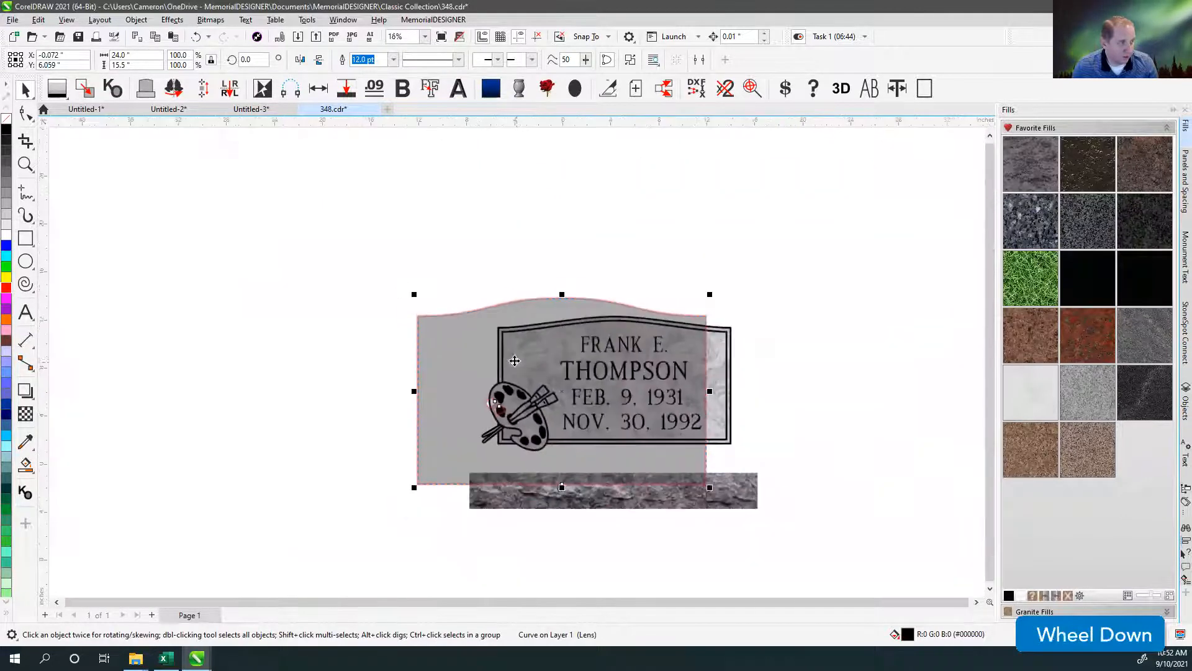
pyautogui.moveTo(452, 350); pyautogui.dragTo(194, 332)
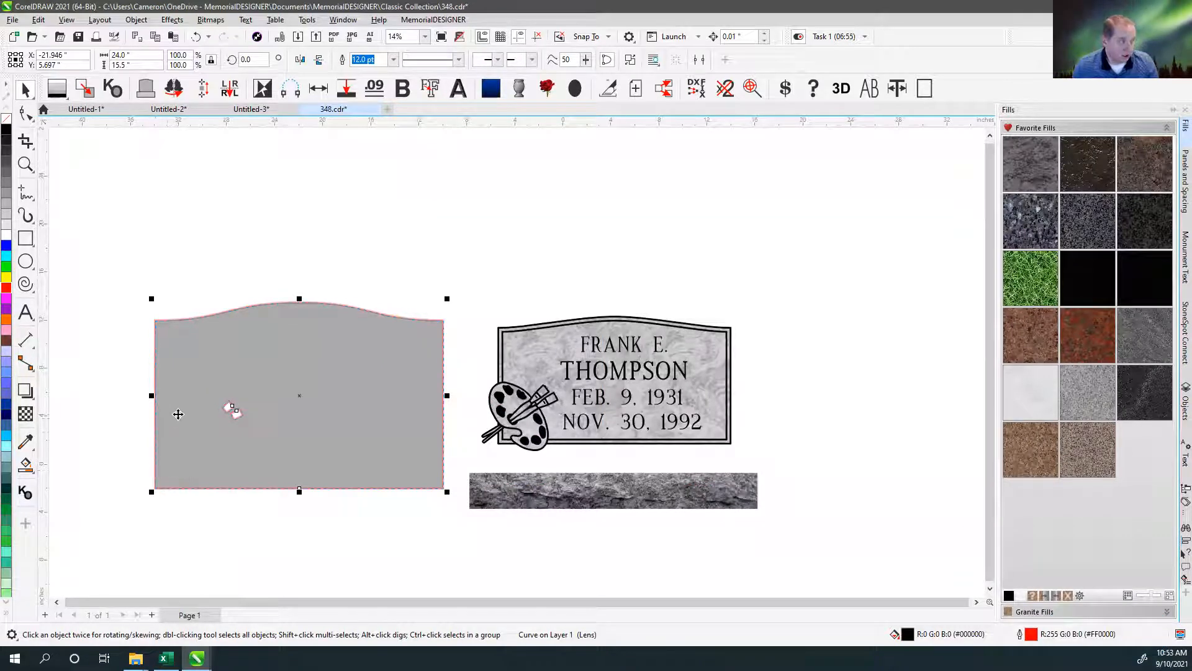
pyautogui.scroll(1, 215, 376)
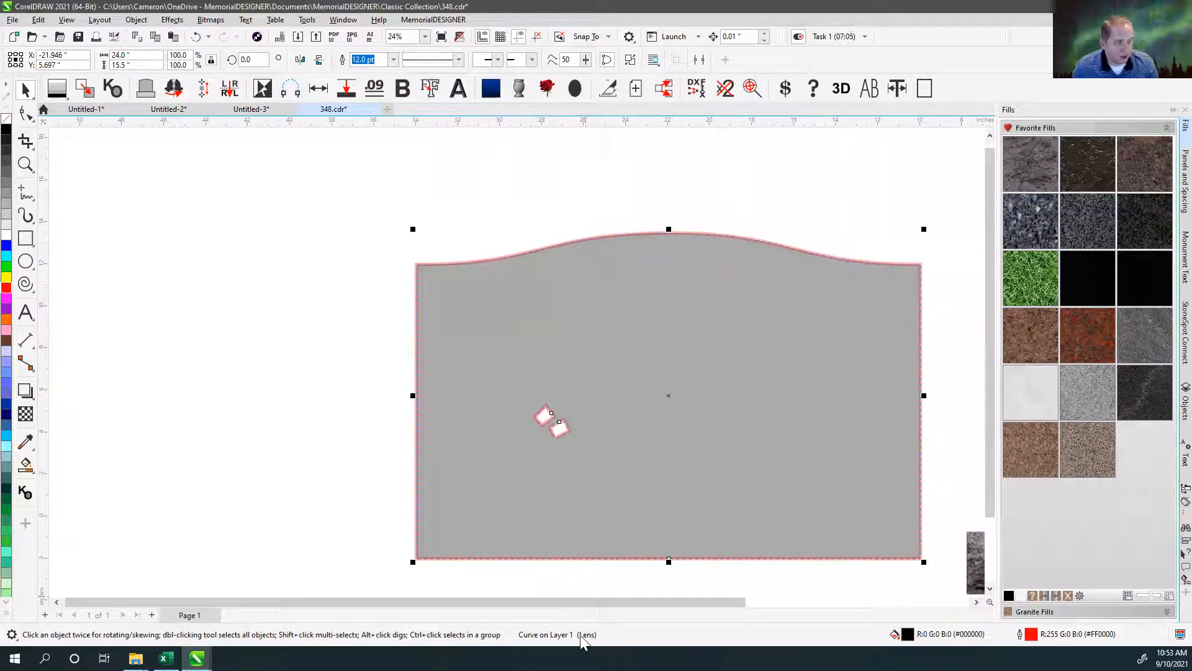
pyautogui.click(494, 237)
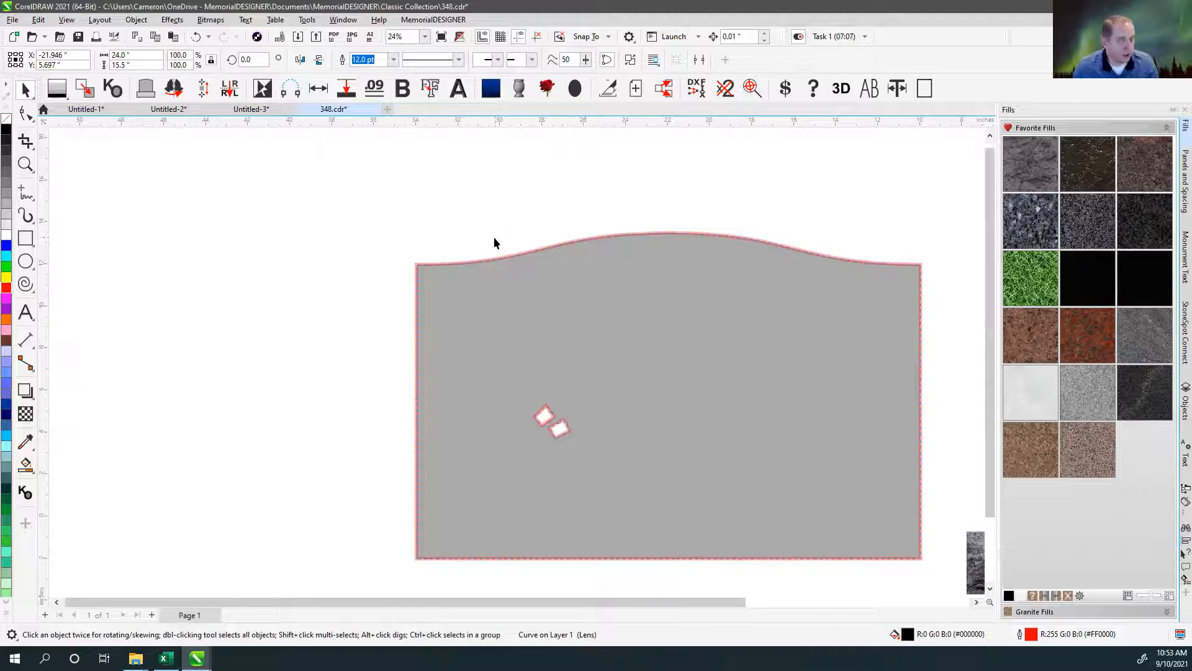
pyautogui.click(525, 378)
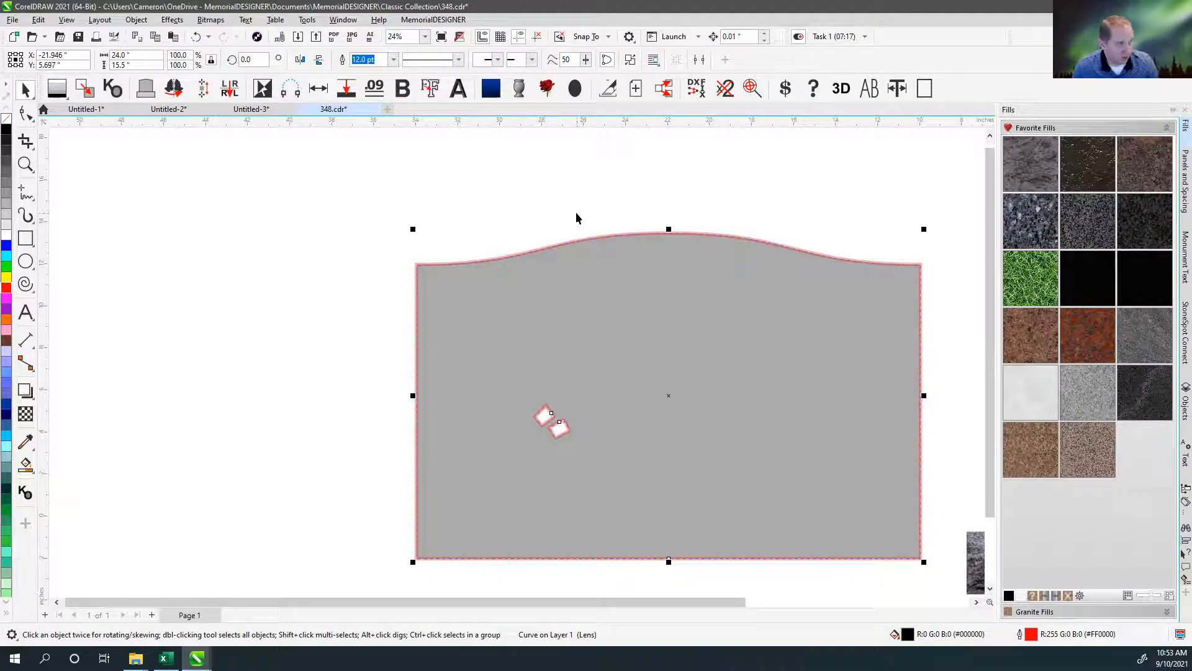
# Undo the moves of the combined monument shape and its combination with the paintbrush tips.
pyautogui.hotkey('ctrl', 'z')
pyautogui.click(763, 233)
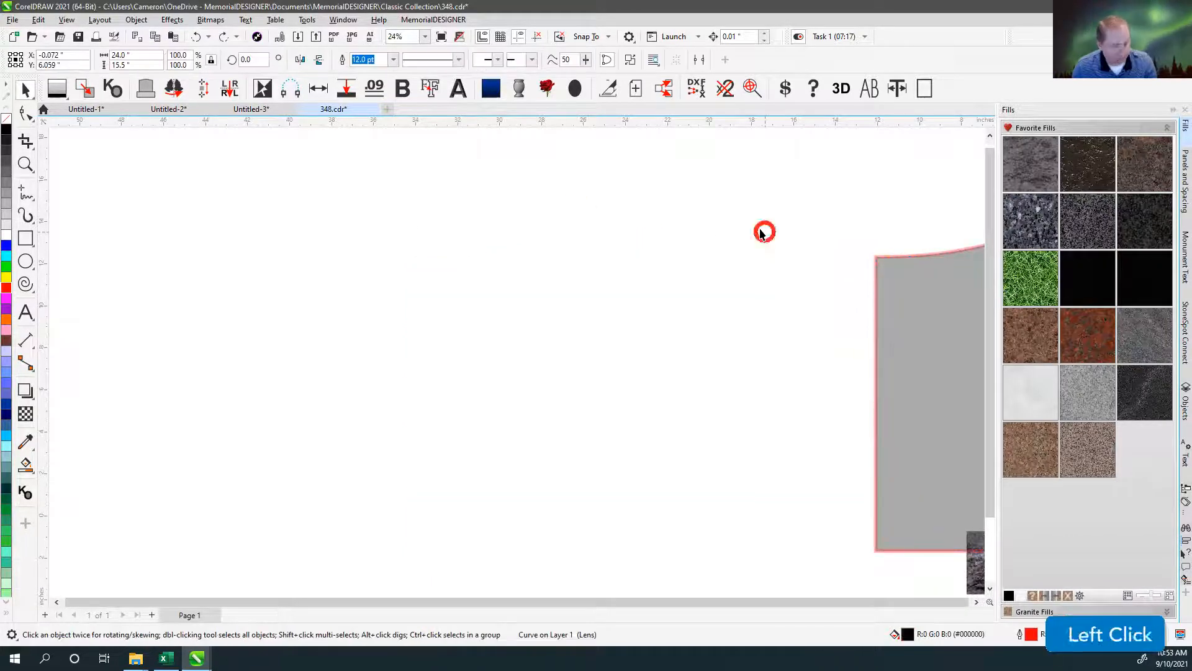
pyautogui.press('F4')
pyautogui.hotkey('ctrl', 'z')
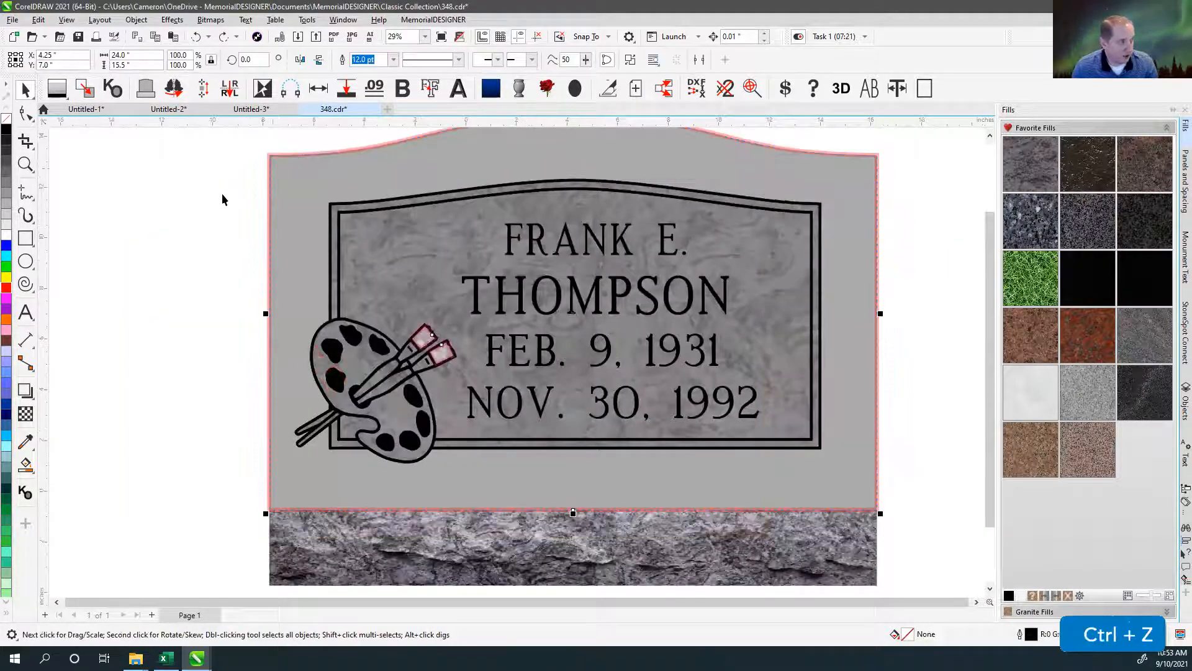
# Clear the red outline from the welded paintbrush tip shape.
pyautogui.click(421, 356)
pyautogui.click(421, 355)
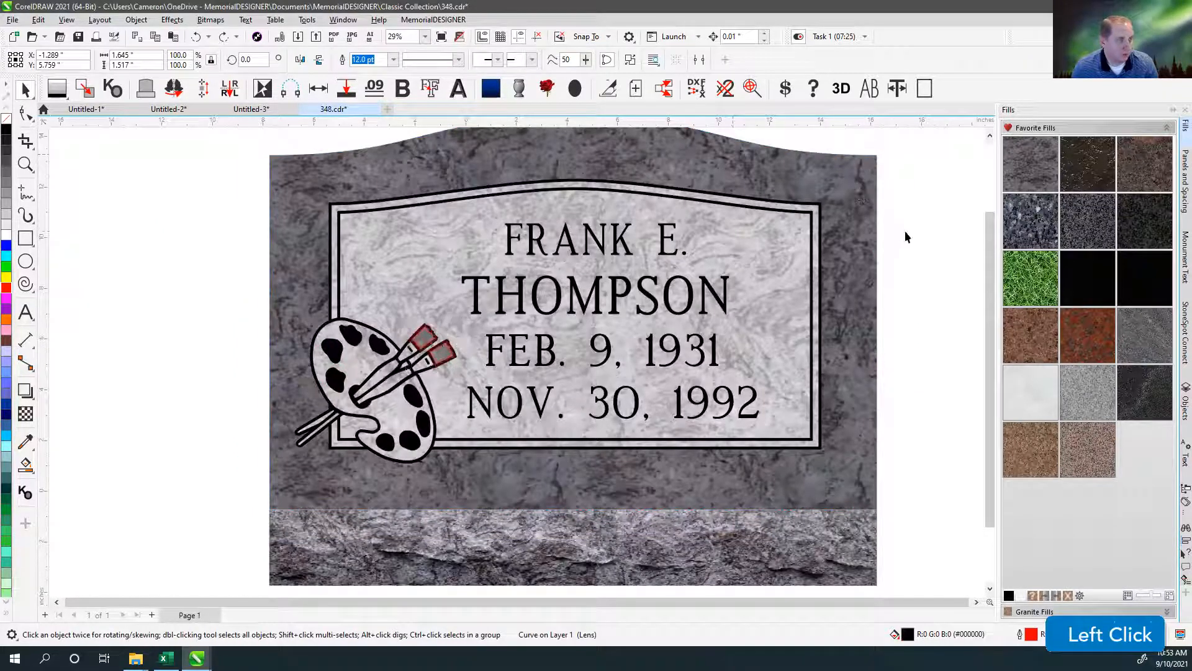
pyautogui.click(440, 352)
pyautogui.click(431, 341)
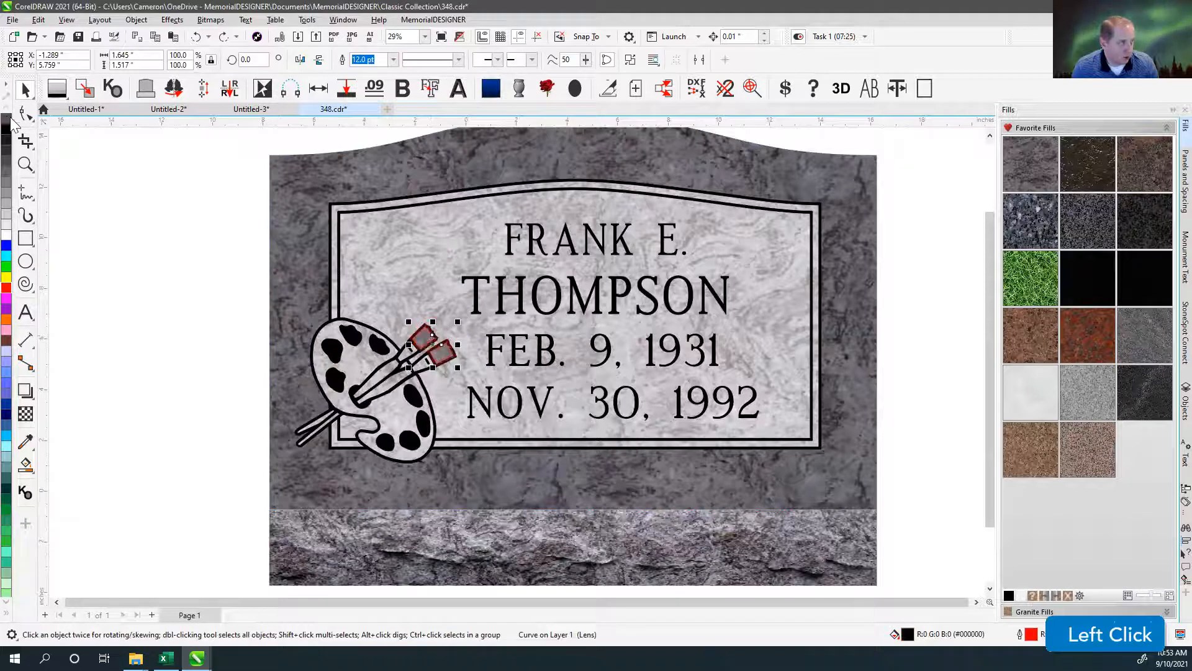
pyautogui.click(186, 221)
# Select the monument shape with its panel, lettering and palette art, and generate a plot page of their outlines.
pyautogui.scroll(-1, 187, 221)
pyautogui.moveTo(286, 182)
pyautogui.mouseDown()
pyautogui.moveTo(346, 192)
pyautogui.moveTo(896, 541)
pyautogui.mouseUp()
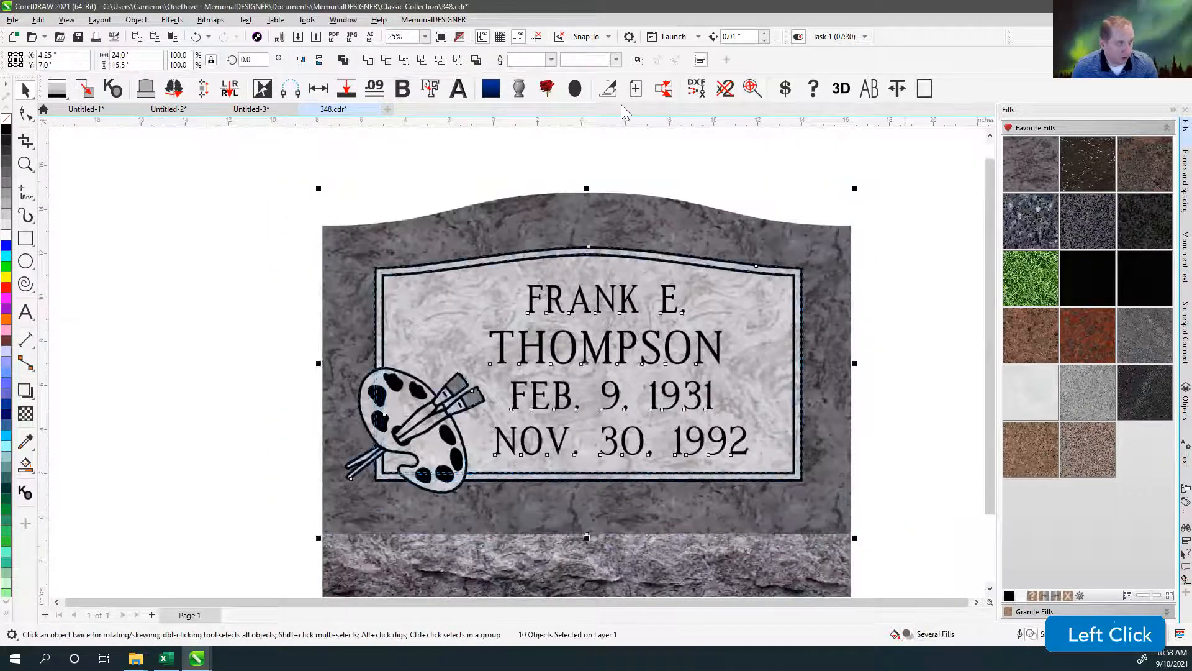
pyautogui.click(635, 88)
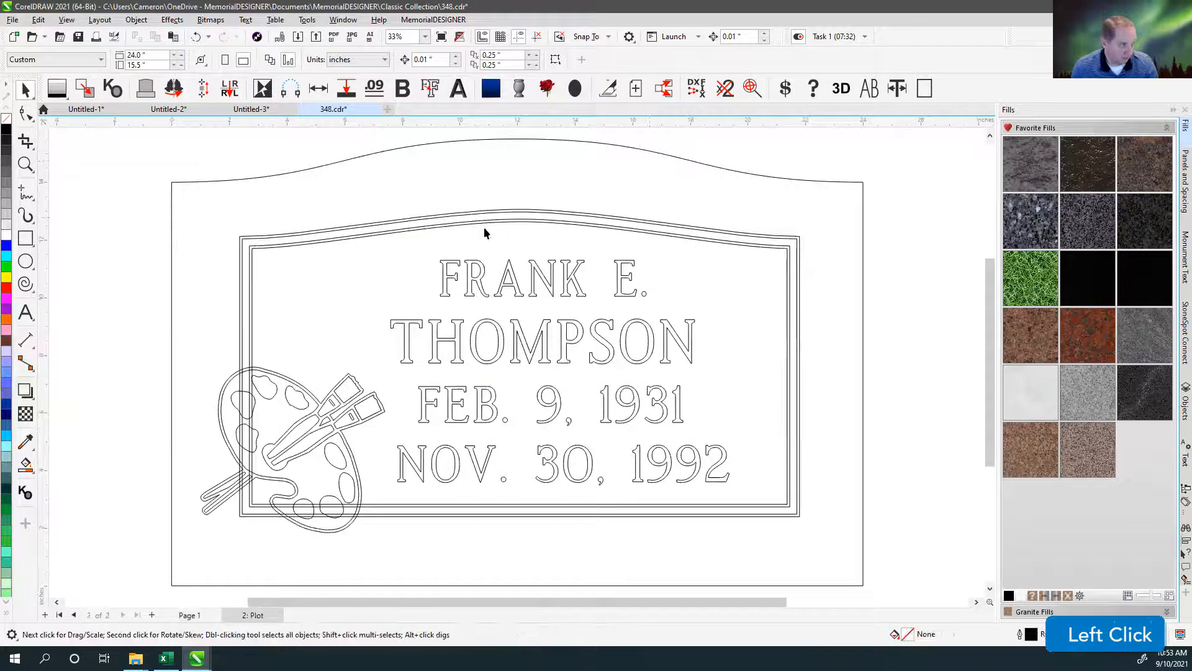
# Combine the two panel border curves on the plot page, and weld the result to the palette's outer outline.
pyautogui.click(353, 388)
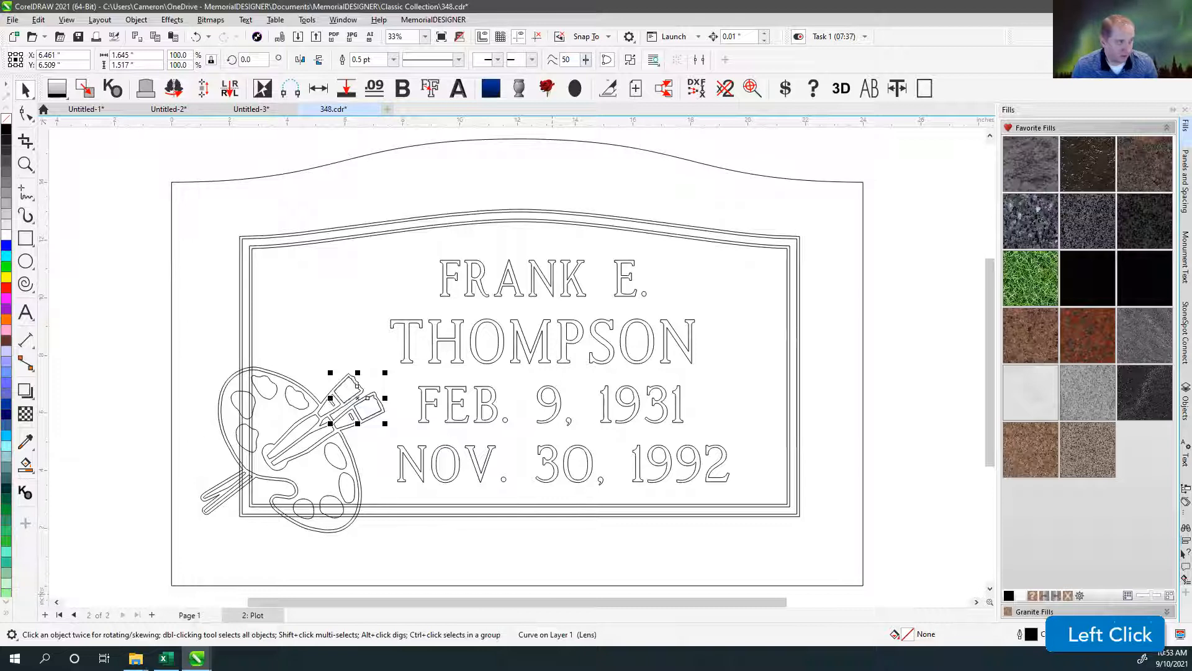
pyautogui.moveTo(208, 278); pyautogui.dragTo(319, 335)
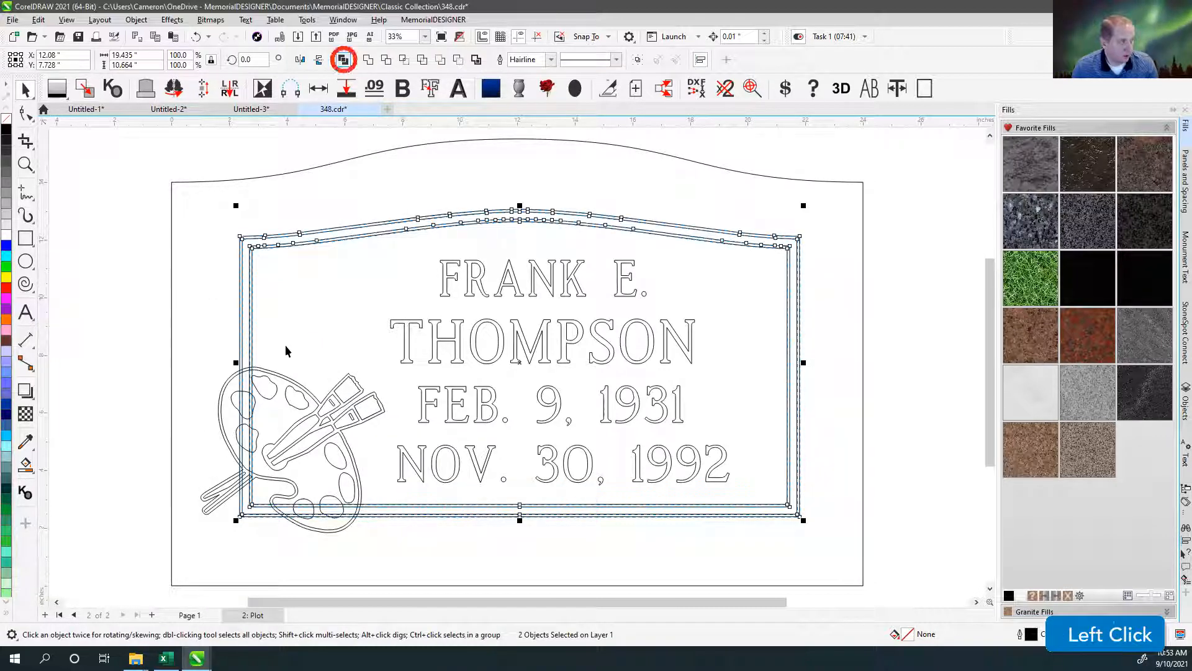
pyautogui.keyDown('shift'); pyautogui.click(260, 366); pyautogui.keyUp('shift')
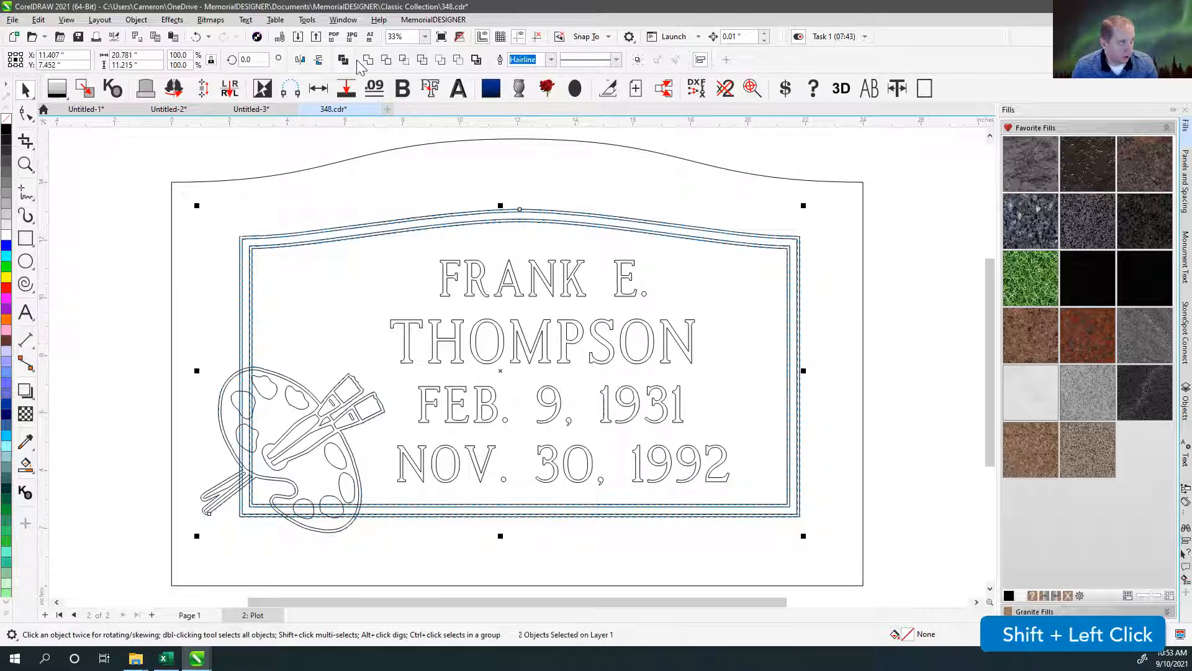
pyautogui.press('w')
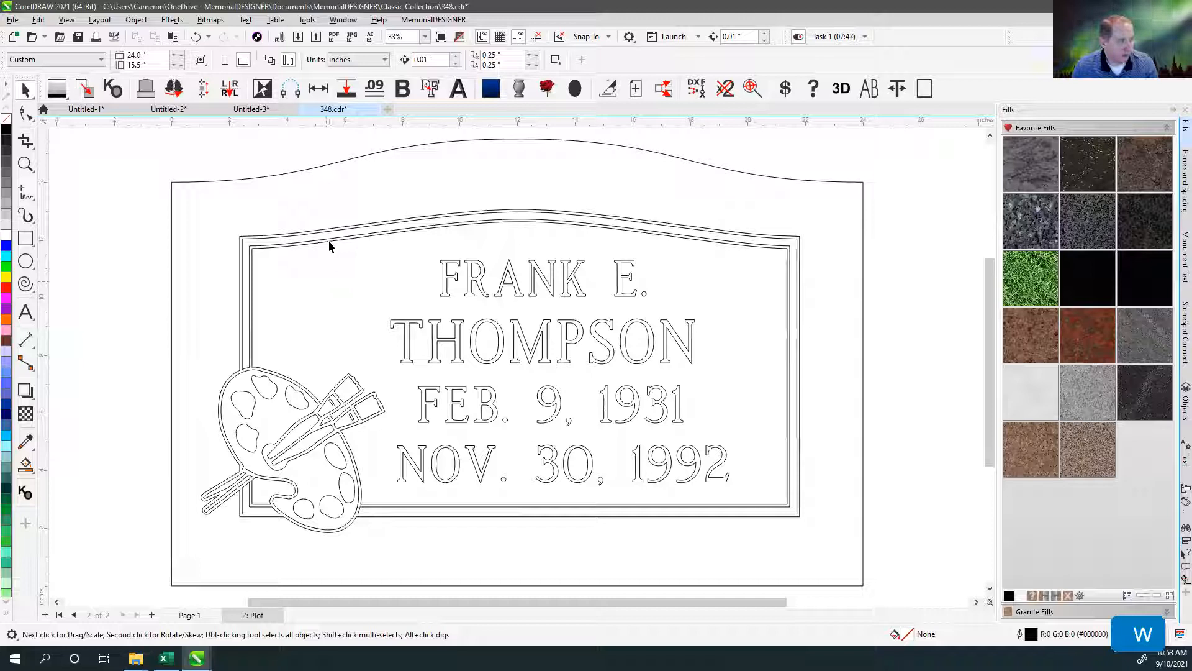
# Move the paintbrush tip shape off the brushes as a trial, and undo the move.
pyautogui.click(348, 385)
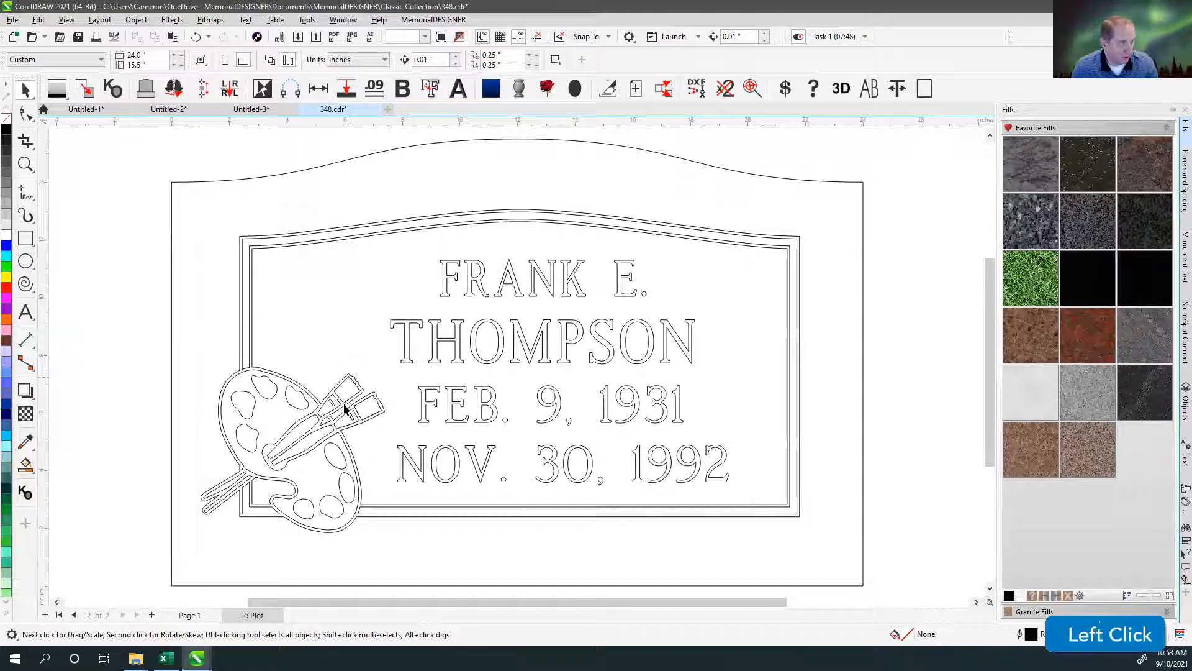
pyautogui.moveTo(341, 390); pyautogui.dragTo(342, 329)
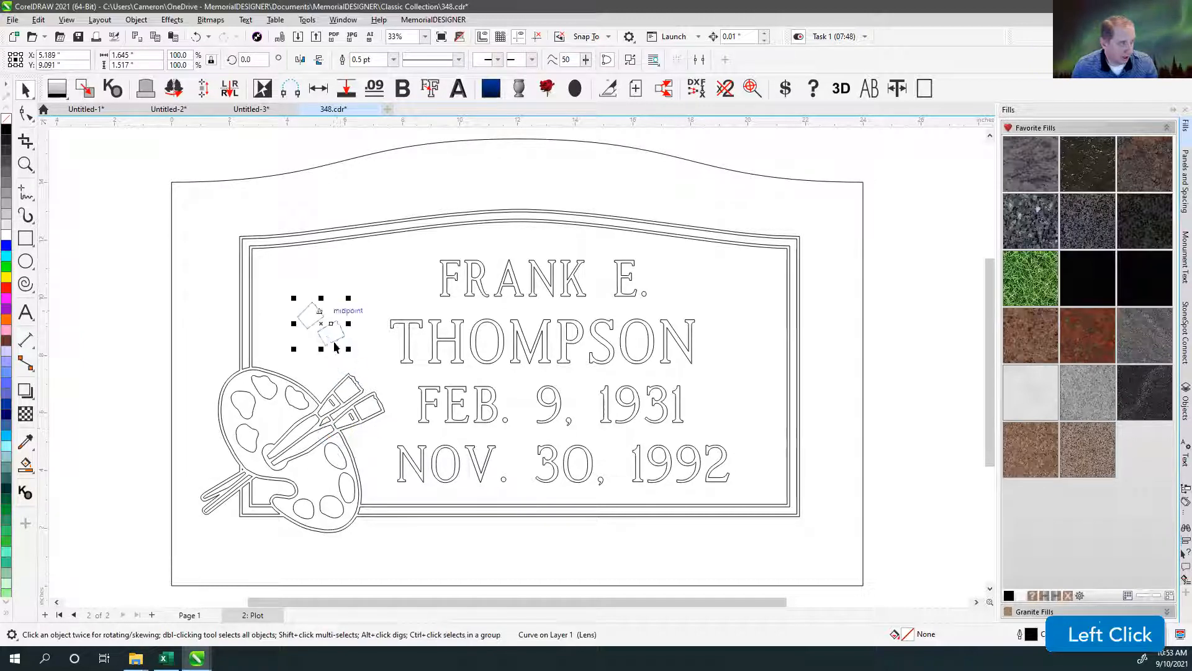
pyautogui.hotkey('ctrl', 'z')
pyautogui.click(341, 312)
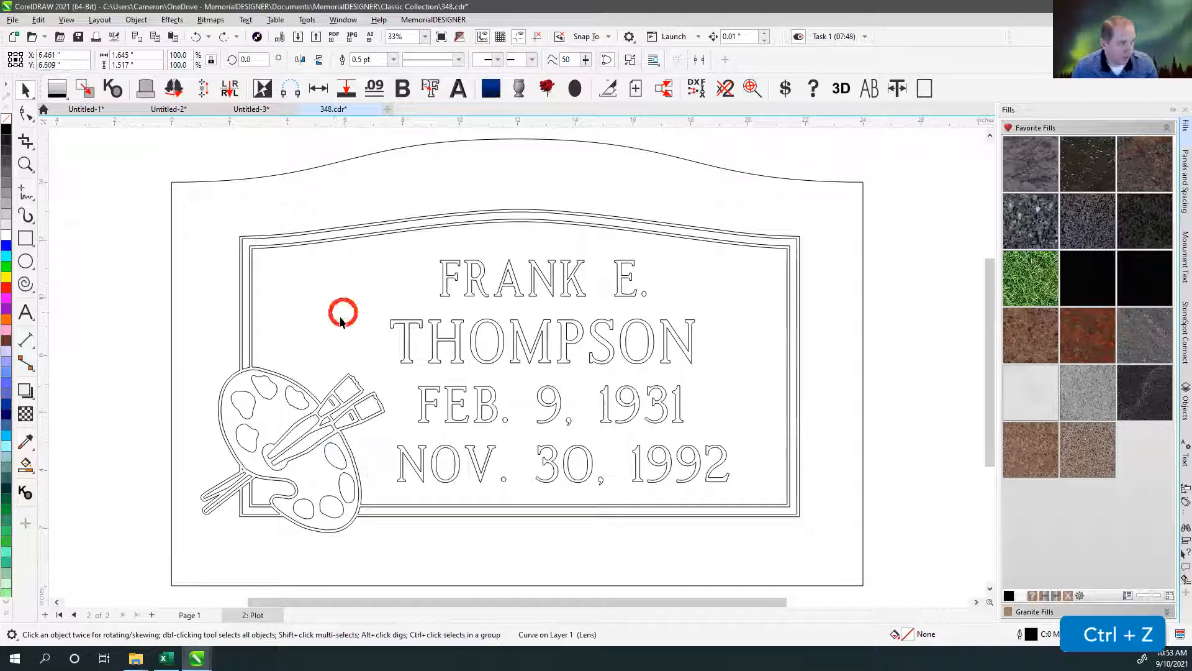
# Combine the welded panel border and palette outline with the paintbrush tip shape into a single curve.
pyautogui.click(251, 305)
pyautogui.scroll(4, 348, 404)
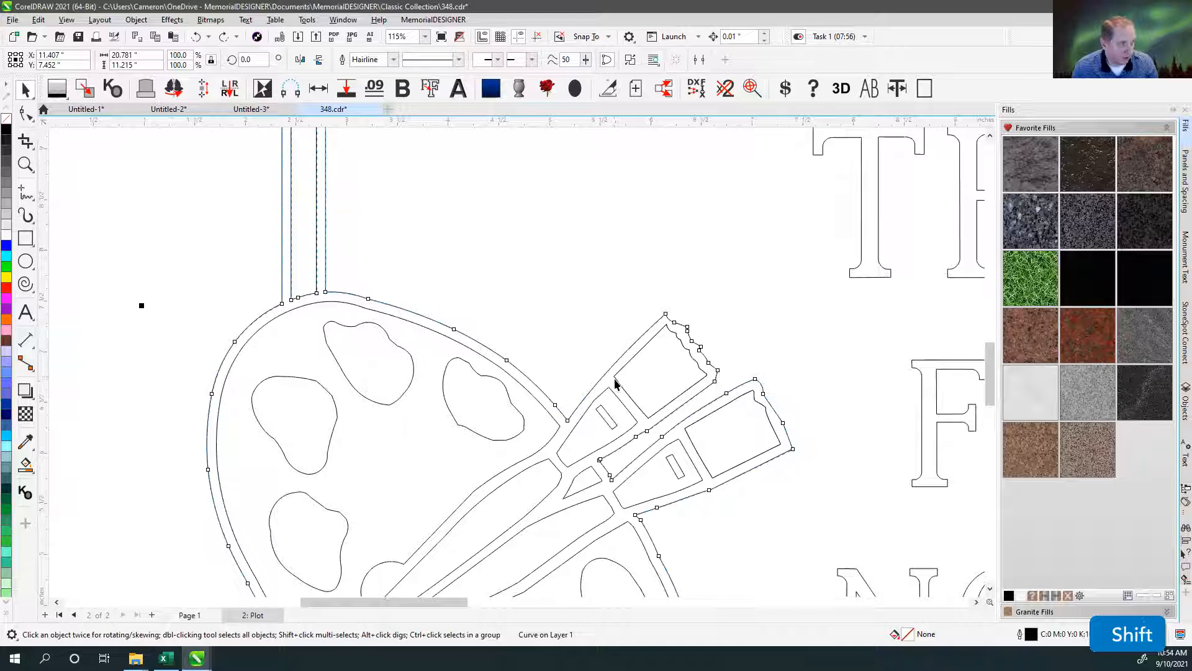
pyautogui.keyDown('shift'); pyautogui.click(616, 388); pyautogui.keyUp('shift')
pyautogui.click(341, 60)
pyautogui.click(459, 240)
pyautogui.scroll(-3, 505, 262)
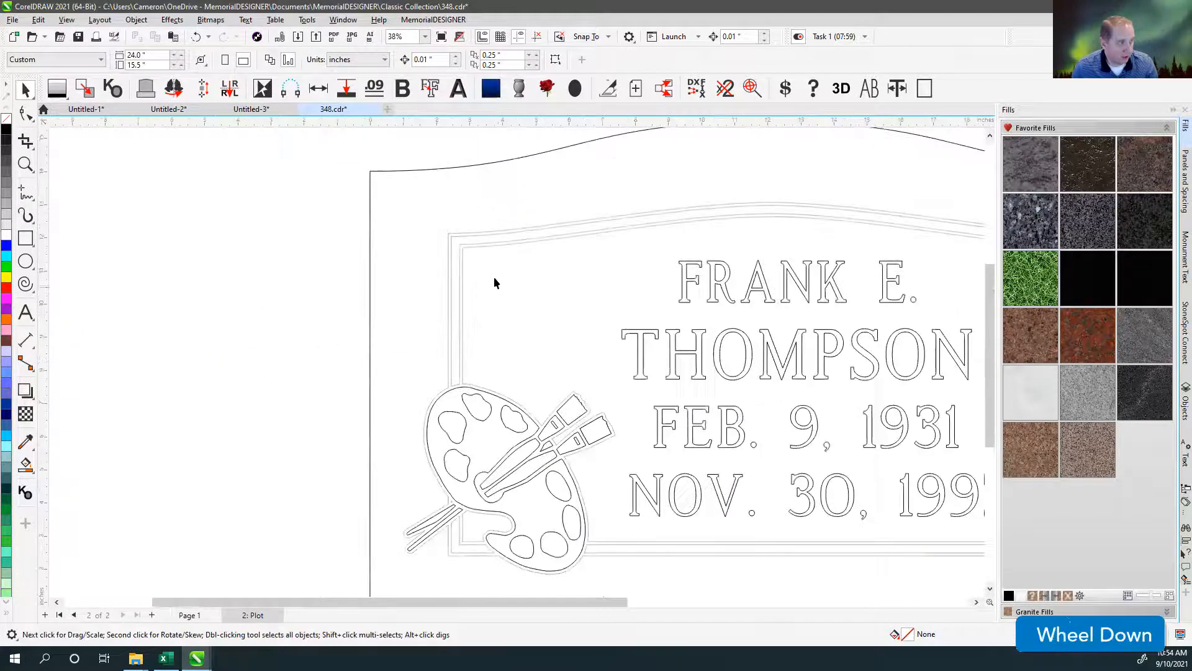
# Move the combined border, palette and tip curve clear of the artwork to inspect it, and undo the move.
pyautogui.click(471, 247)
pyautogui.click(515, 300)
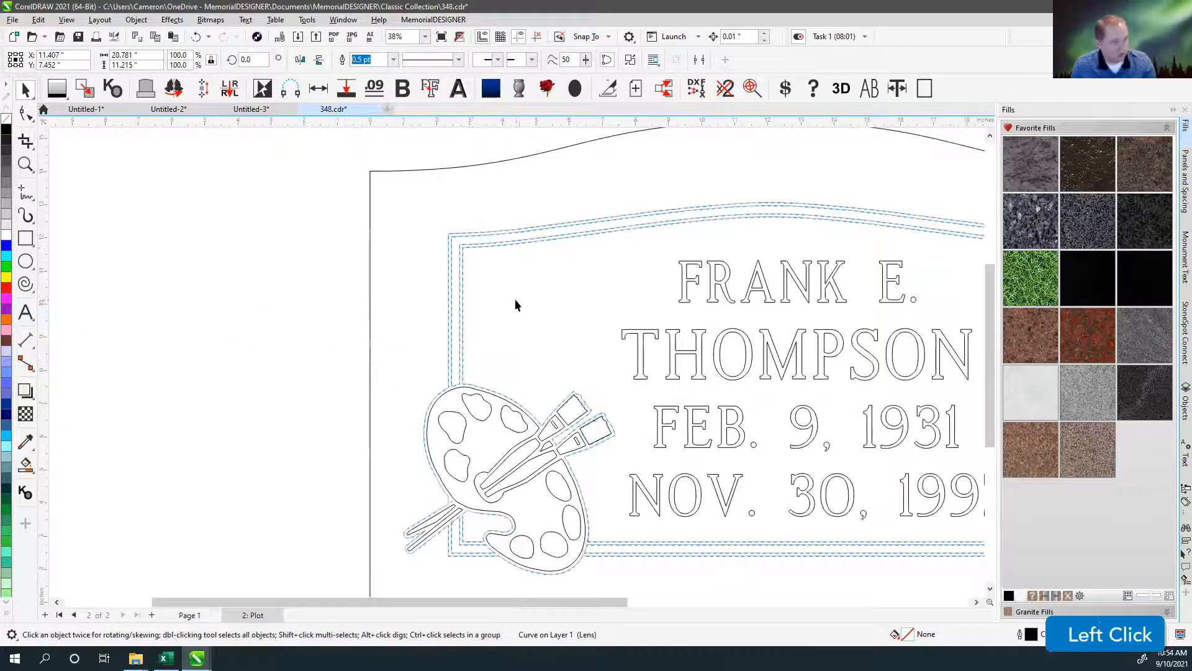
pyautogui.click(475, 245)
pyautogui.moveTo(477, 246); pyautogui.dragTo(234, 240)
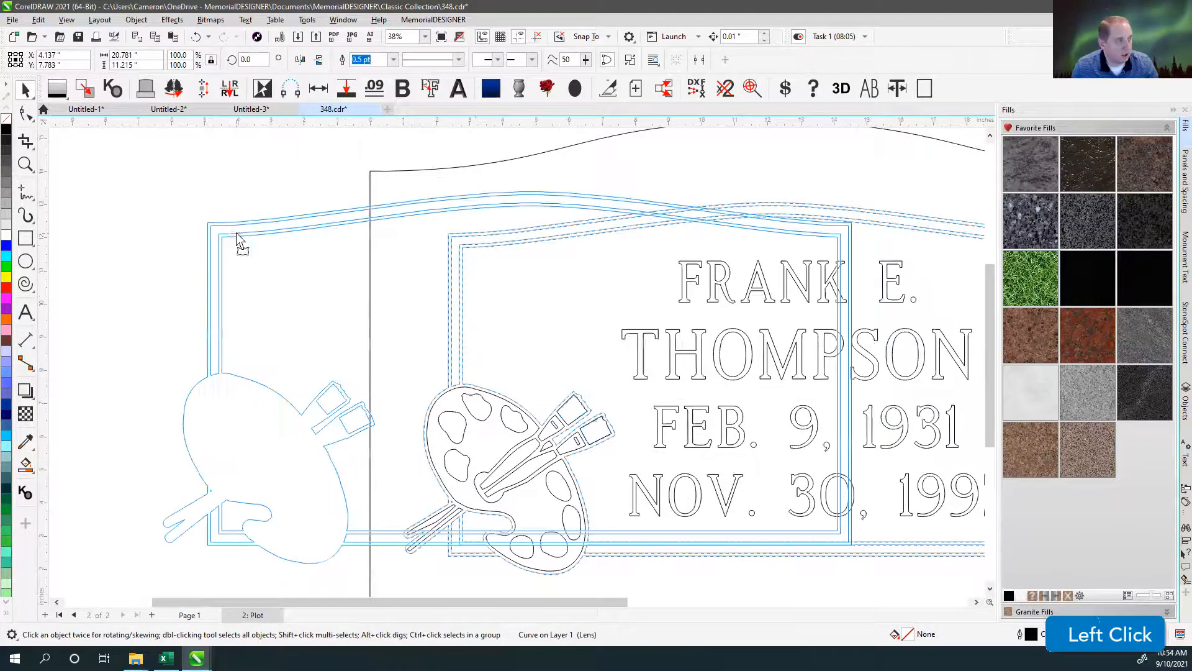
pyautogui.click(311, 415)
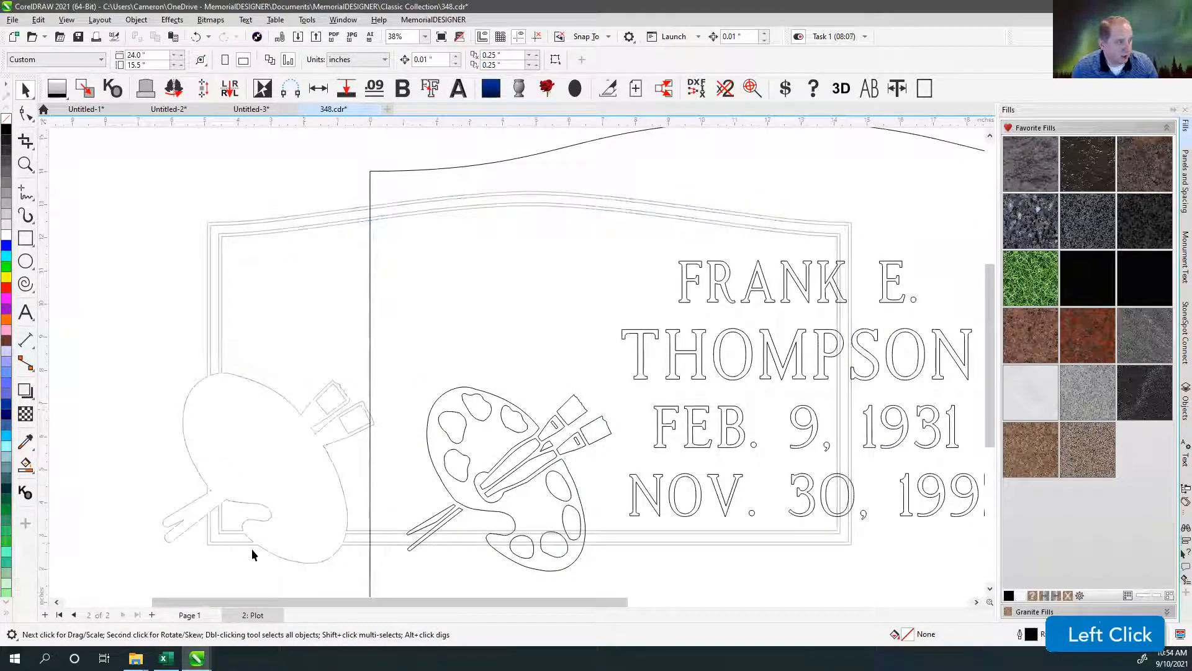
pyautogui.hotkey('ctrl', 'z')
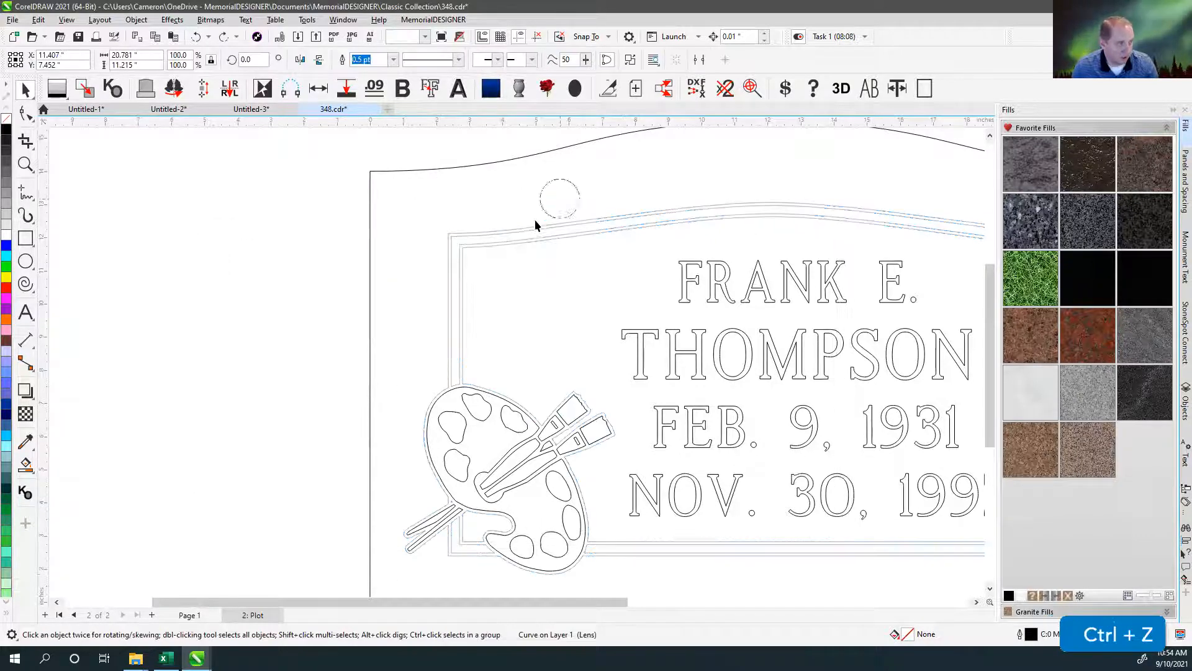
# View the whole plot page and select the combined curve to examine its full extent.
pyautogui.click(538, 229)
pyautogui.click(210, 234)
pyautogui.press('F4')
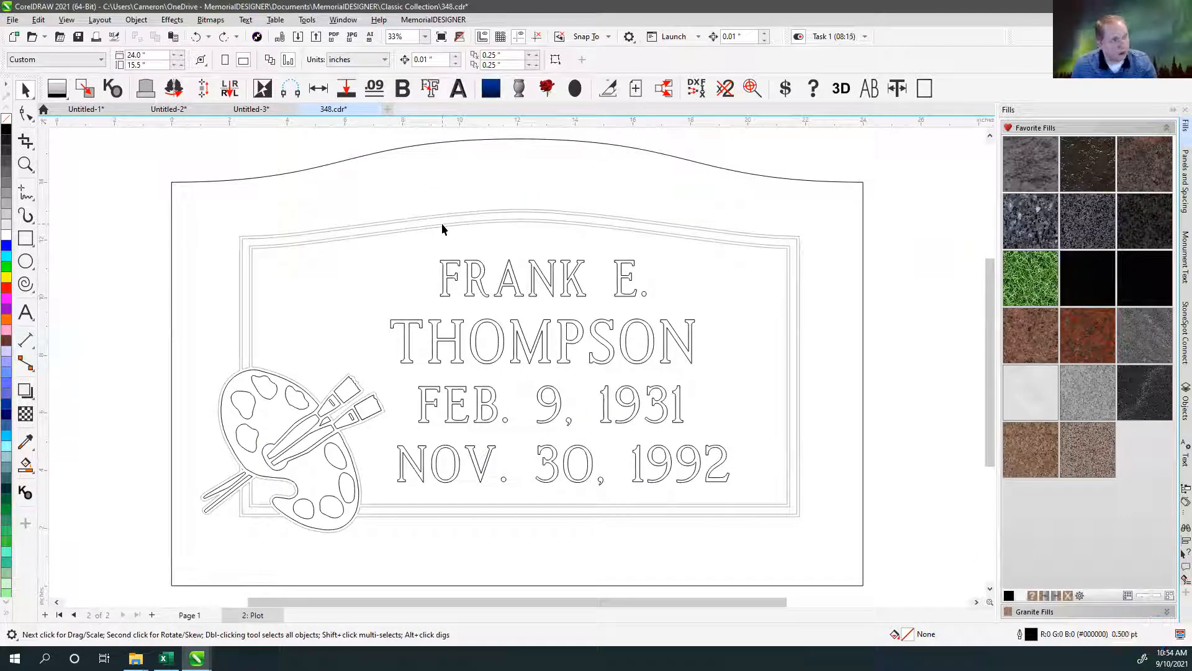
pyautogui.click(391, 230)
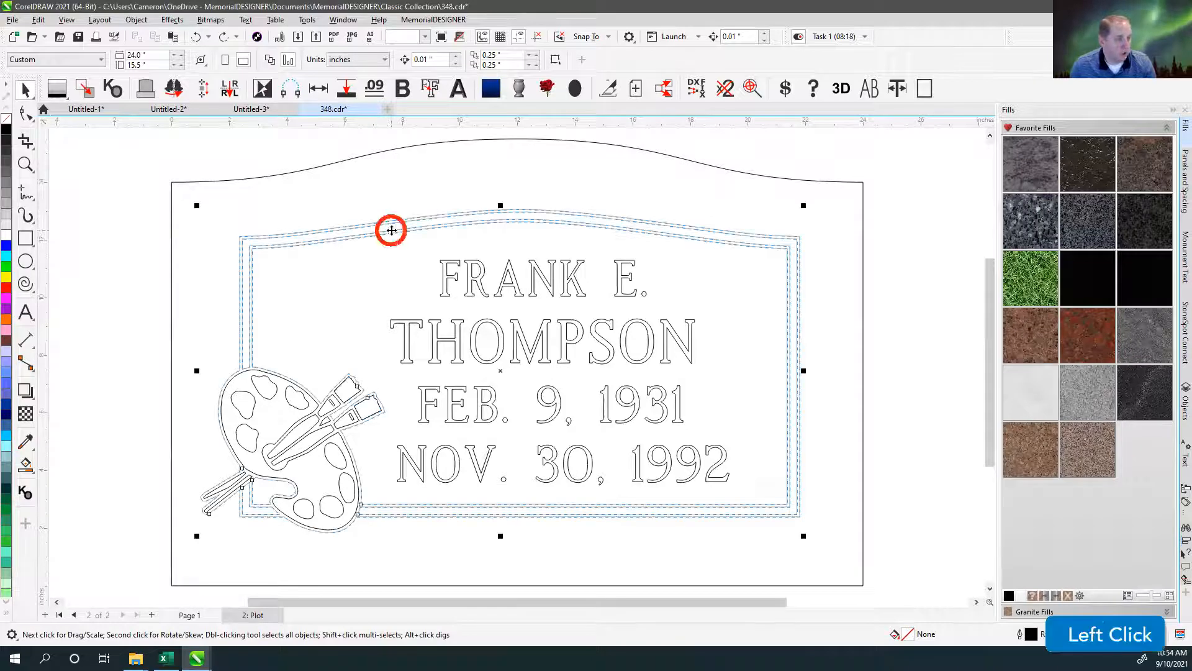
pyautogui.click(418, 259)
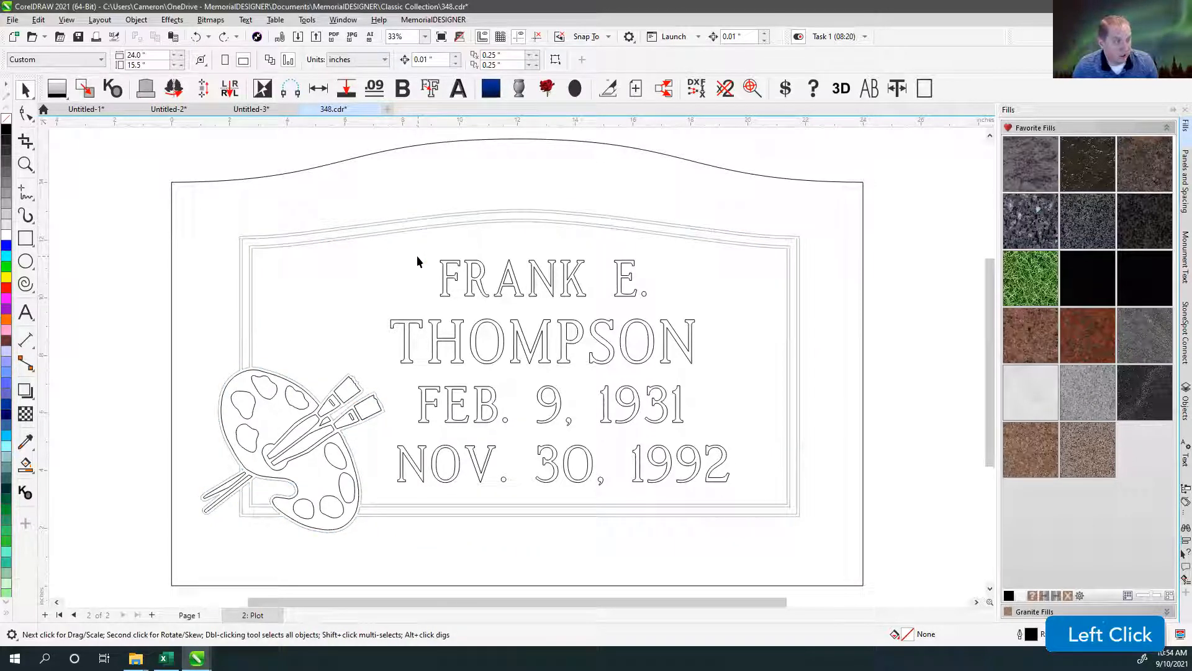
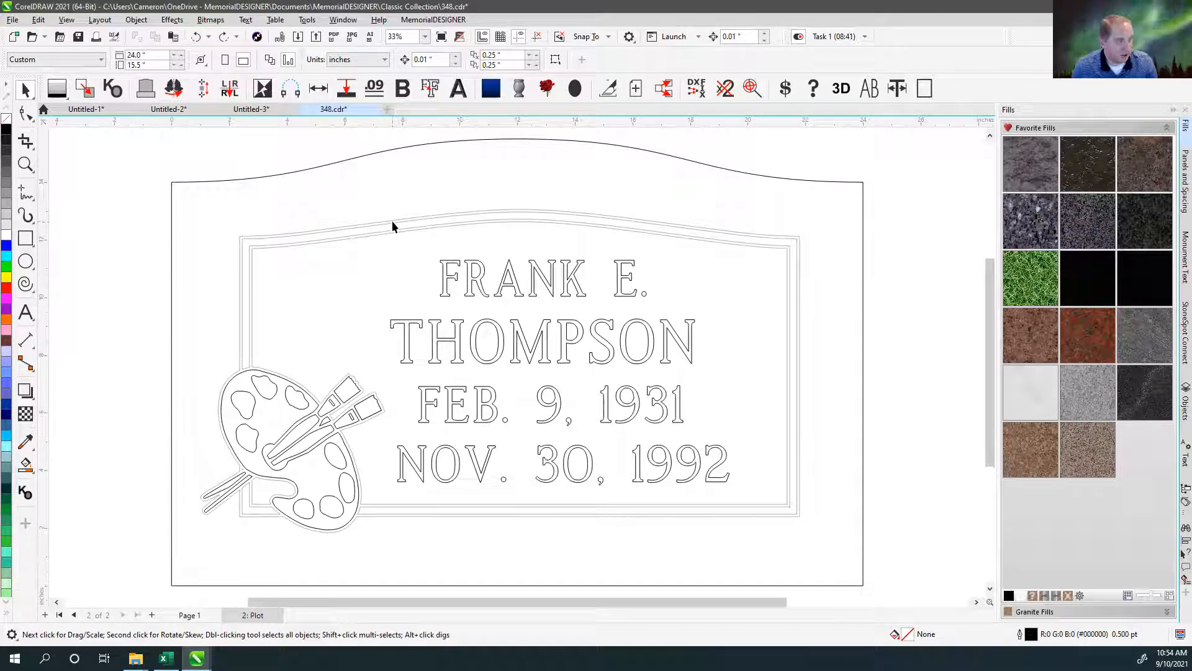
# Undo the combining of the border, palette and brush tip outlines, and test the separate tip shape with a reversed trial move.
pyautogui.click(423, 199)
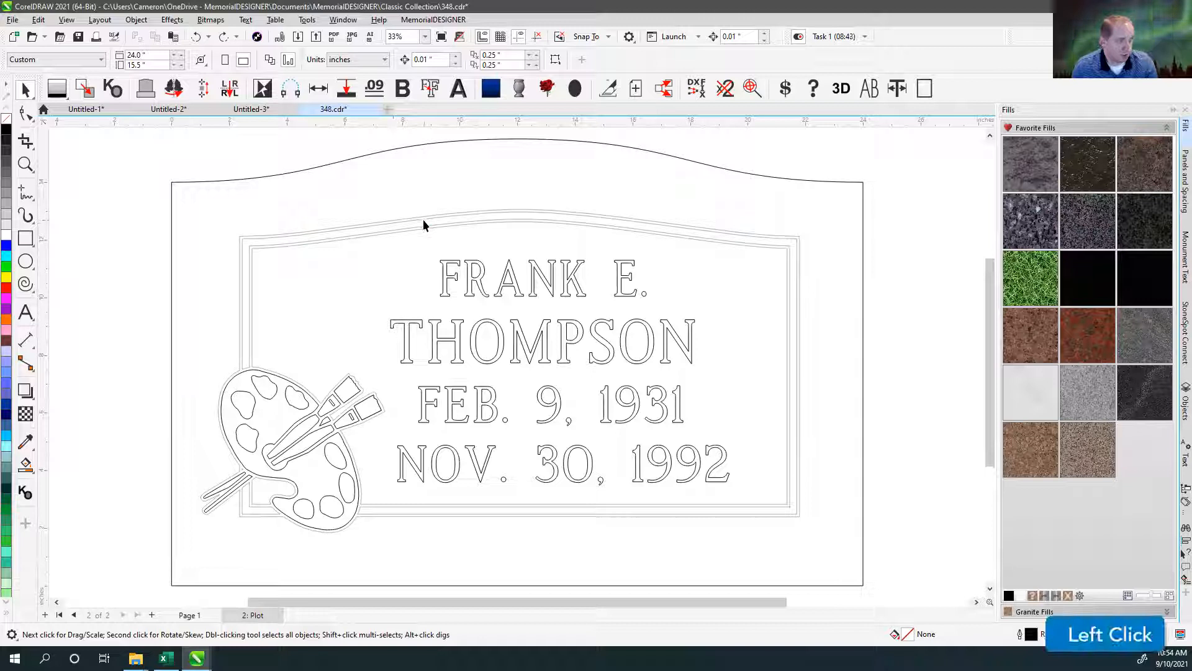
pyautogui.hotkey('ctrl', 'z')
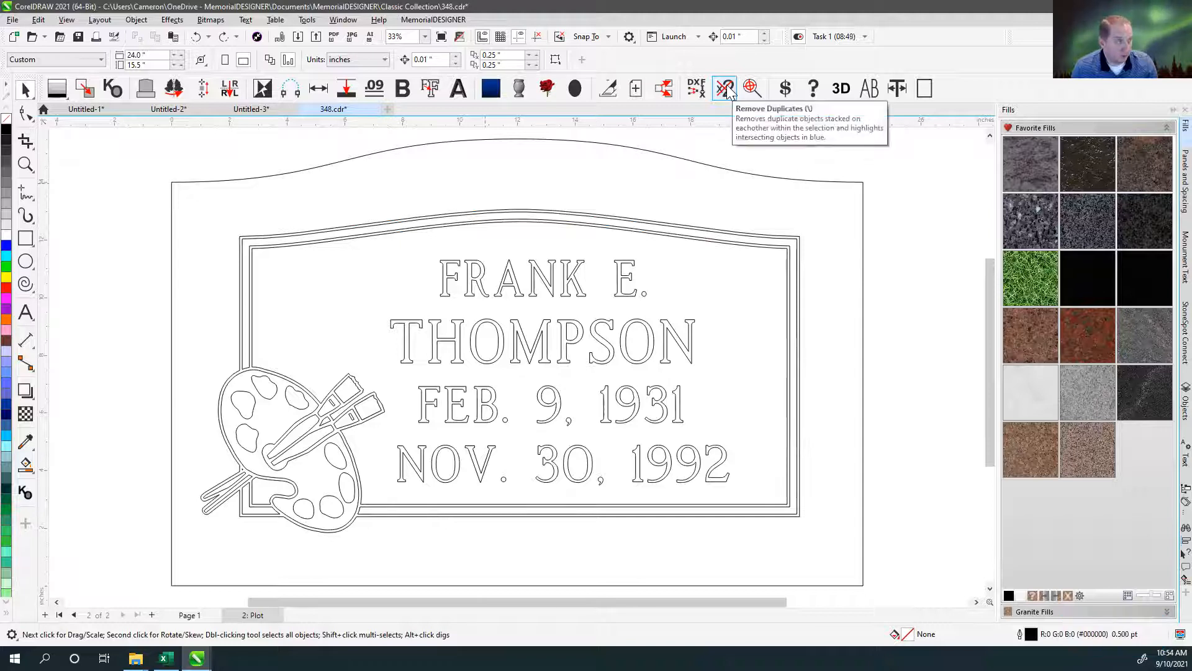
pyautogui.moveTo(352, 386); pyautogui.dragTo(373, 292)
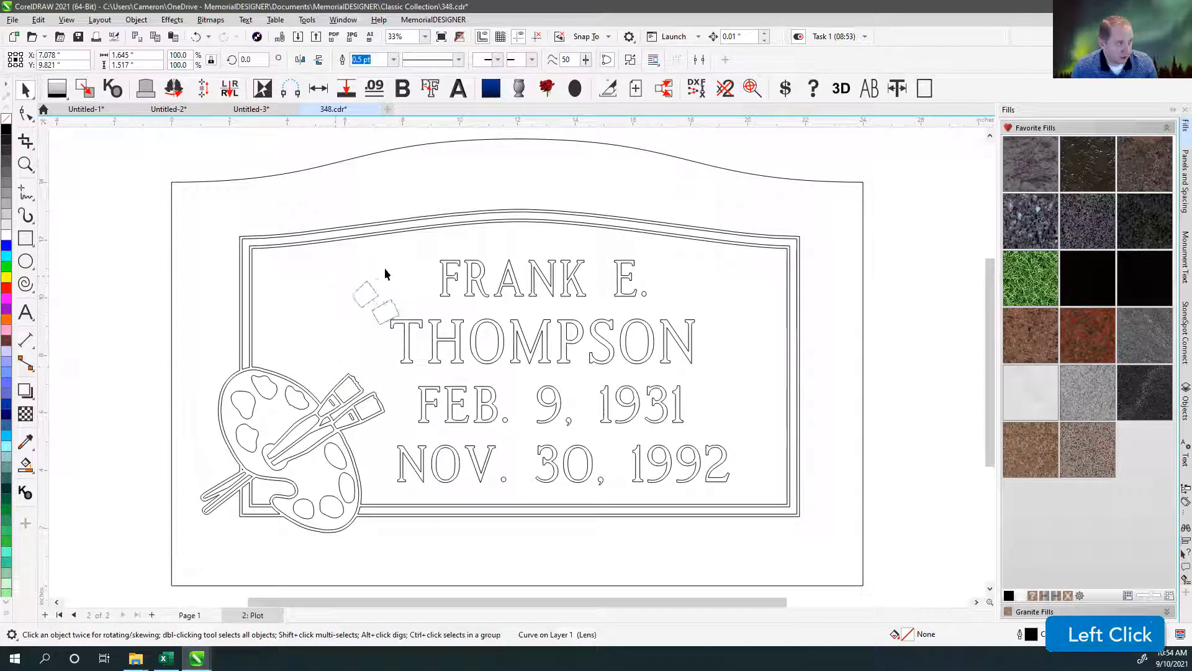
pyautogui.hotkey('ctrl', 'z')
pyautogui.click(448, 172)
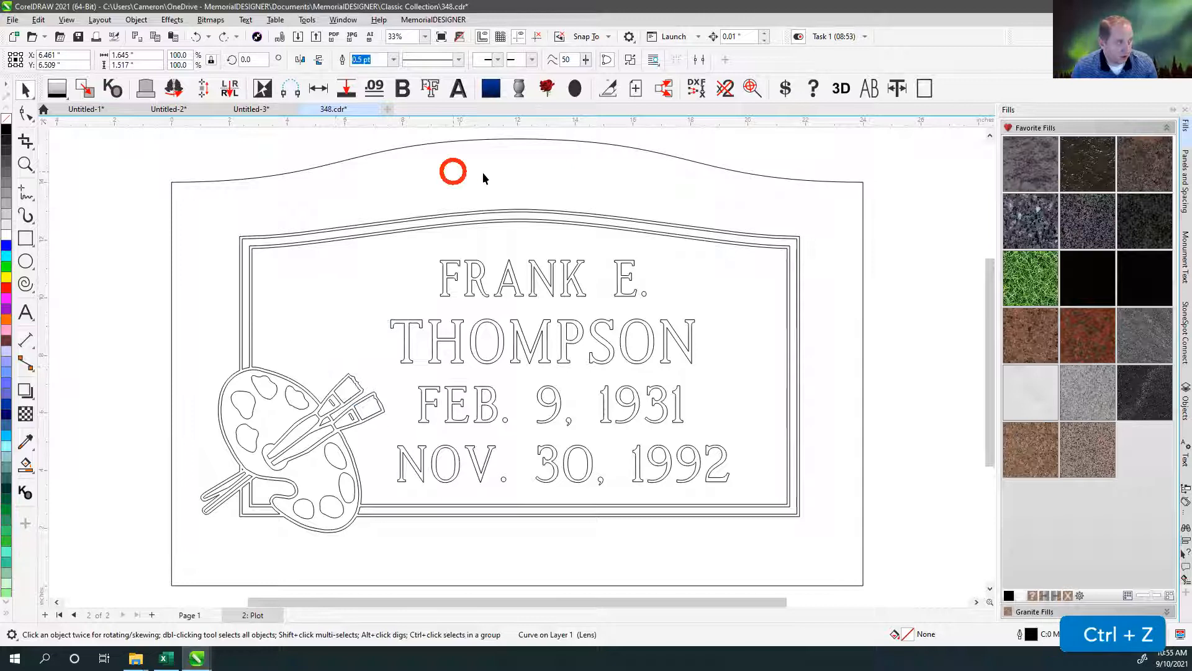
# Remove duplicate objects from everything on the plot page.
pyautogui.click(720, 148)
pyautogui.doubleClick(25, 91)
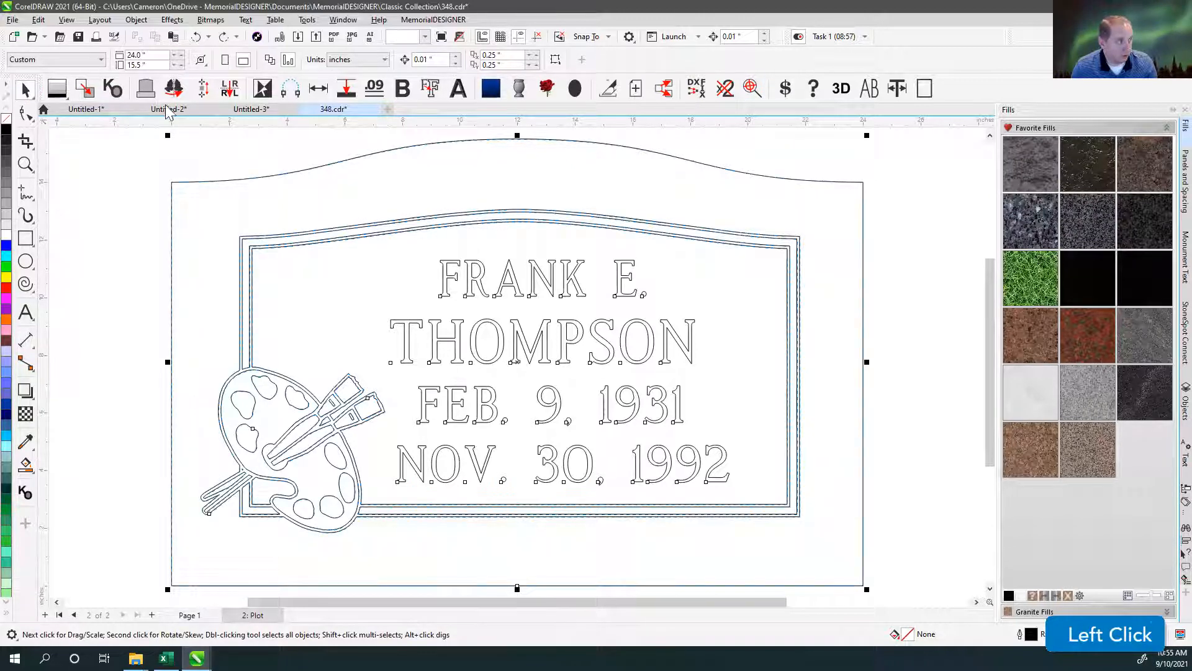
pyautogui.click(739, 90)
pyautogui.click(633, 367)
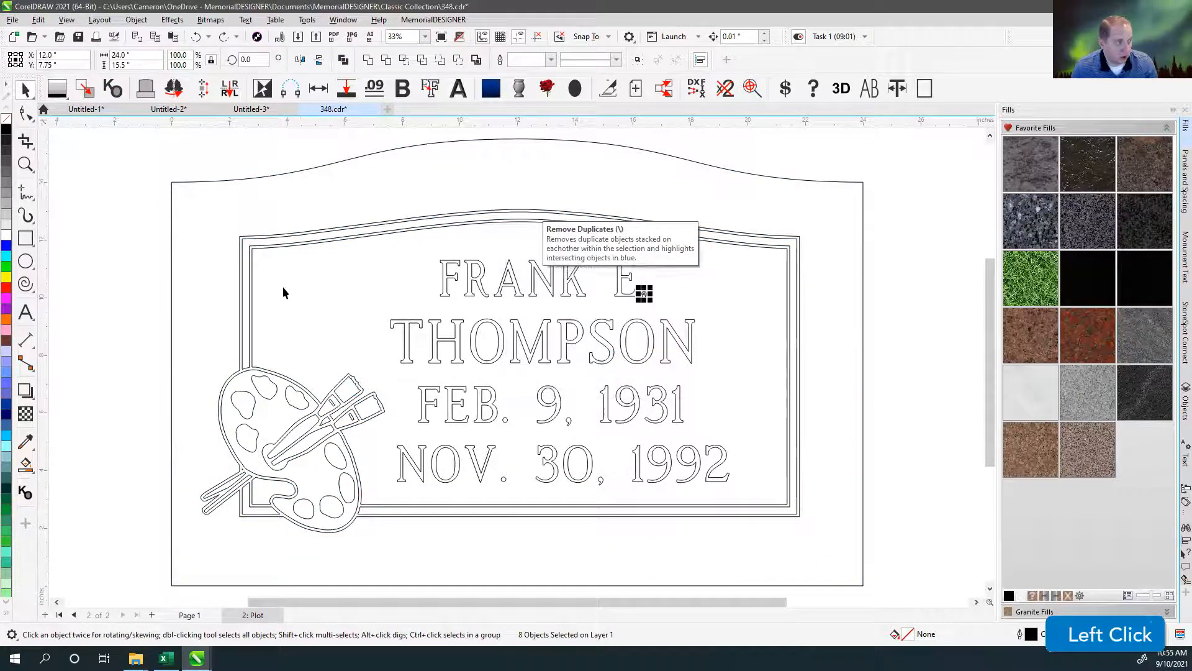
pyautogui.click(382, 383)
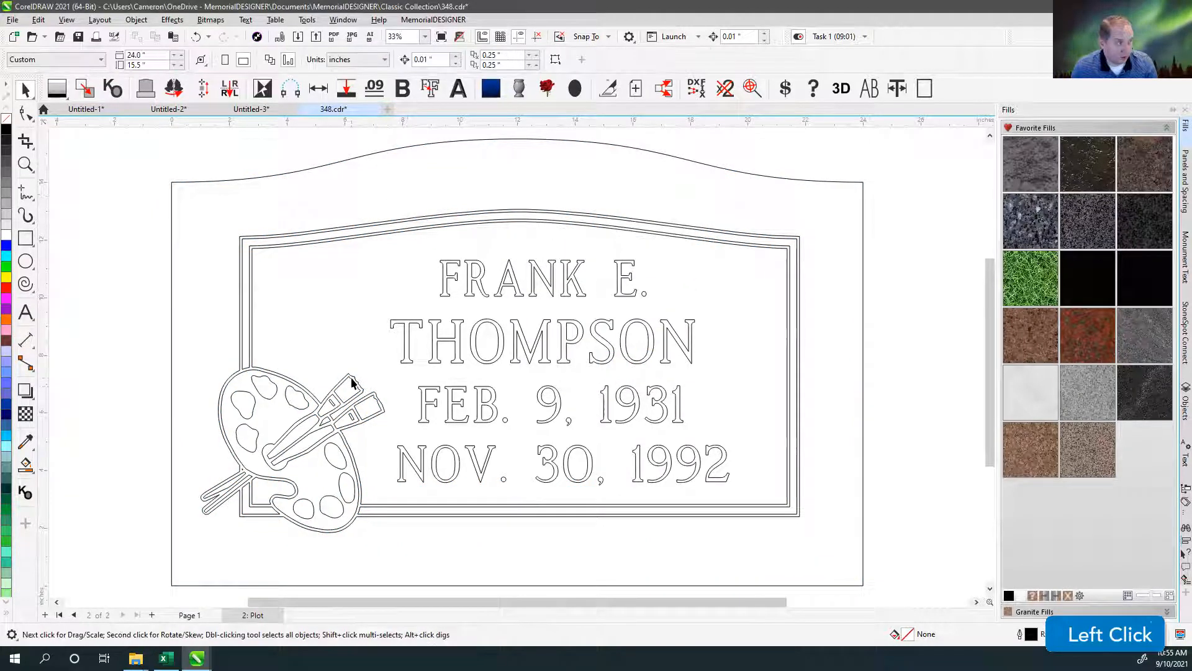
# Move the paintbrush tips and the panel border out of place as a check, undoing each move.
pyautogui.moveTo(349, 378); pyautogui.dragTo(355, 328)
pyautogui.hotkey('ctrl', 'z')
pyautogui.moveTo(274, 244); pyautogui.dragTo(316, 175)
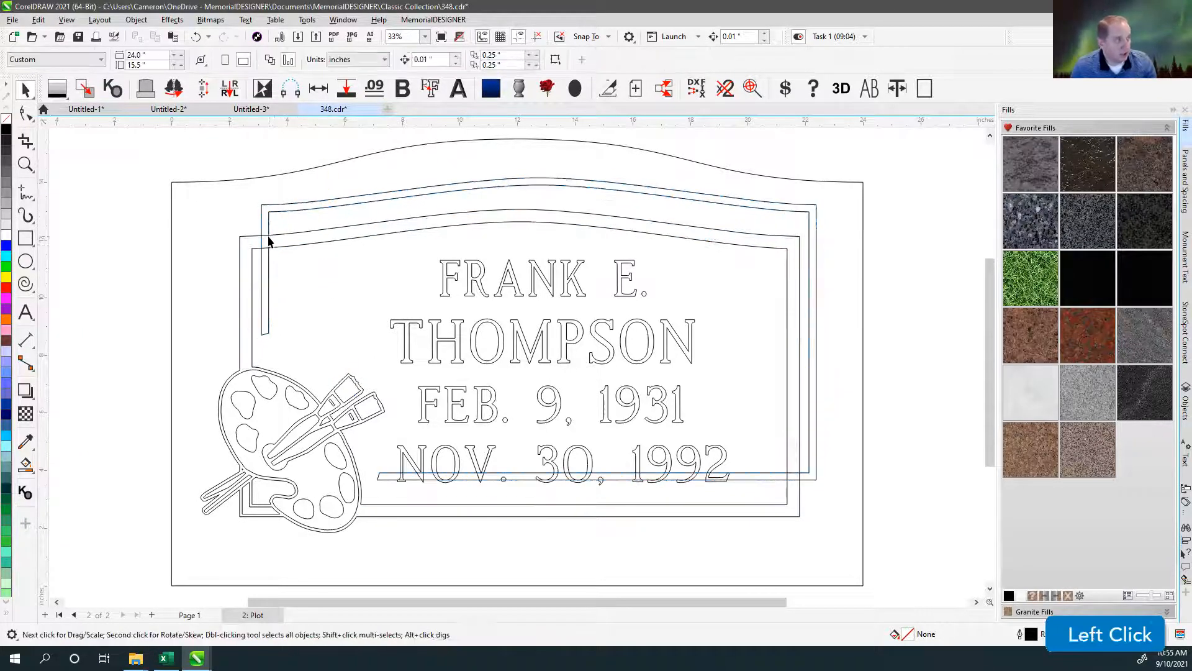
pyautogui.hotkey('ctrl', 'z')
# Undo the duplicate removal on the plot page.
pyautogui.click(373, 283)
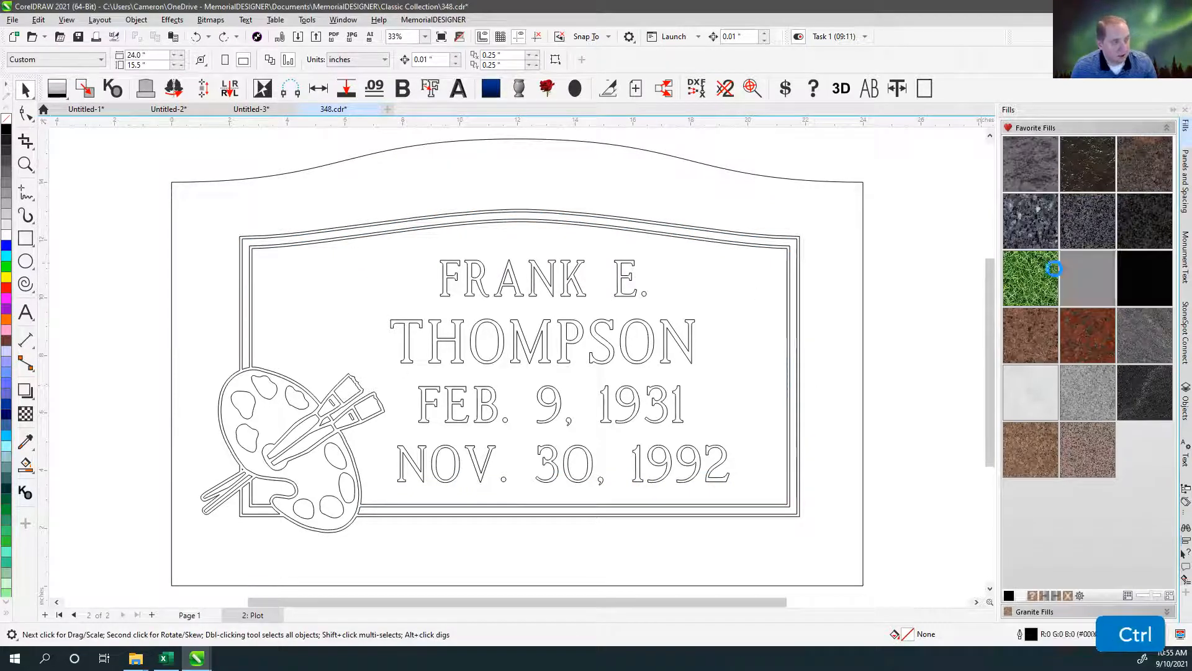
pyautogui.hotkey('ctrl', 'z')
pyautogui.hotkey('ctrl', 'z')
pyautogui.hotkey('ctrl', 'shift', 'z')
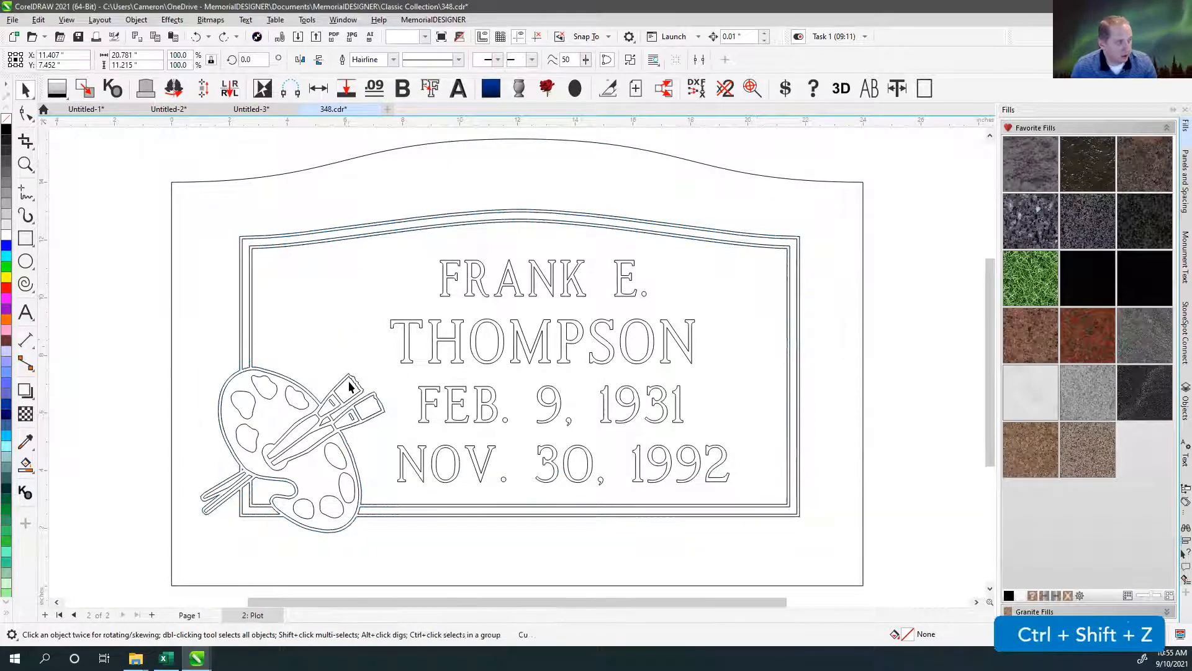
# Select the paintbrush tip curve on the plot page and locate its entry in the object list.
pyautogui.click(346, 347)
pyautogui.click(350, 384)
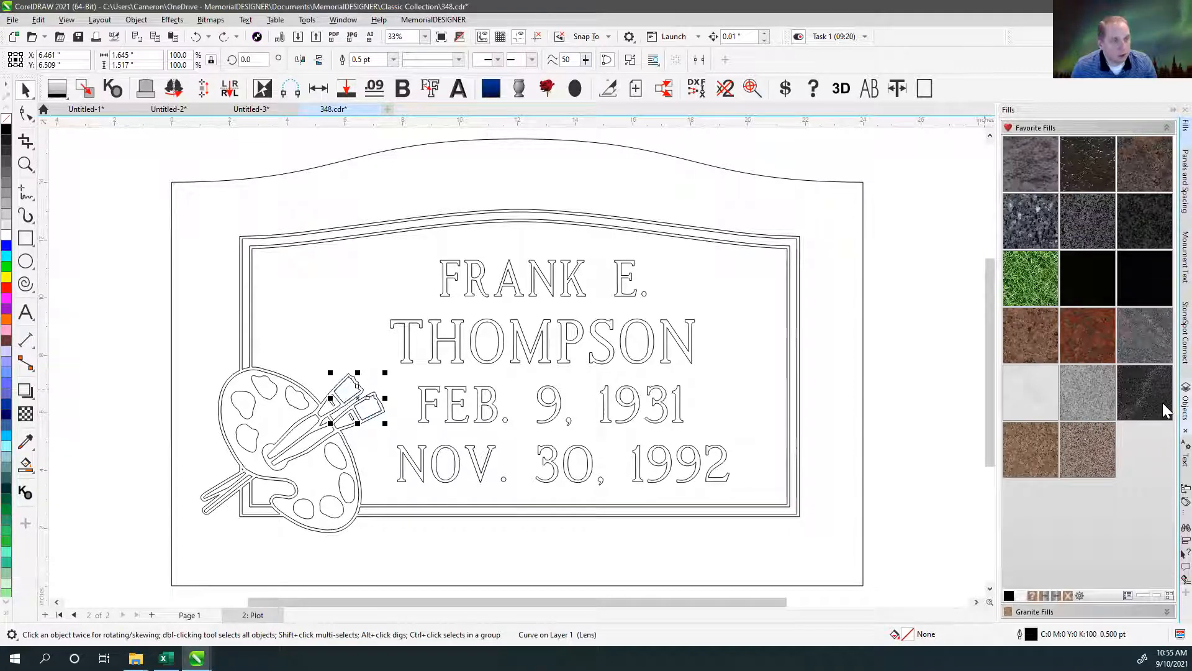
pyautogui.click(1184, 406)
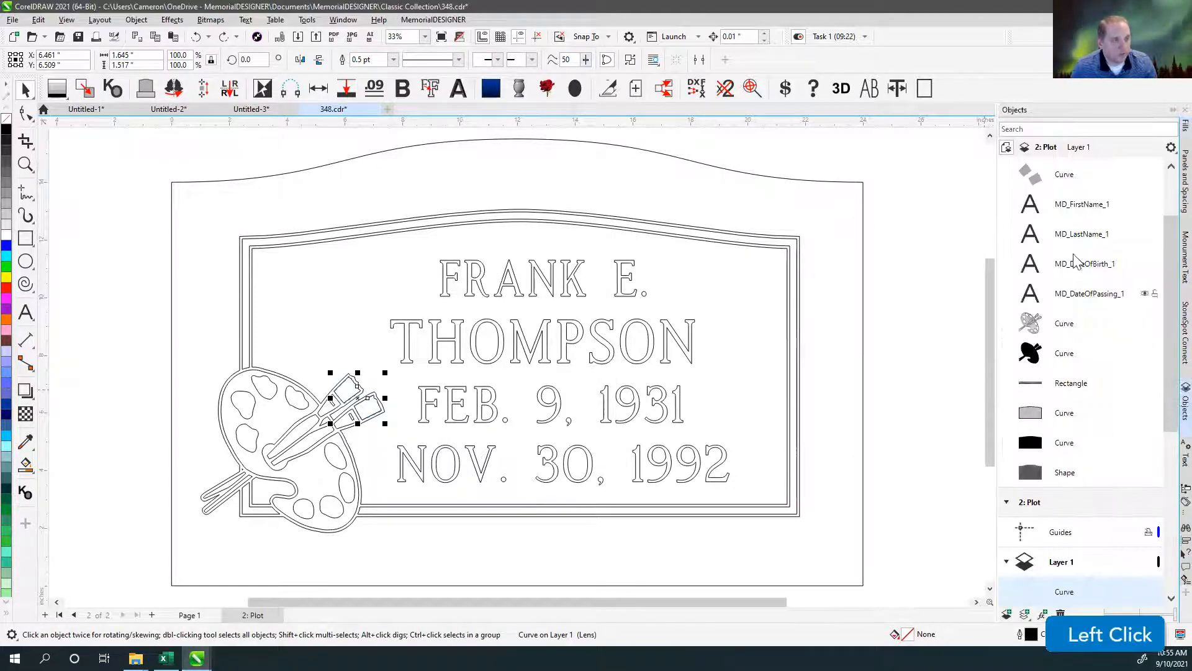
pyautogui.scroll(3, 1166, 247)
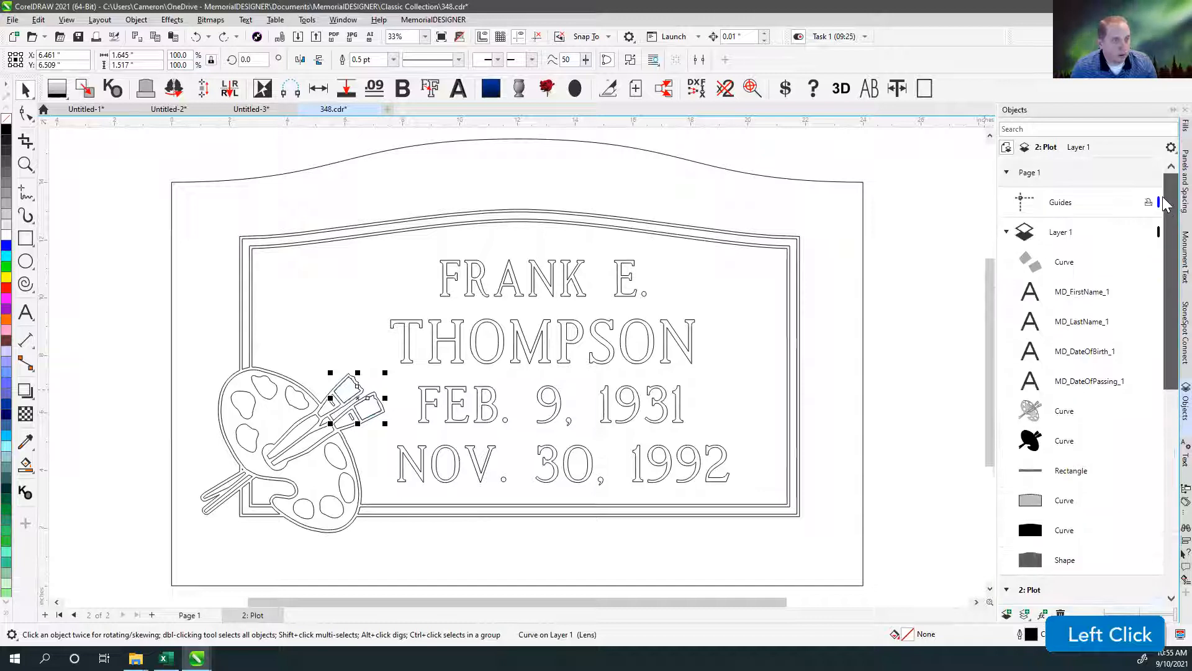
pyautogui.click(1064, 263)
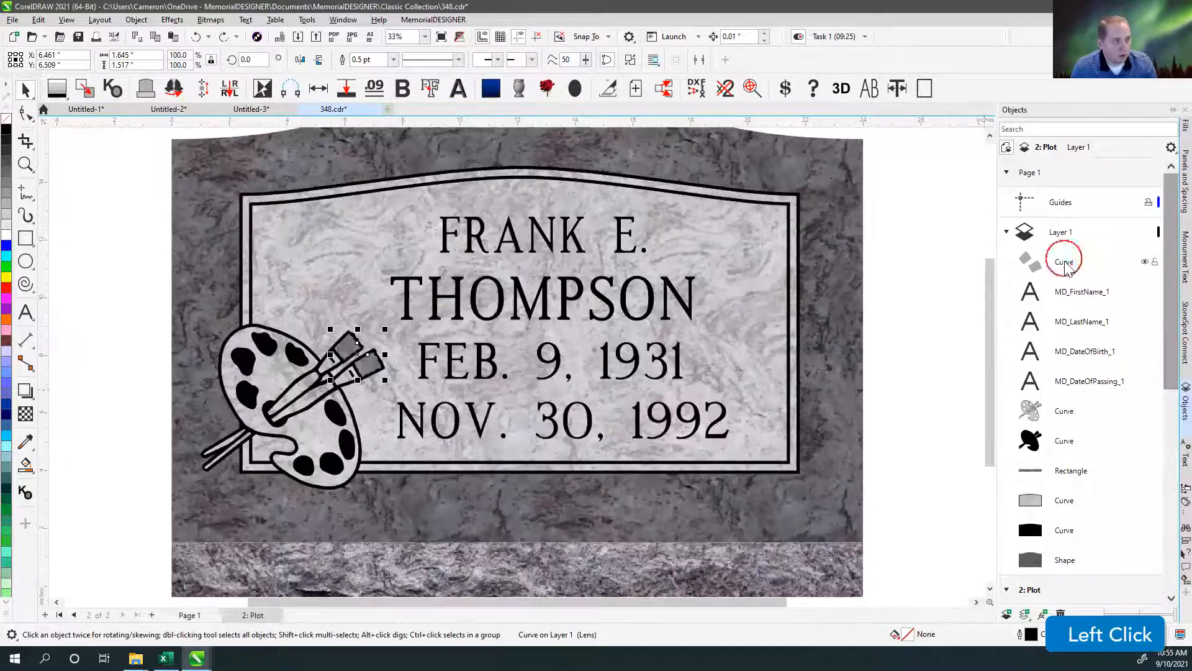
pyautogui.click(252, 615)
pyautogui.click(343, 390)
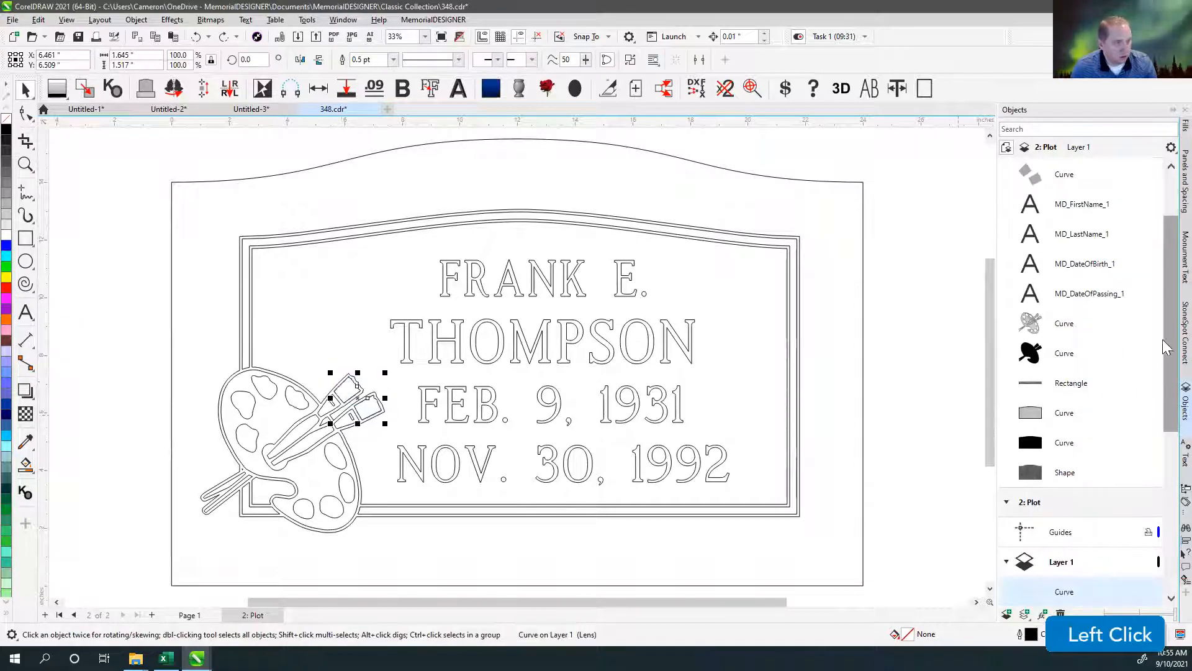
pyautogui.scroll(-5, 1107, 475)
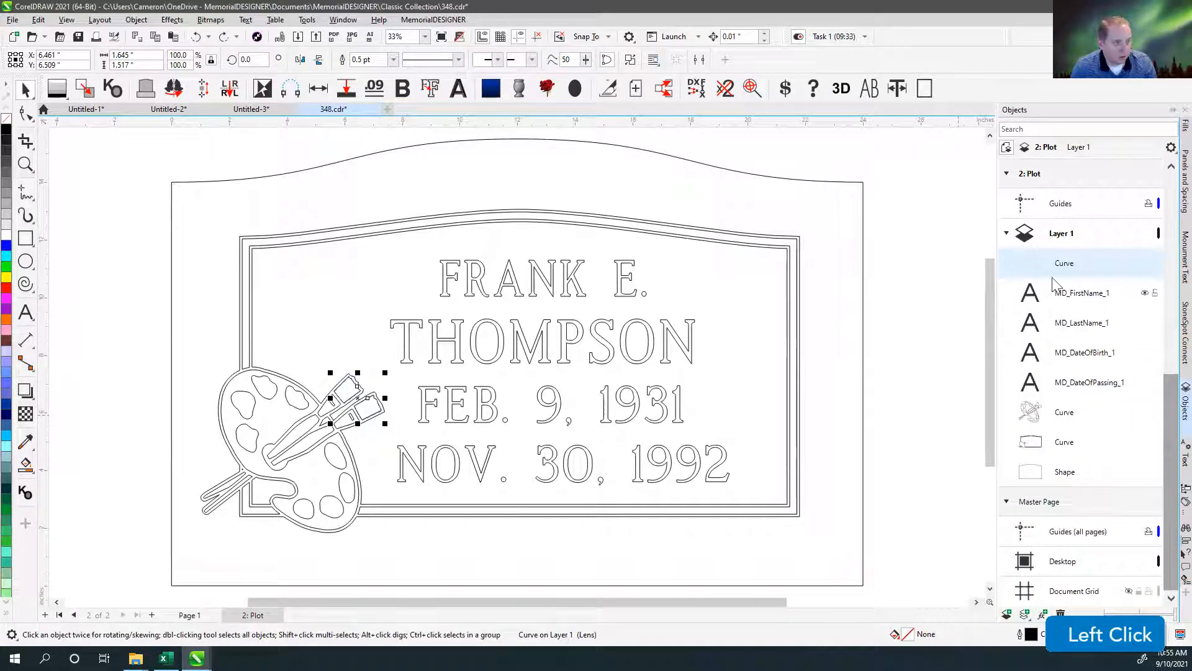
# Reorder the paintbrush tip curve to the bottom of the plot page's Layer 1, below the monument shape.
pyautogui.moveTo(1049, 267); pyautogui.dragTo(1056, 478)
pyautogui.click(1050, 487)
pyautogui.click(1035, 483)
pyautogui.click(941, 395)
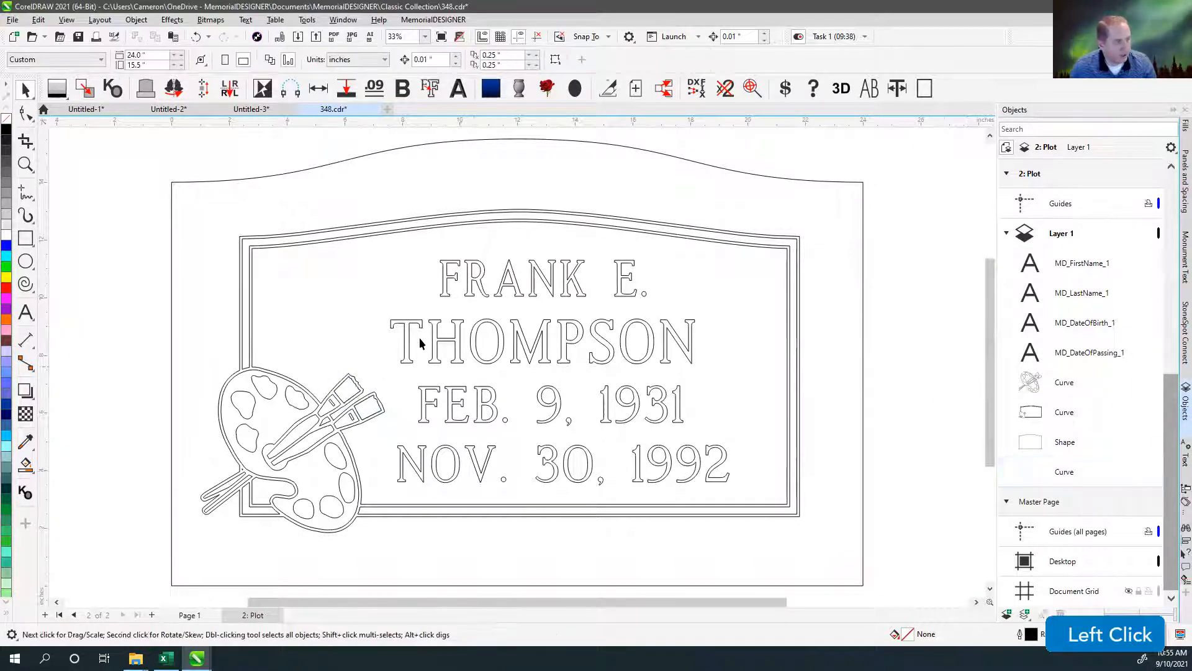
# Run Remove Duplicates on all plot page objects with the paintbrush tip curve at the bottom of the stack.
pyautogui.scroll(-2, 419, 337)
pyautogui.click(434, 271)
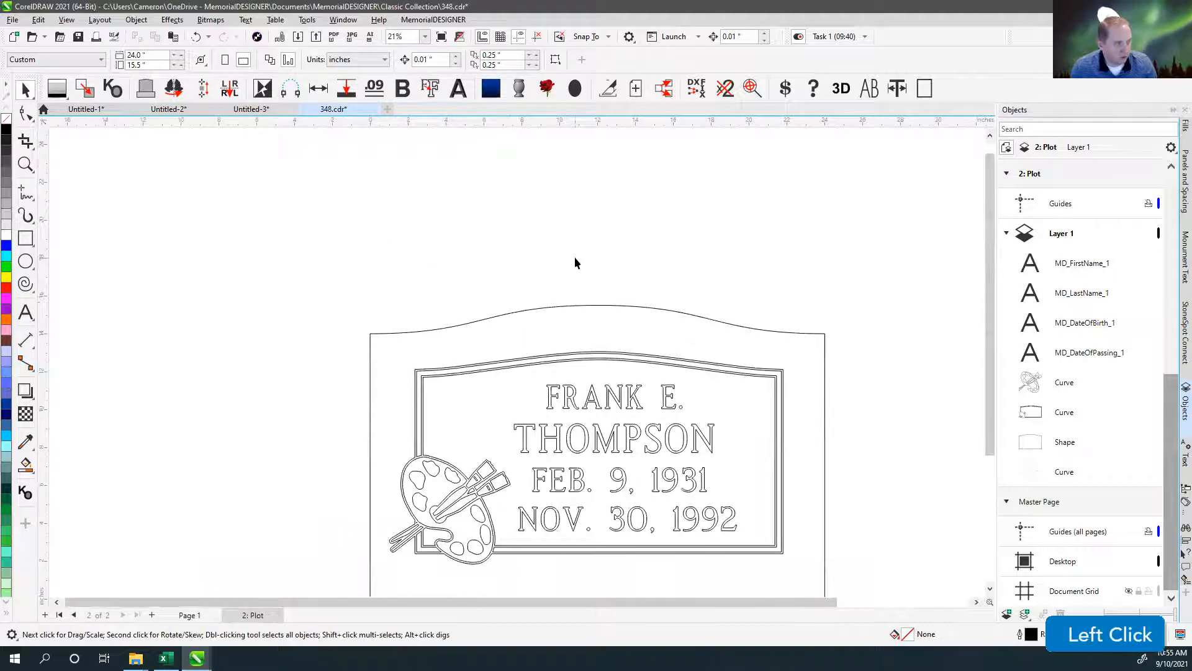
pyautogui.hotkey('ctrl', 'a')
pyautogui.click(725, 88)
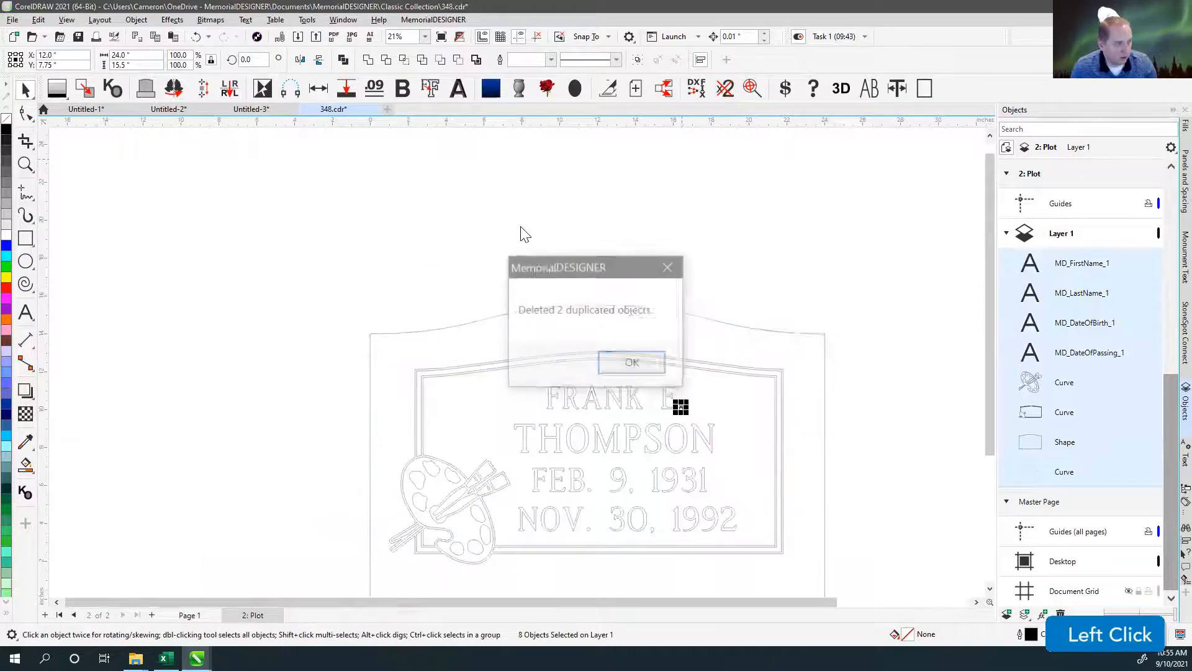
pyautogui.click(632, 364)
pyautogui.click(692, 232)
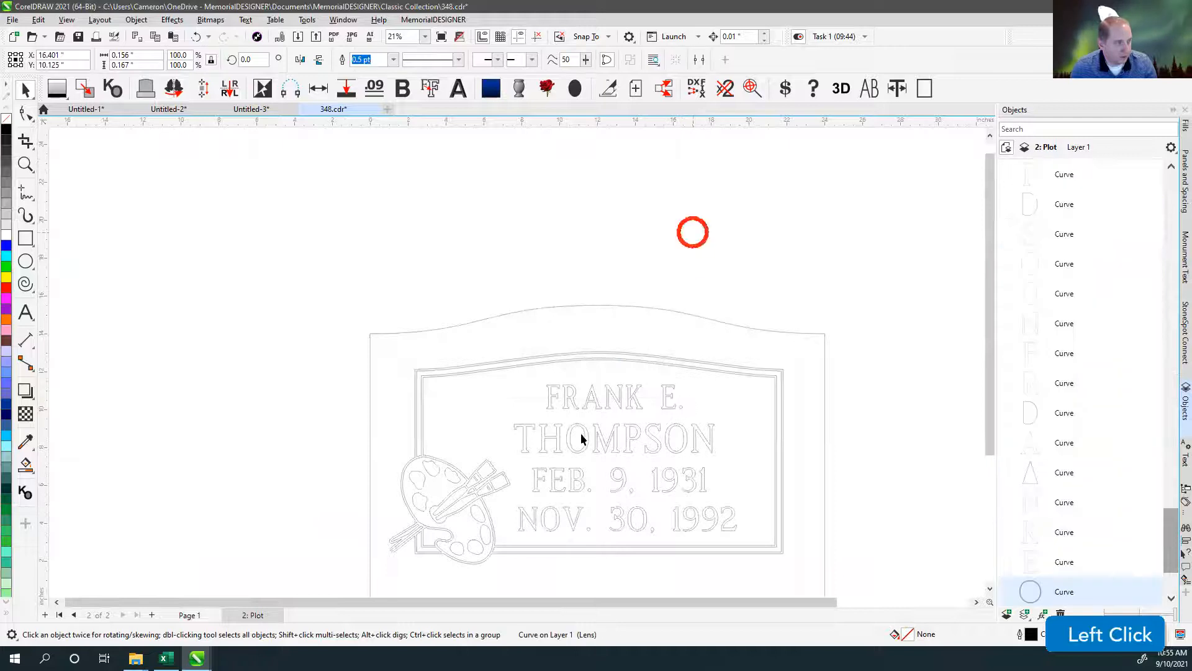
# Examine the separate curves in the object list and check the upper paintbrush tip by selecting it.
pyautogui.scroll(2, 516, 367)
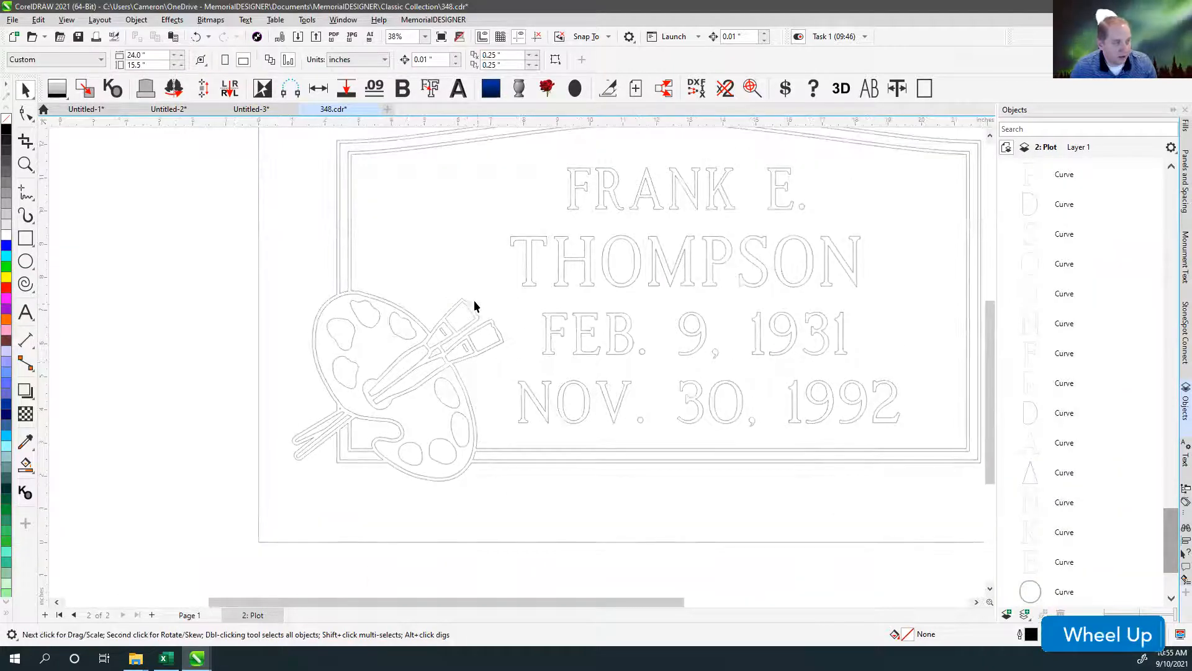
pyautogui.scroll(-2, 1090, 521)
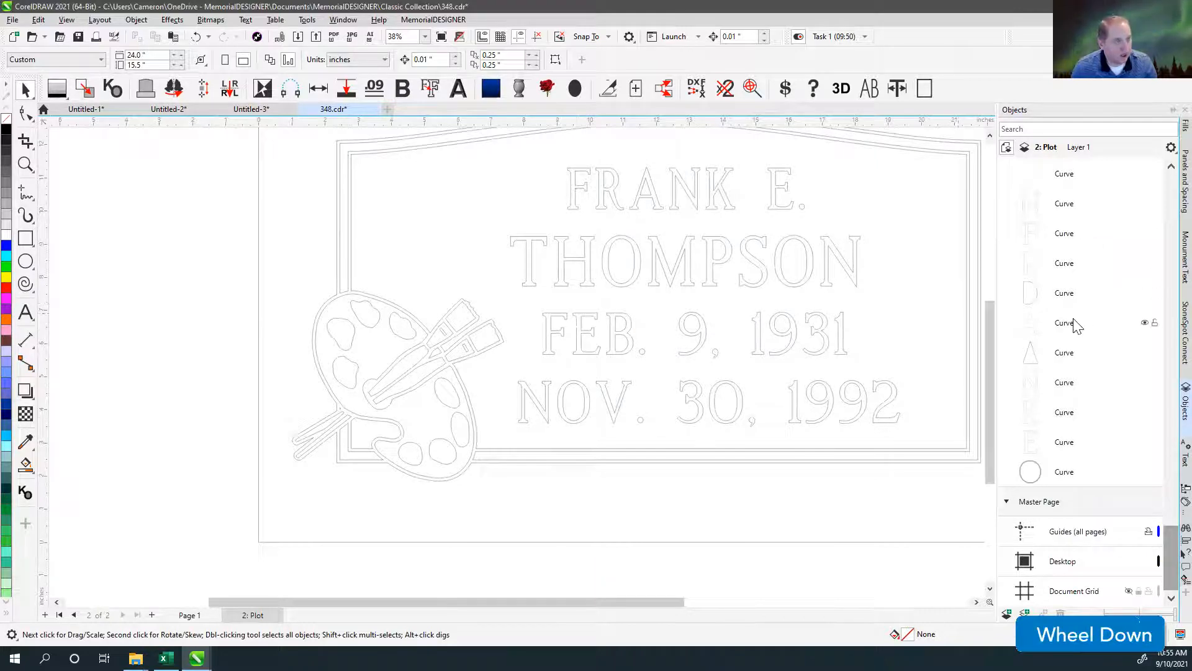
pyautogui.scroll(3, 1072, 322)
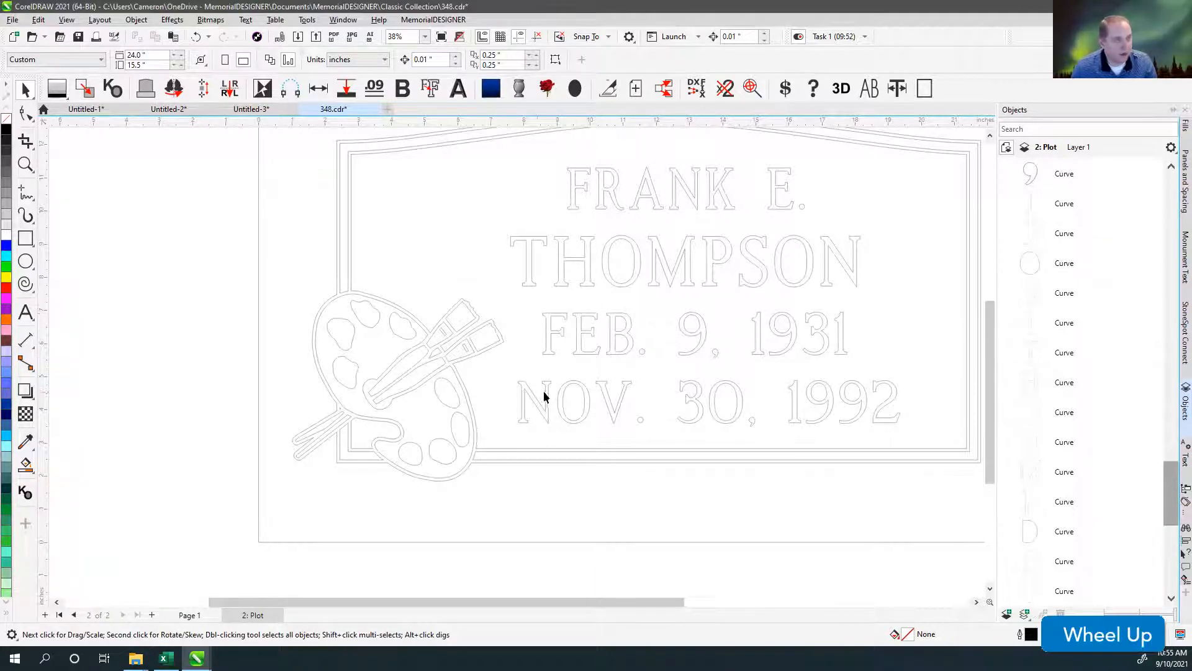
pyautogui.click(456, 334)
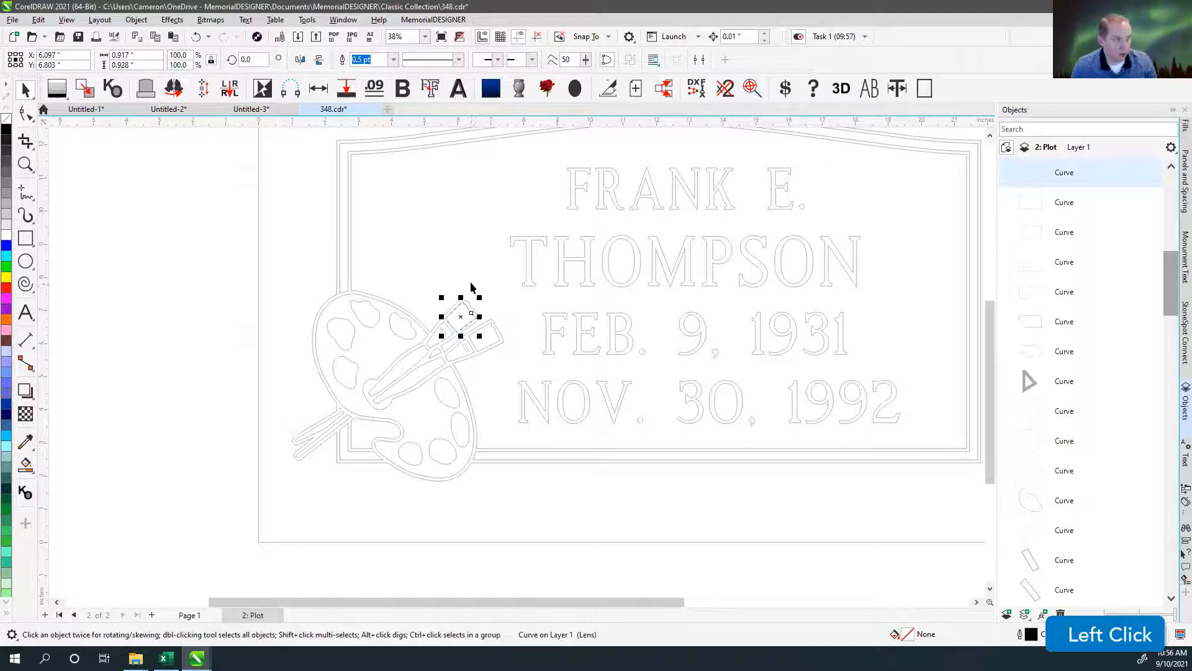
pyautogui.click(461, 267)
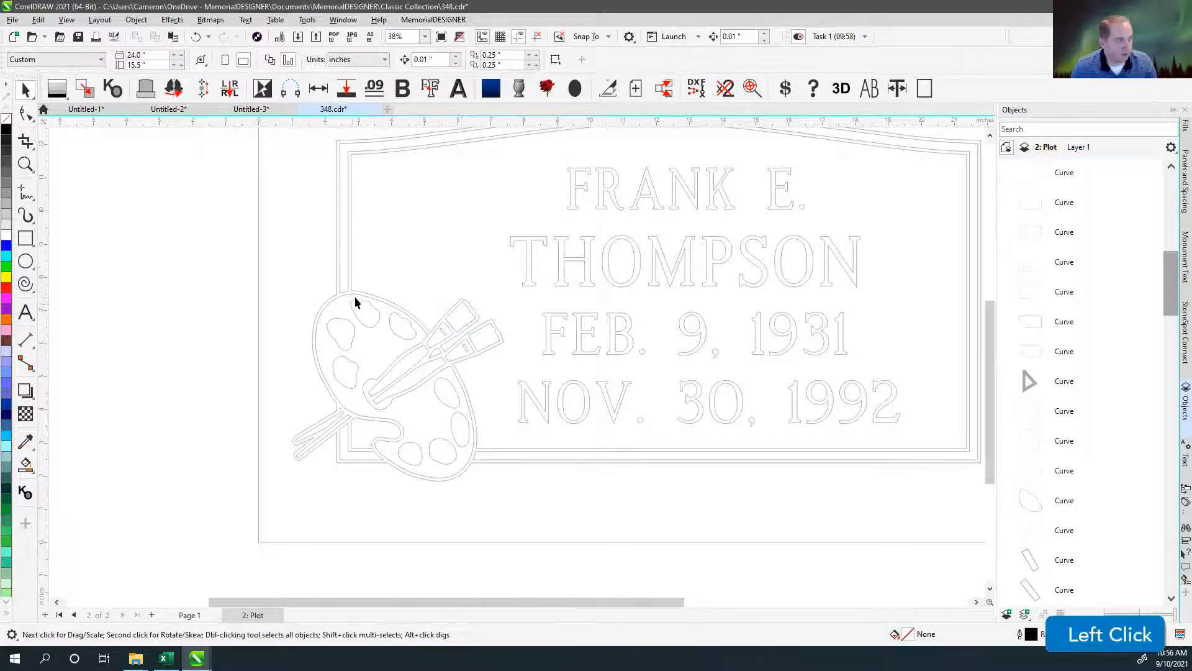
# Move a paint spot from the palette onto the lettering as a trial, undo the move, and view the whole design.
pyautogui.click(611, 272)
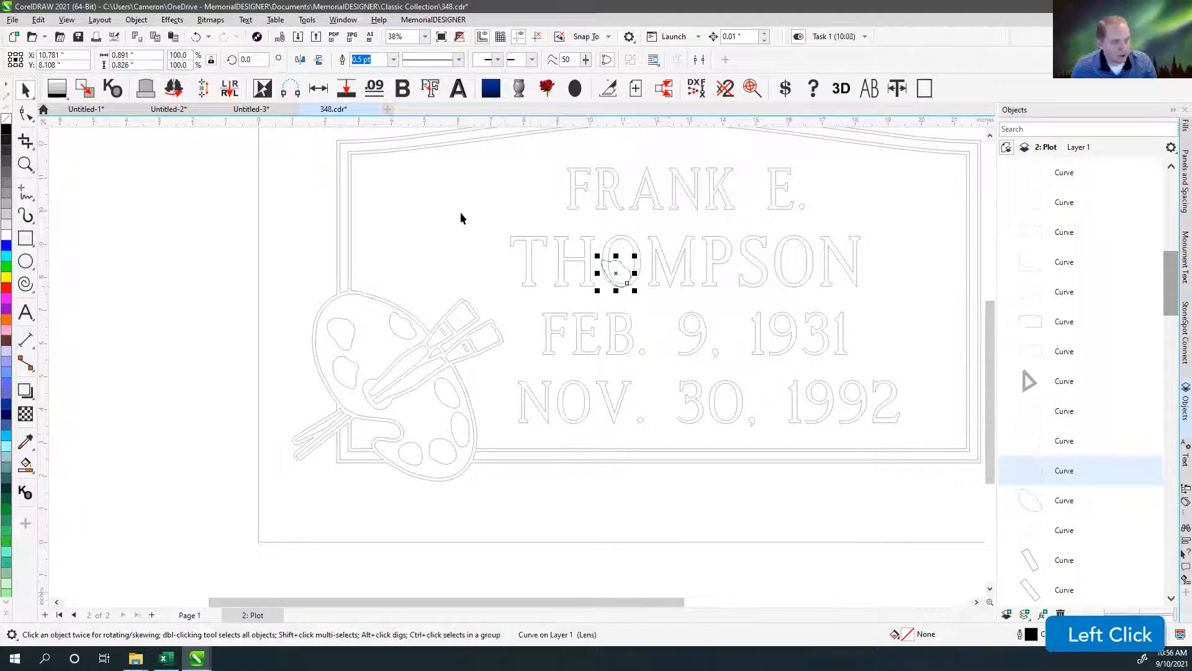
pyautogui.hotkey('ctrl', 'z')
pyautogui.hotkey('ctrl', 'z')
pyautogui.hotkey('ctrl', 'z')
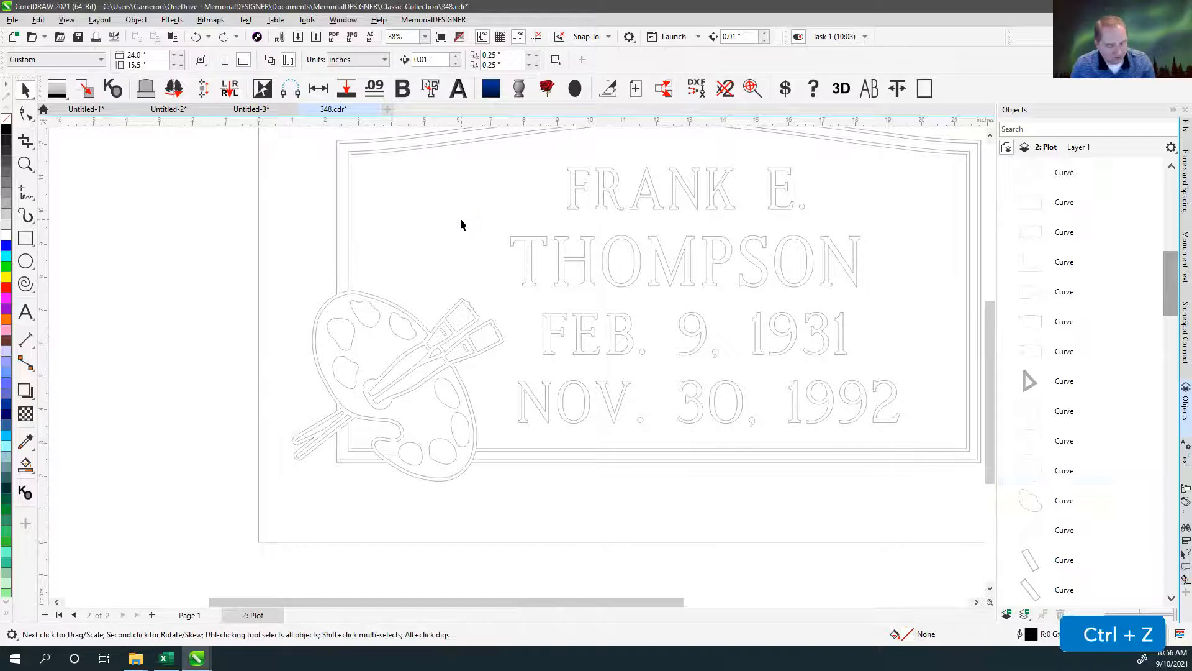
pyautogui.press('F4')
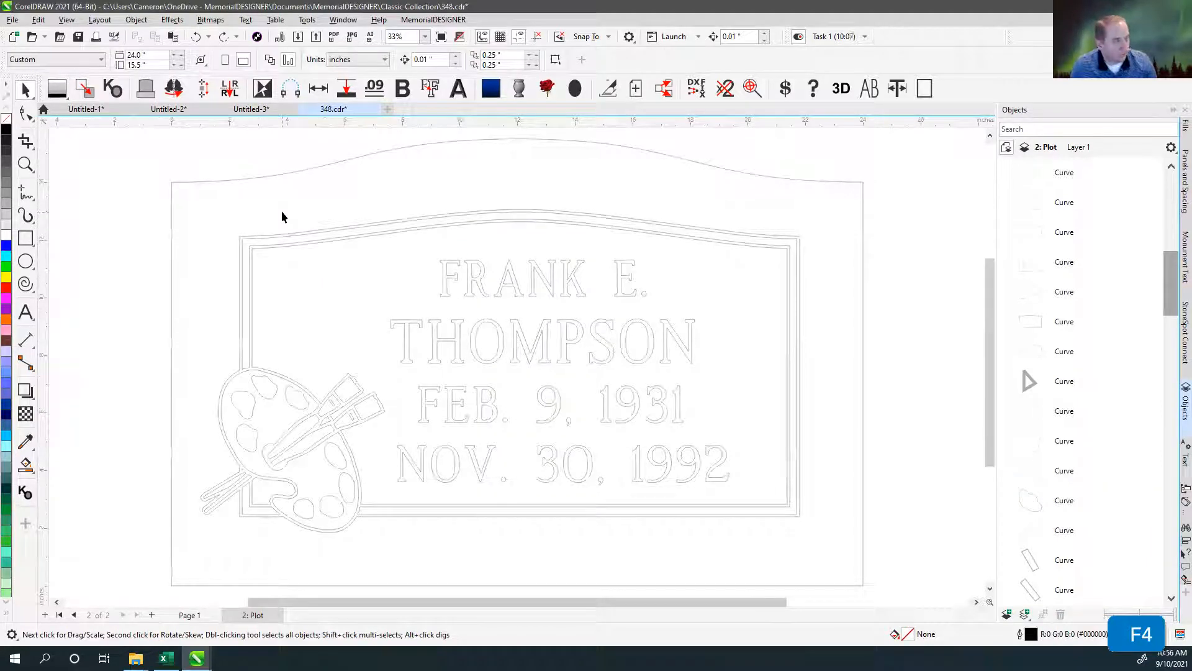
# Check the monument's outer outline, and undo the duplicate removal and the reordering of the paintbrush tip curve.
pyautogui.click(385, 150)
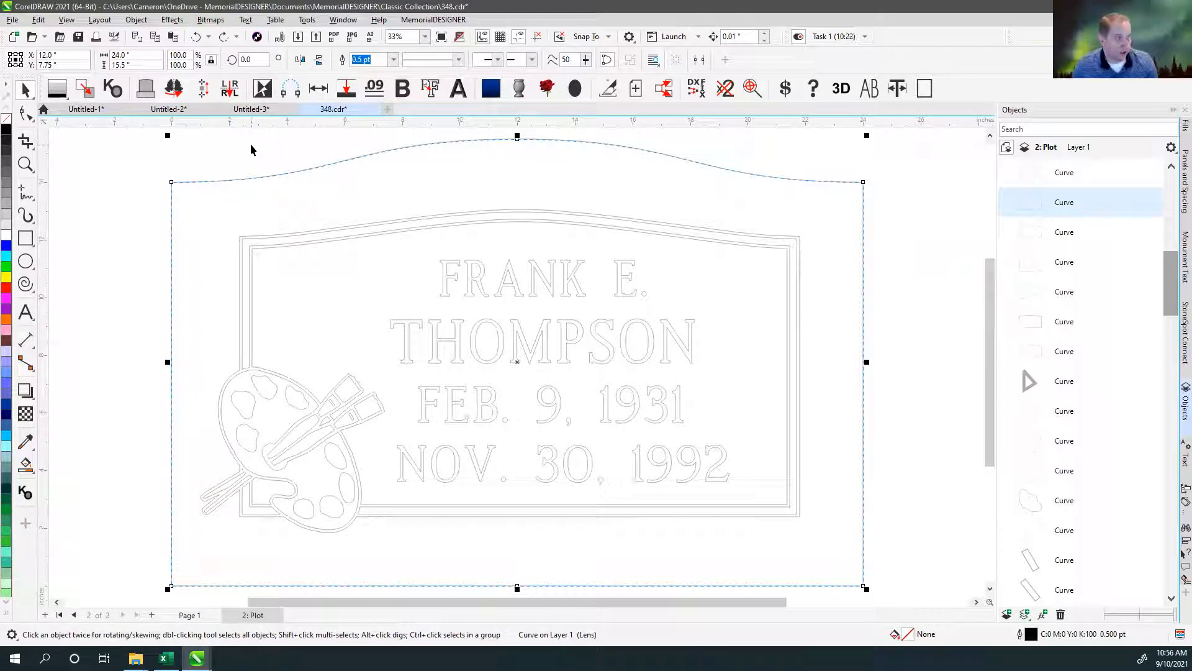
pyautogui.click(310, 235)
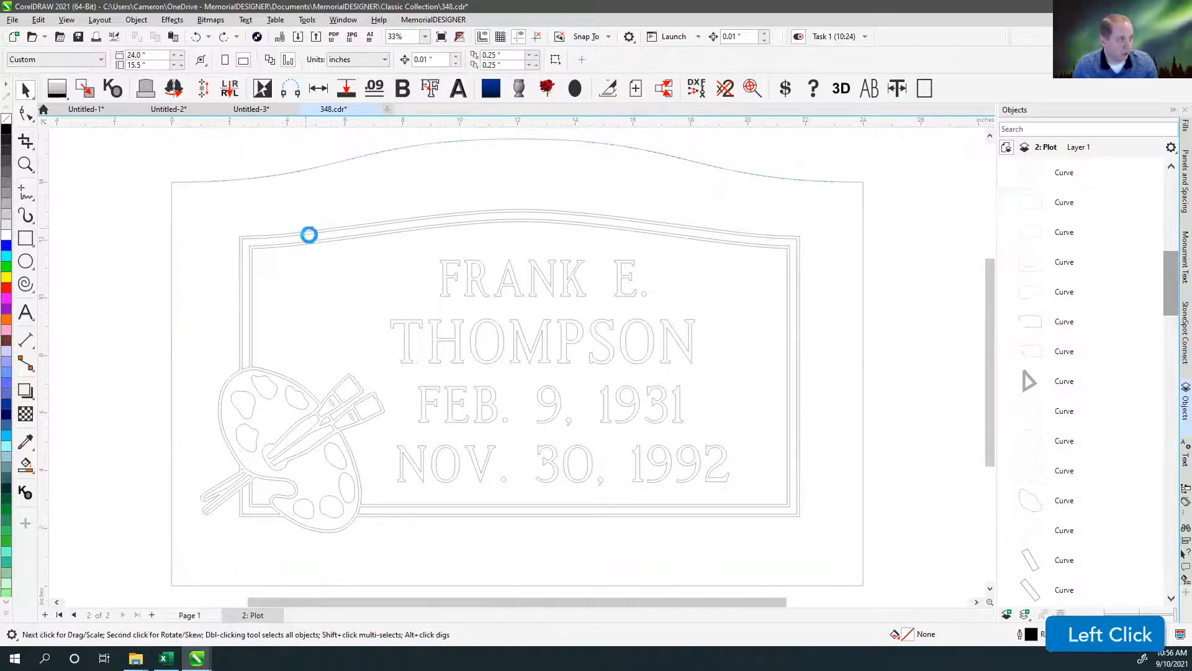
pyautogui.hotkey('ctrl', 'z')
pyautogui.hotkey('ctrl', 'z')
pyautogui.click(290, 234)
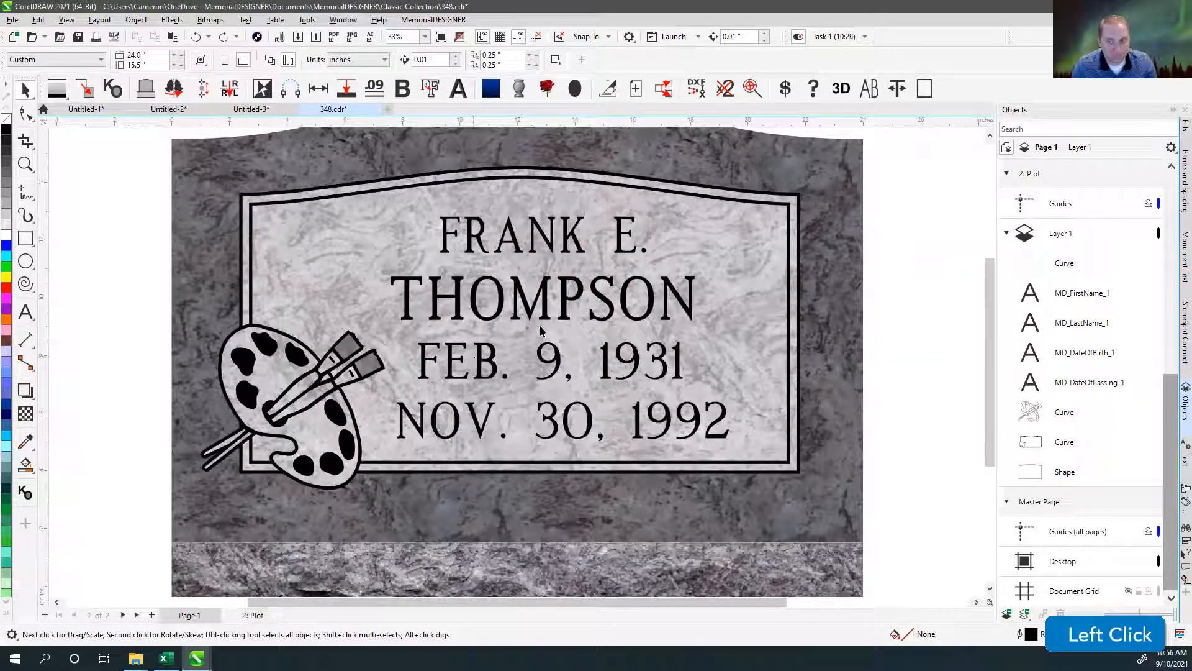
pyautogui.click(911, 172)
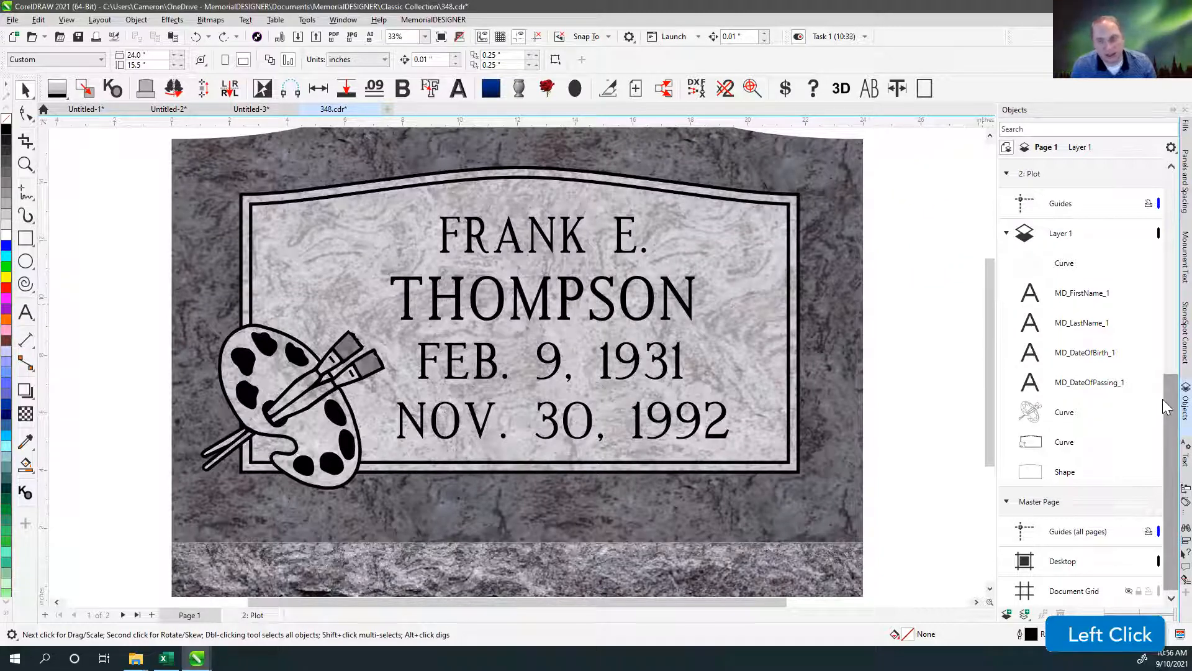
pyautogui.moveTo(1165, 404); pyautogui.dragTo(1166, 371)
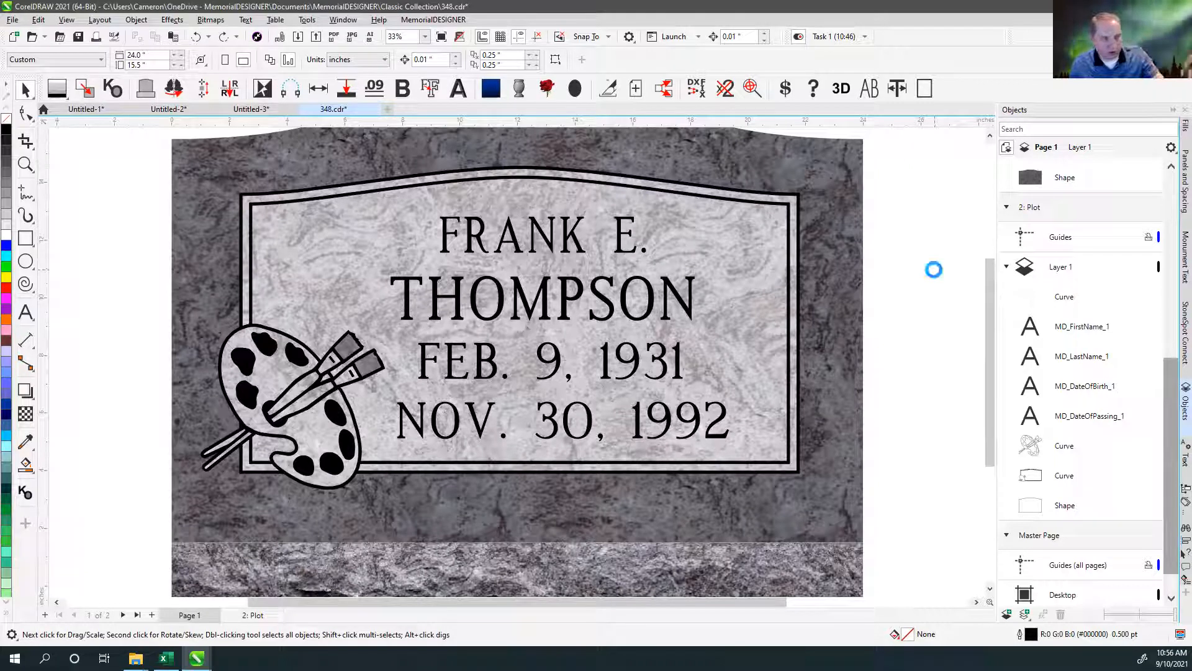
pyautogui.click(904, 244)
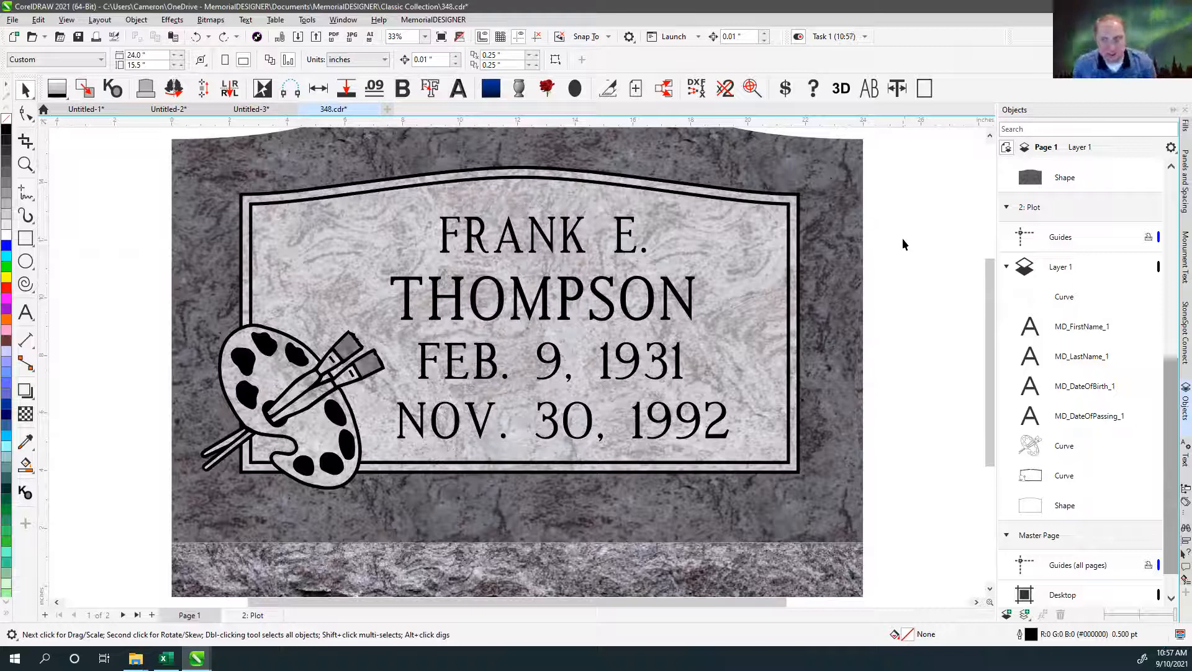
pyautogui.click(907, 201)
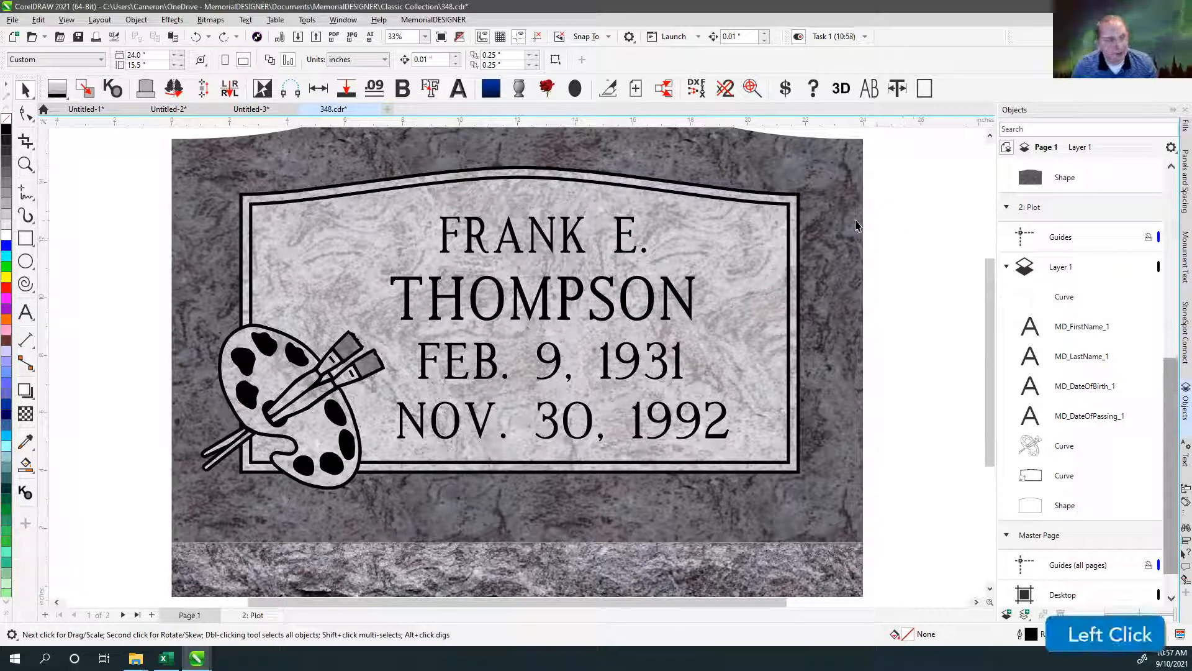
# Apply a Brightness/Contrast/Intensity effect to the monument's granite shape with brightness 46 and contrast 66.
pyautogui.click(821, 176)
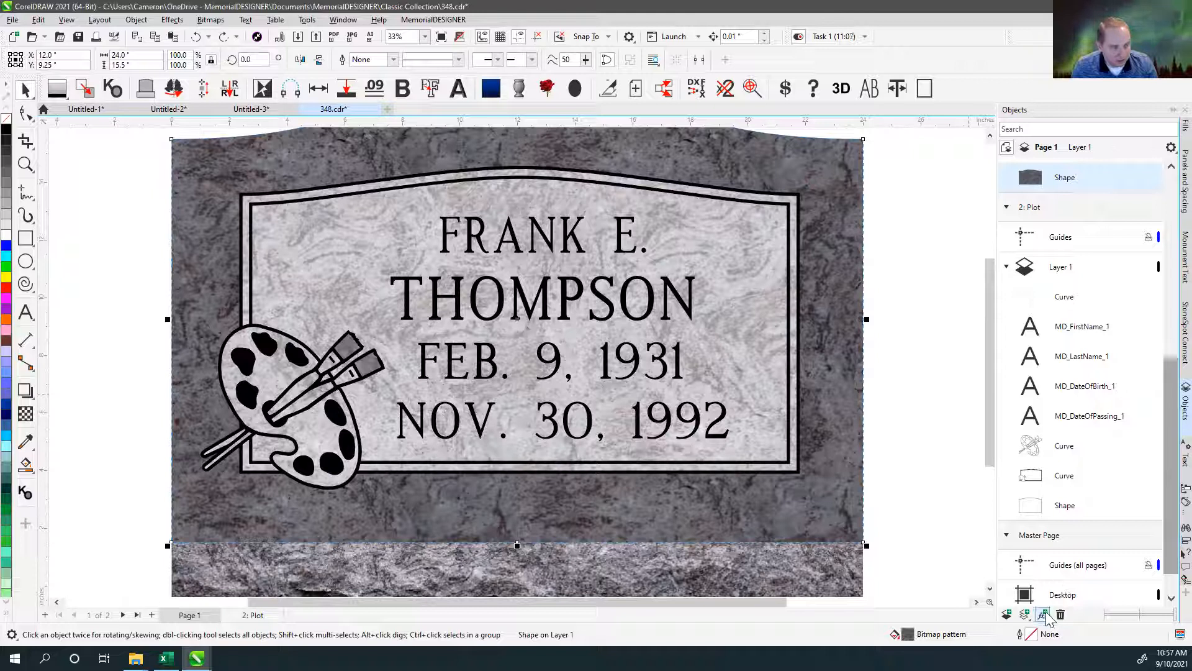
pyautogui.click(911, 420)
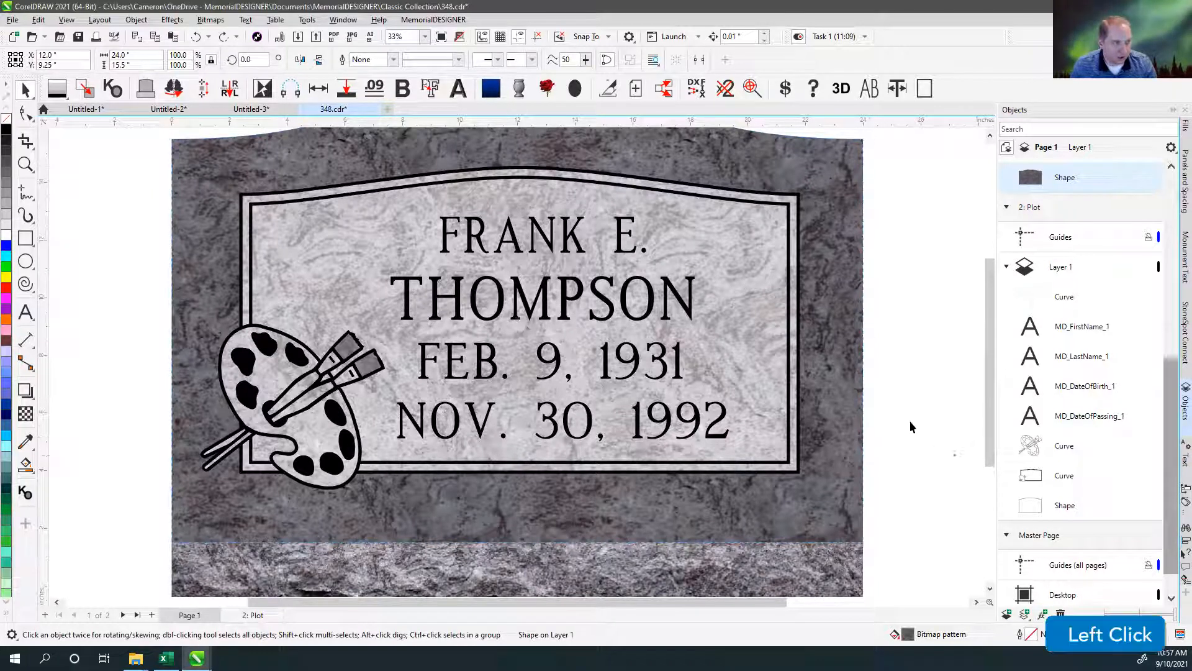
pyautogui.click(849, 363)
pyautogui.click(1043, 614)
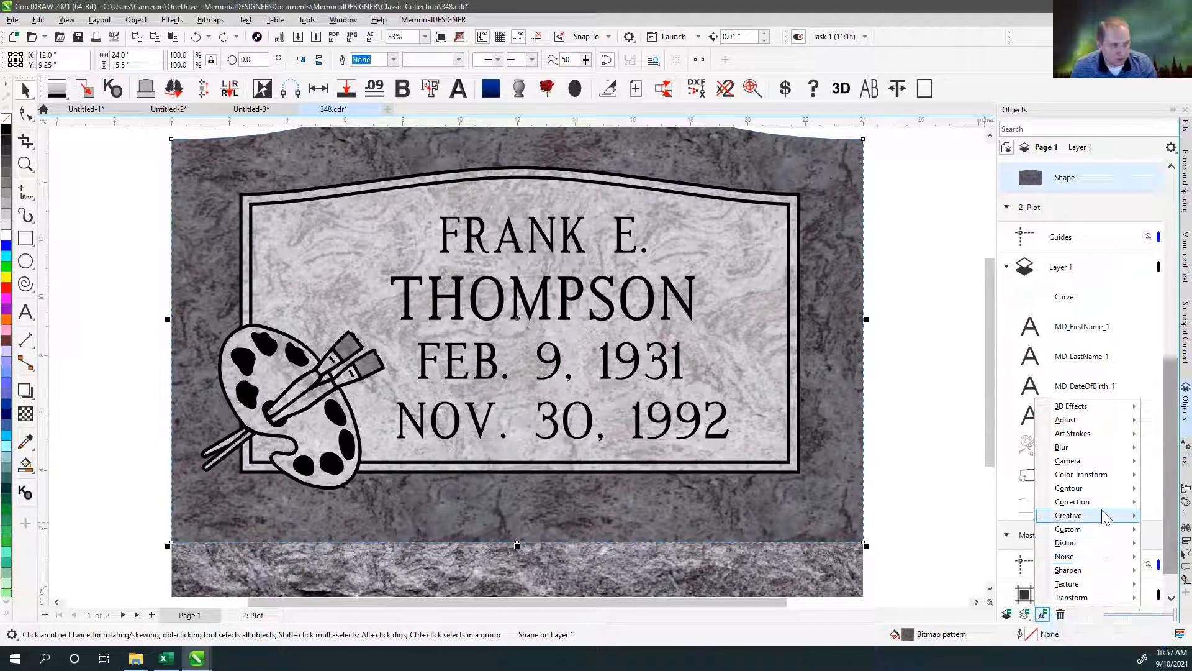
pyautogui.moveTo(1101, 495)
pyautogui.moveTo(1094, 476)
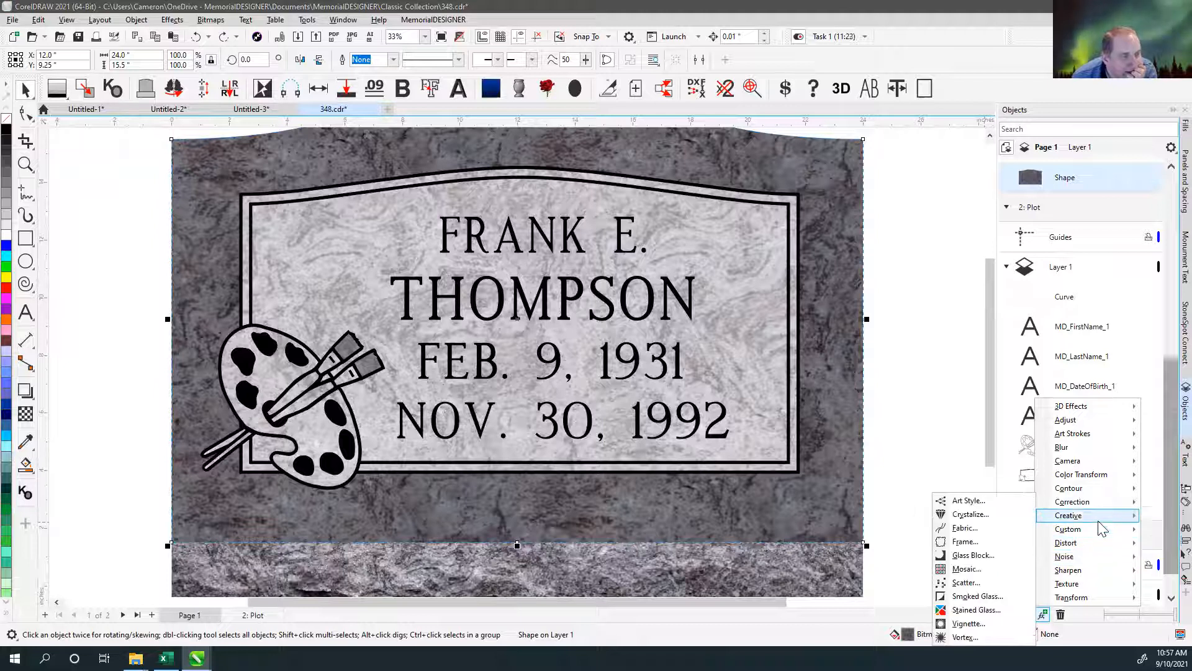
pyautogui.moveTo(1111, 607)
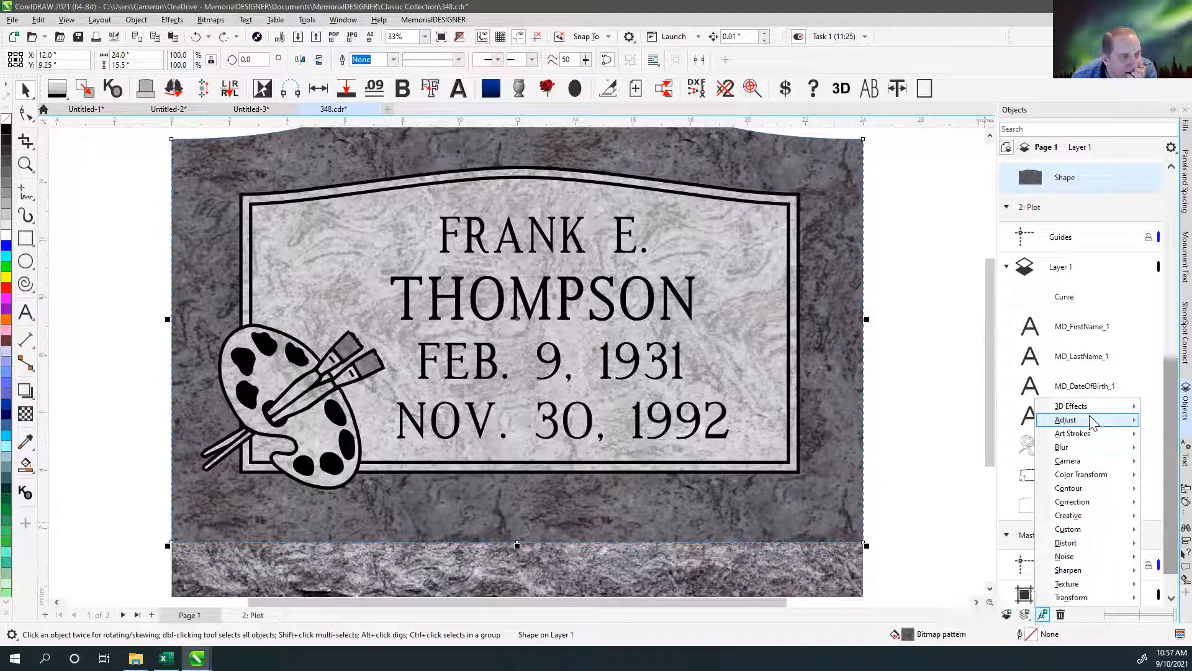
pyautogui.moveTo(1093, 424)
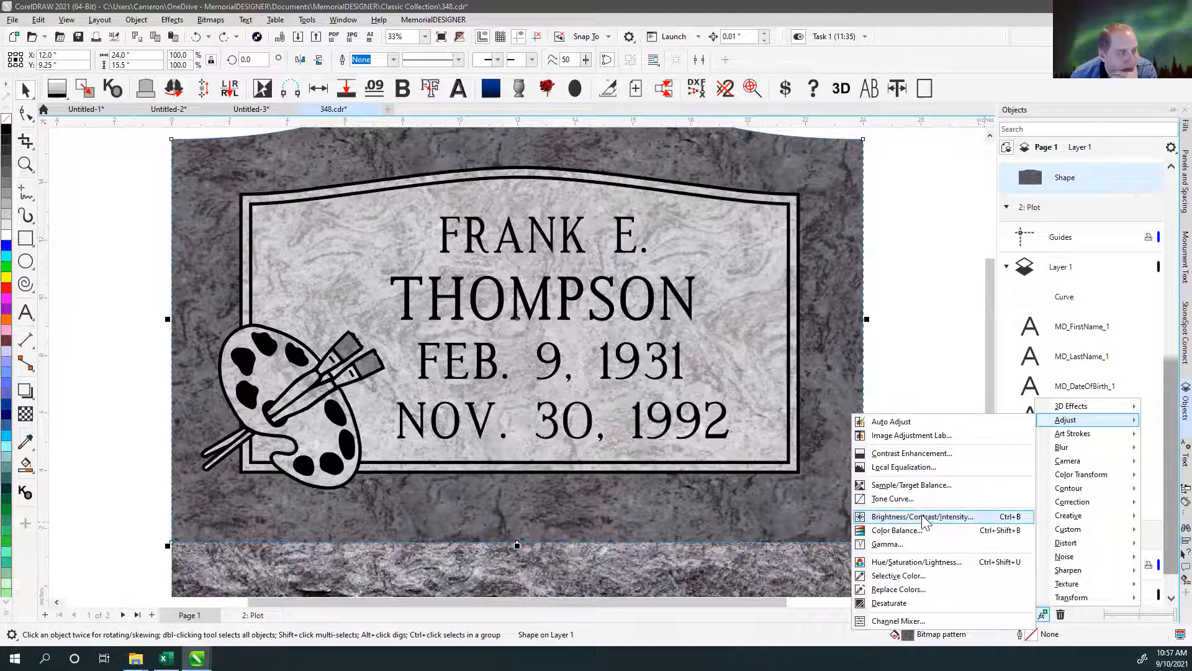
pyautogui.click(922, 517)
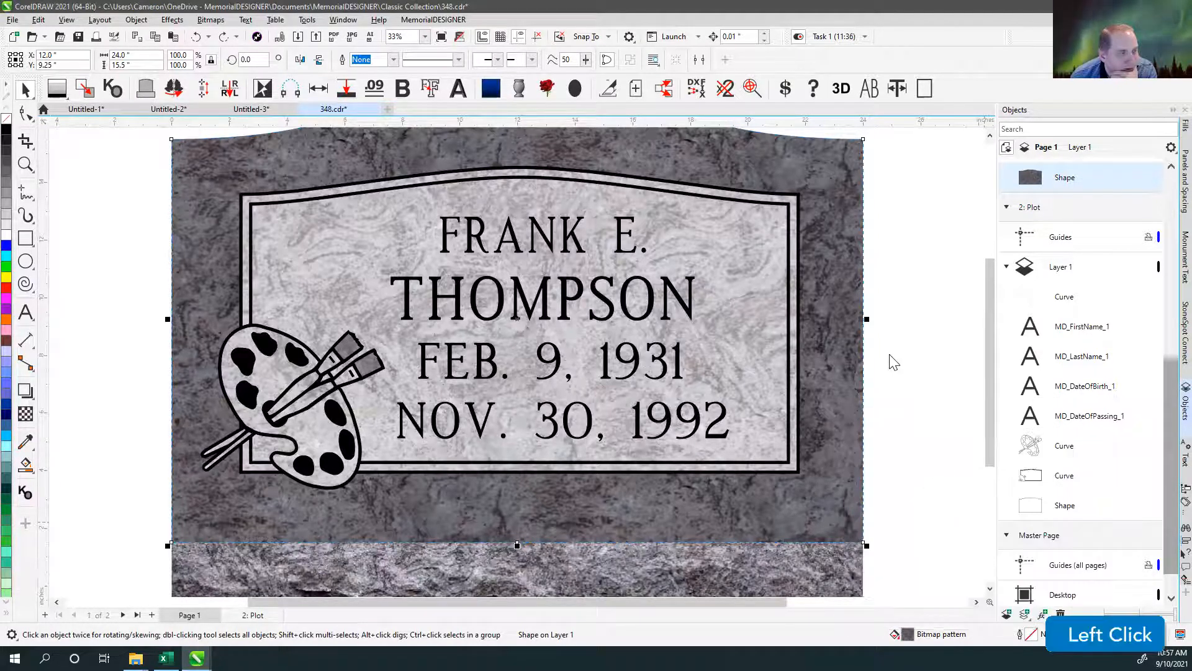
pyautogui.moveTo(629, 294); pyautogui.dragTo(631, 297)
pyautogui.click(640, 312)
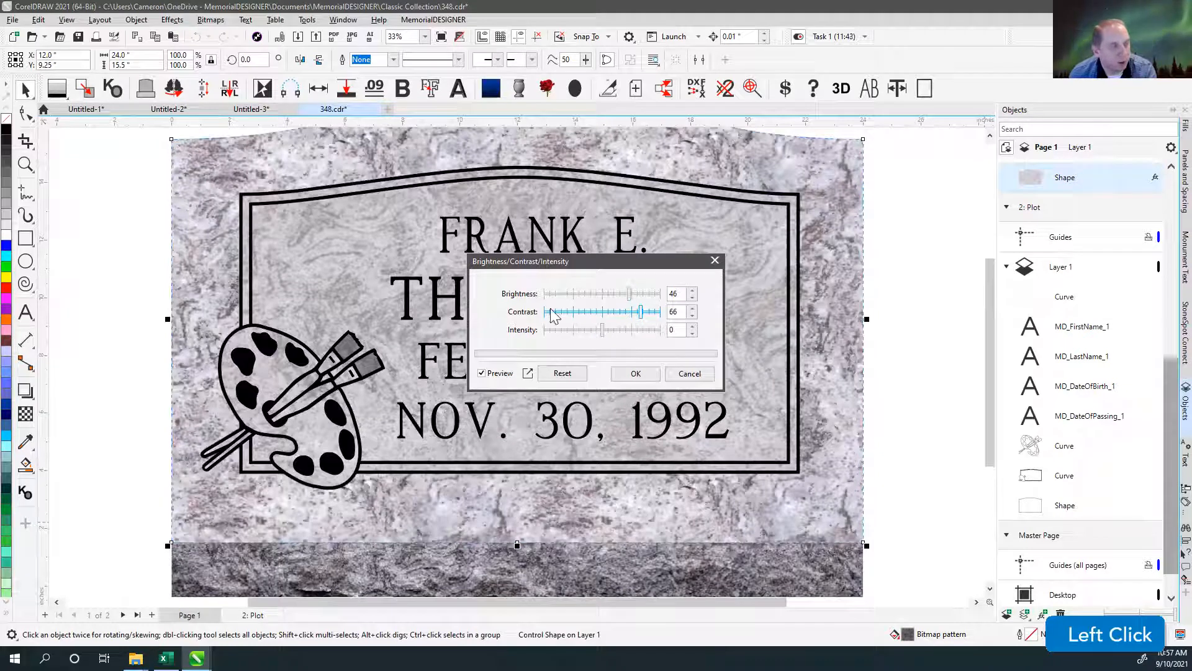
pyautogui.click(650, 379)
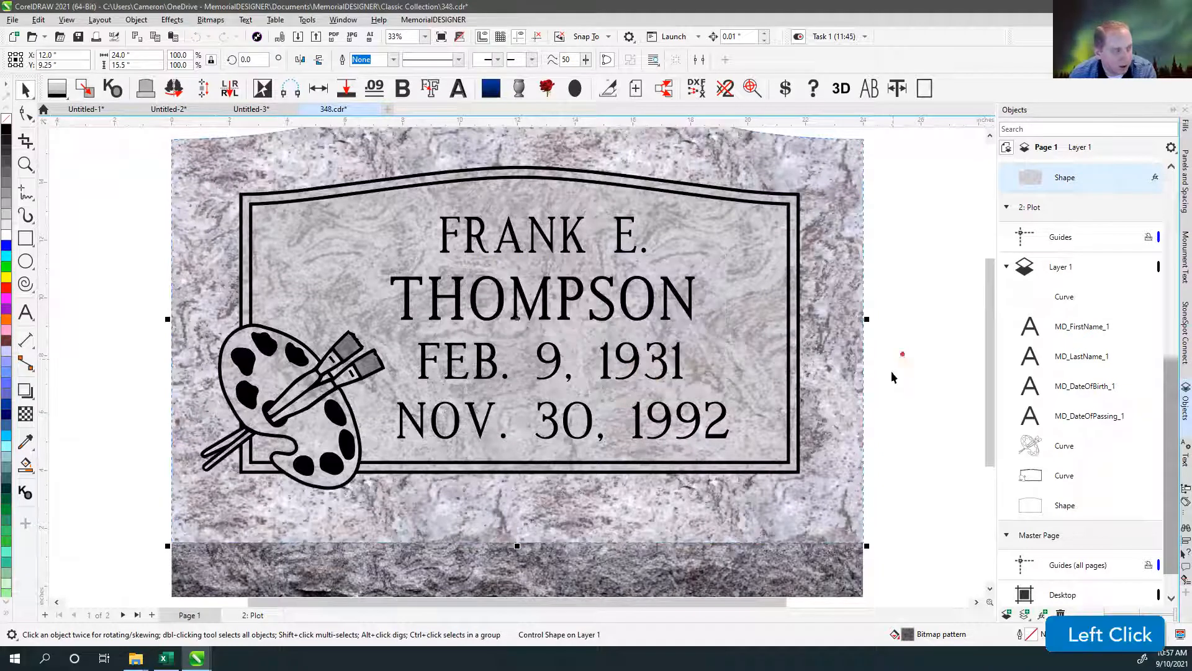
# Move the brightened granite shape aside as a trial, and undo both the move and the brightness effect.
pyautogui.scroll(-2, 898, 357)
pyautogui.moveTo(326, 202); pyautogui.dragTo(512, 282)
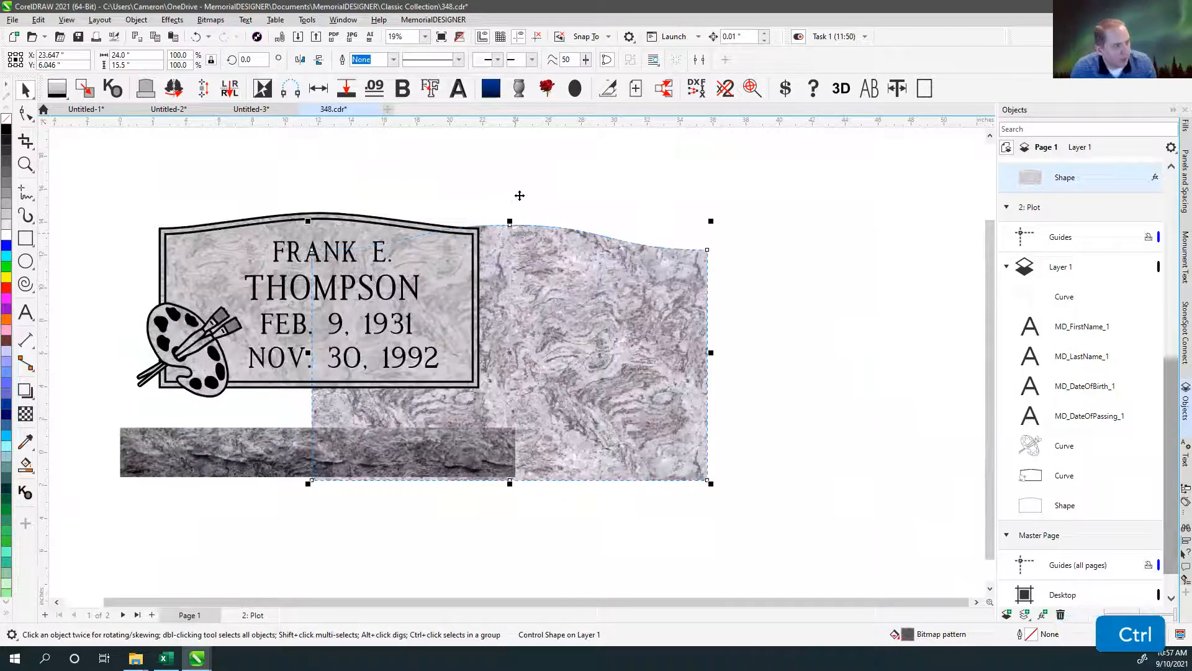
pyautogui.hotkey('ctrl', 'z')
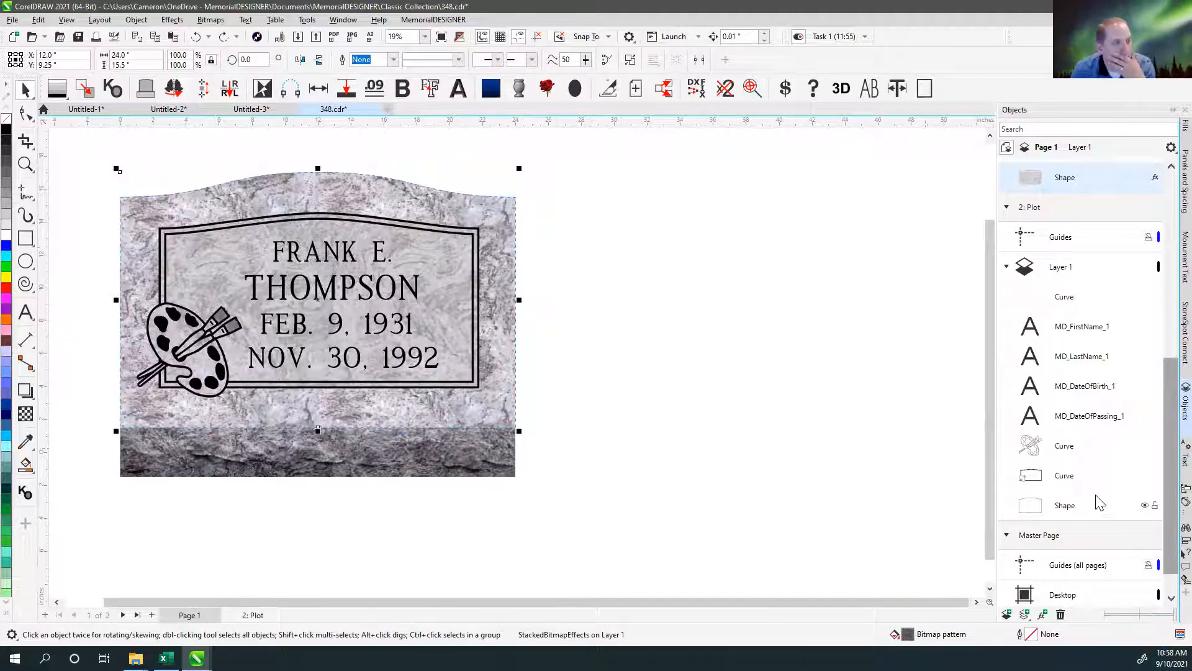
pyautogui.moveTo(1167, 482); pyautogui.dragTo(1163, 538)
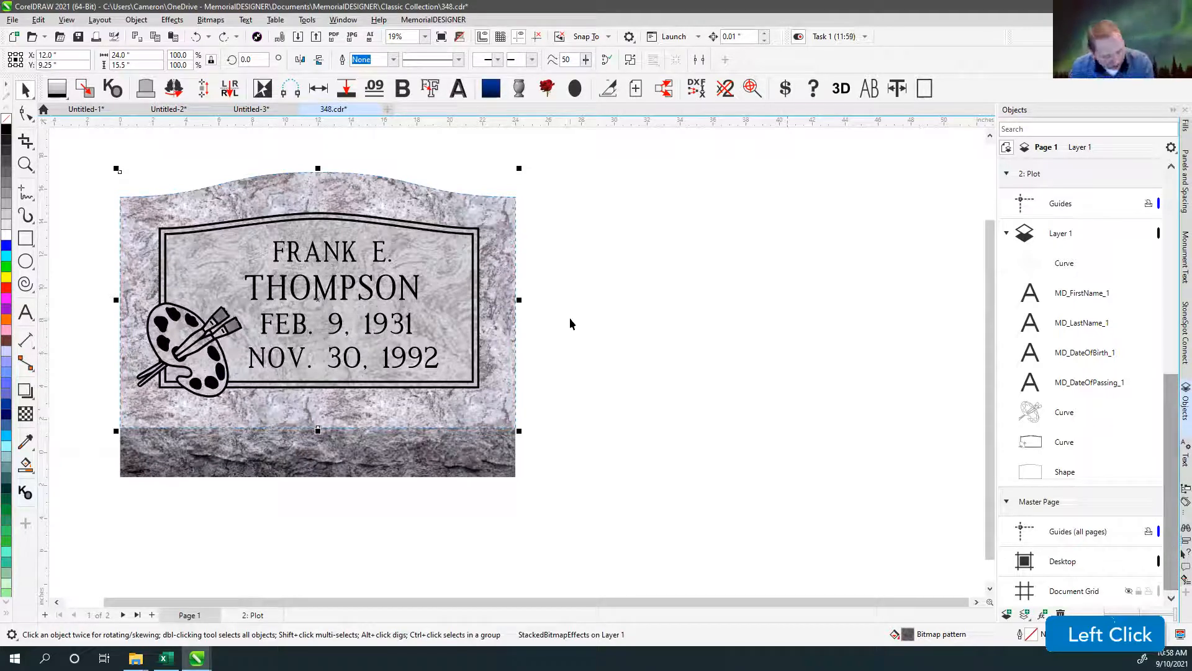
pyautogui.hotkey('ctrl', 'z')
pyautogui.click(795, 249)
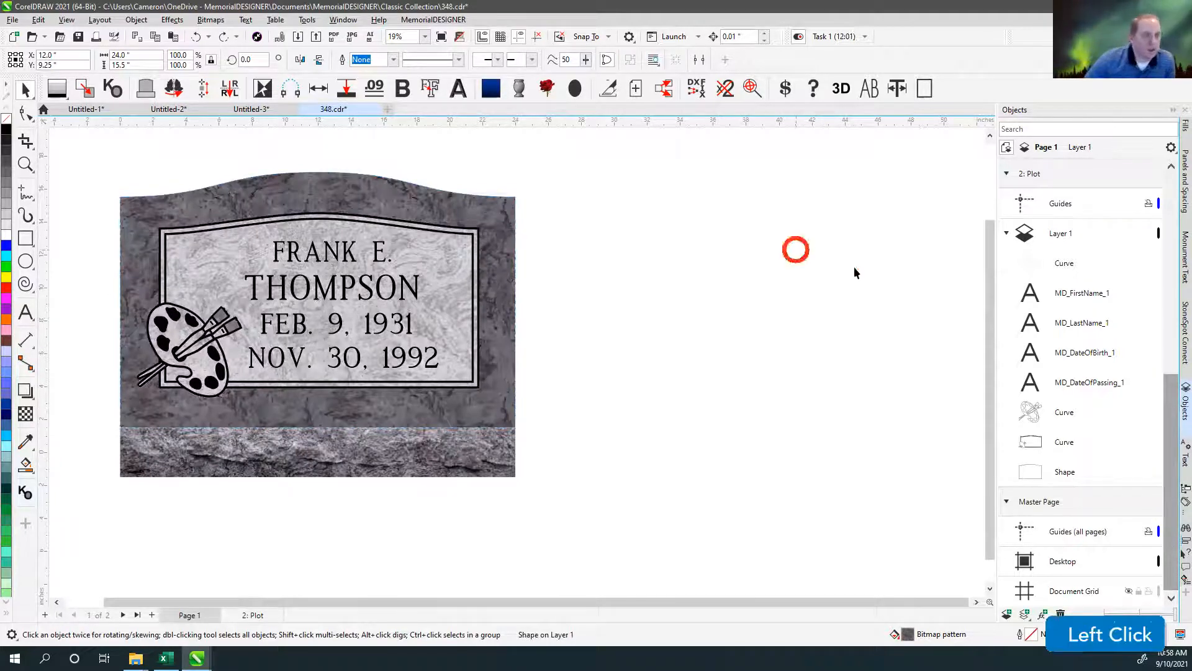
pyautogui.click(599, 257)
pyautogui.click(493, 207)
pyautogui.click(614, 200)
# Draw an ellipse about 9.7 by 10.5 inches over the monument's lettering and fill it with black.
pyautogui.click(25, 261)
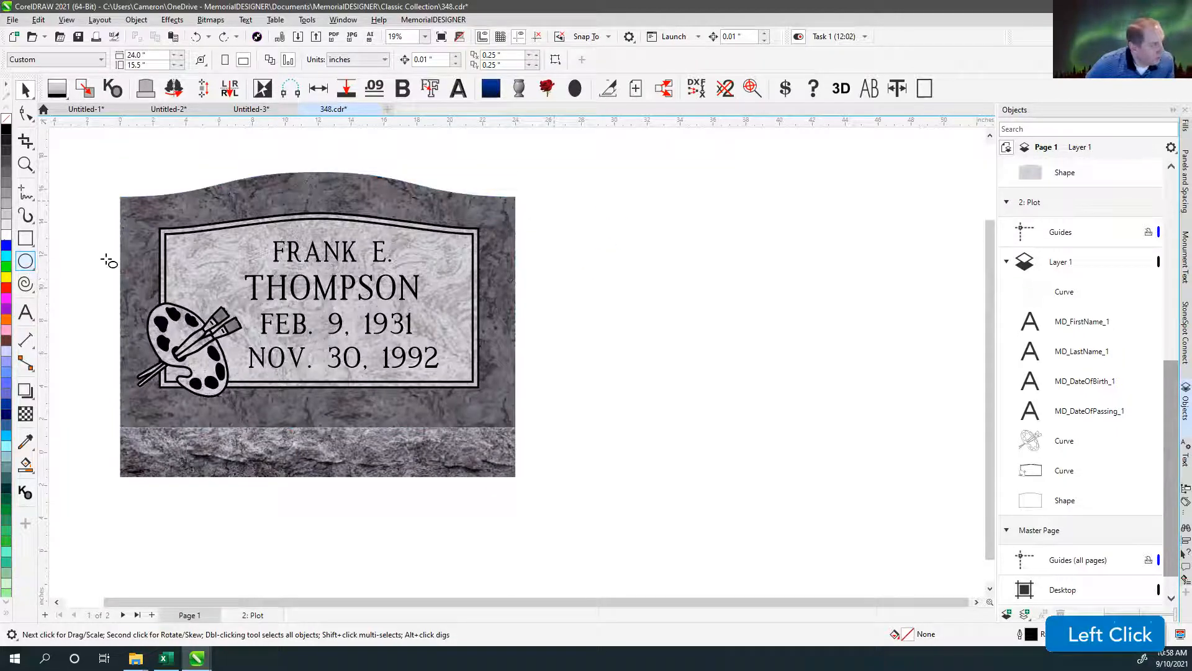
pyautogui.moveTo(238, 190); pyautogui.dragTo(401, 366)
pyautogui.click(25, 90)
pyautogui.click(7, 129)
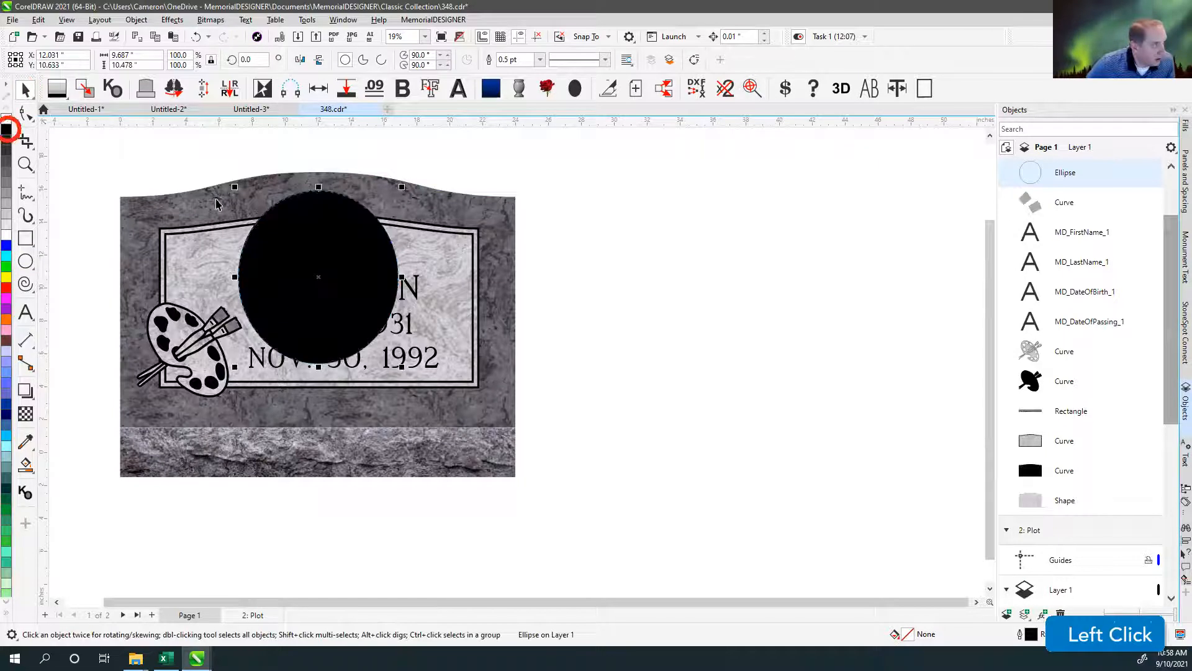
# Open the Lens effect settings for the black ellipse.
pyautogui.click(307, 20)
pyautogui.moveTo(347, 21)
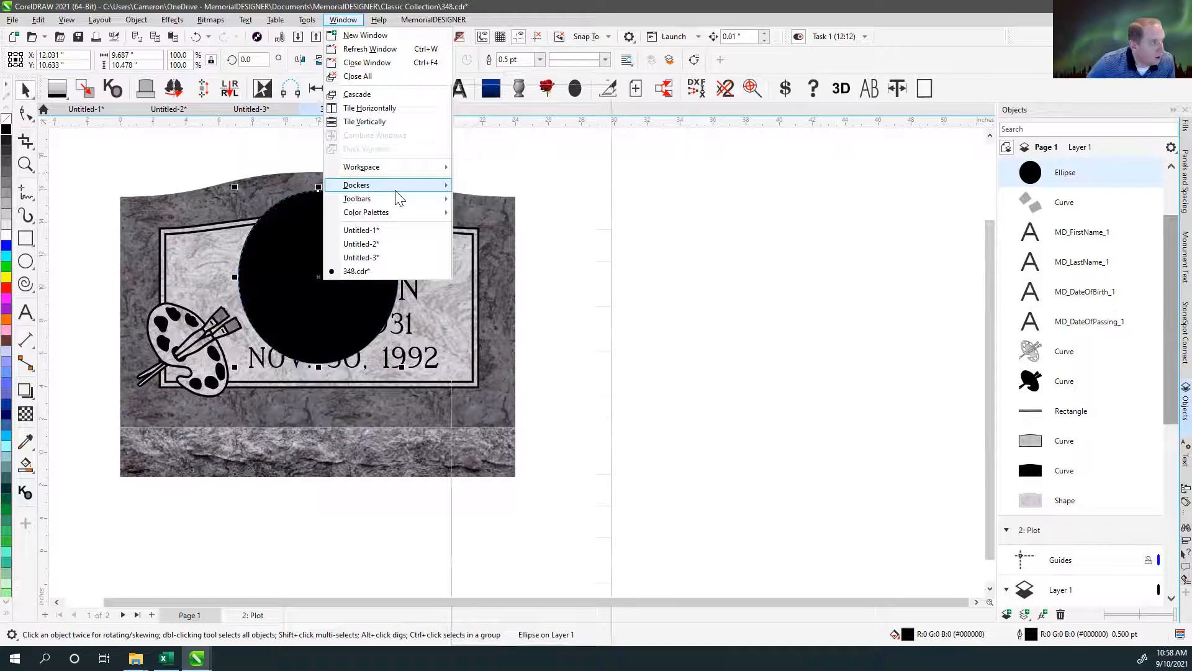
pyautogui.moveTo(397, 186)
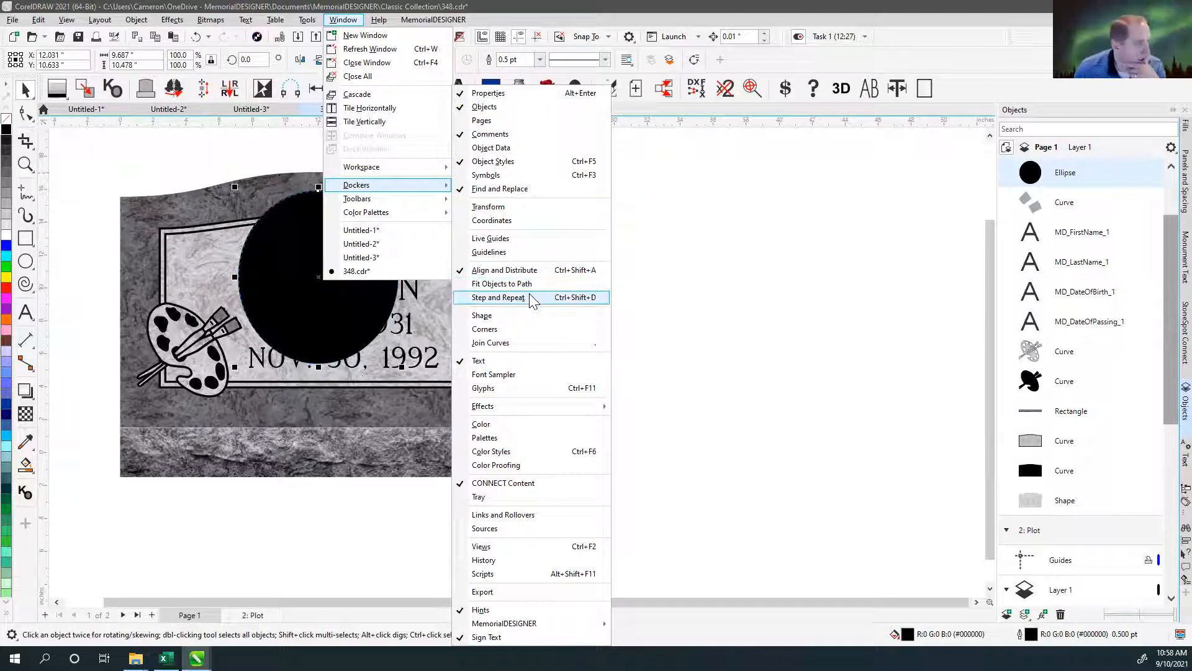
pyautogui.moveTo(515, 408)
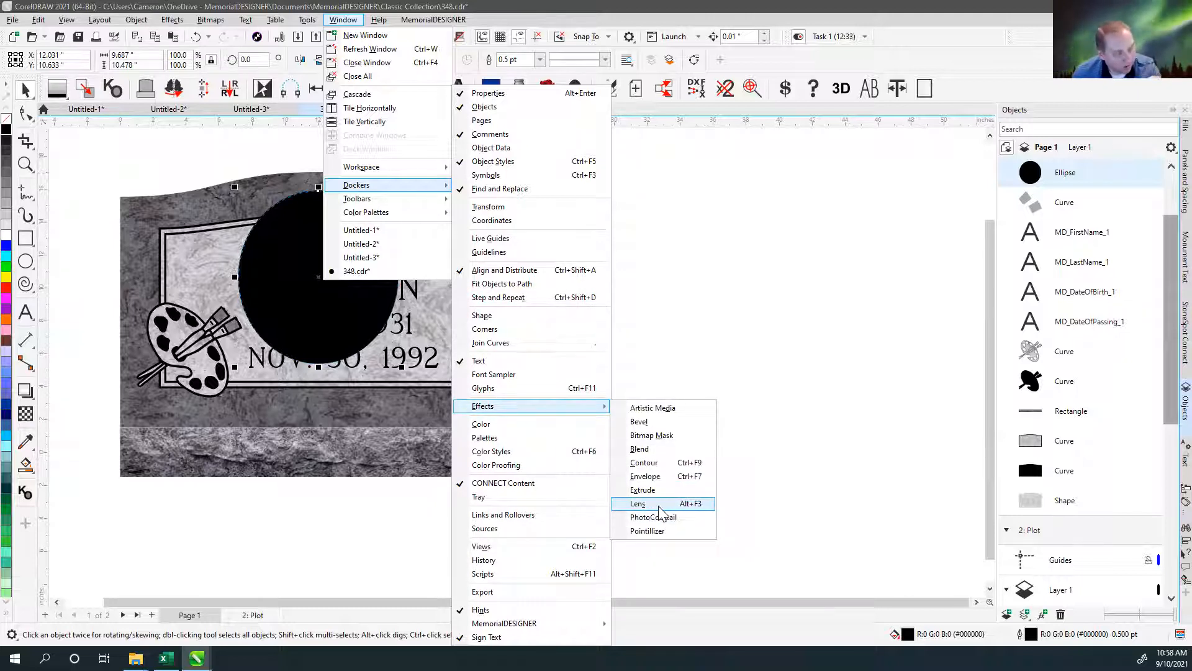
pyautogui.click(640, 503)
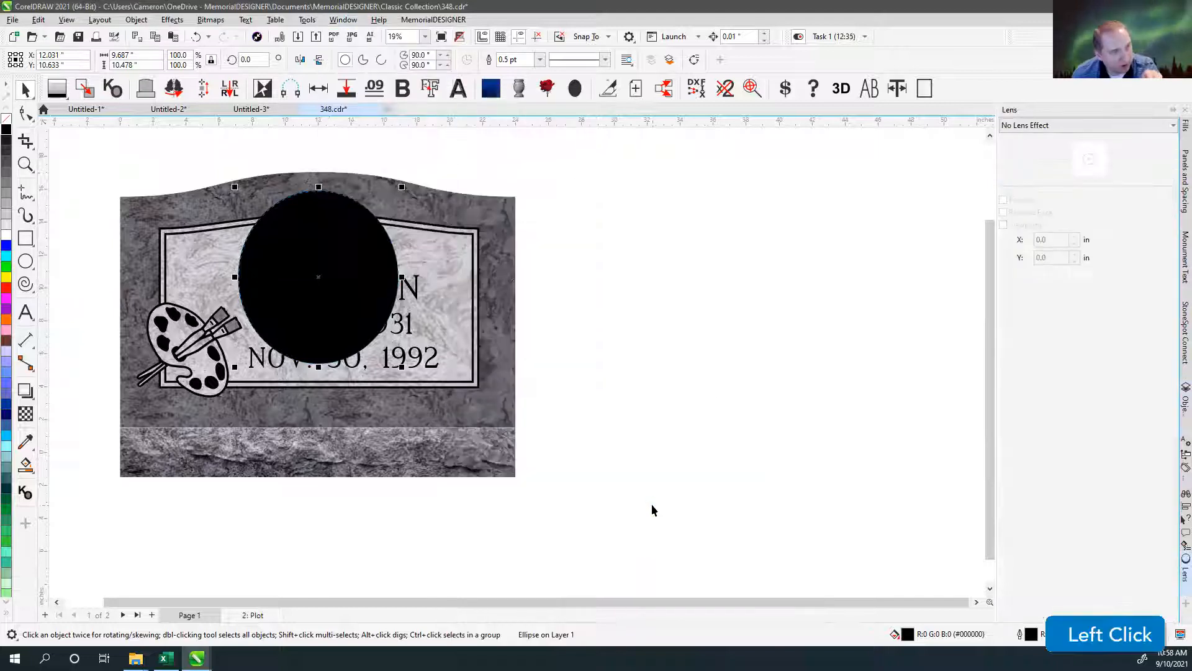
# Apply a Transparency lens to the black ellipse, and replace it with a Brighten lens.
pyautogui.click(1044, 127)
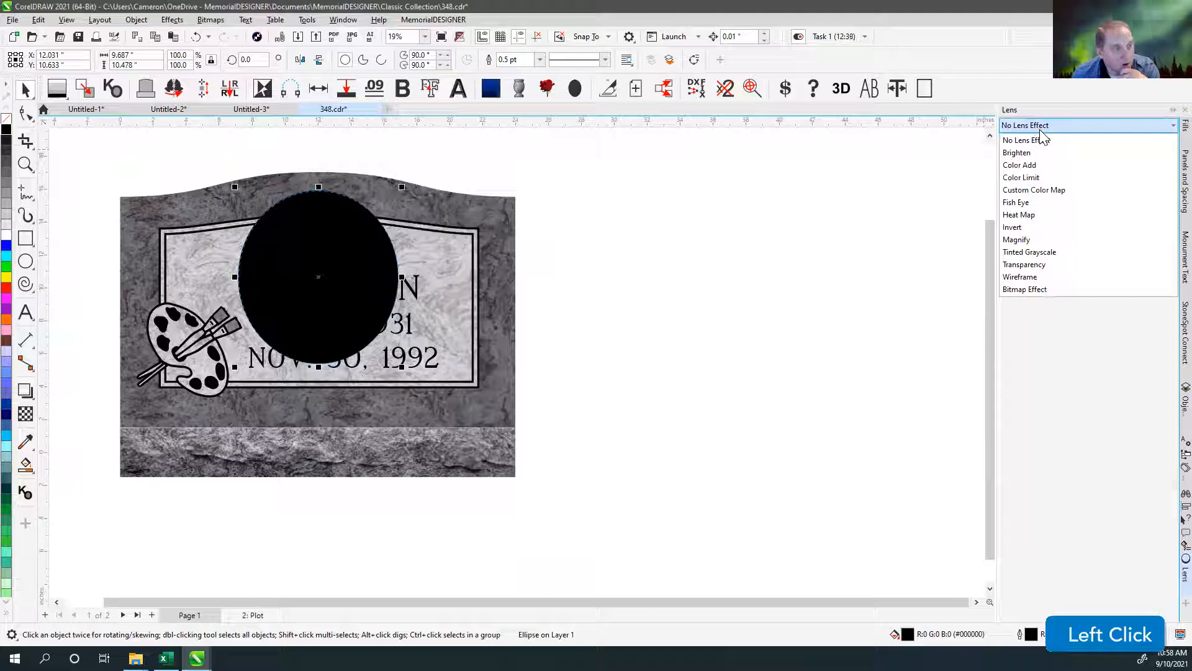
pyautogui.click(1031, 267)
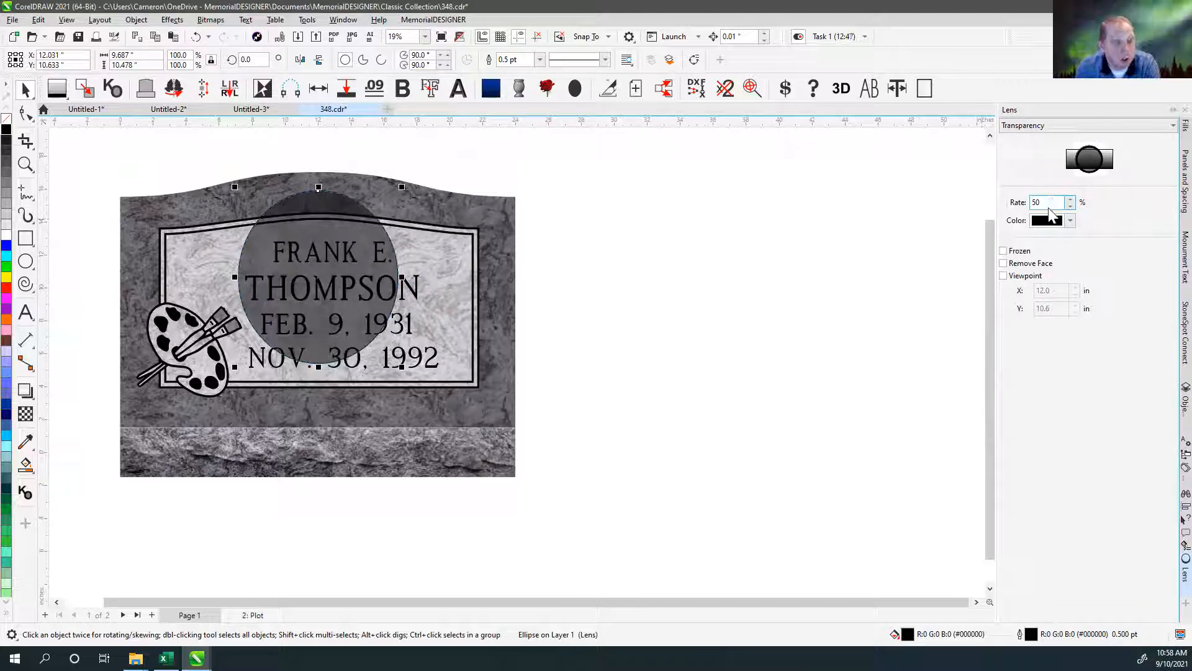
pyautogui.click(1040, 128)
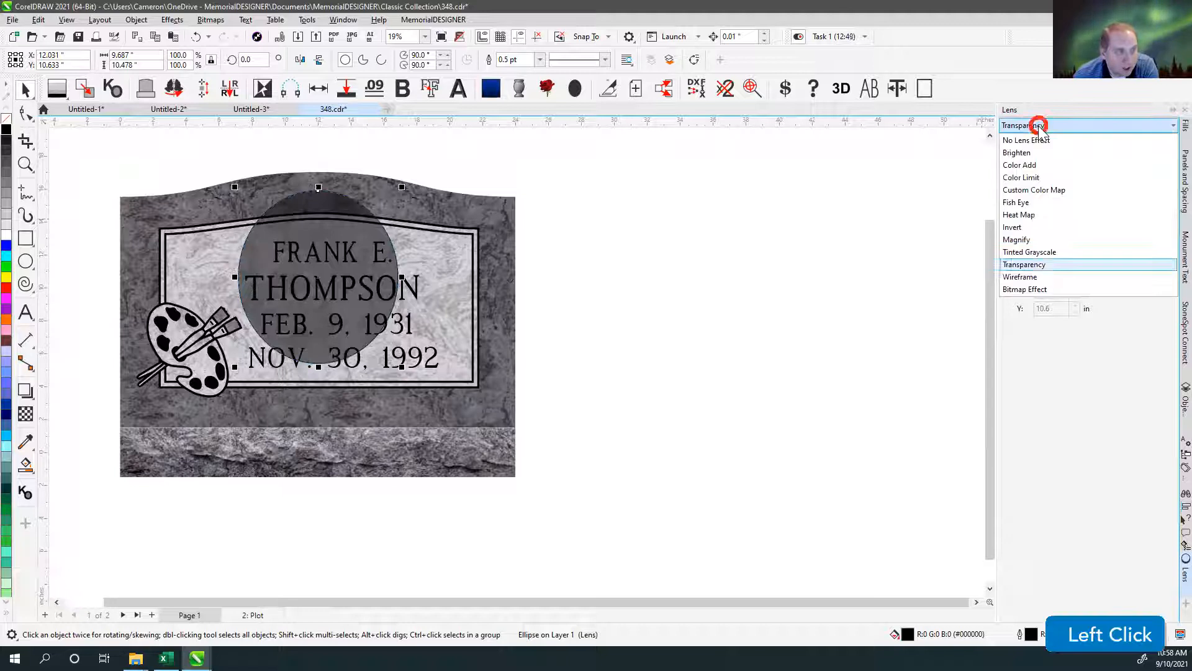
pyautogui.click(1019, 153)
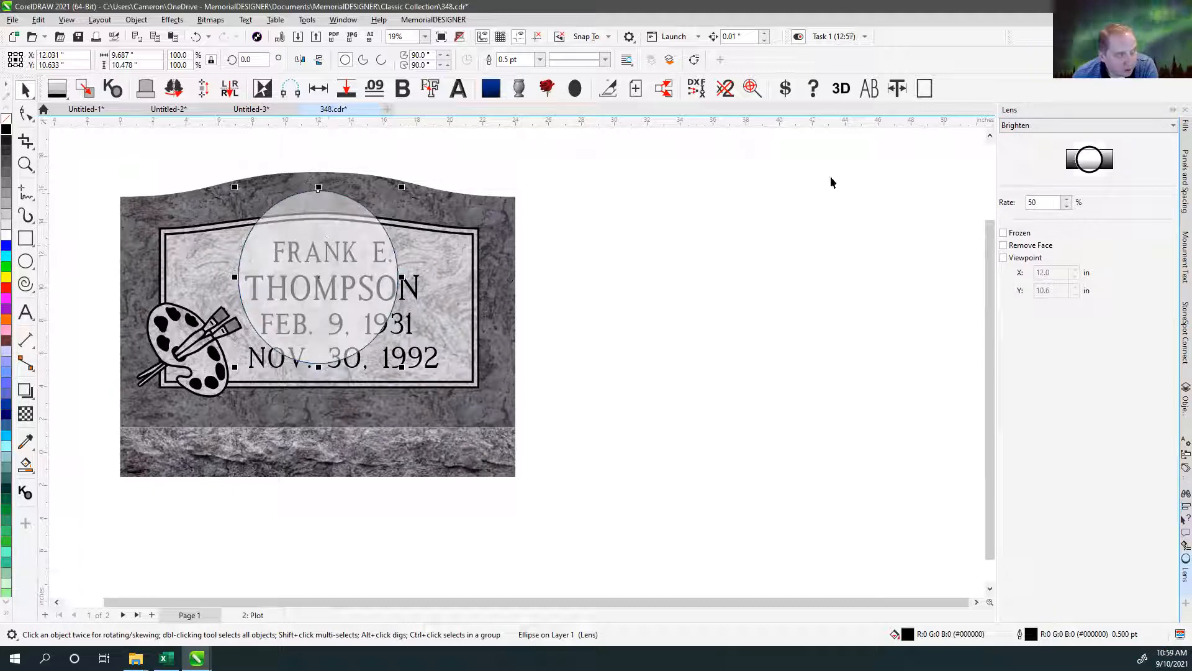
# Change the ellipse's lens to Fish Eye and move the ellipse down and to the right over the lettering.
pyautogui.click(1012, 125)
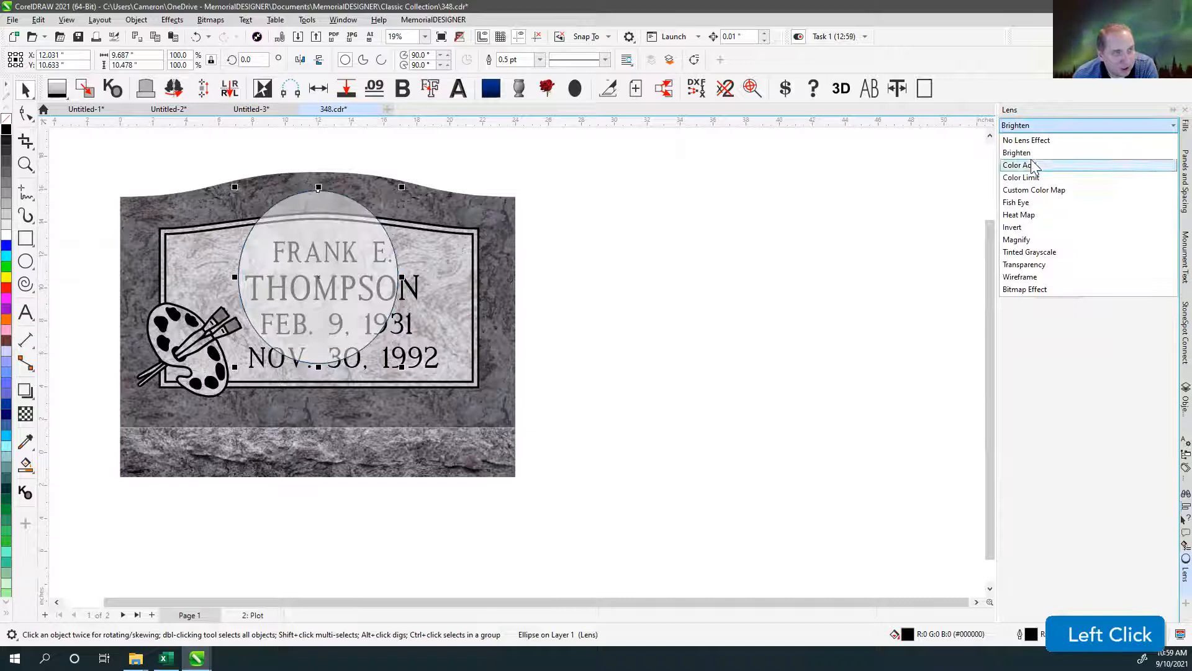
pyautogui.click(1028, 203)
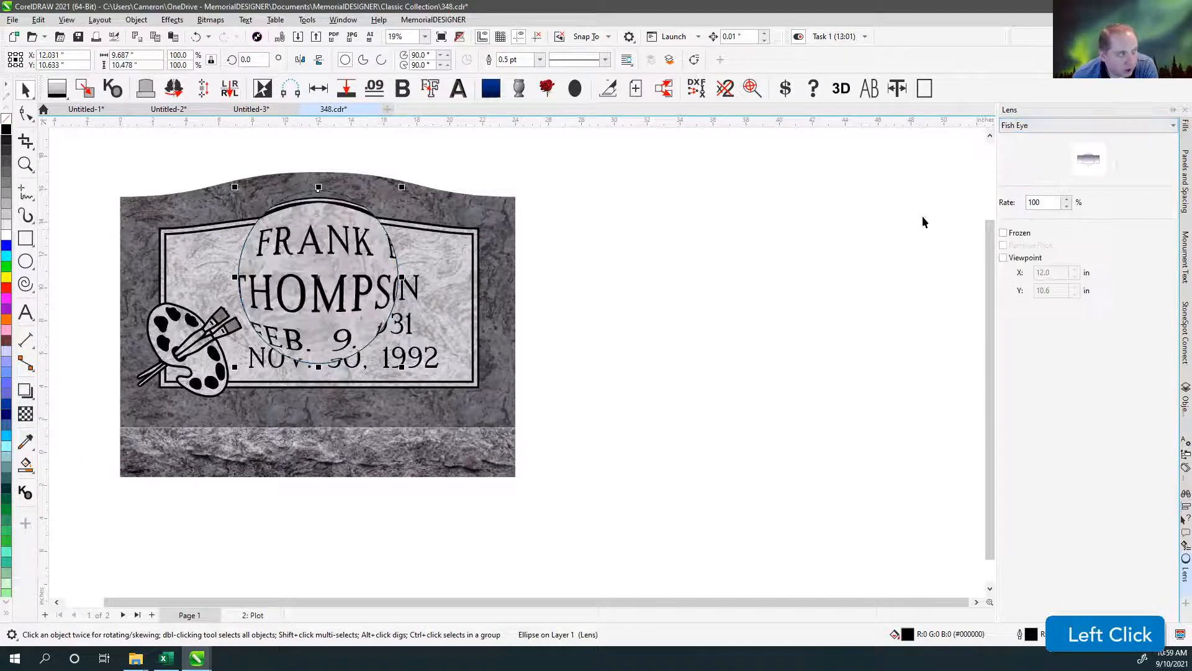
pyautogui.click(626, 278)
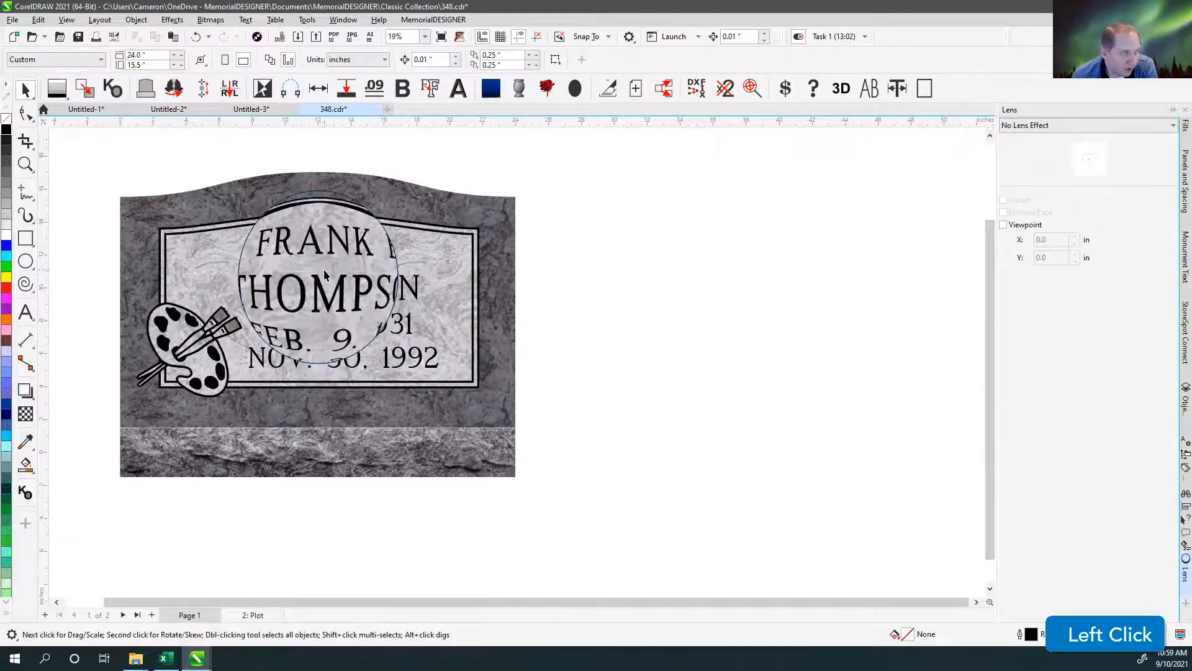
pyautogui.moveTo(319, 266); pyautogui.dragTo(362, 300)
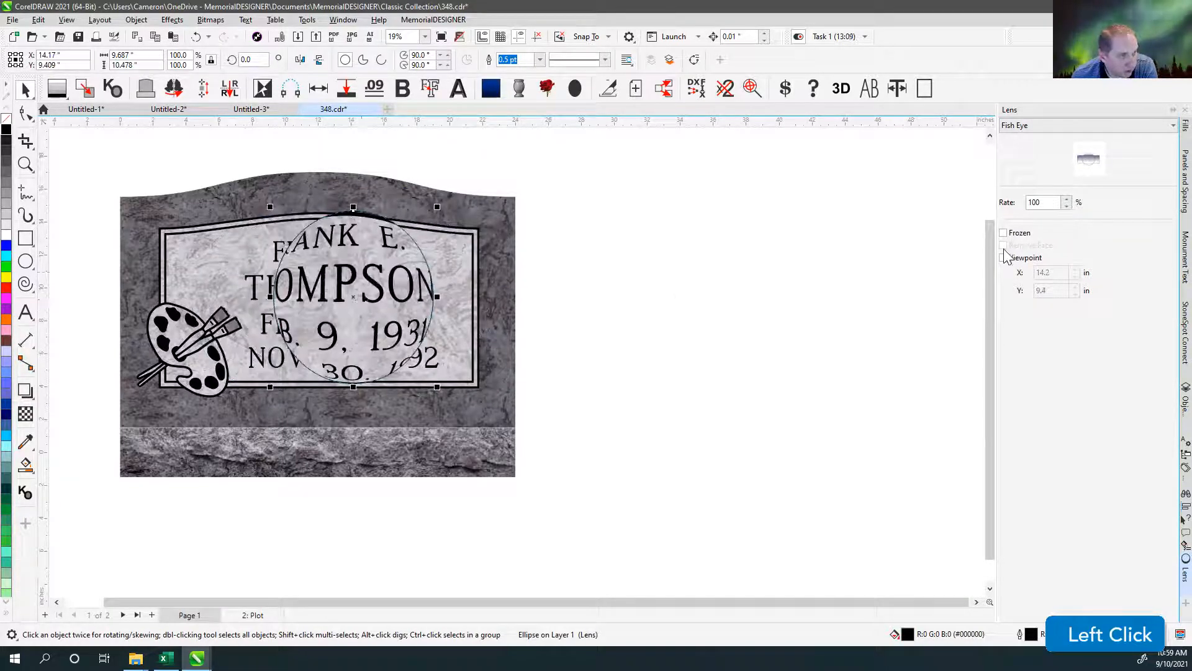
# Switch the ellipse's lens to Magnify, and then to Heat Map.
pyautogui.click(1026, 128)
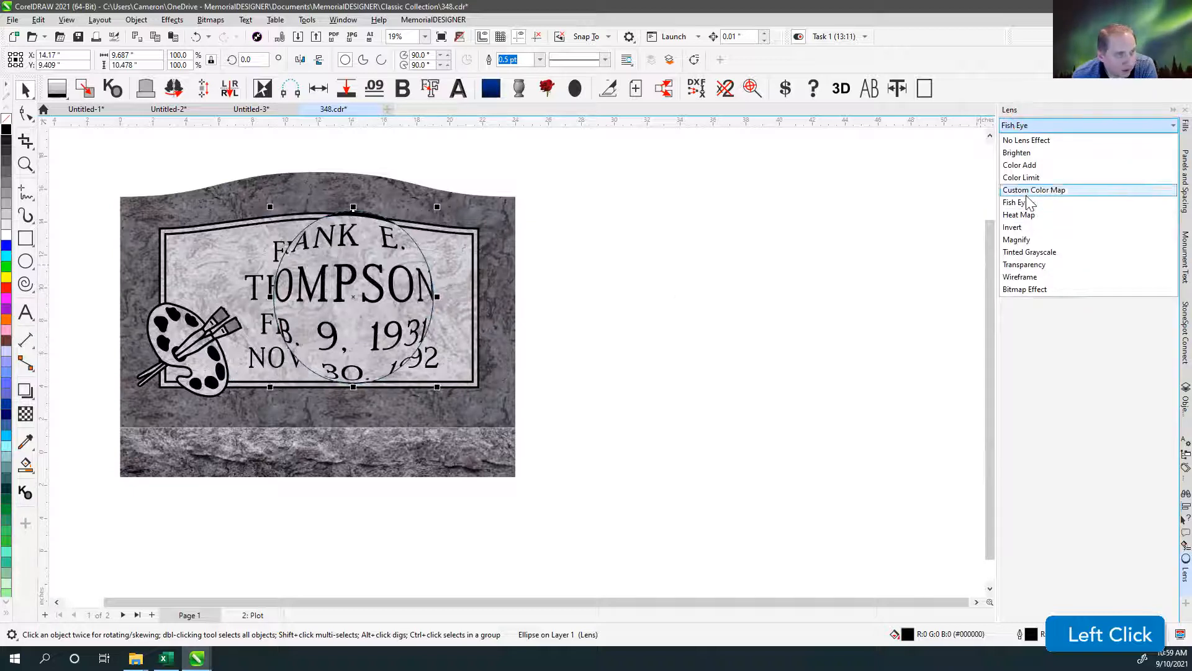
pyautogui.click(1021, 239)
pyautogui.click(1038, 126)
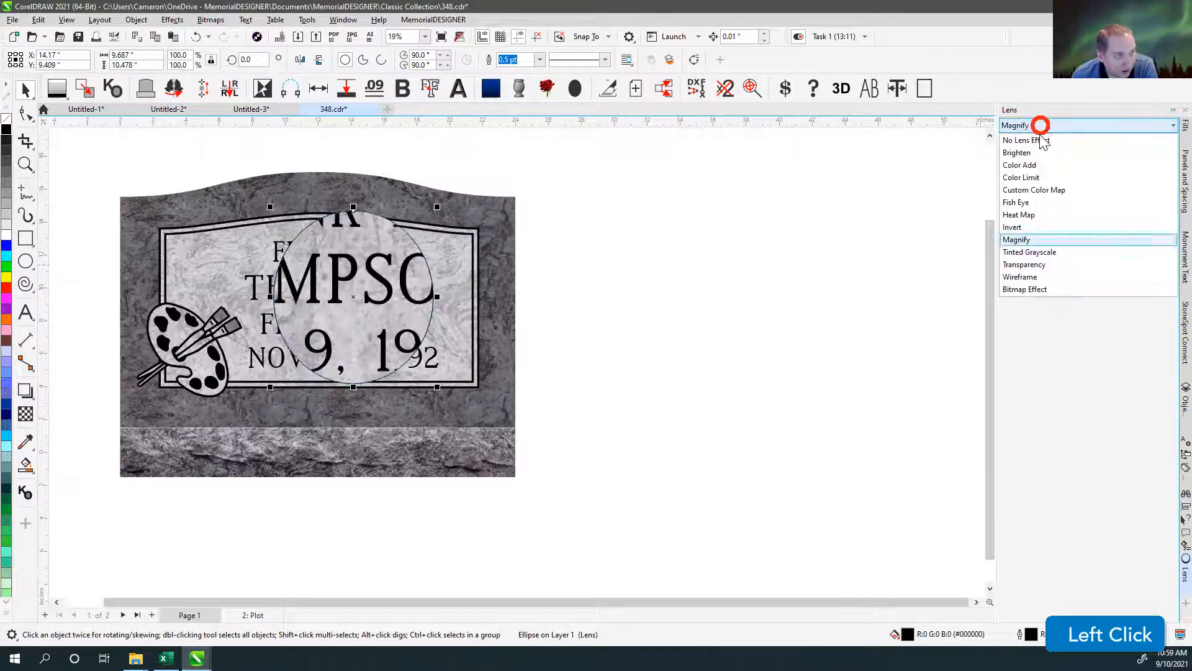
pyautogui.click(1033, 213)
# Move the Heat Map ellipse off the monument and back across its upper edge, ending over the lettering.
pyautogui.moveTo(408, 266); pyautogui.dragTo(646, 261)
pyautogui.moveTo(588, 290); pyautogui.dragTo(504, 233)
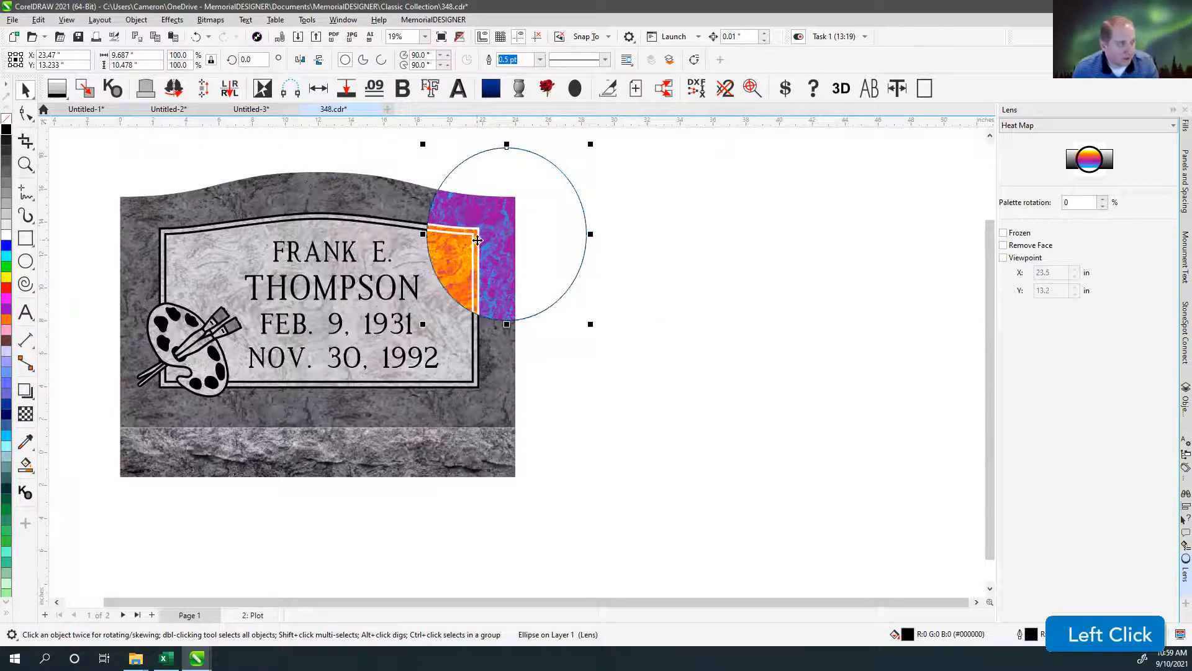
pyautogui.scroll(1, 477, 239)
pyautogui.moveTo(494, 246); pyautogui.dragTo(223, 239)
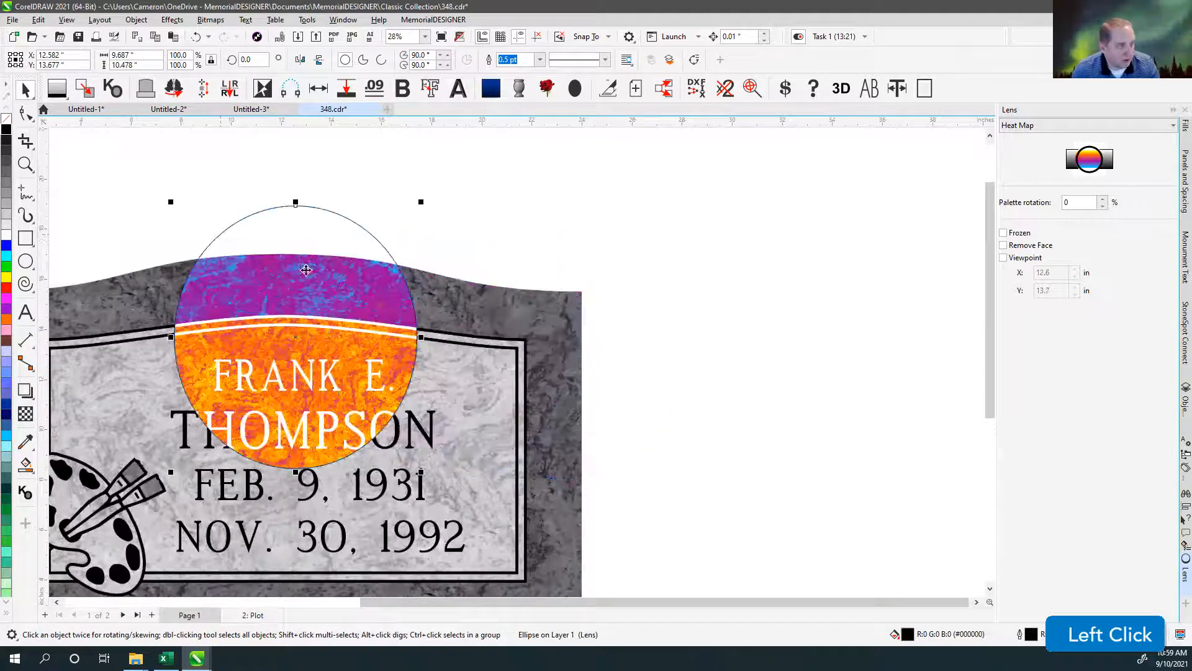
pyautogui.moveTo(298, 228); pyautogui.dragTo(222, 270)
pyautogui.moveTo(262, 304); pyautogui.dragTo(398, 311)
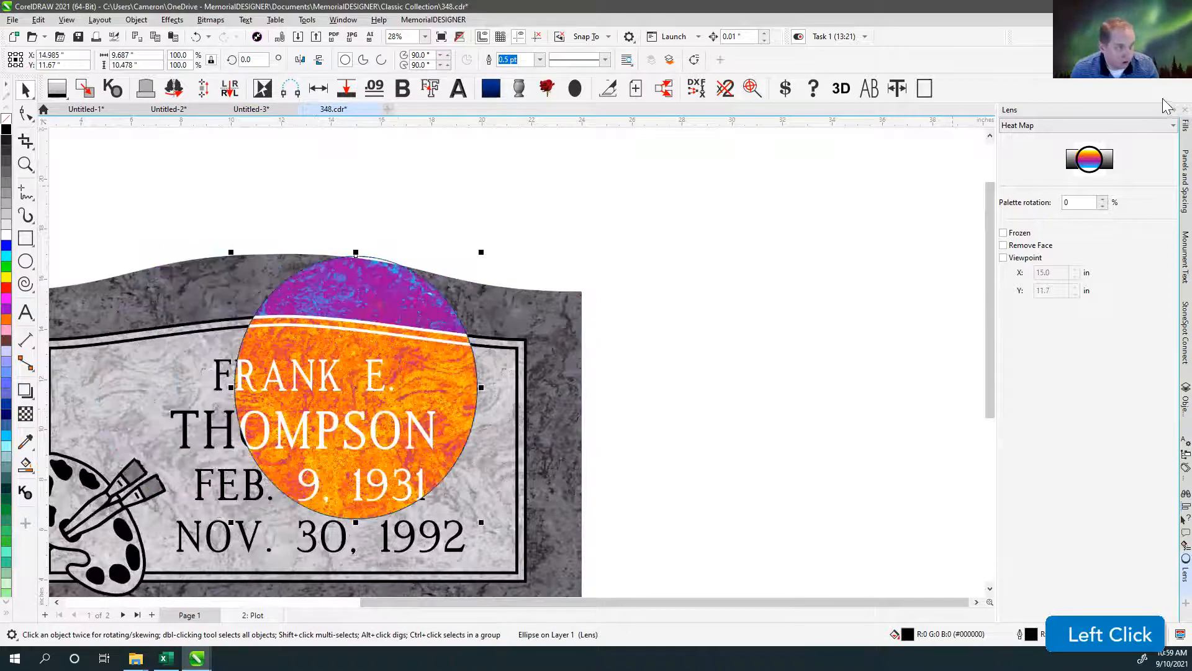
# Change the ellipse's lens to Tinted Grayscale and move it over the monument's upper edge, centred at about X 9.1, Y 14.4 inches.
pyautogui.click(1063, 128)
pyautogui.click(1034, 248)
pyautogui.moveTo(376, 307); pyautogui.dragTo(230, 239)
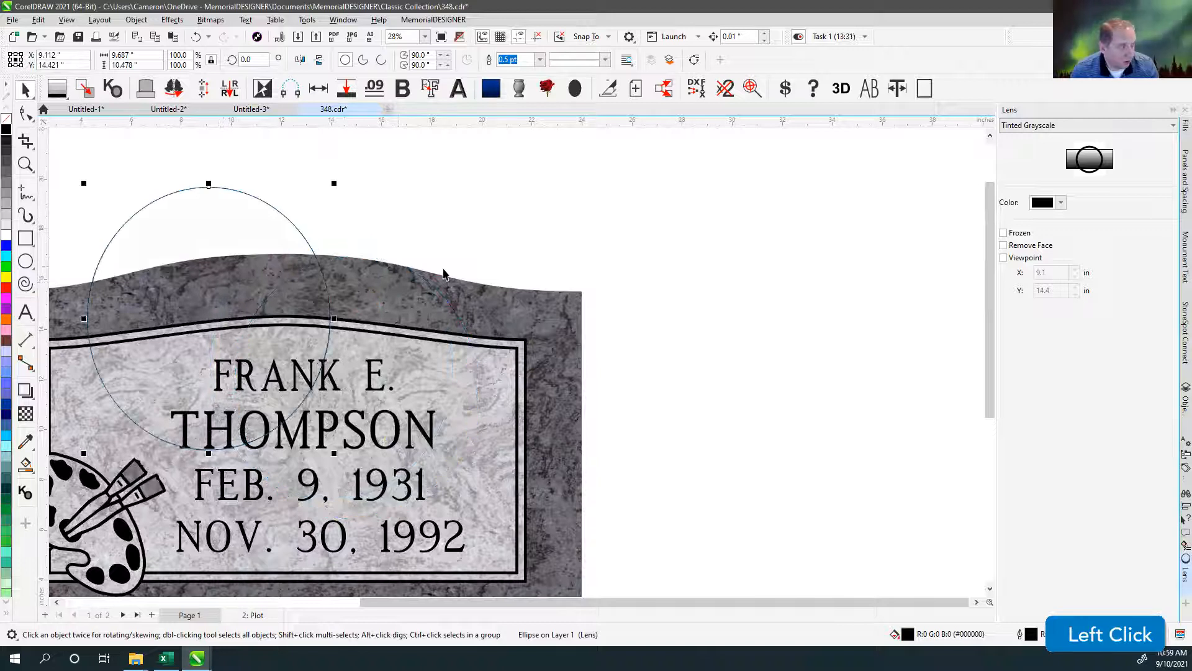
pyautogui.scroll(1, 596, 301)
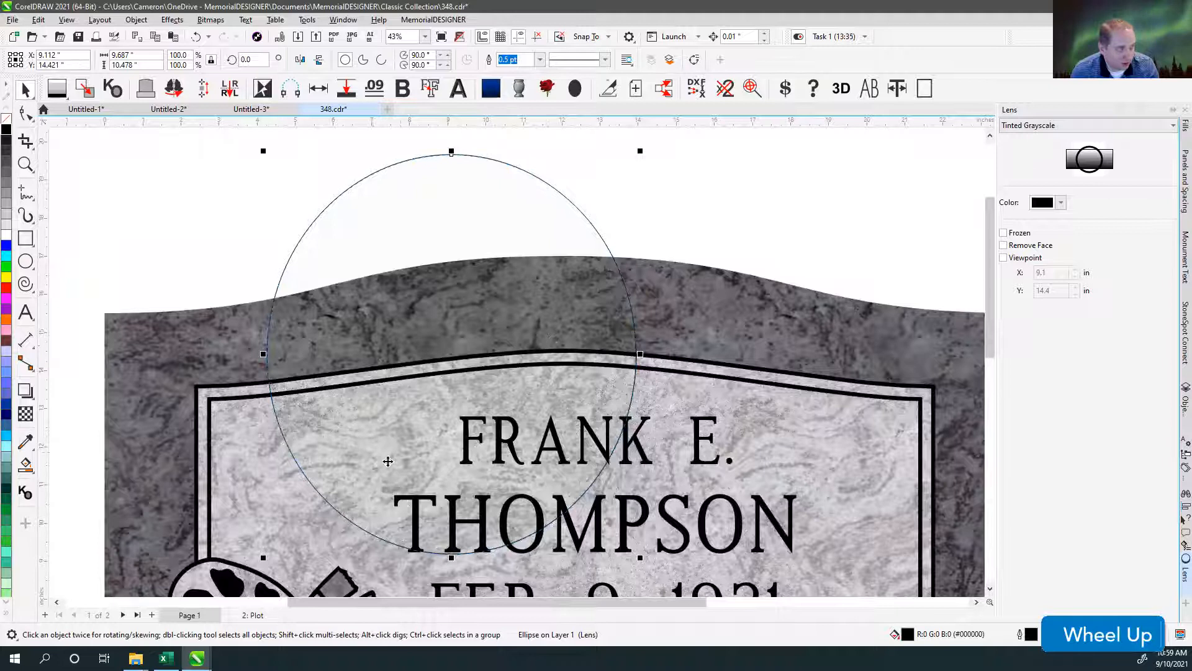
pyautogui.scroll(-1, 472, 409)
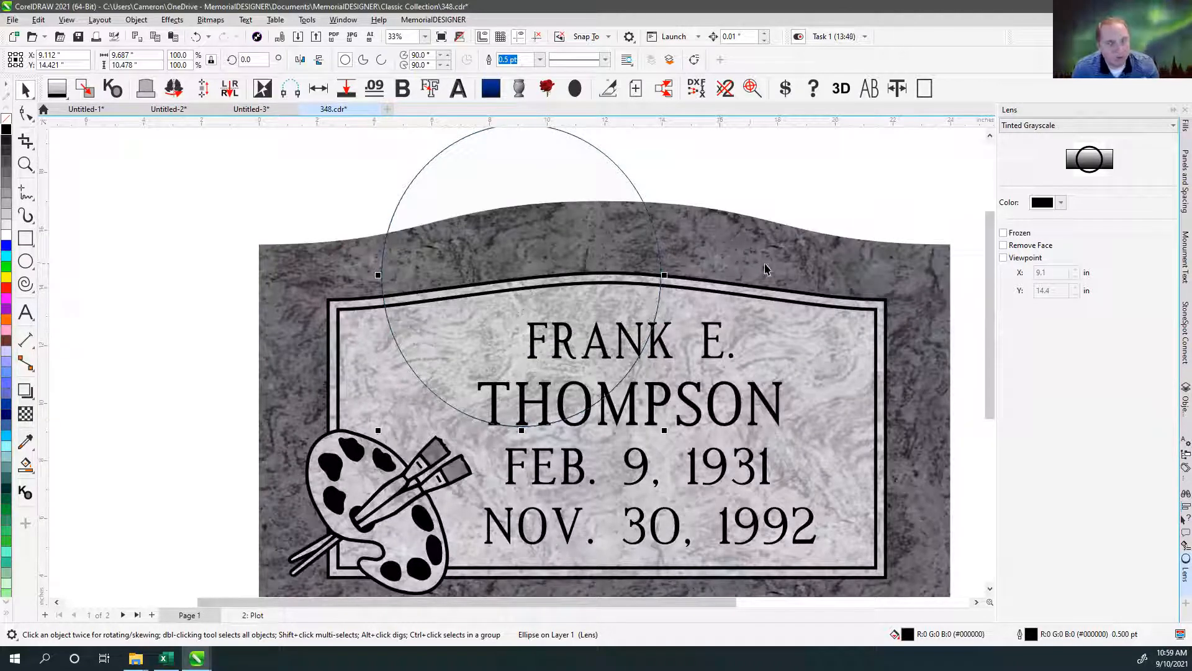
# Move the Tinted Grayscale ellipse down over the monument to about X 5.5, Y 10.5 inches and remove its outline.
pyautogui.moveTo(625, 179); pyautogui.dragTo(522, 292)
pyautogui.click(388, 195)
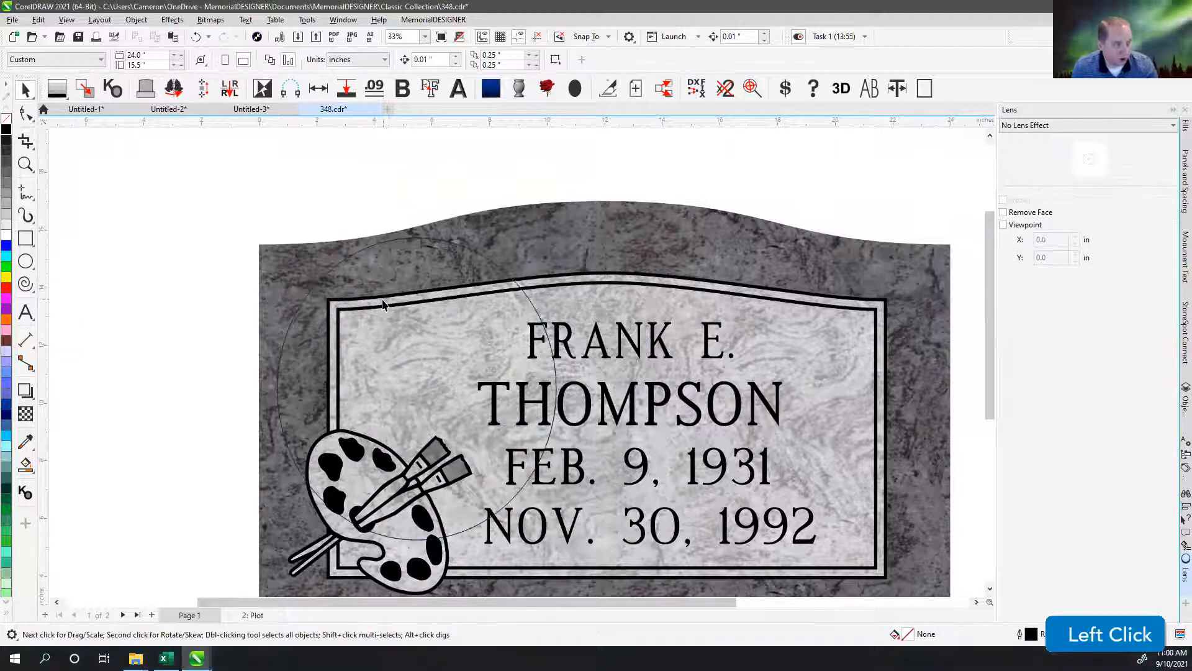
pyautogui.click(441, 245)
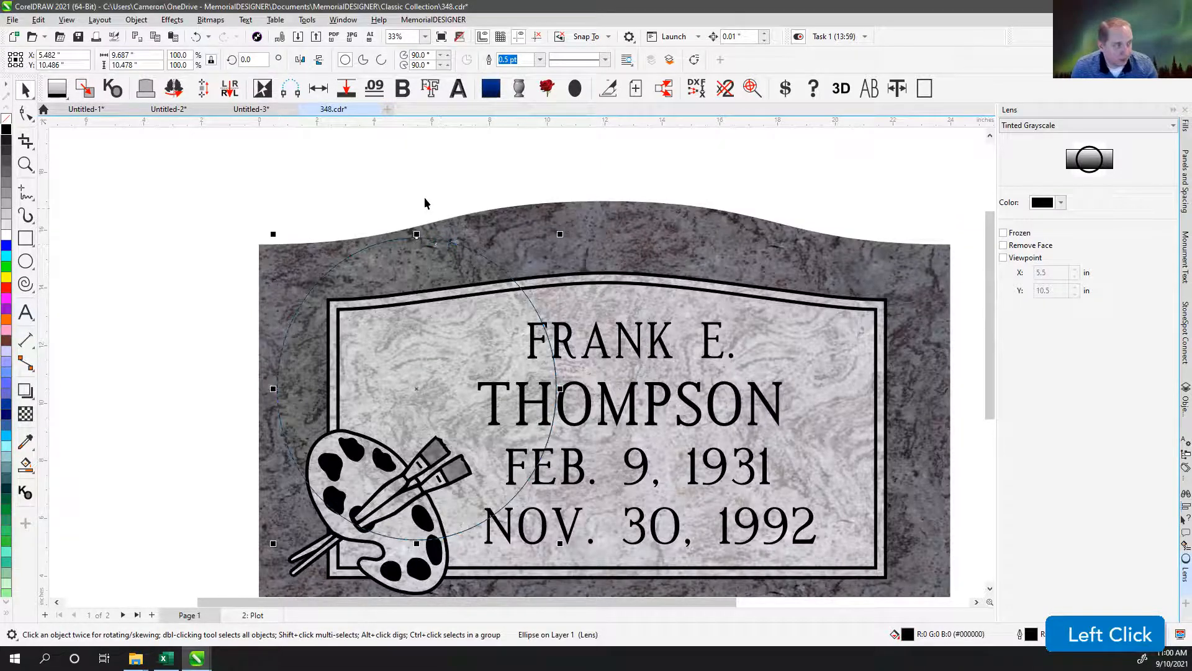
pyautogui.press('F4')
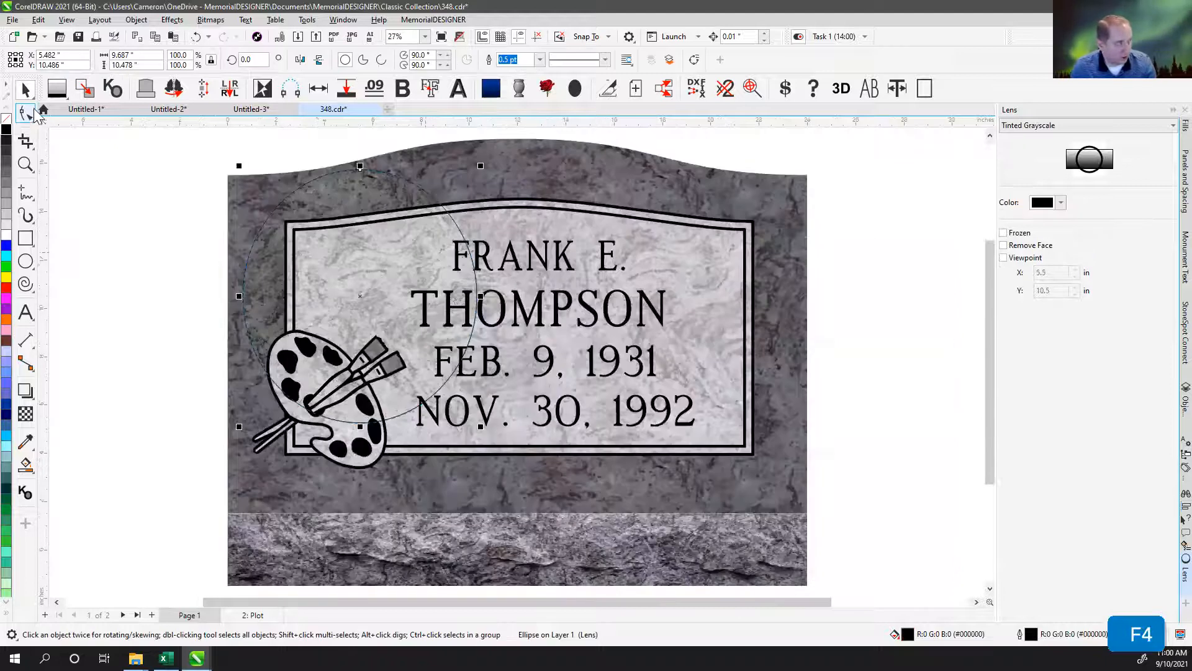
pyautogui.rightClick(239, 138)
pyautogui.click(234, 133)
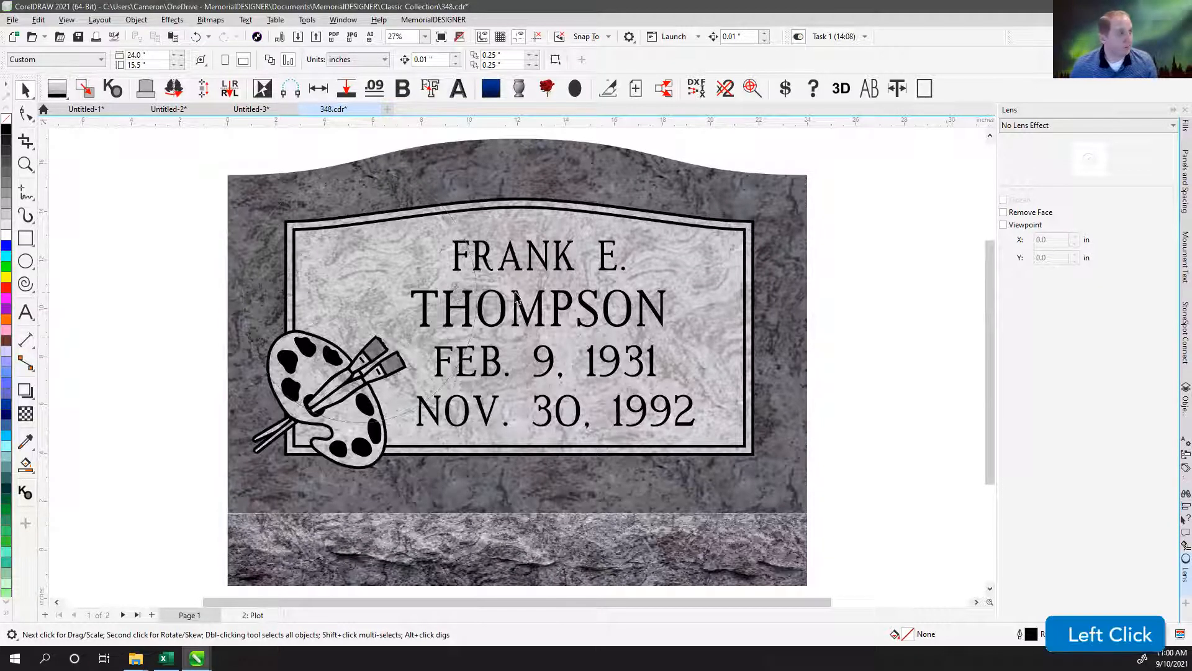
# Move the outline-free ellipse off the monument's left side and back over its upper-left corner, centred at about X 0.3, Y 12.5 inches.
pyautogui.click(394, 247)
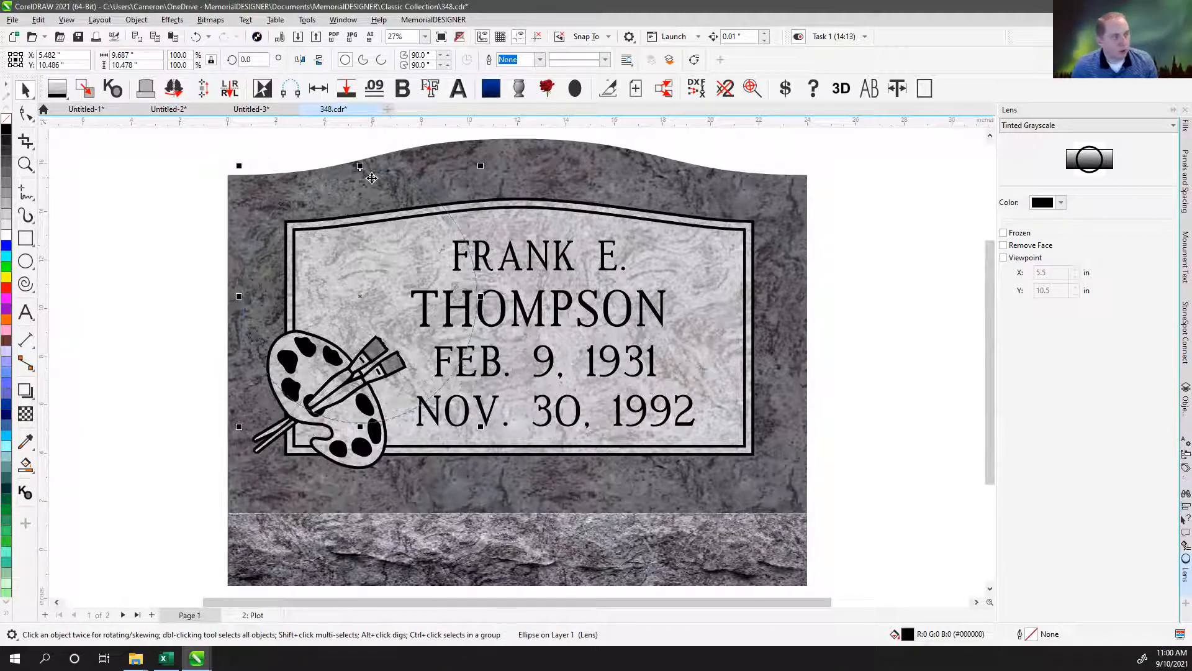
pyautogui.moveTo(388, 193); pyautogui.dragTo(152, 172)
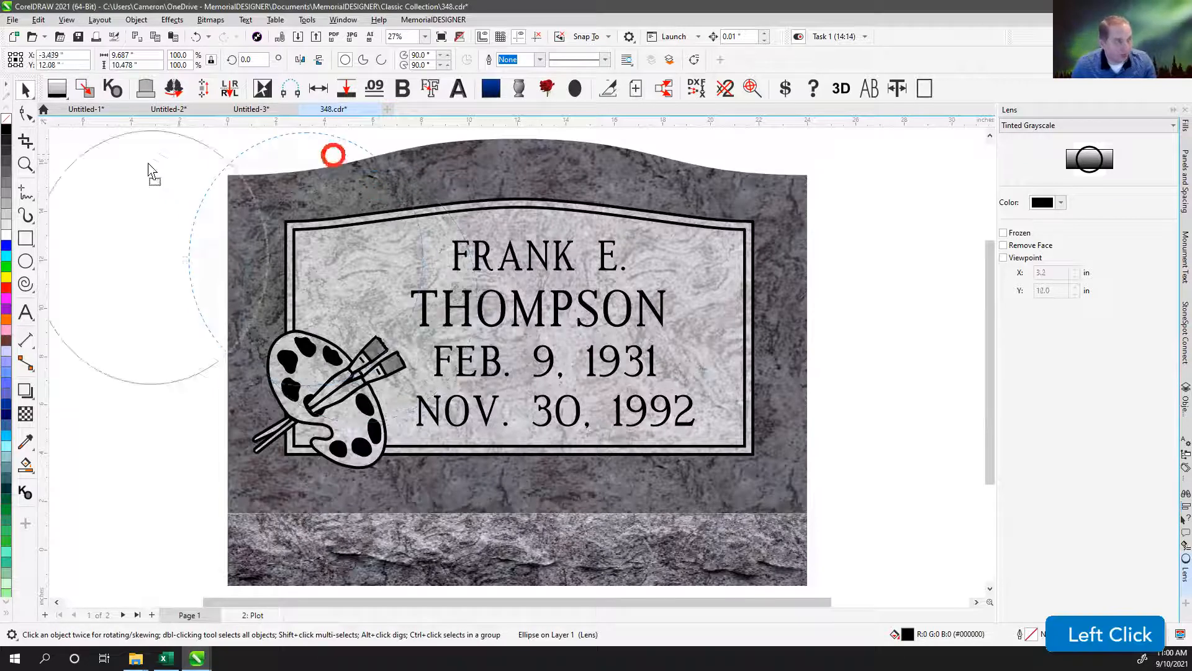
pyautogui.moveTo(202, 260); pyautogui.dragTo(324, 238)
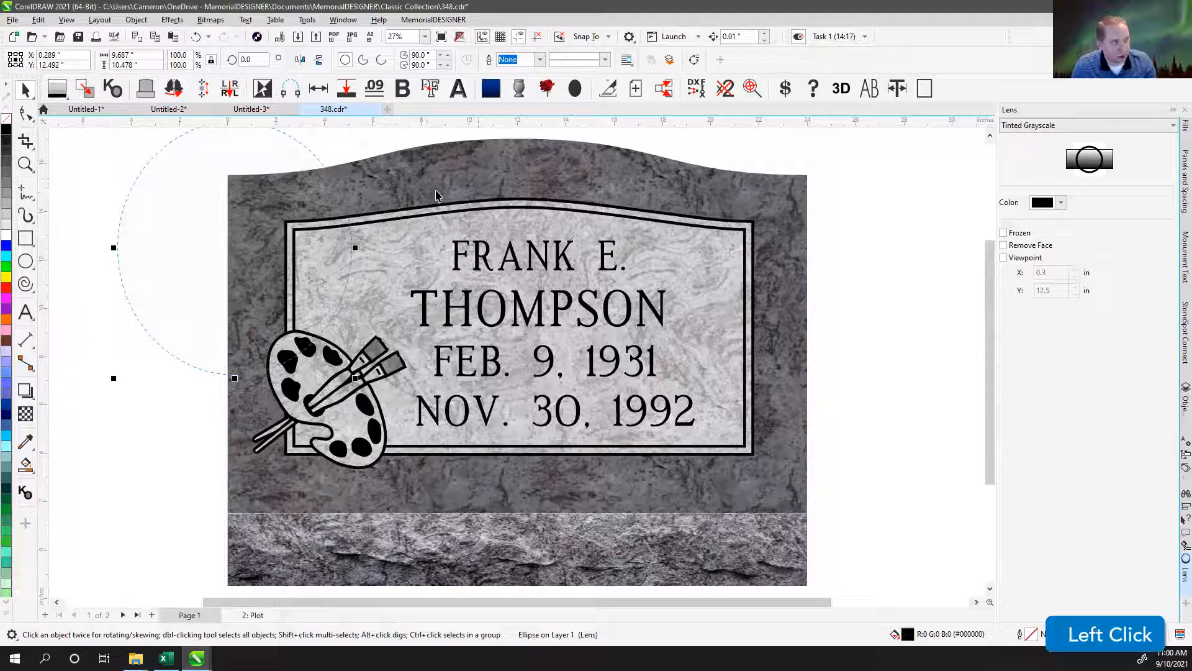
pyautogui.click(333, 152)
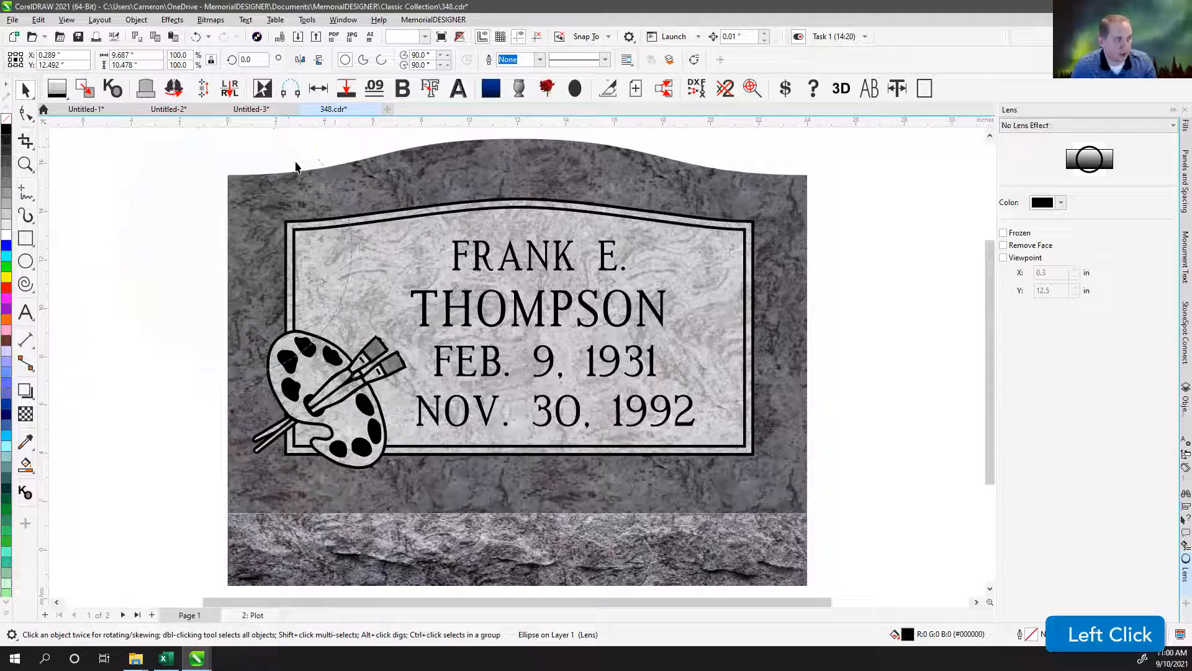
pyautogui.click(293, 162)
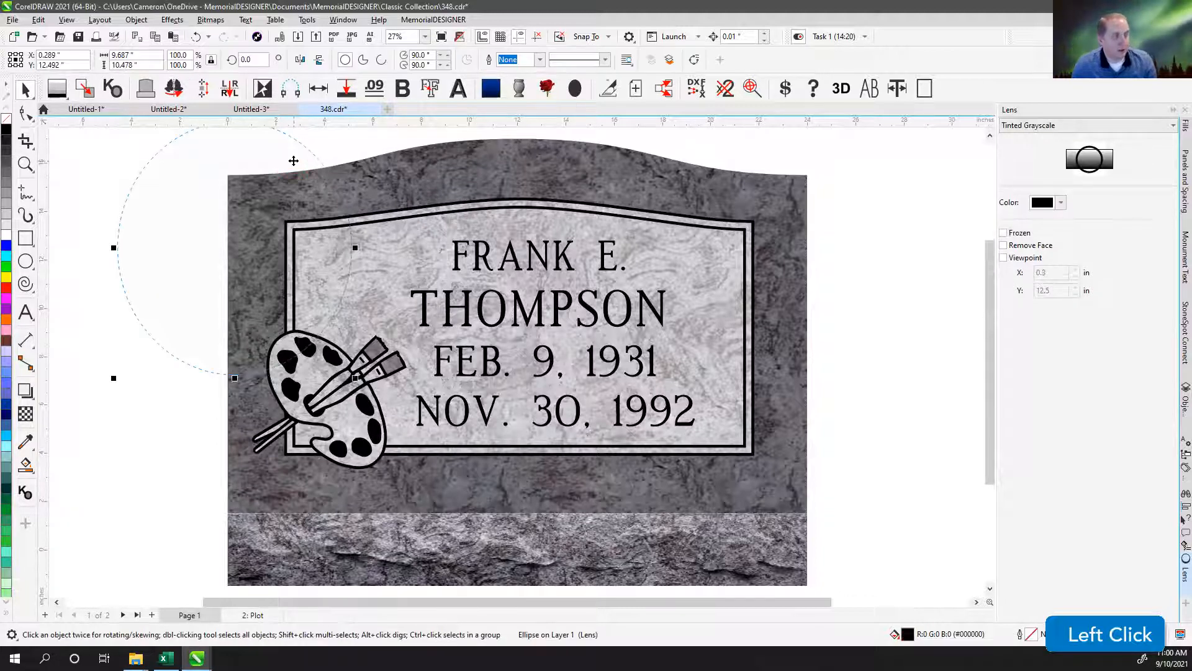
pyautogui.click(368, 159)
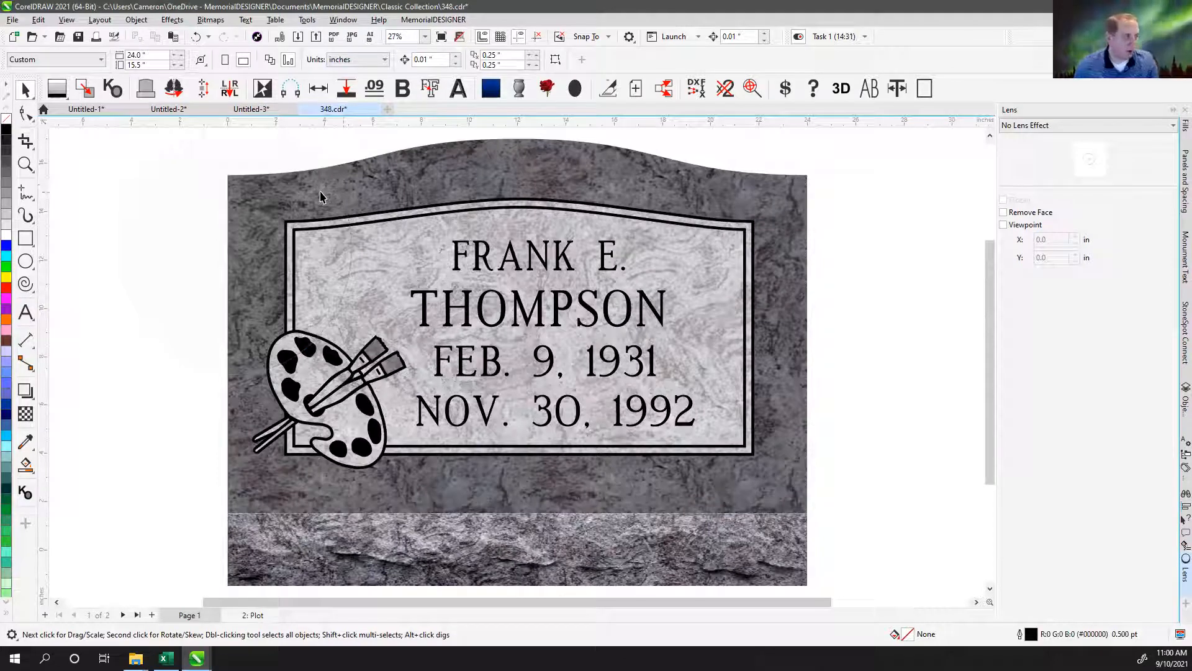
# Start a text object beside the monument's right edge and leave it empty.
pyautogui.click(26, 312)
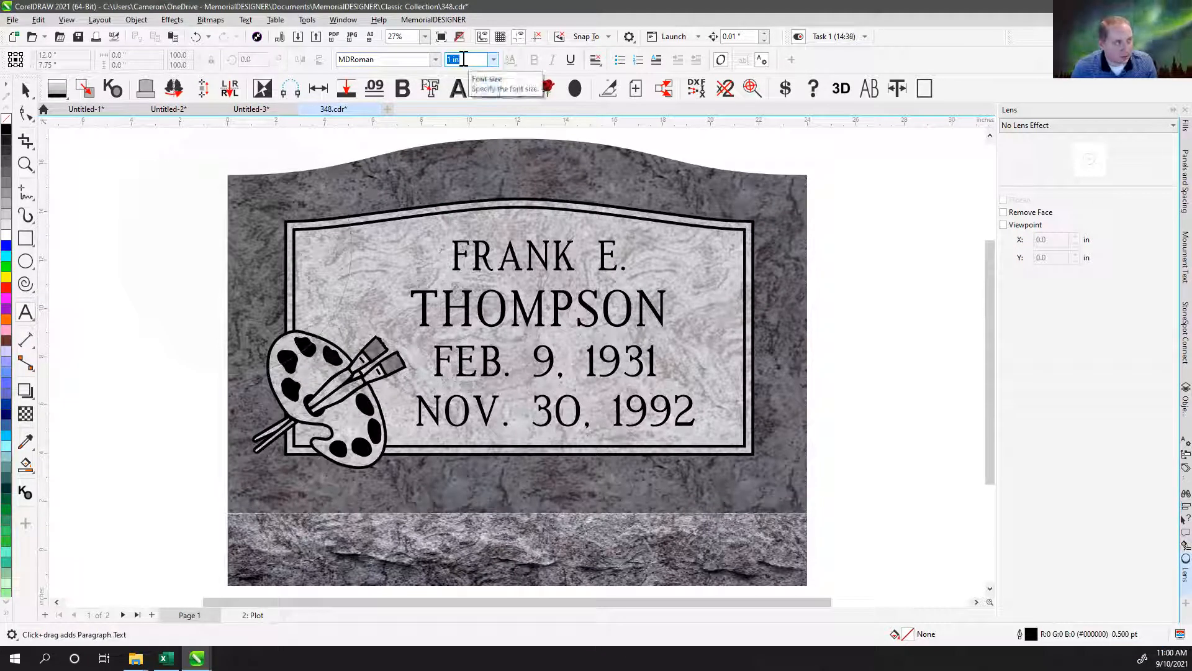
pyautogui.click(867, 336)
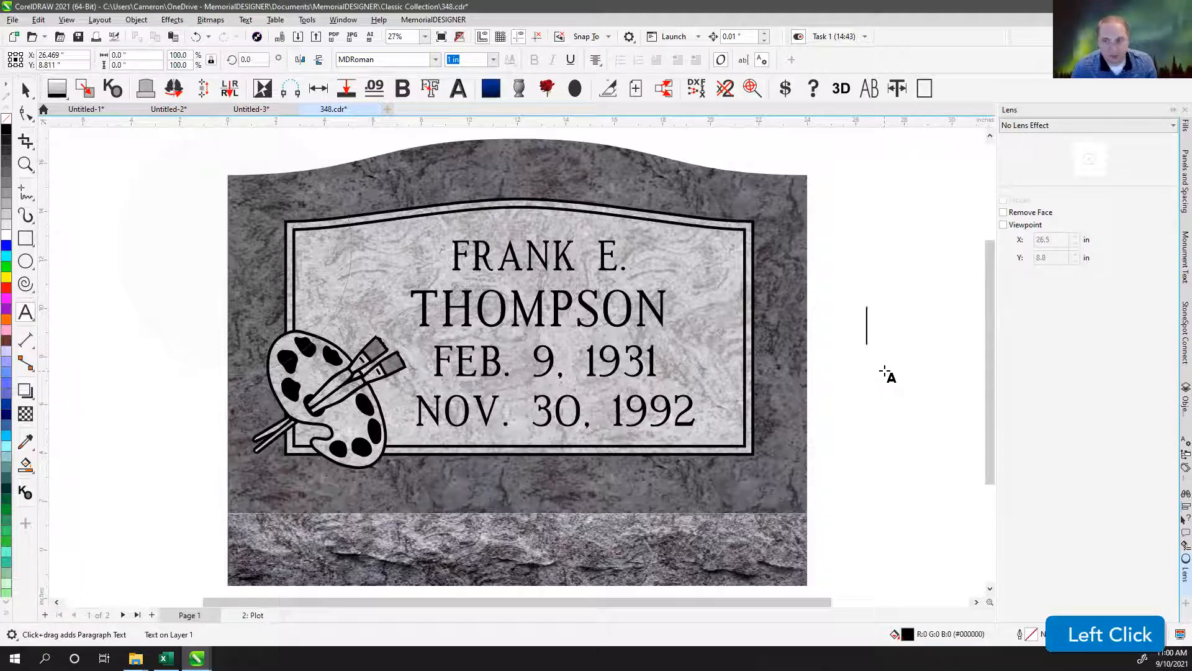
pyautogui.click(26, 91)
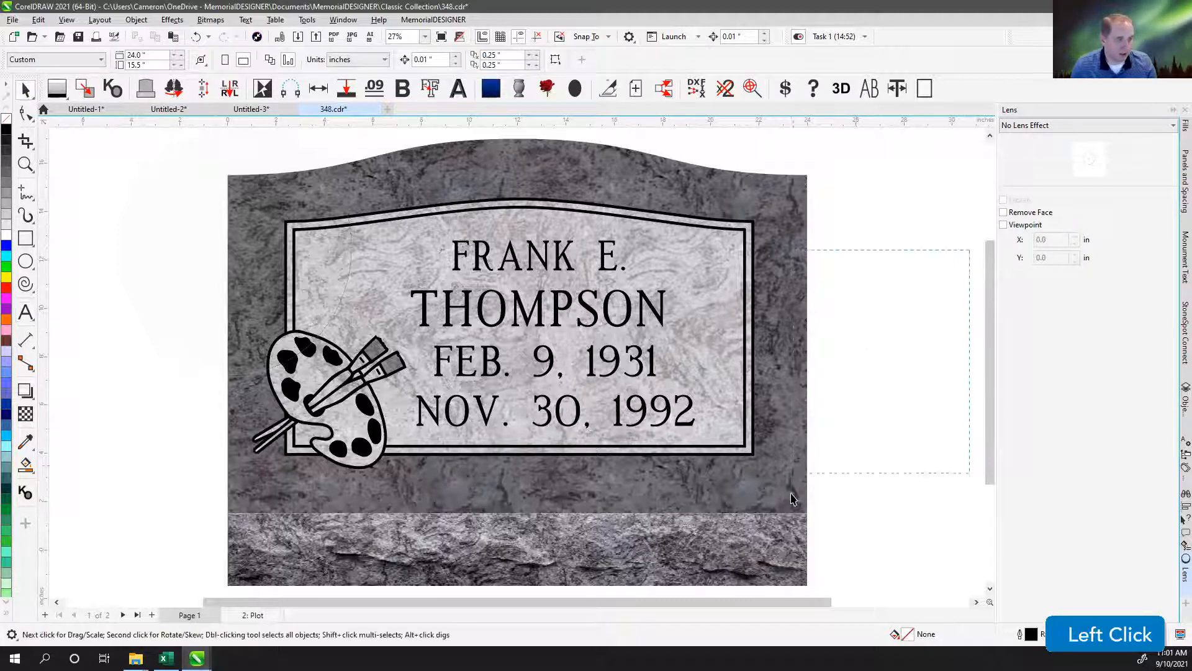
pyautogui.click(893, 267)
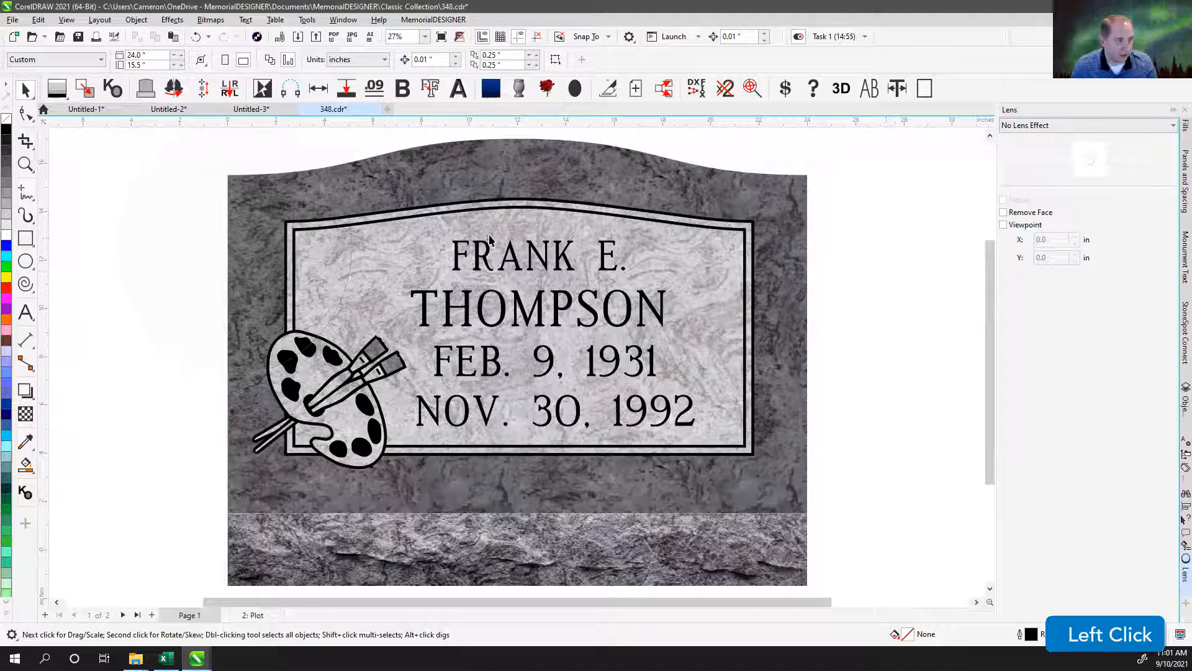
# Select the whole design including the ellipse, examine its cut lines in the DirectCut preview, and minimize the preview.
pyautogui.click(294, 186)
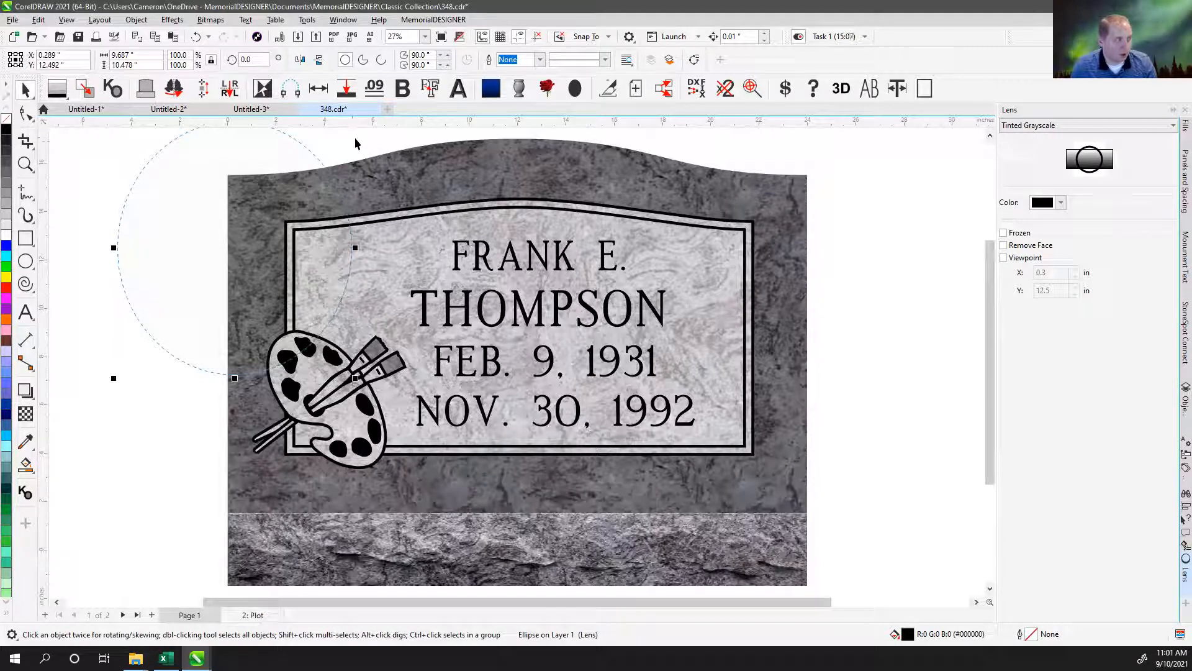
pyautogui.click(340, 144)
pyautogui.scroll(-1, 516, 367)
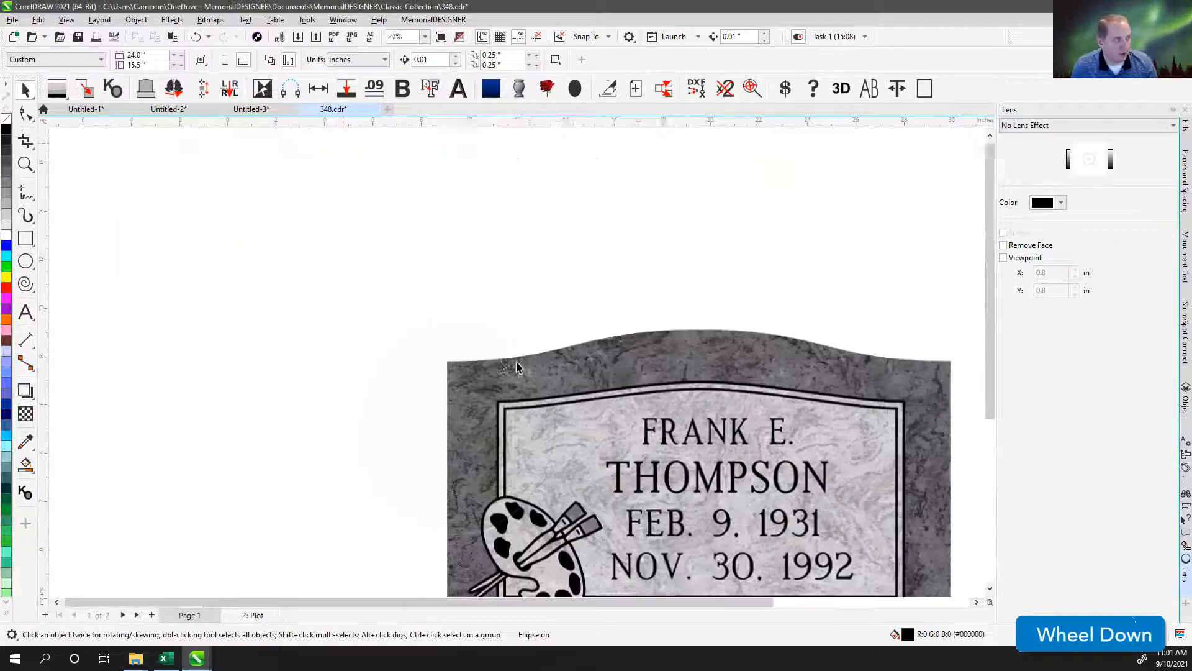
pyautogui.scroll(-1, 516, 367)
pyautogui.moveTo(375, 277); pyautogui.dragTo(833, 572)
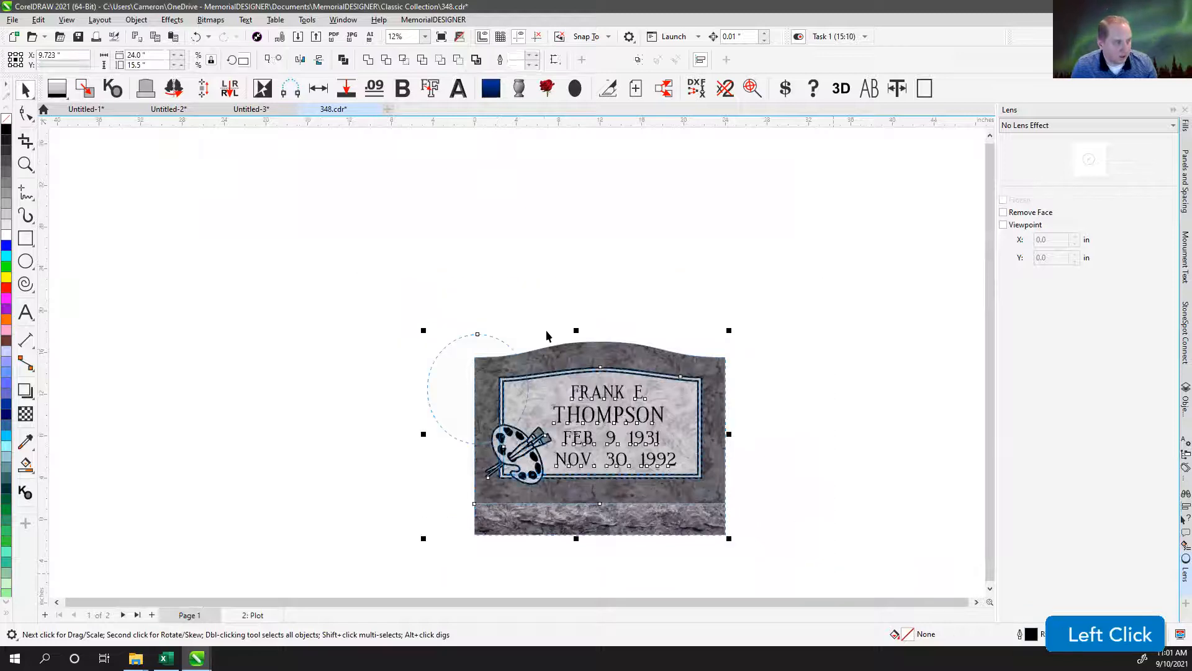
pyautogui.click(111, 37)
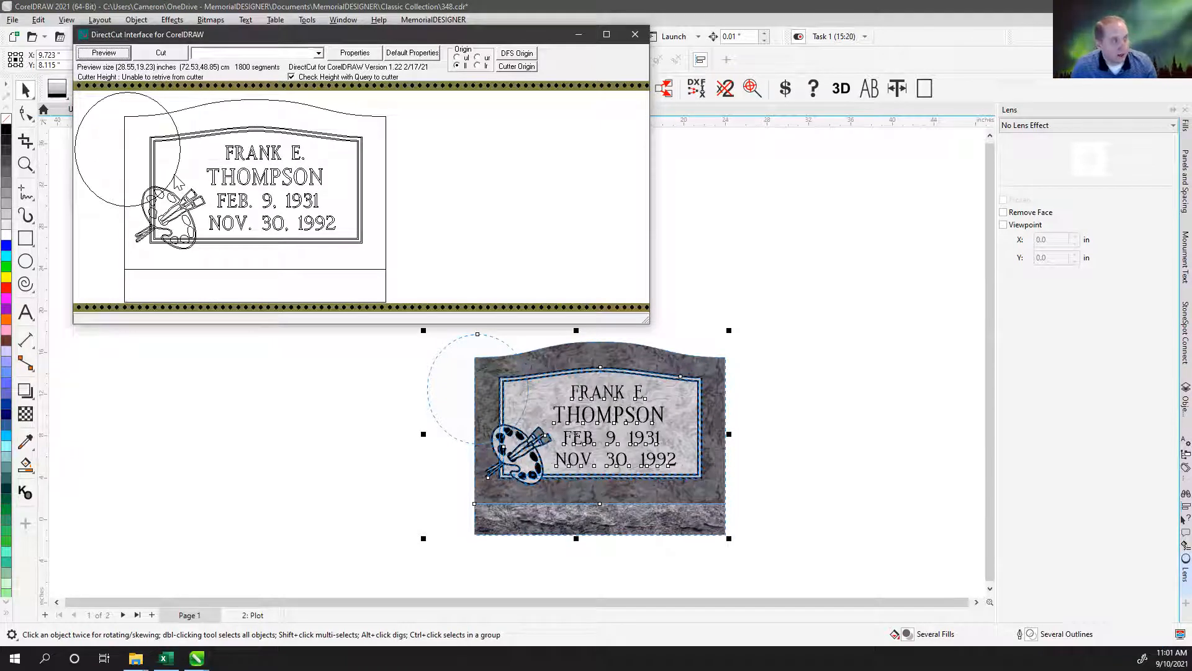
pyautogui.click(157, 100)
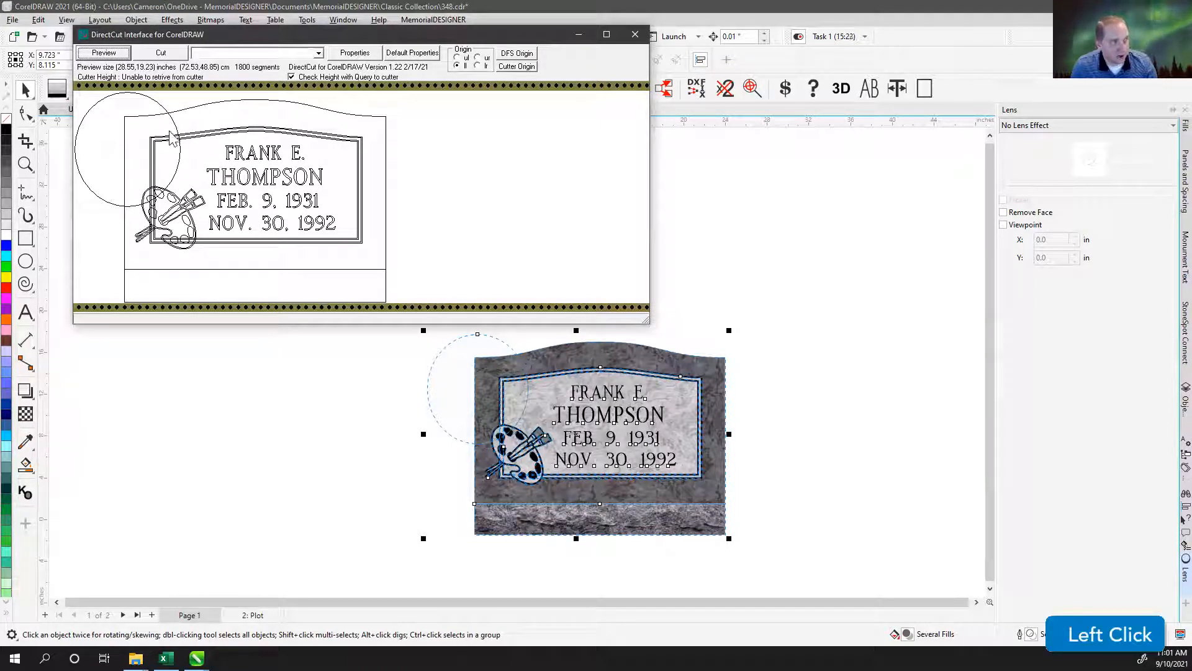
pyautogui.click(157, 102)
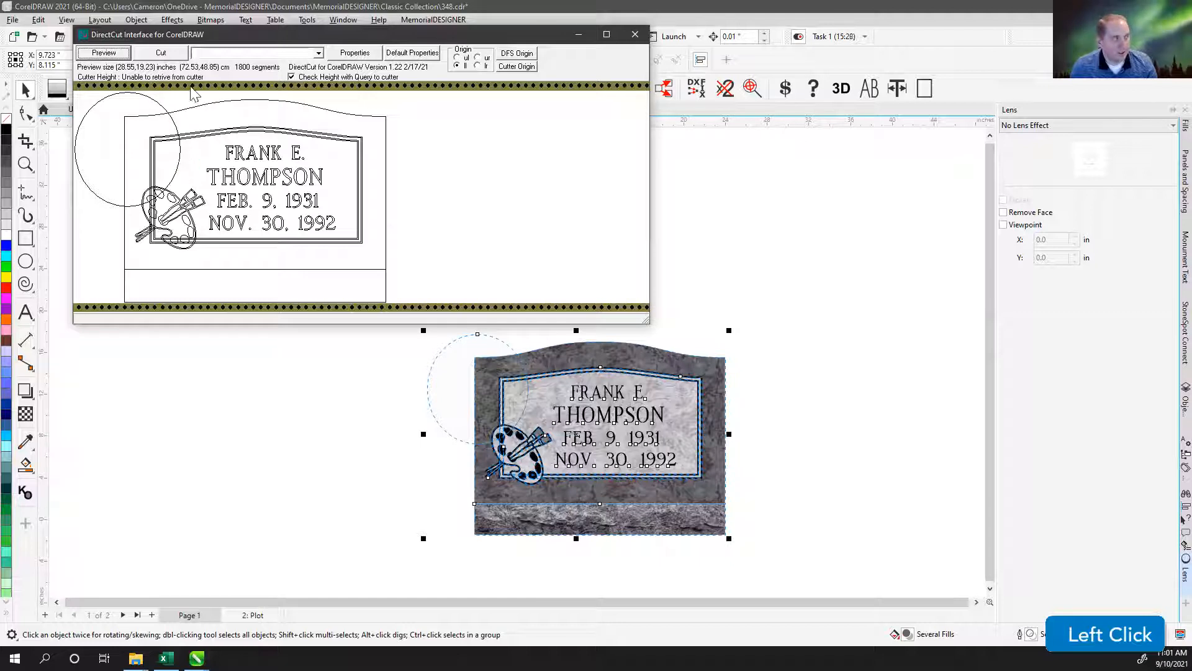
pyautogui.click(576, 34)
# Create a plot page from the tablet, lettering, palette and ellipse without the base, and select the ellipse on it.
pyautogui.moveTo(380, 277); pyautogui.dragTo(812, 519)
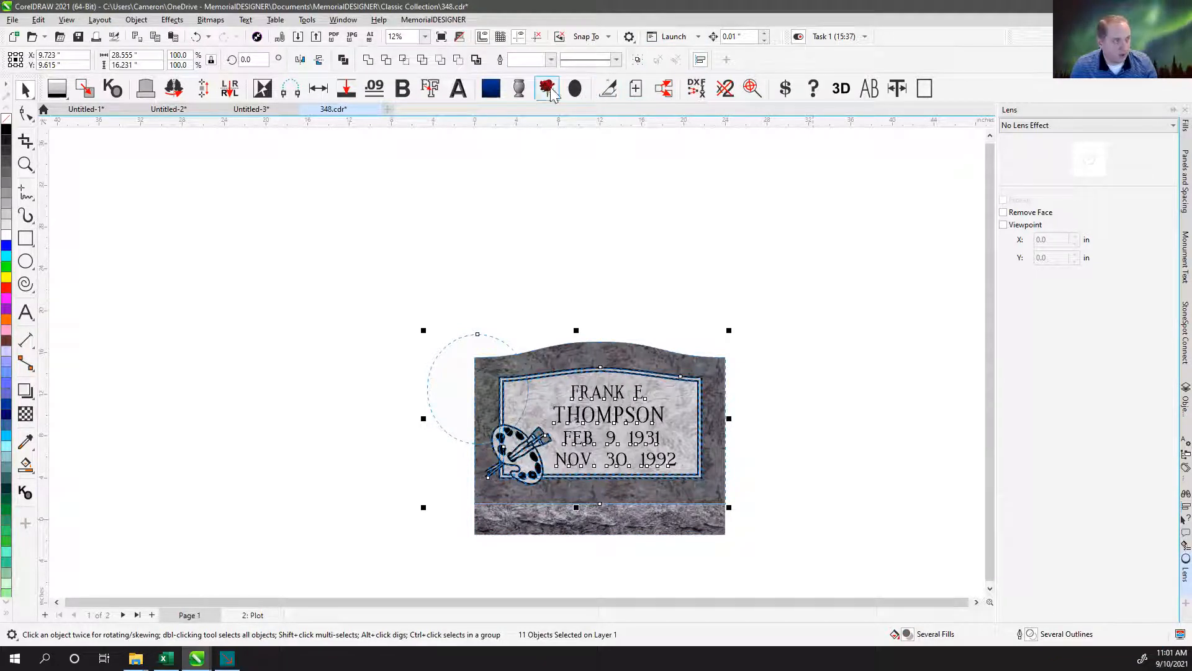
pyautogui.click(609, 88)
pyautogui.click(294, 146)
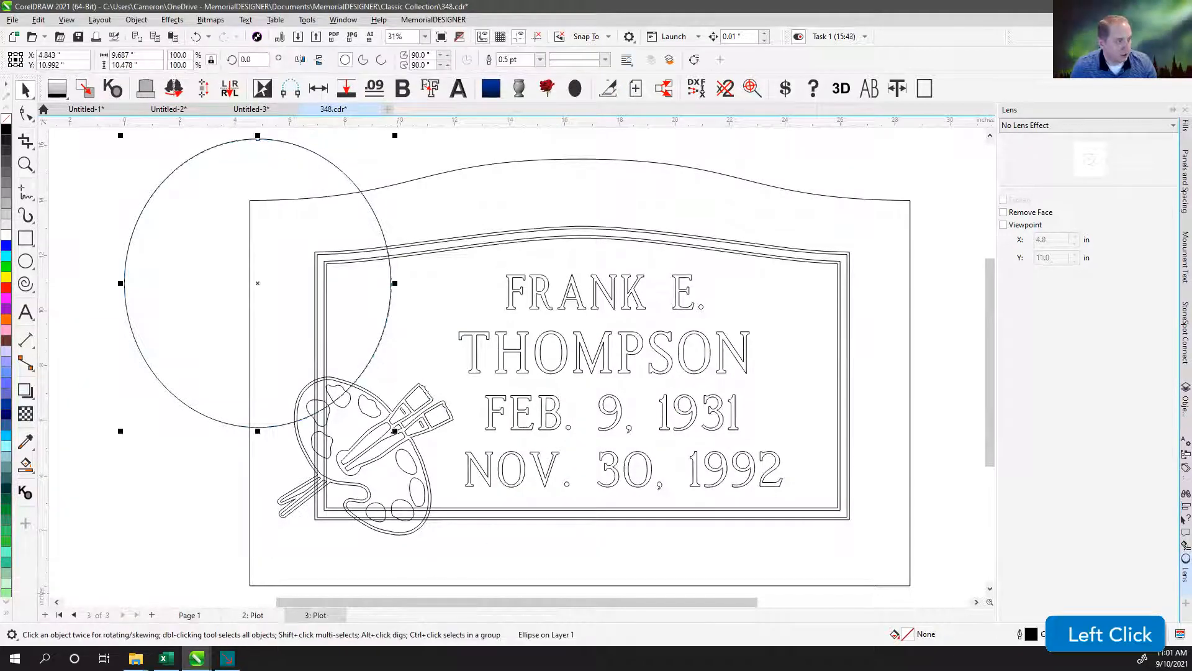
# Try moving the plot page's ellipse across the lettering, undo each move, and reselect the ellipse.
pyautogui.moveTo(303, 147); pyautogui.dragTo(584, 197)
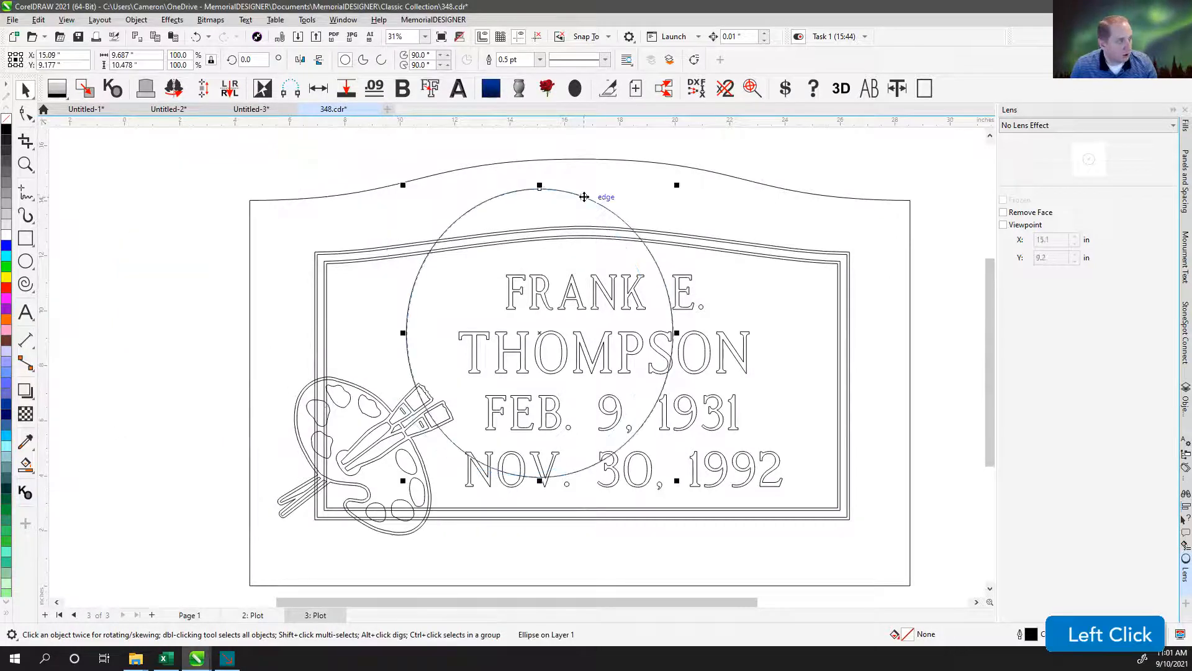
pyautogui.hotkey('ctrl', 'z')
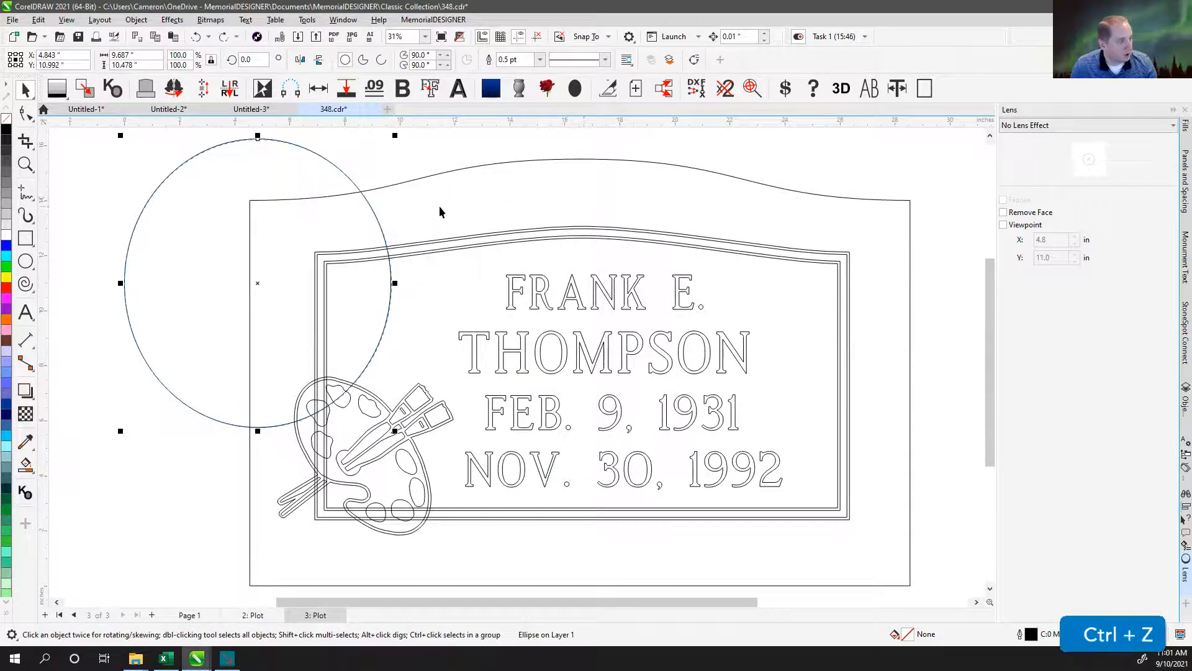
pyautogui.click(317, 147)
pyautogui.click(302, 148)
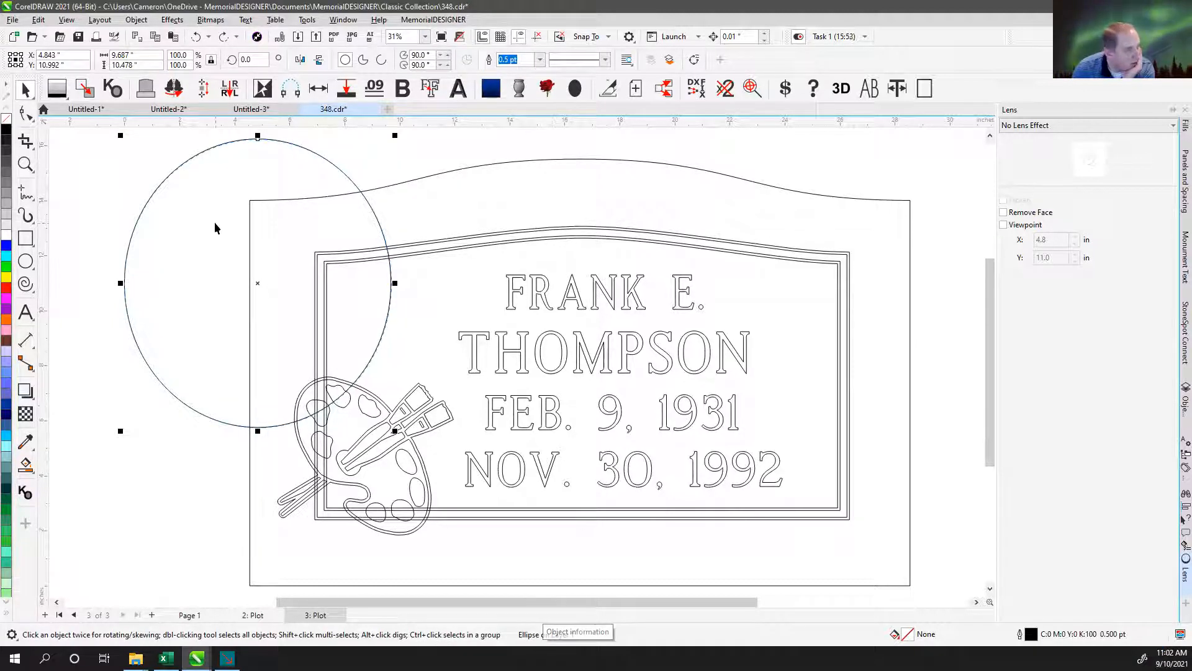
pyautogui.moveTo(258, 282); pyautogui.dragTo(388, 290)
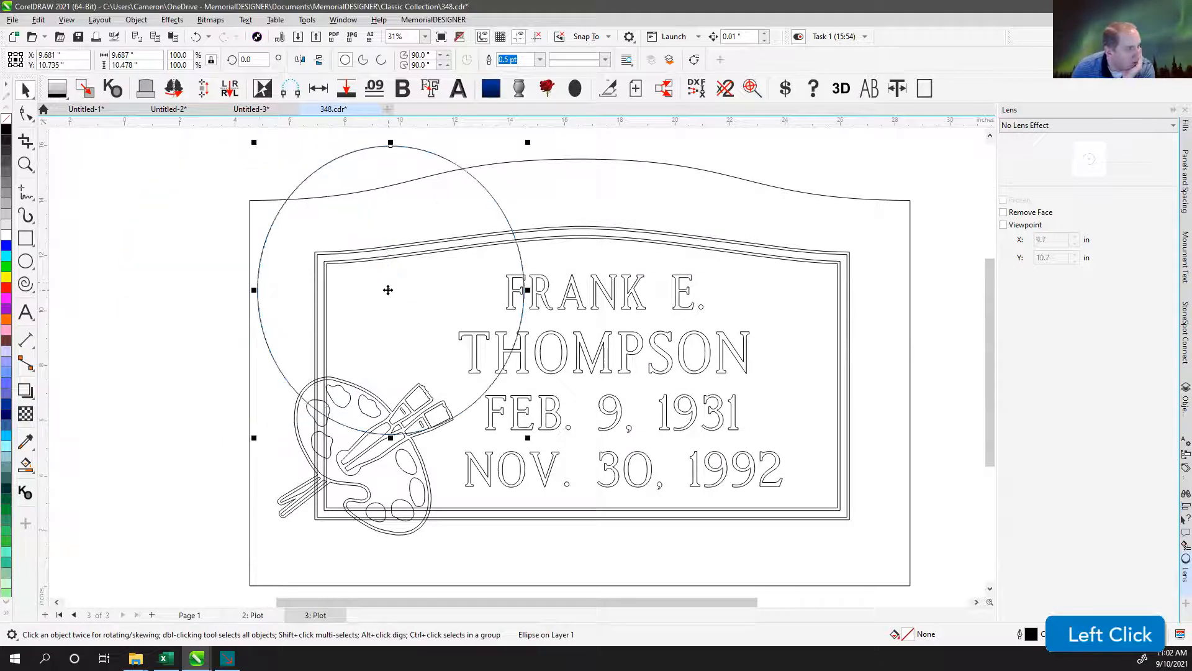
pyautogui.hotkey('ctrl', 'z')
pyautogui.click(334, 154)
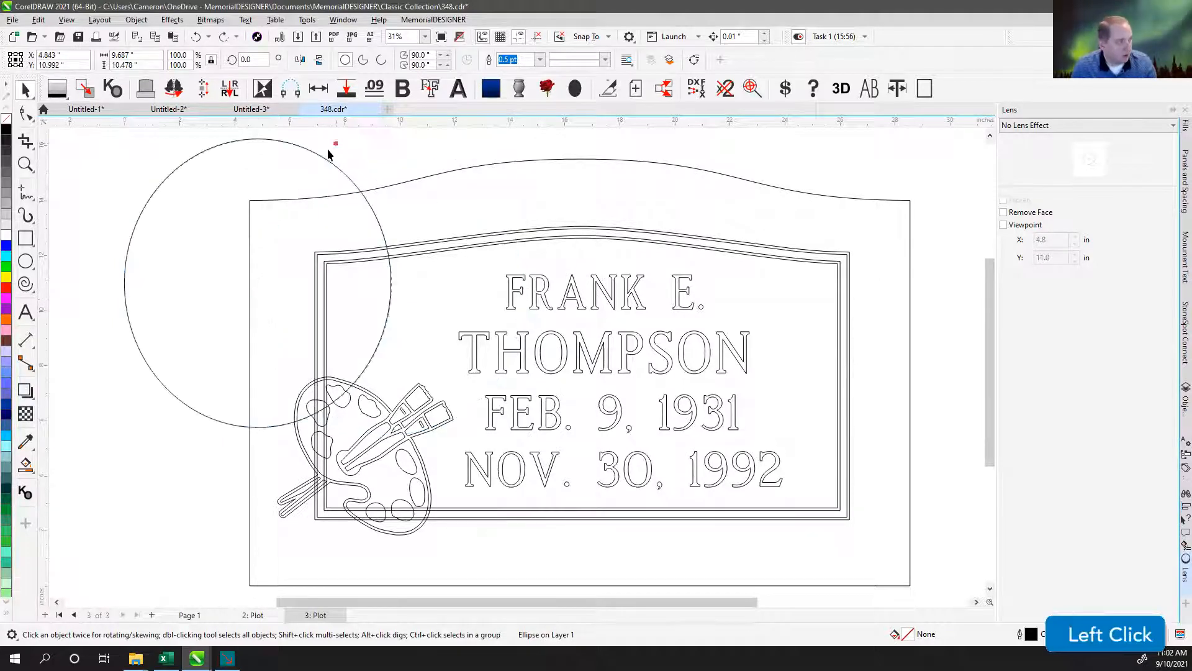
pyautogui.click(313, 157)
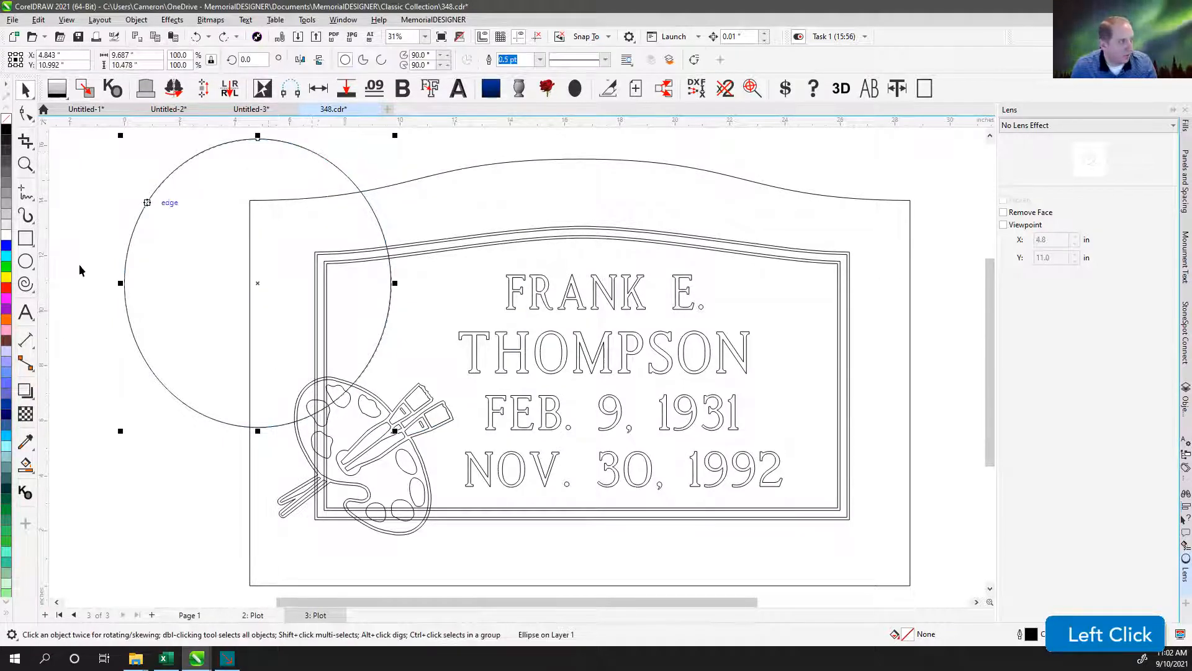
# Make the ellipse on the plot page mostly transparent with the Transparency tool and deselect it.
pyautogui.click(26, 414)
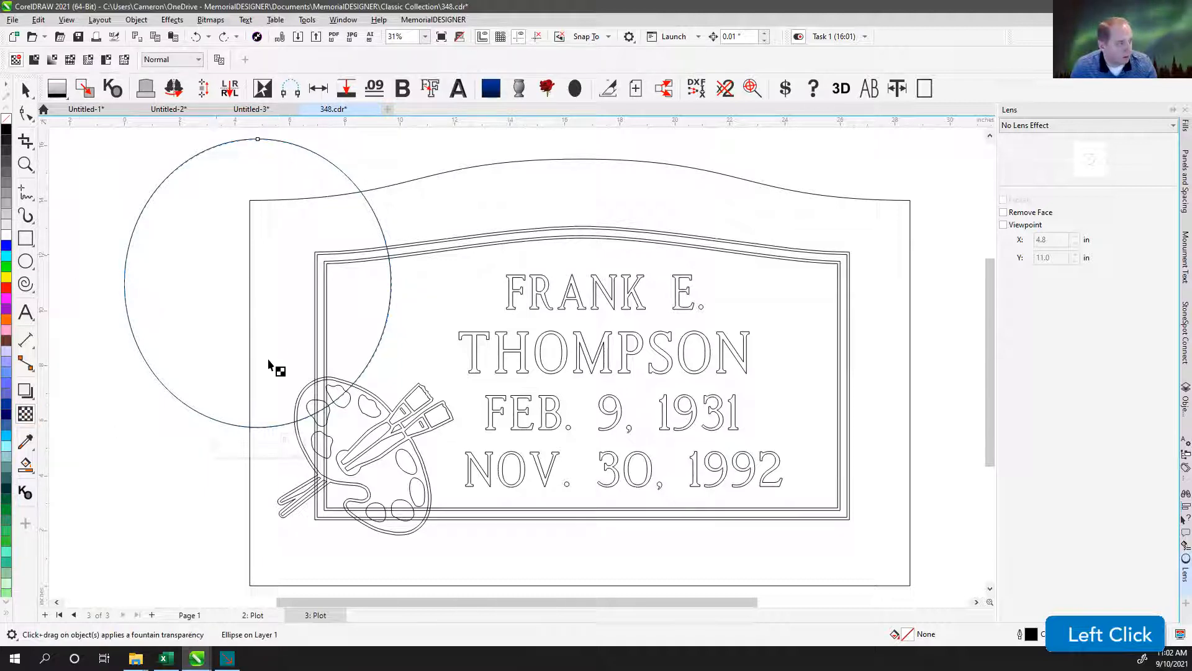
pyautogui.click(262, 445)
pyautogui.click(26, 91)
pyautogui.click(458, 136)
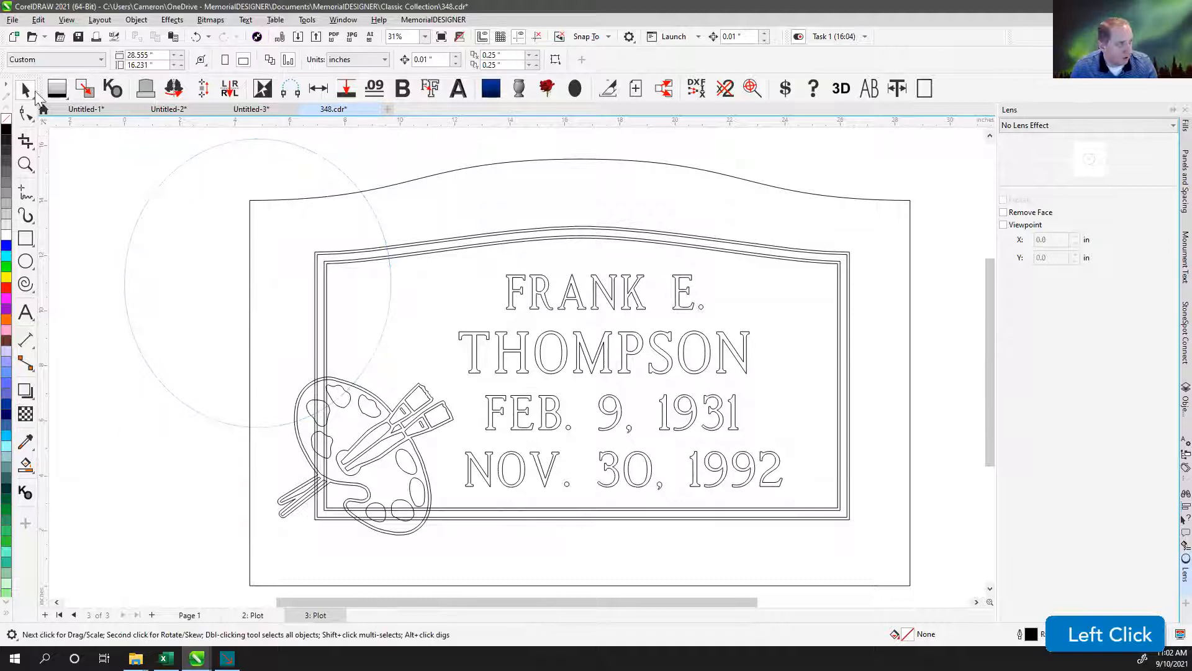
# Export the plot page as the HPGL plotter file 348.plt, viewing the pen and advanced options and keeping the default settings.
pyautogui.click(12, 21)
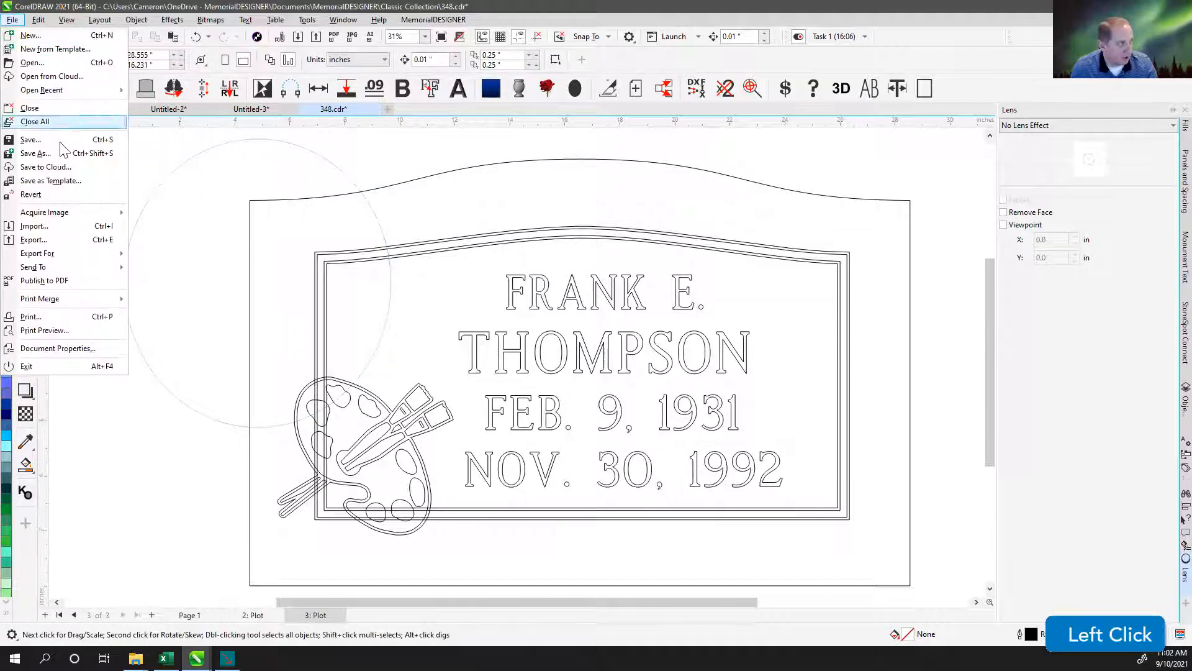
pyautogui.click(58, 241)
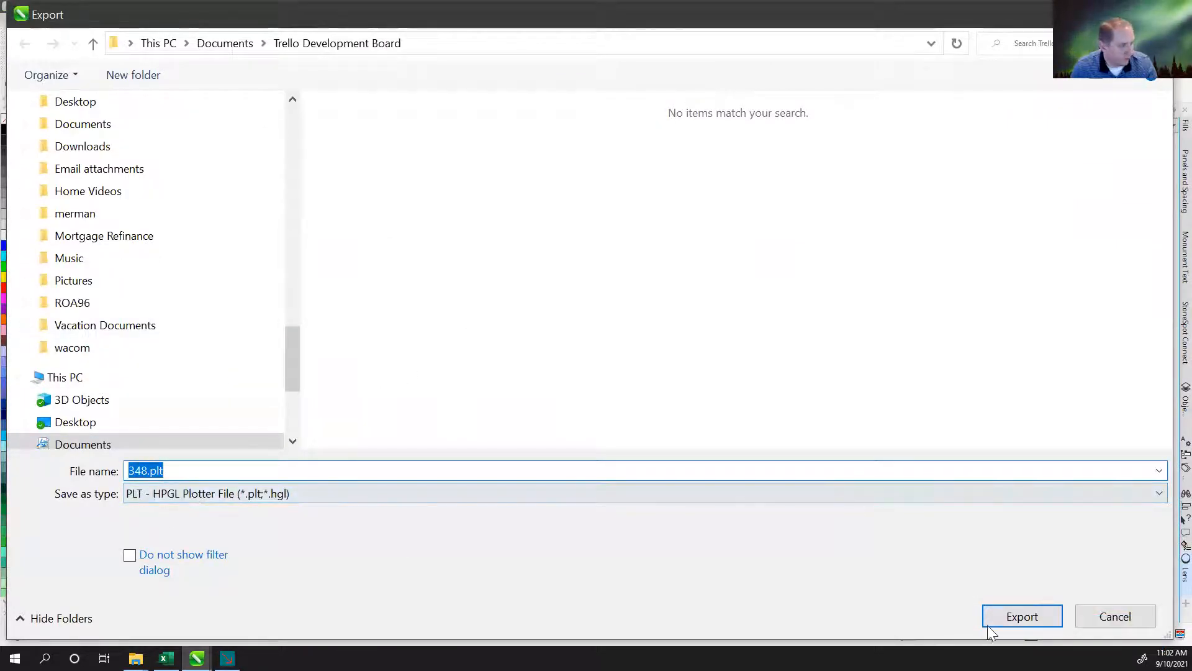
pyautogui.click(1021, 617)
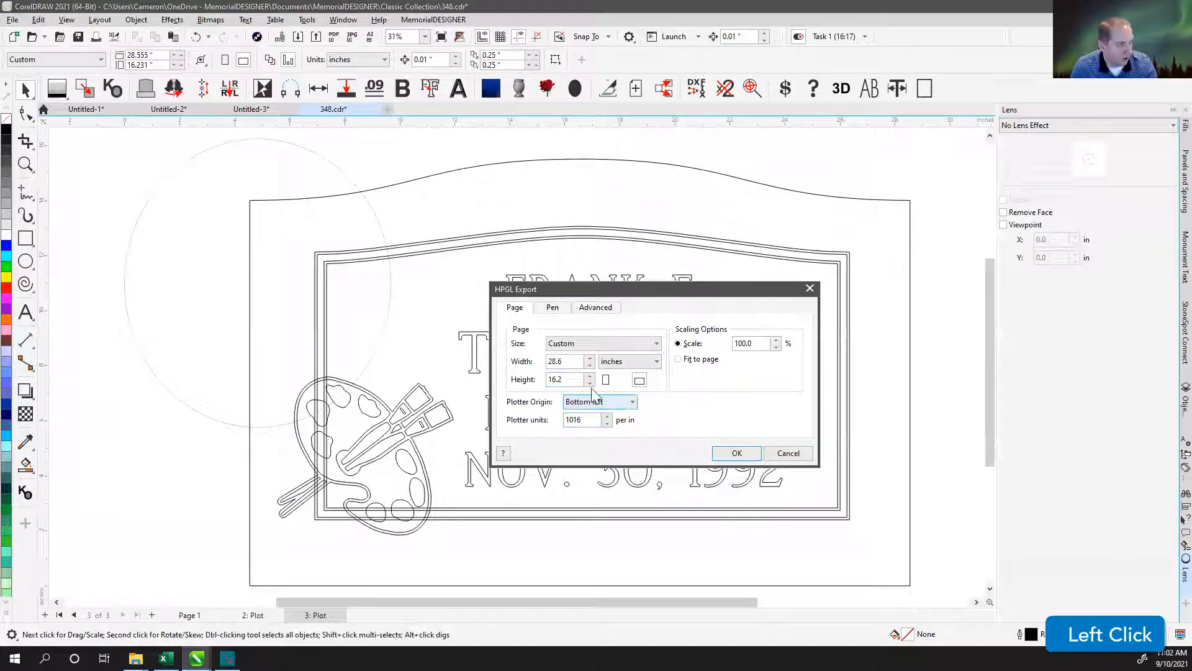
pyautogui.click(554, 310)
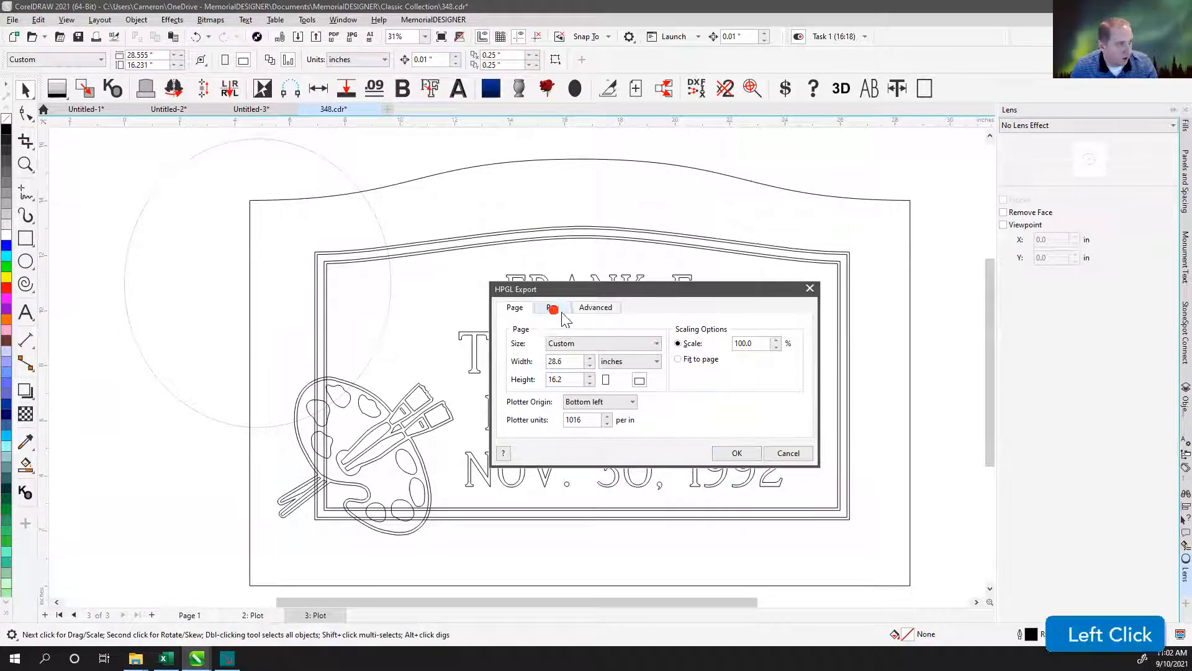
pyautogui.click(595, 312)
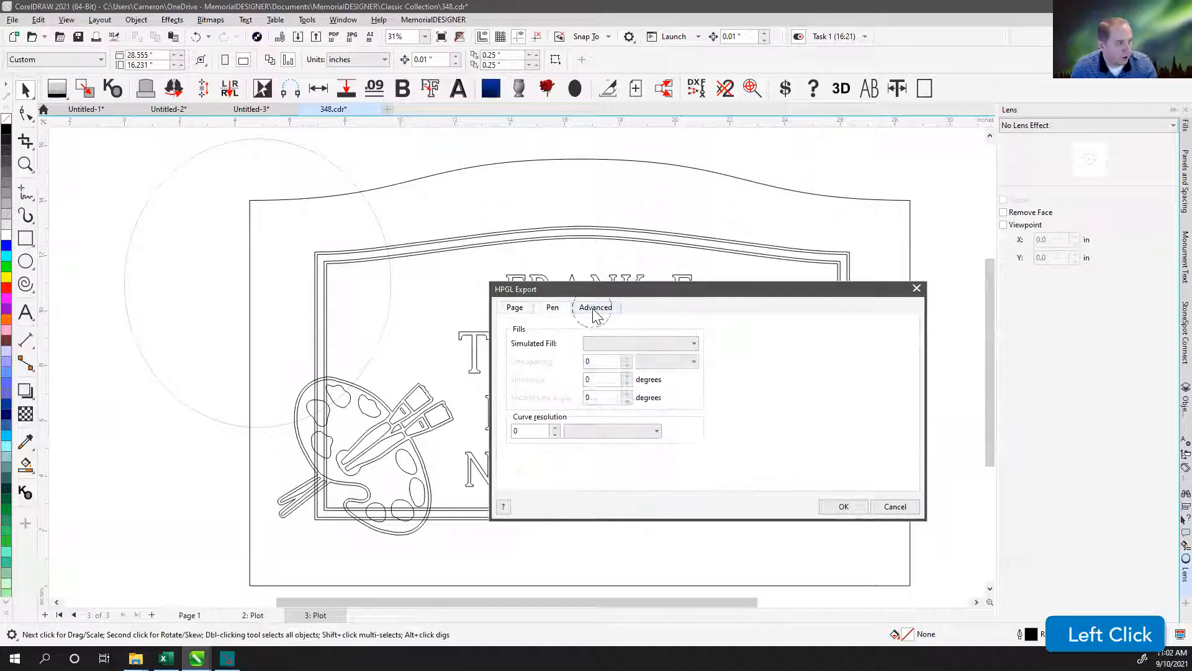
pyautogui.click(845, 507)
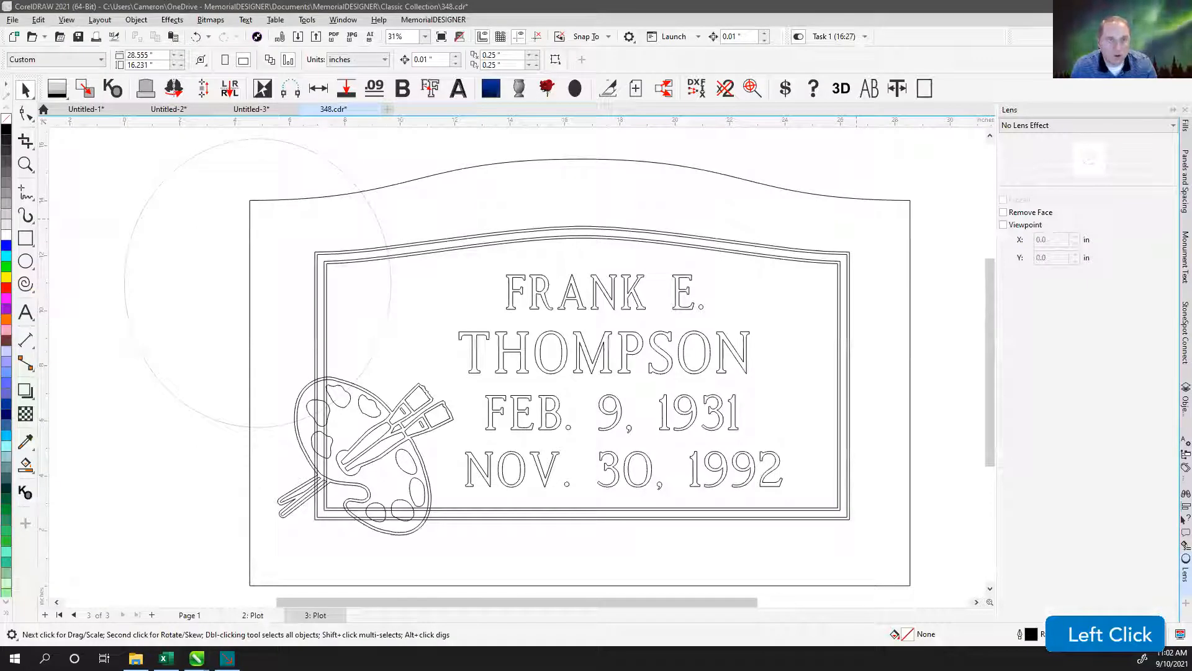
# Open the exported 348.plt file as a new document with the default pen library and 1016 plotter units.
pyautogui.scroll(1, 856, 218)
pyautogui.click(856, 219)
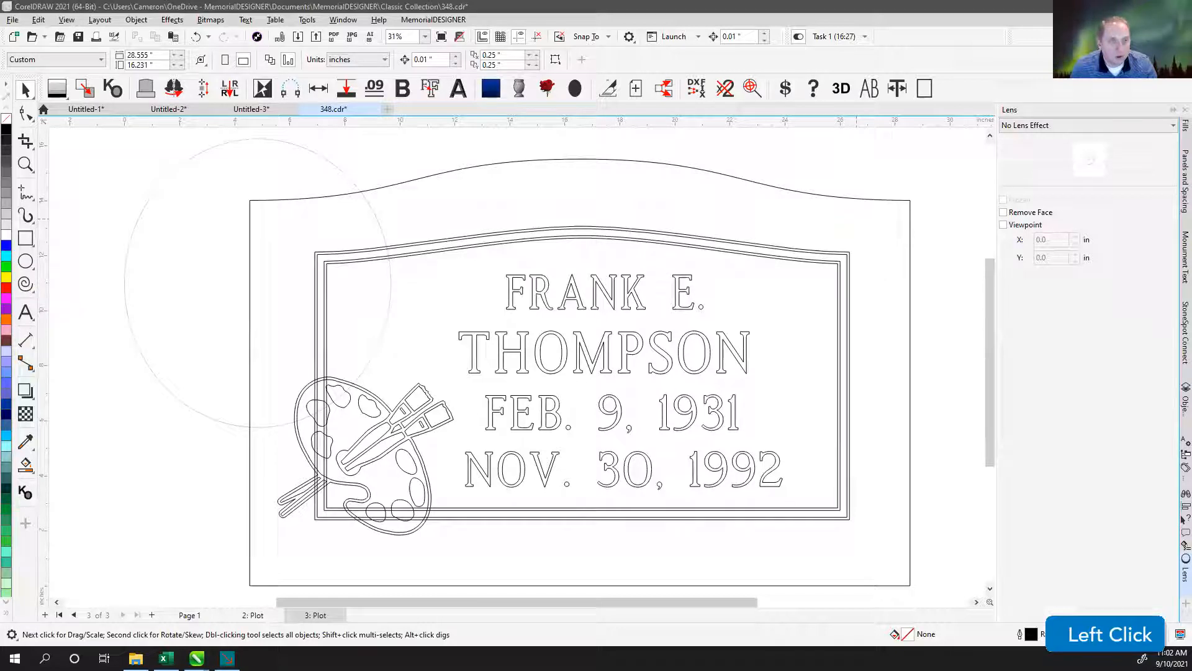
pyautogui.moveTo(976, 13); pyautogui.dragTo(429, 108)
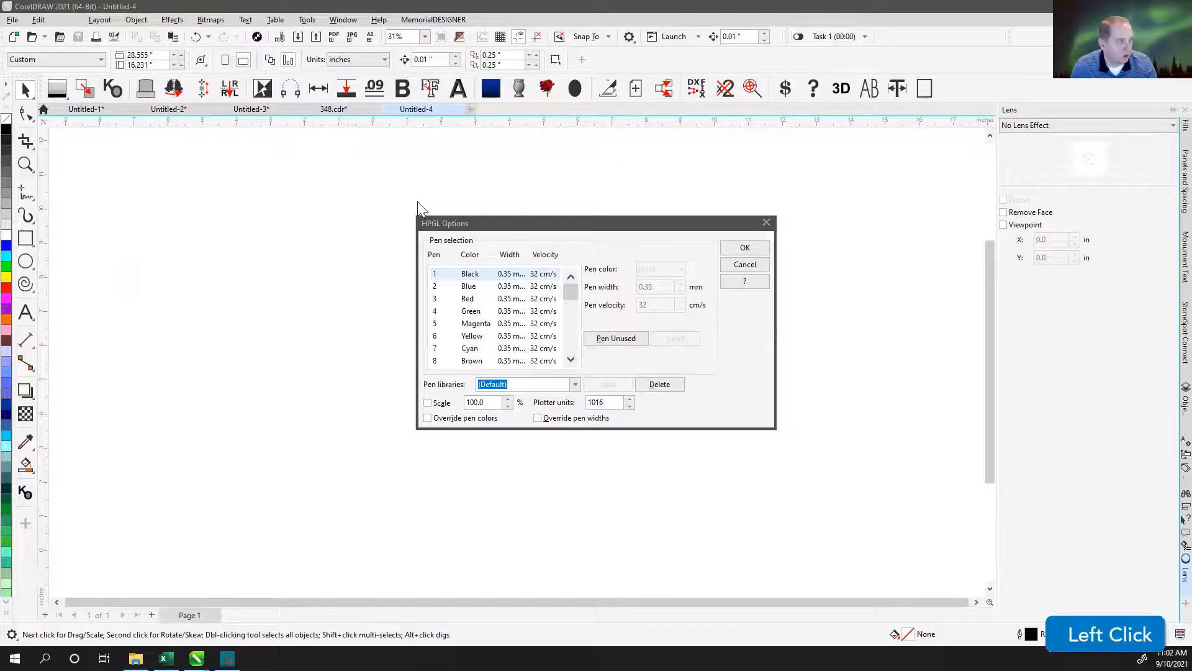
pyautogui.click(742, 249)
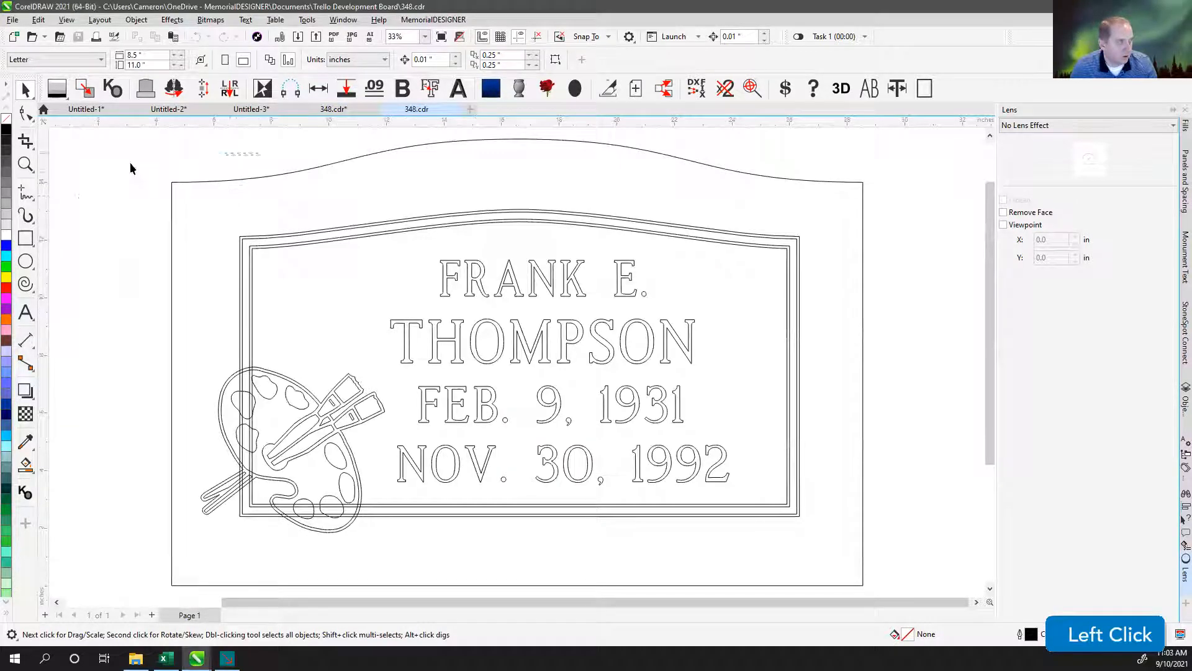
# Examine the imported plot file's tablet outline and the surrounding area for any trace of the transparent ellipse.
pyautogui.scroll(-2, 345, 300)
pyautogui.moveTo(318, 232); pyautogui.dragTo(528, 406)
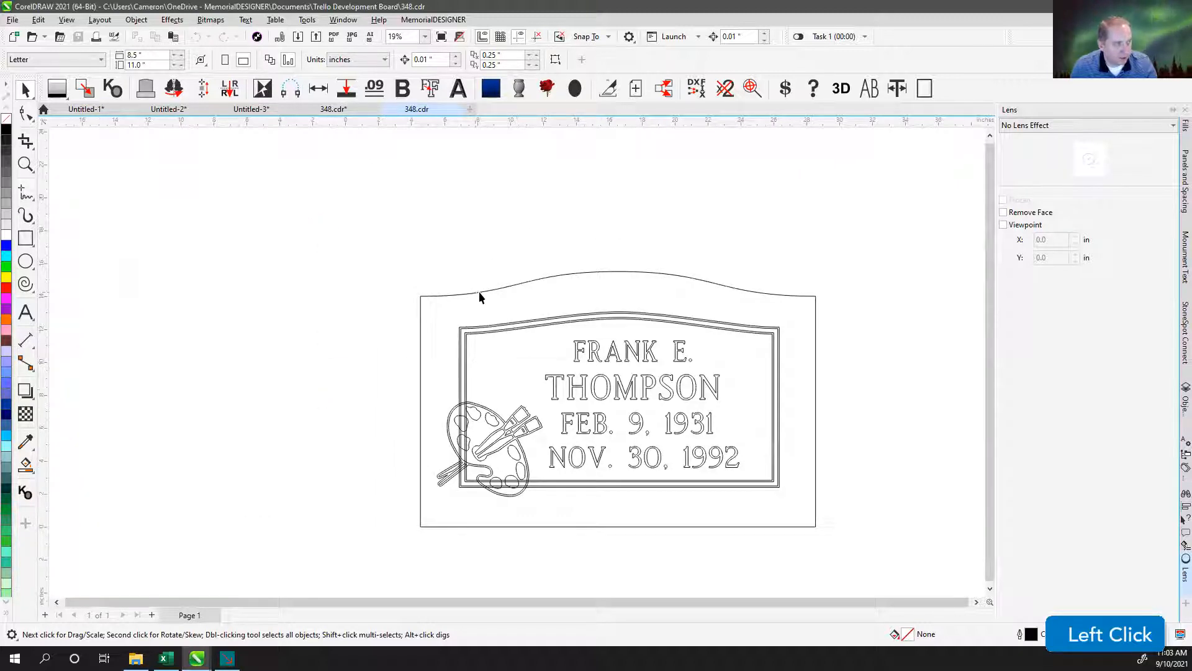
pyautogui.click(466, 287)
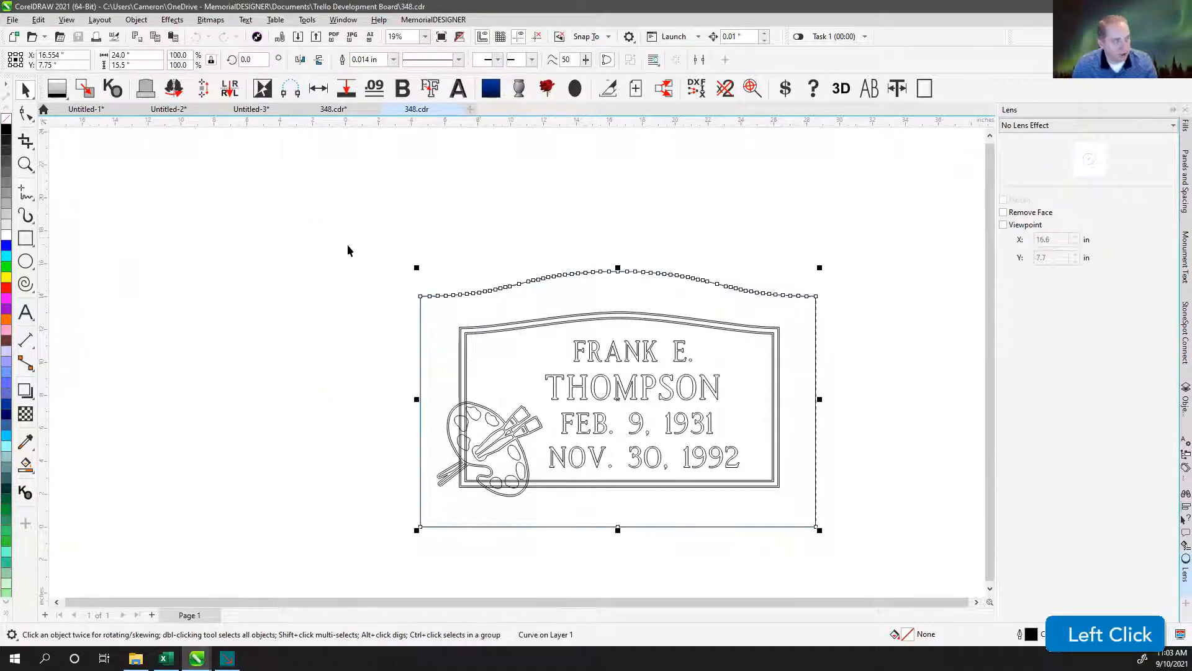
pyautogui.click(449, 299)
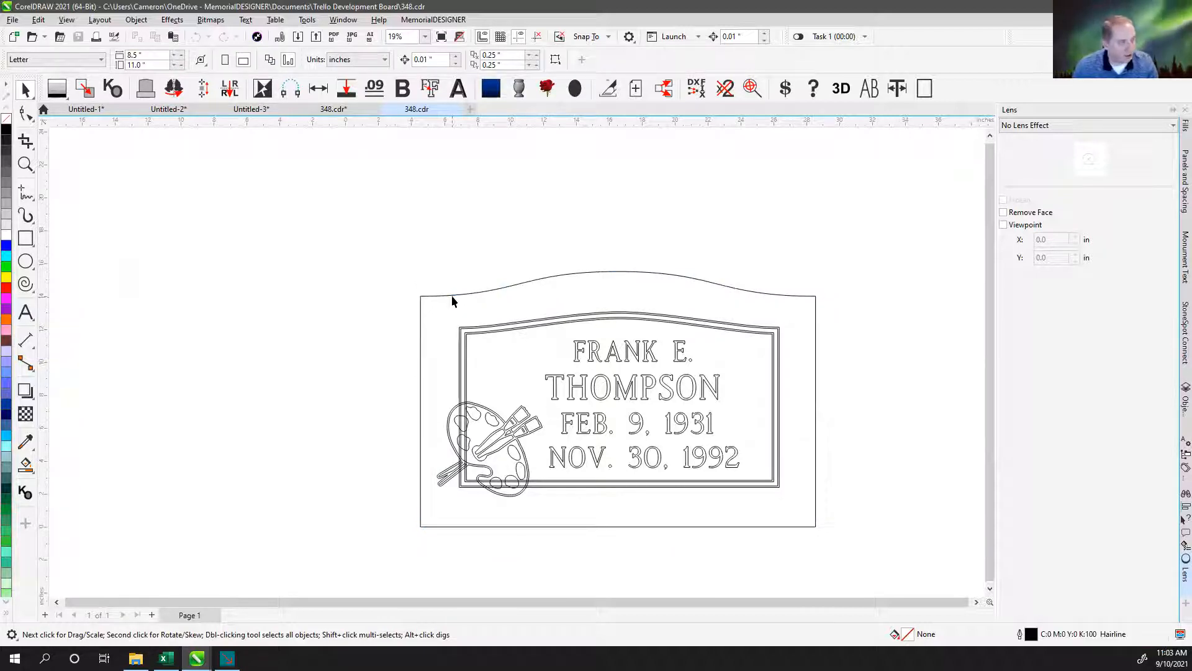
pyautogui.click(452, 297)
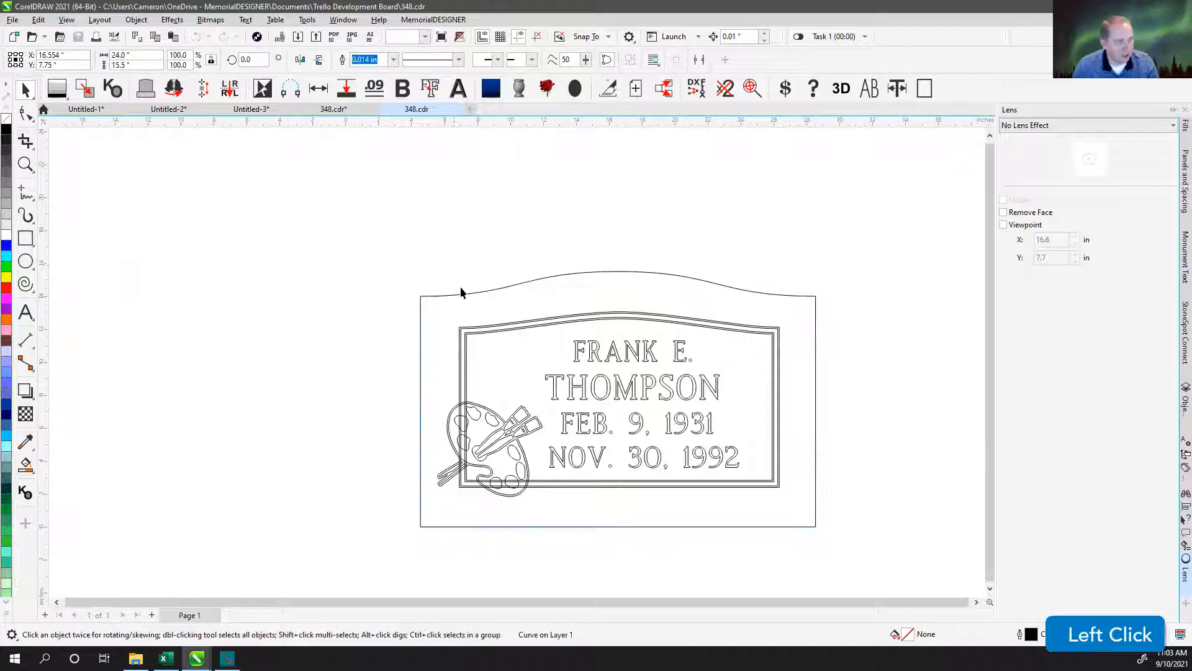
pyautogui.click(461, 291)
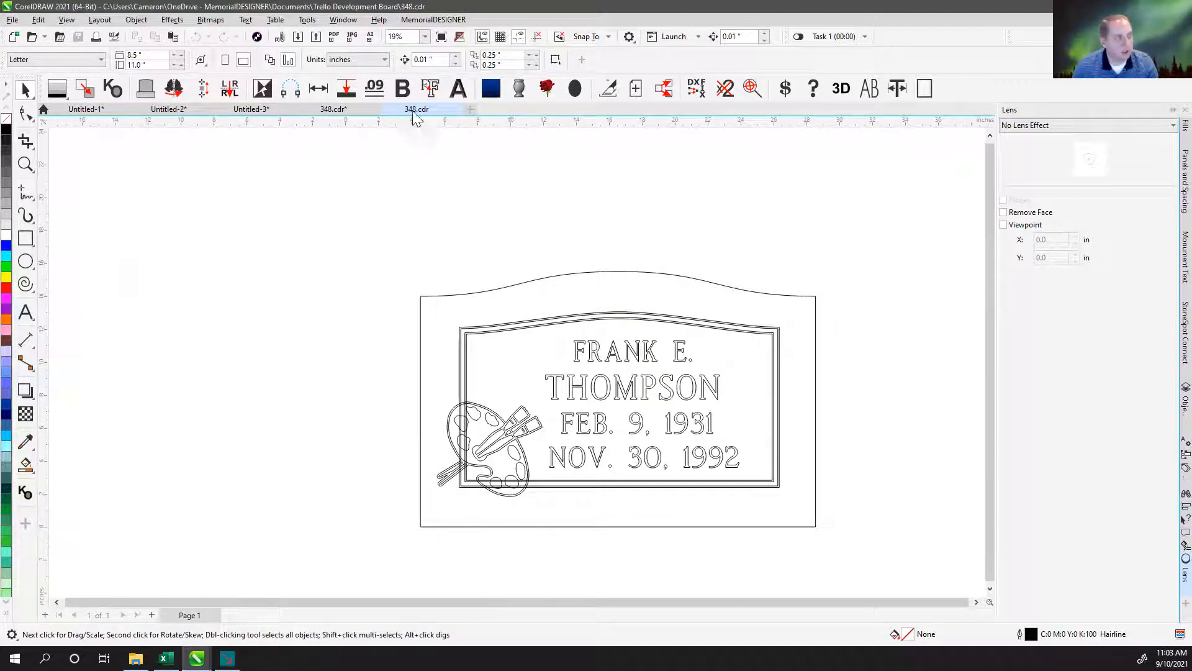
pyautogui.click(461, 196)
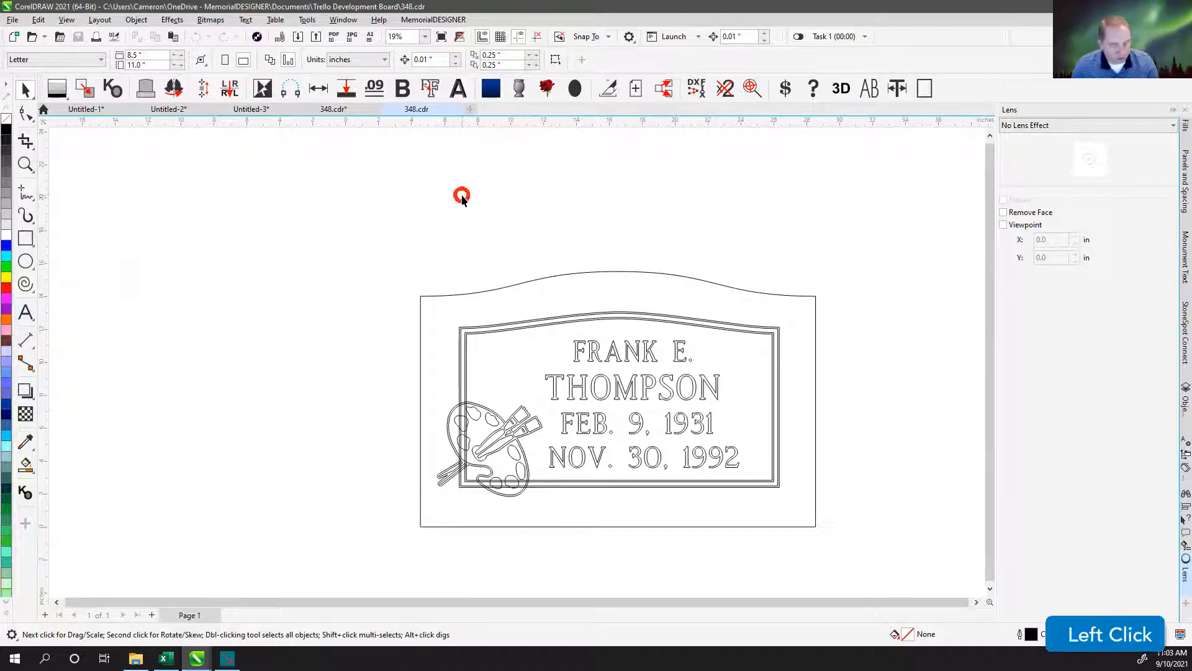
pyautogui.press('F4')
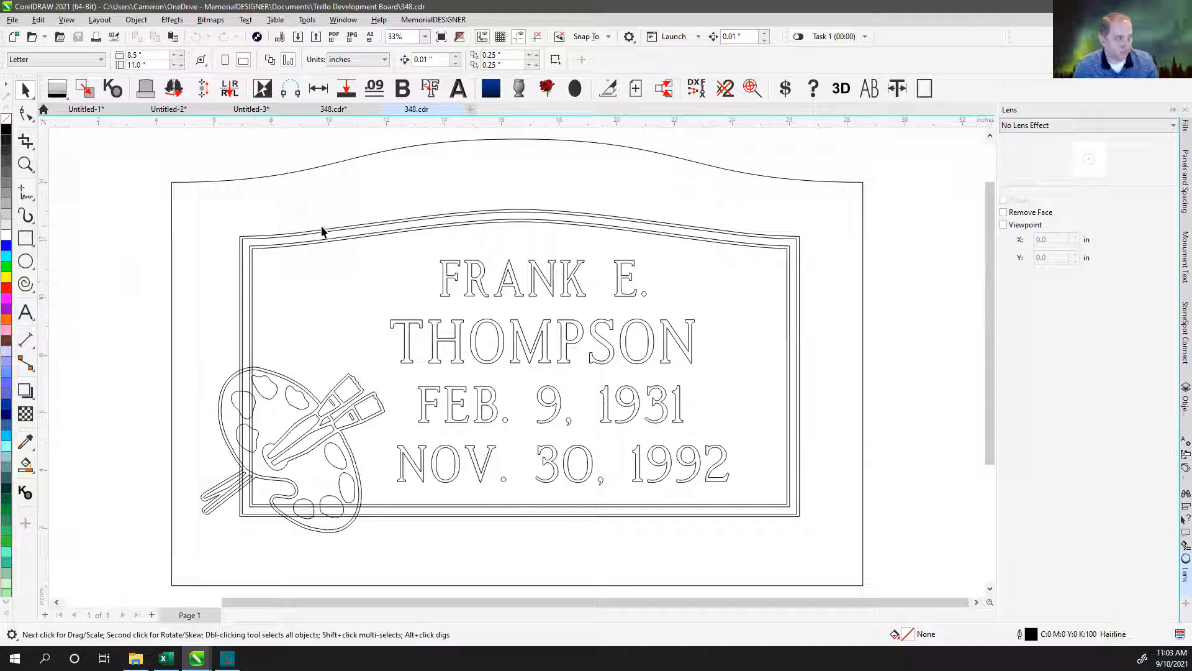
# Close the imported plot document, then select the transparent ellipse on the original plot page and deselect it.
pyautogui.click(457, 110)
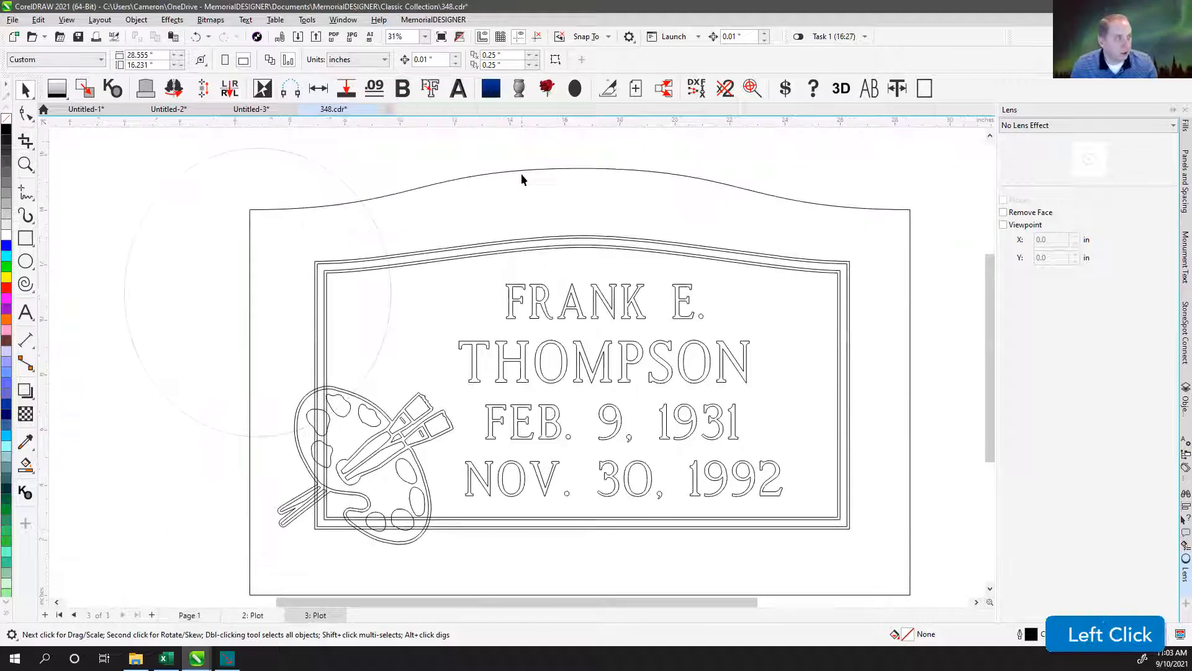
pyautogui.click(241, 150)
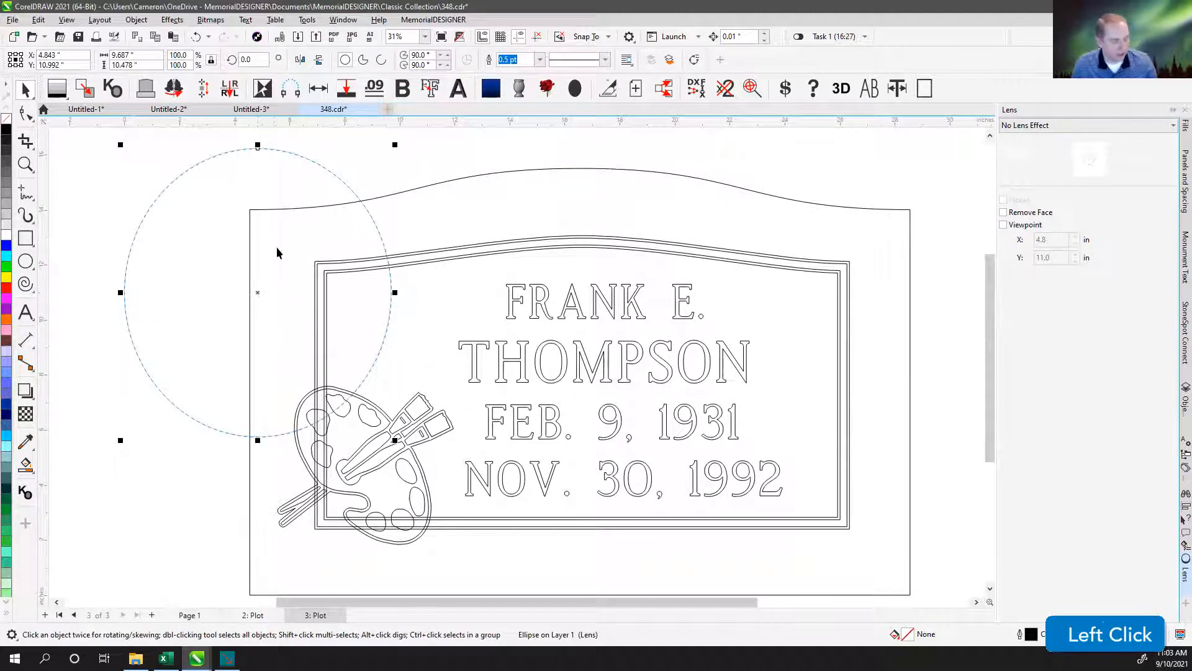
pyautogui.click(337, 143)
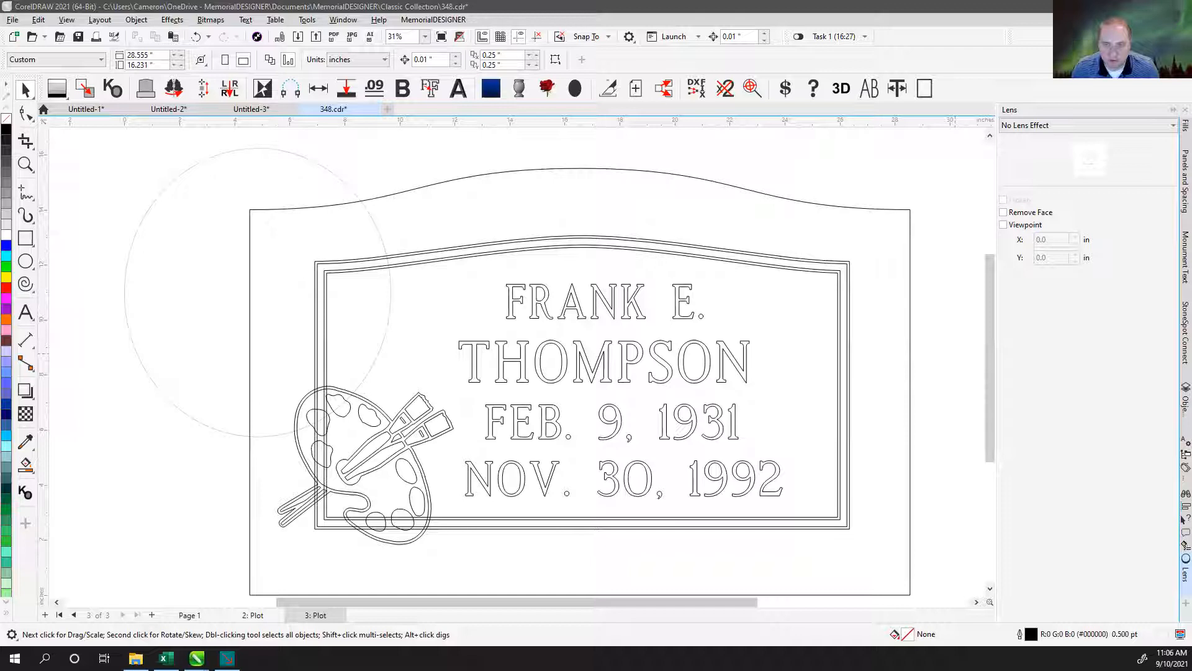
pyautogui.click(811, 277)
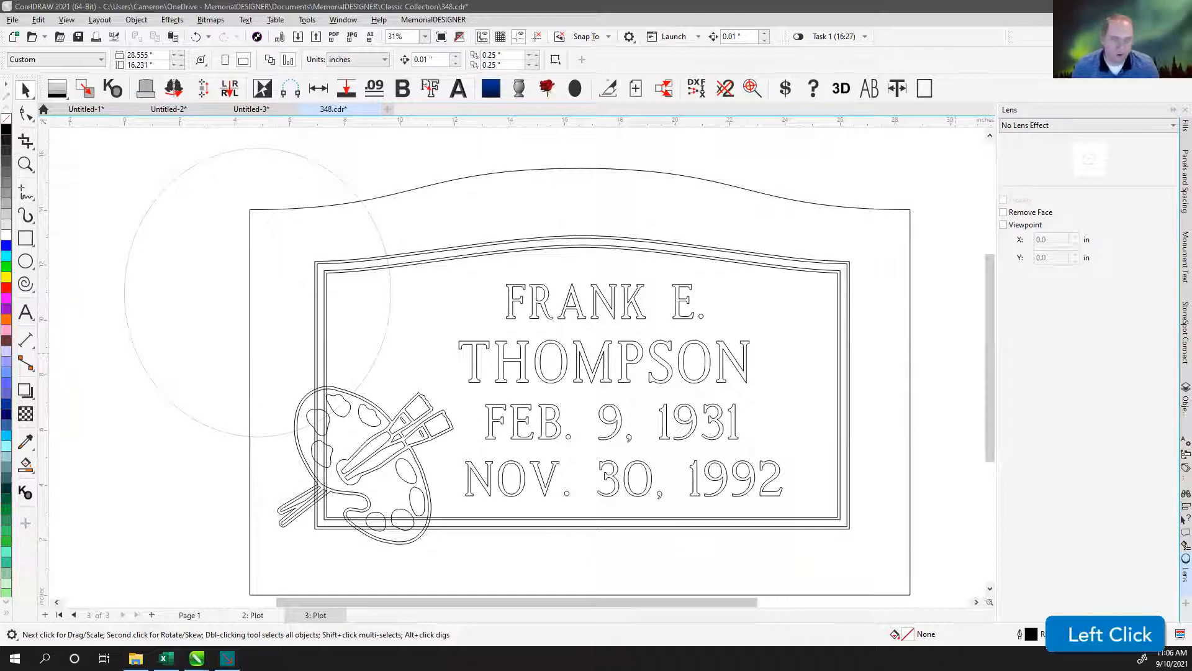
pyautogui.click(668, 170)
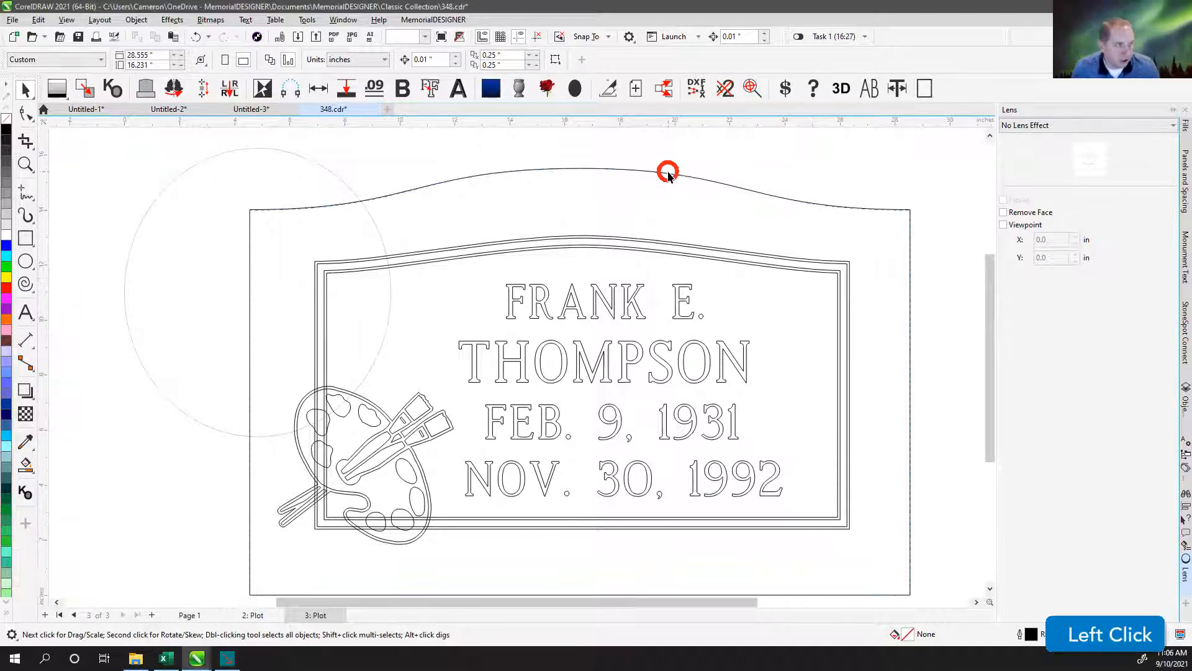
pyautogui.click(711, 159)
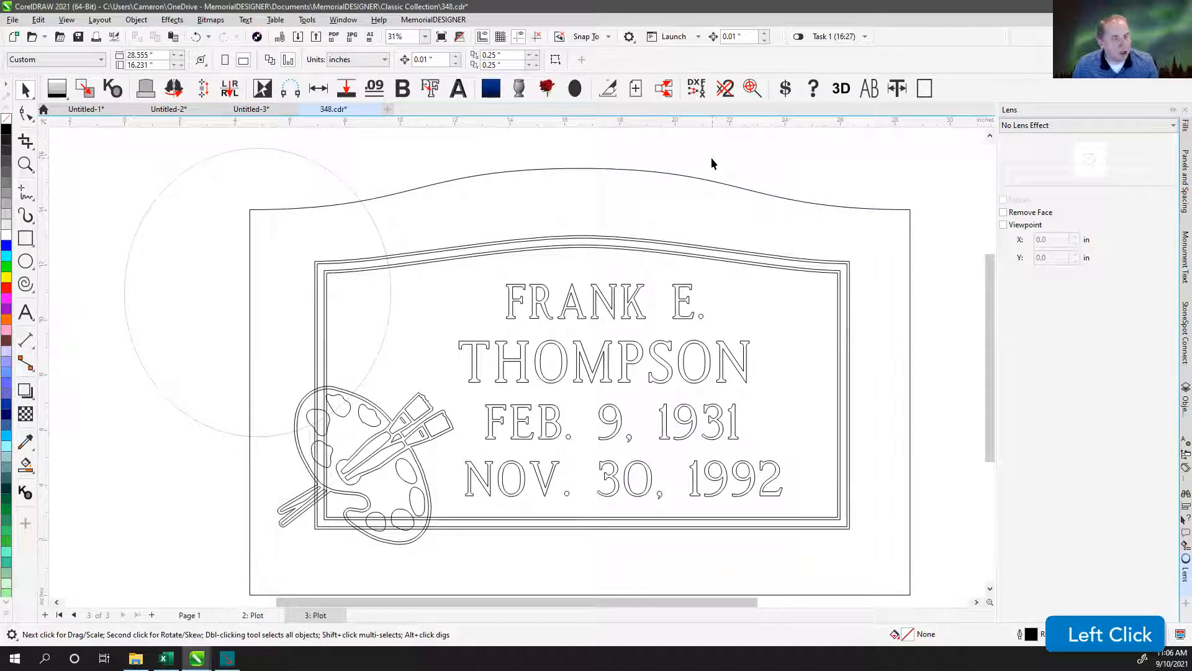